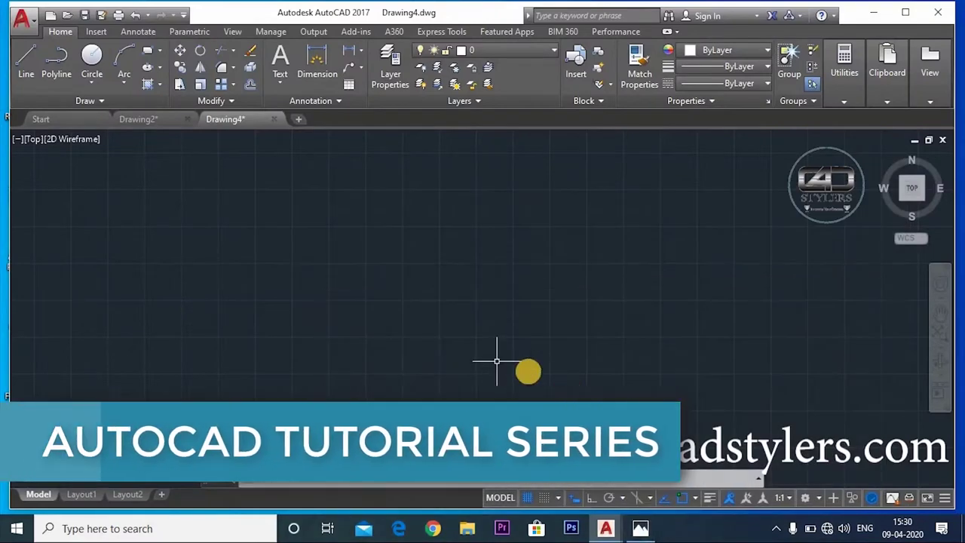
Step: Browse Photos forward to the EXERCISE-3.jpg key reference and fit the whole sheet in view
click(640, 528)
scroll(452, 297, up, 3)
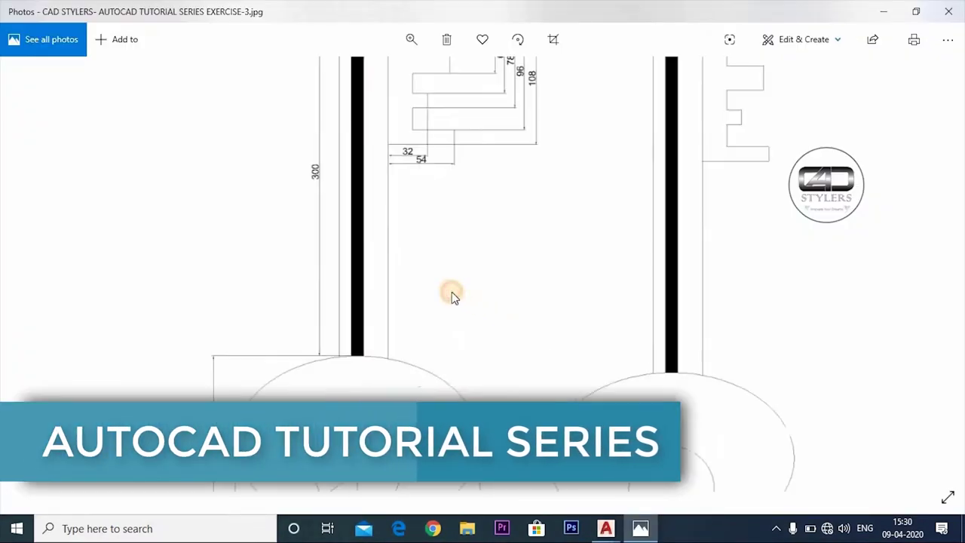
scroll(466, 422, down, 1)
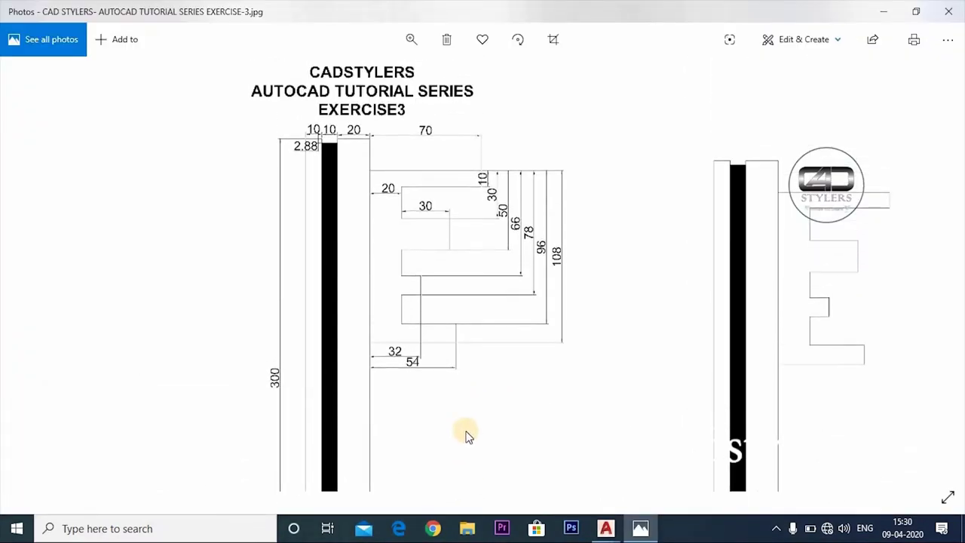
scroll(463, 424, down, 3)
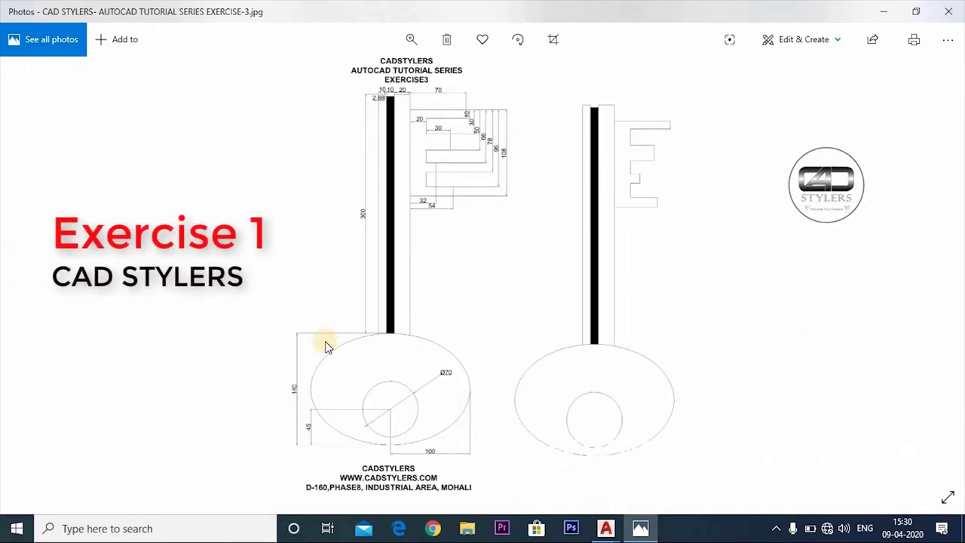
key(Right)
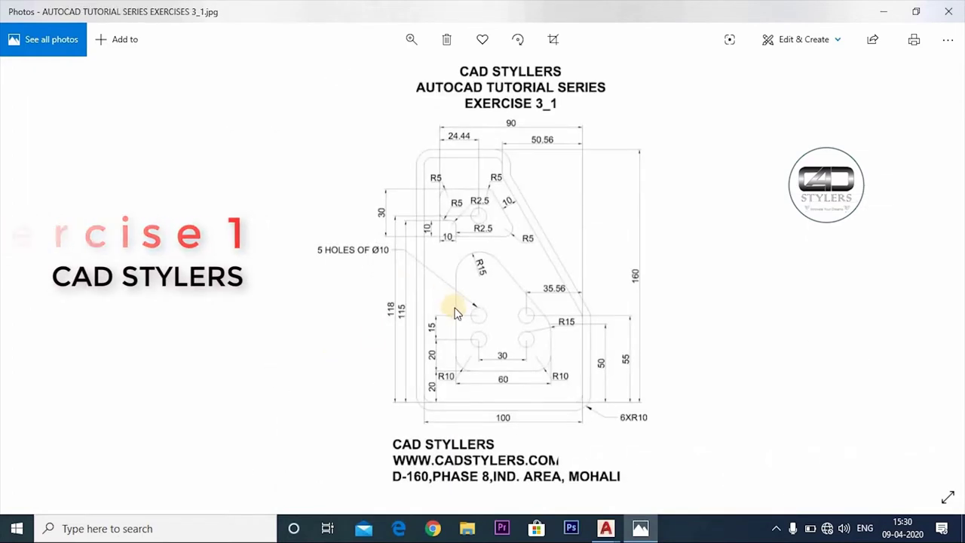
scroll(491, 328, up, 3)
scroll(492, 328, down, 3)
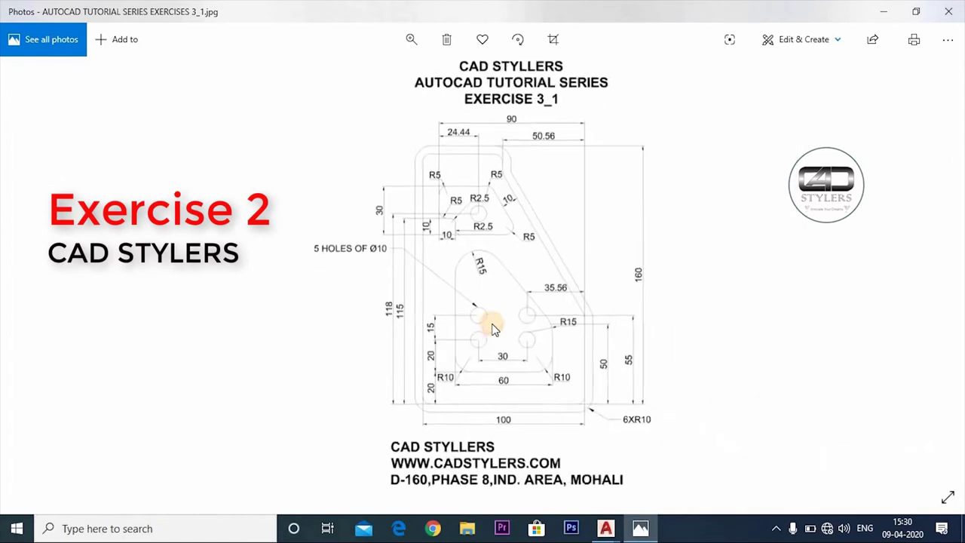
key(Right)
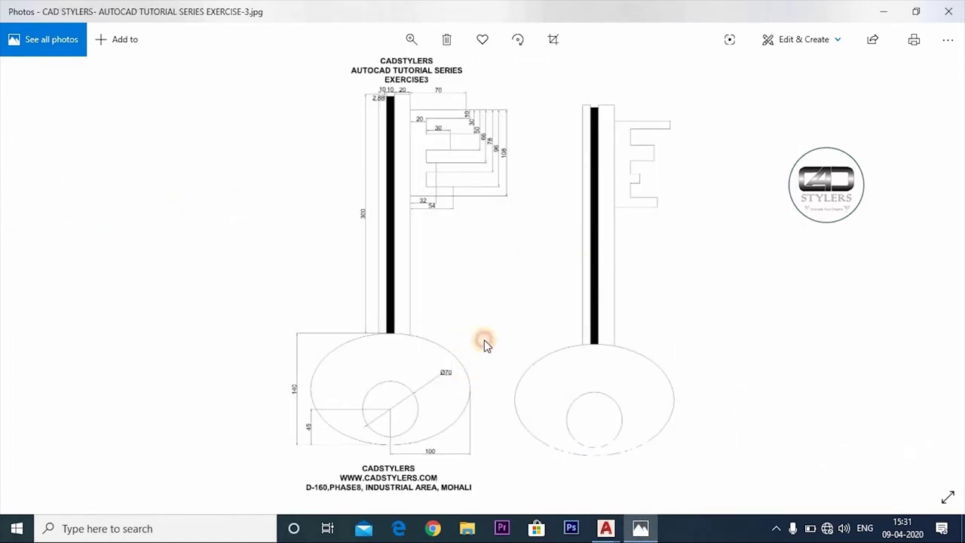
scroll(396, 400, up, 2)
Step: Pan and zoom the reference to read the head, shaft and teeth dimensions (20, 30, 32, 54, 108)
drag(415, 349, 474, 291)
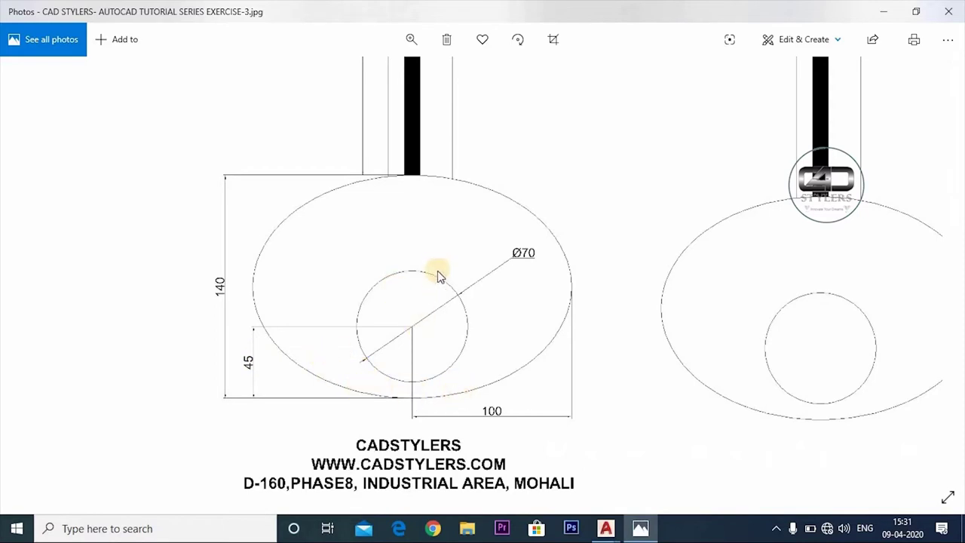
scroll(434, 339, up, 3)
scroll(453, 331, up, 2)
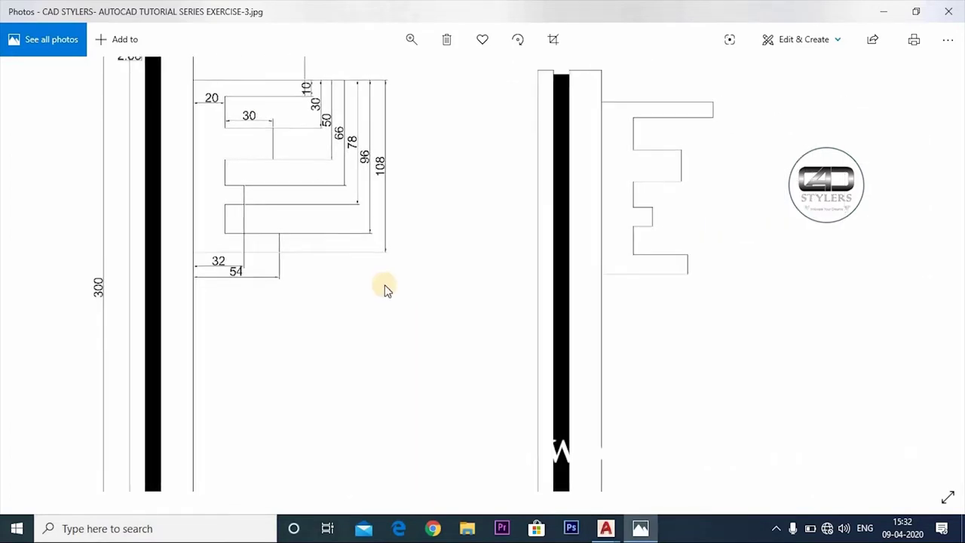
scroll(681, 241, down, 2)
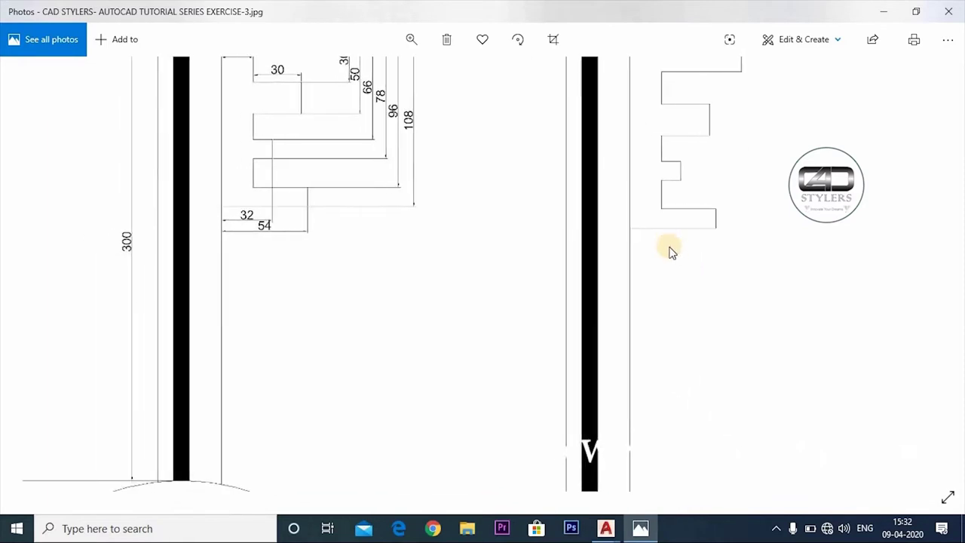
ctrl+scroll(701, 294, down, 3)
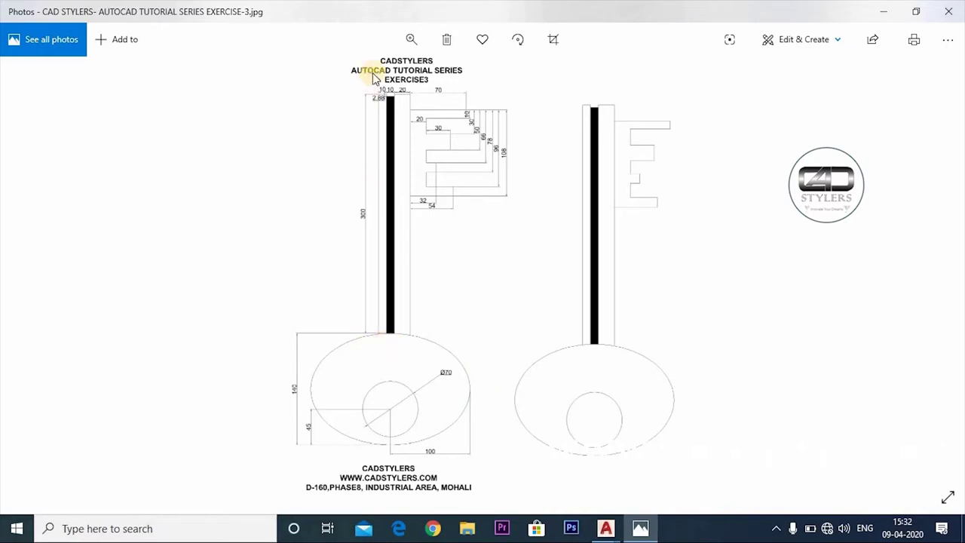
click(396, 101)
scroll(396, 101, up, 3)
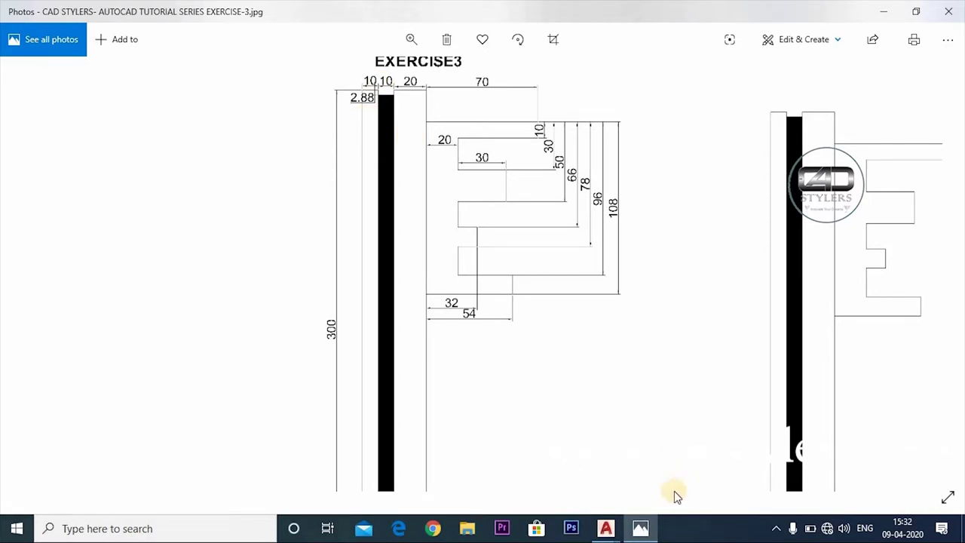
Step: Draw the 70-diameter hole circle centred at 0,0
click(642, 527)
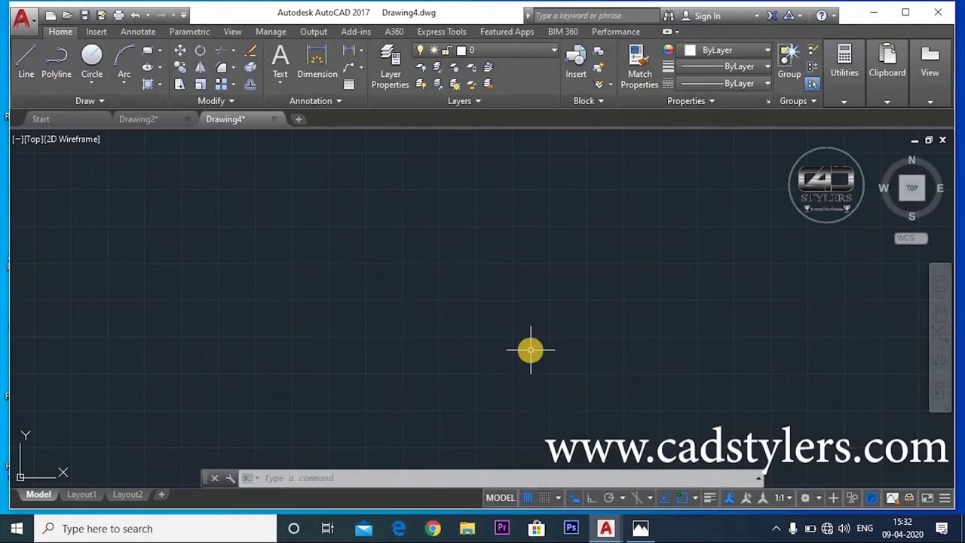
text(C)
key(Return)
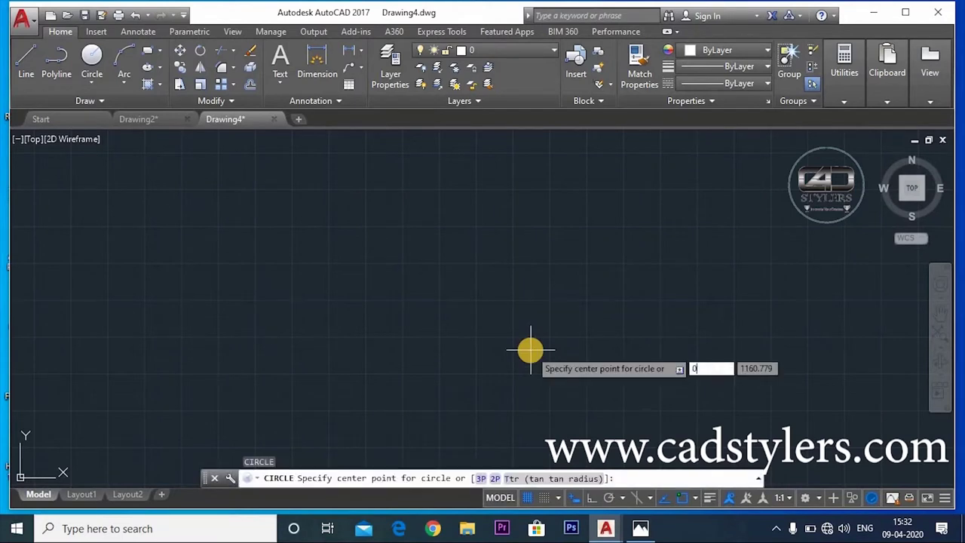
text(,0)
key(Return)
text(D)
key(Return)
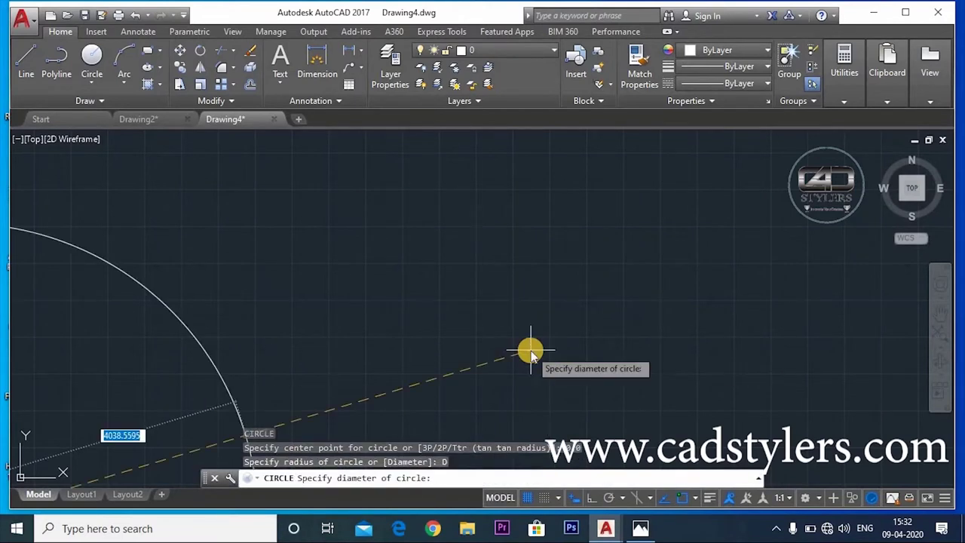
key(Return)
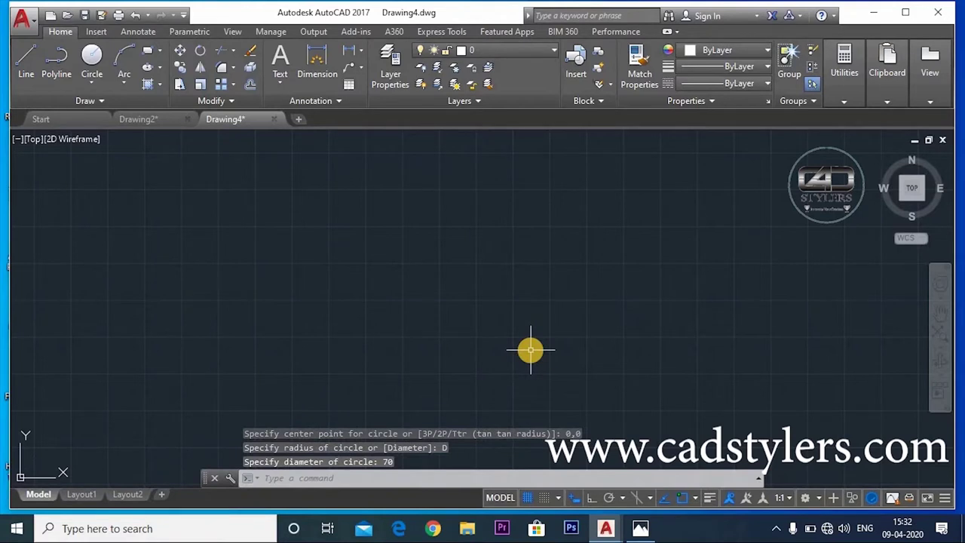
text(EL)
key(Return)
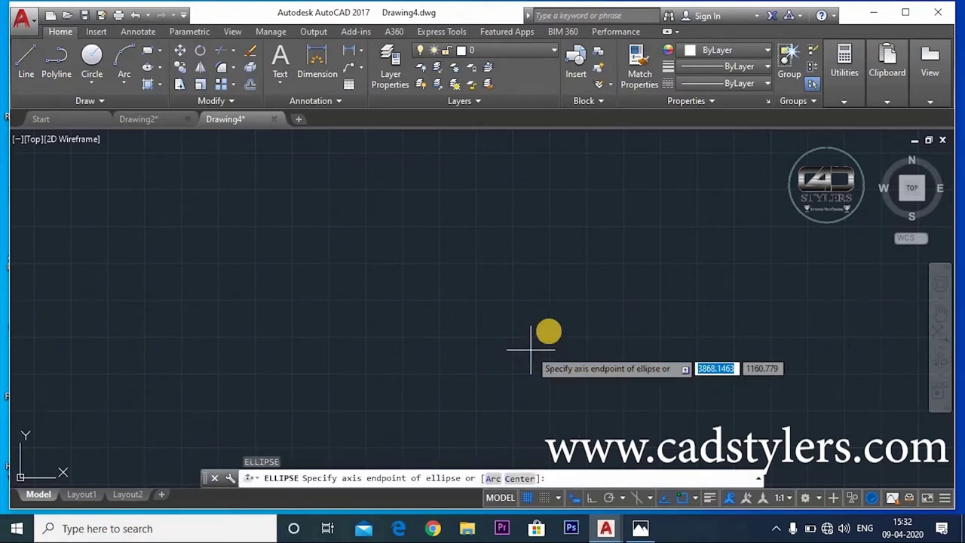
Step: Draw the key-head ellipse centred at 0,0, with axis endpoint 100,0 and other half-axis 70
click(640, 527)
scroll(452, 377, down, 2)
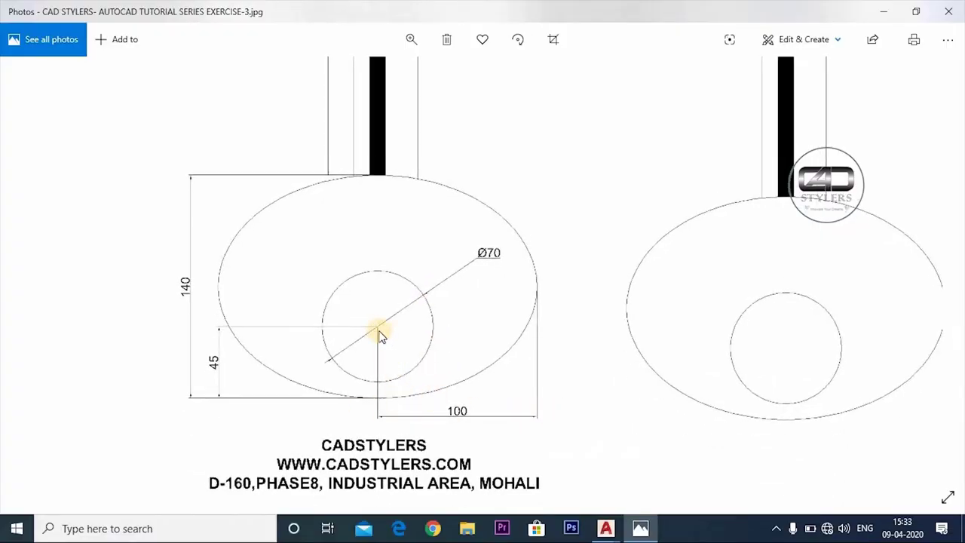
click(609, 527)
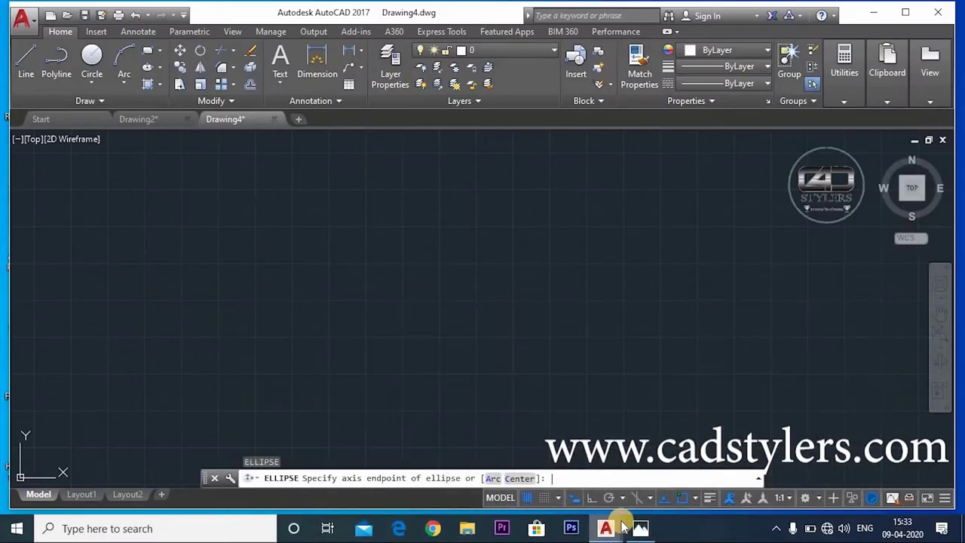
text(C)
key(Return)
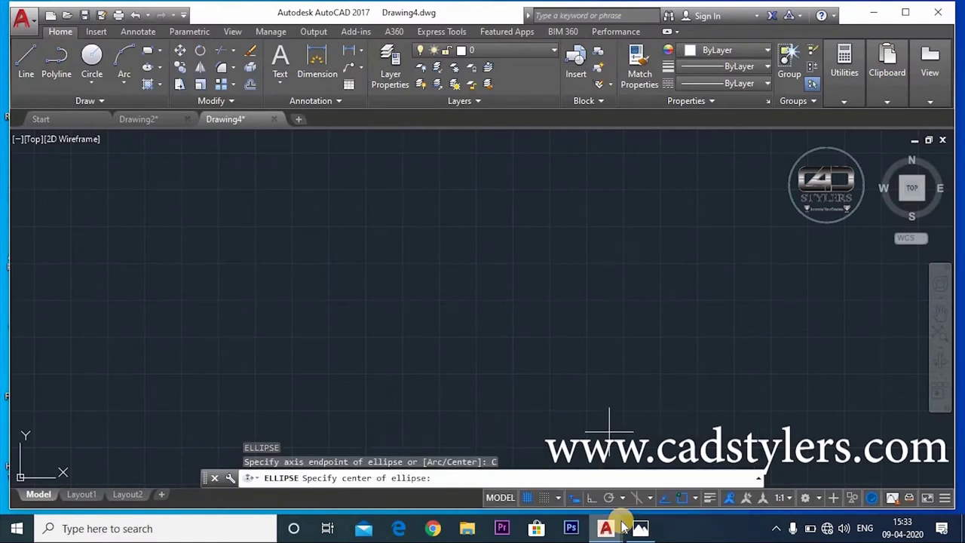
key(Return)
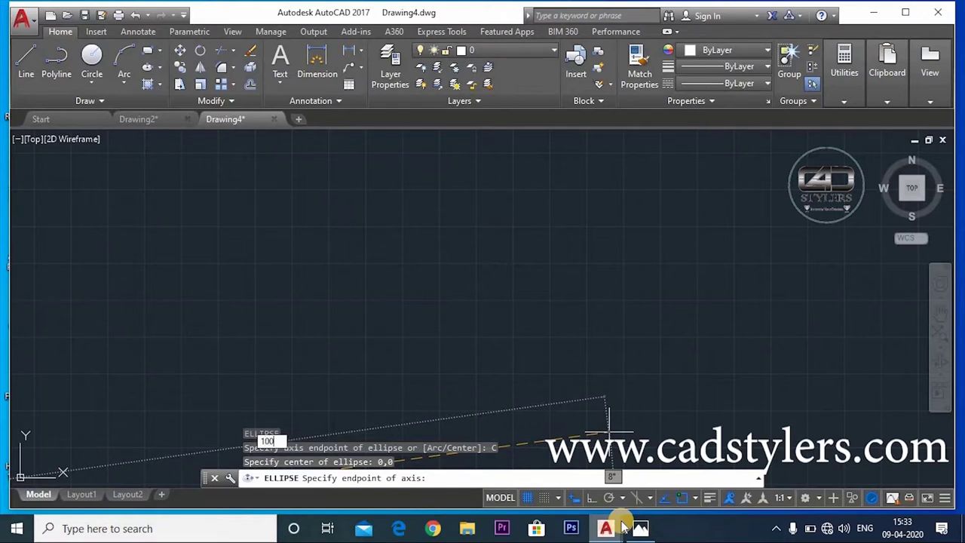
text(00)
key(Return)
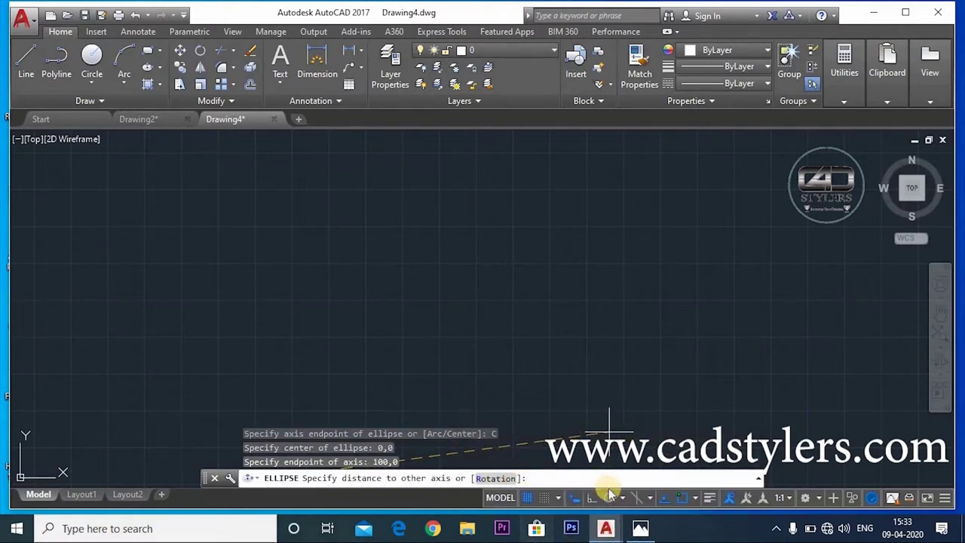
click(638, 529)
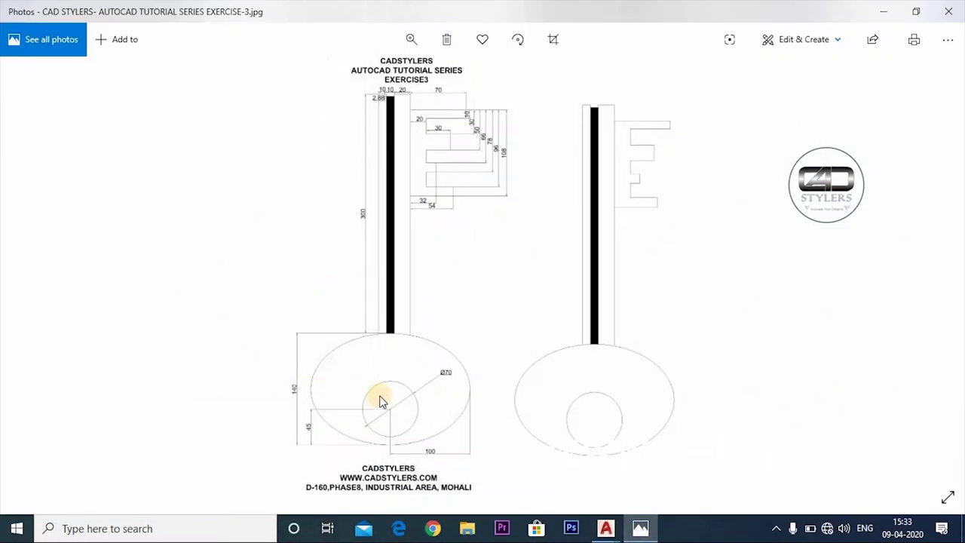
click(640, 530)
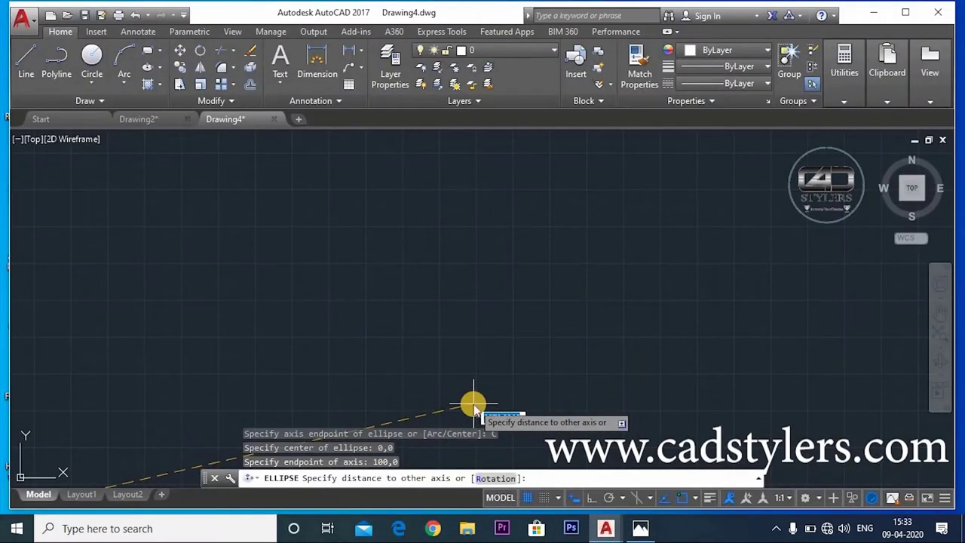
text(70)
key(Return)
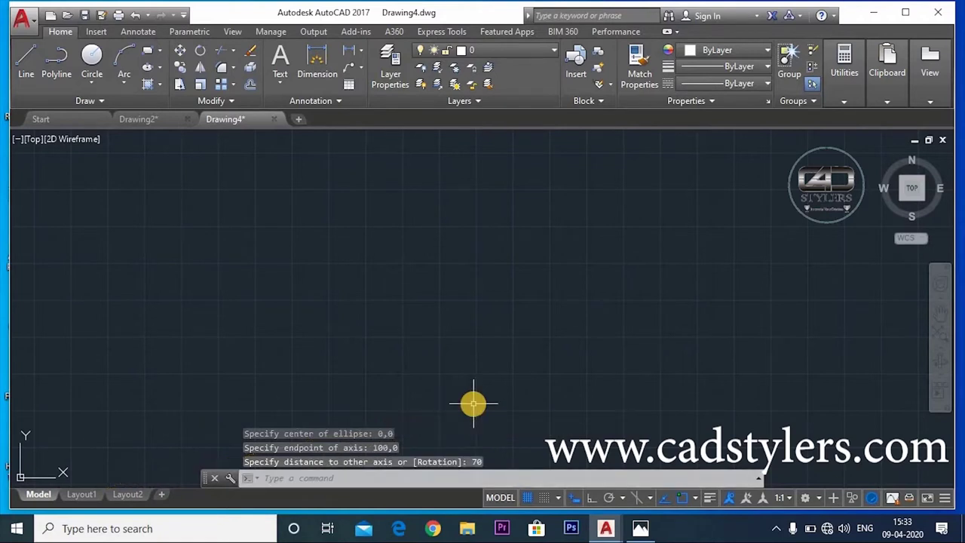
text(Z)
Step: Zoom All so the whole drawing fits the view
key(Return)
text(a)
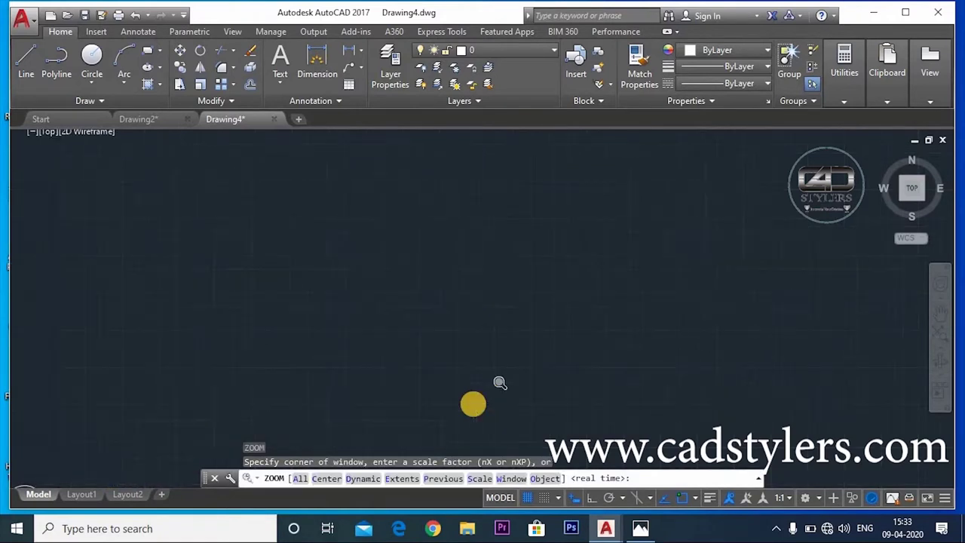
key(Return)
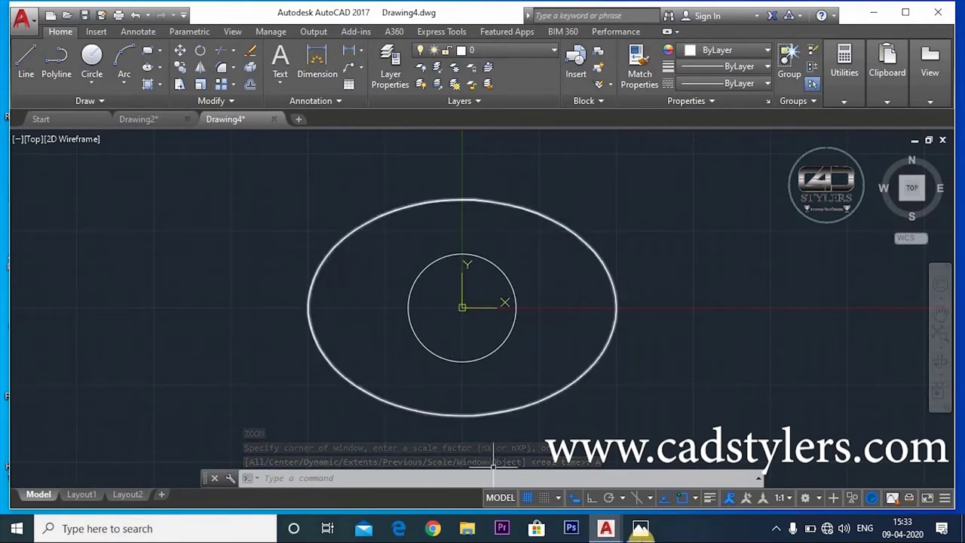
key(alt+Tab)
Step: Zoom into the reference's key head to check its 140, 45 and 100 dimensions
scroll(400, 411, up, 3)
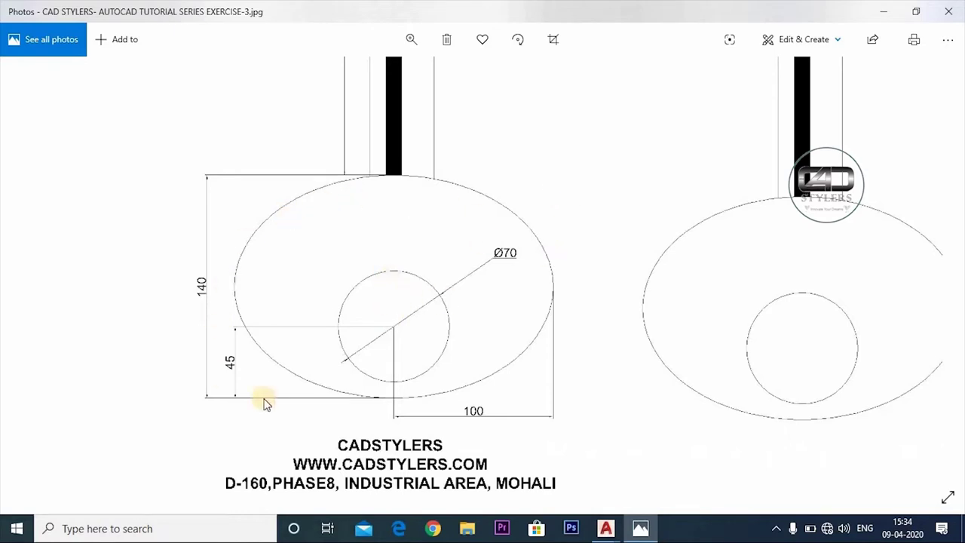
Step: Move the ellipse from base point 0,0 up by @0,25
click(641, 528)
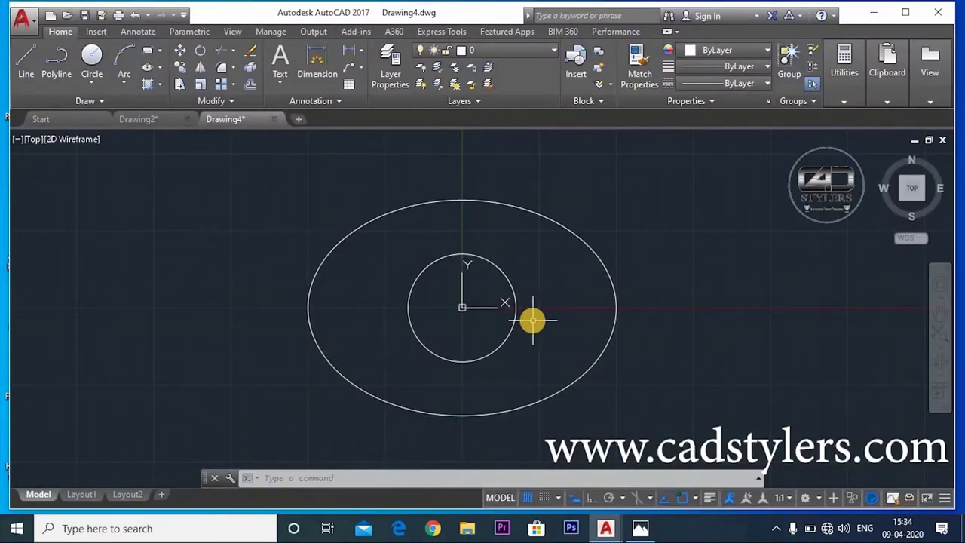
text(m)
key(Return)
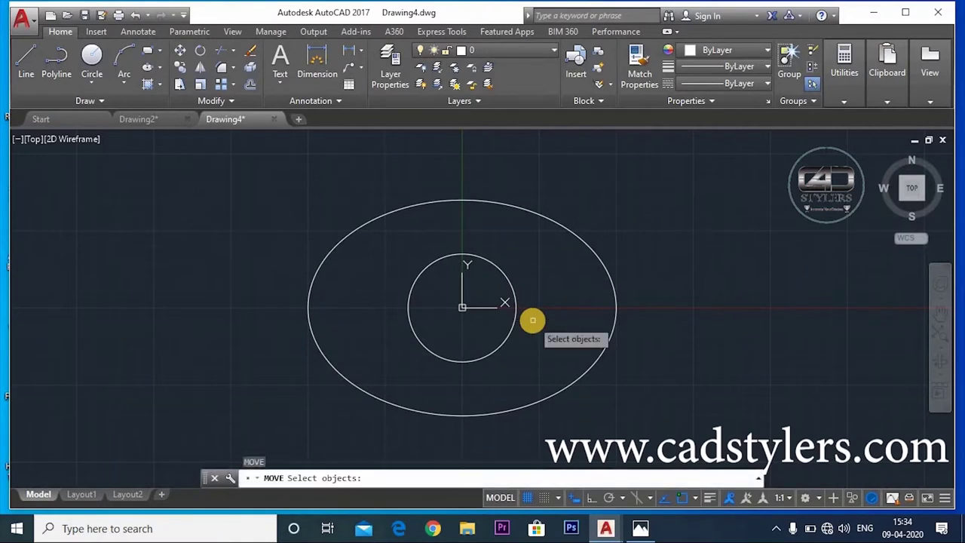
click(601, 242)
click(579, 277)
key(Return)
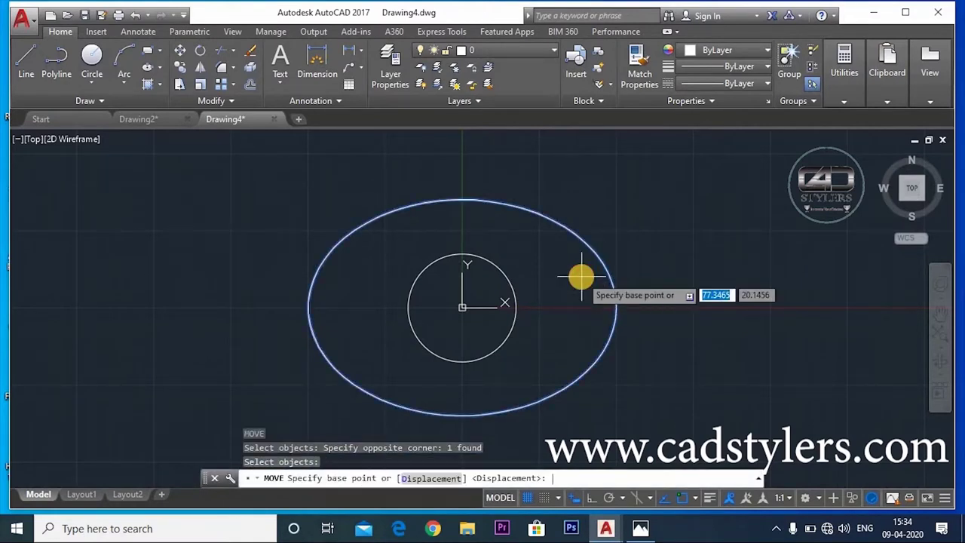
text(,0)
key(Return)
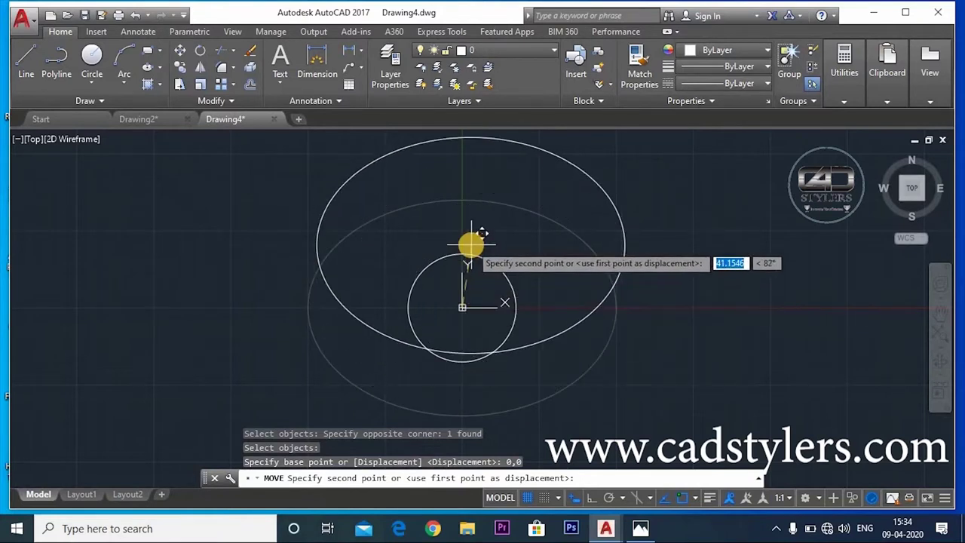
text(0,)
text(25)
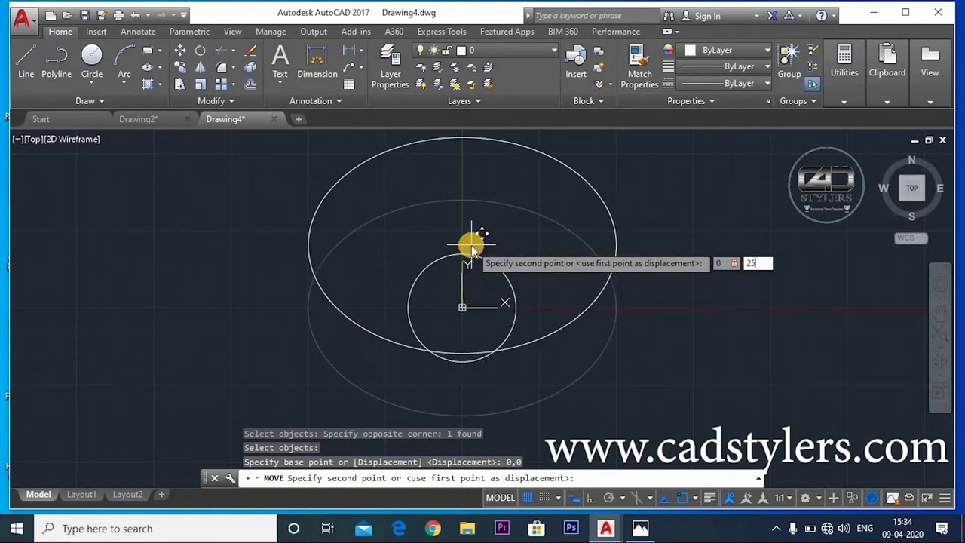
key(Return)
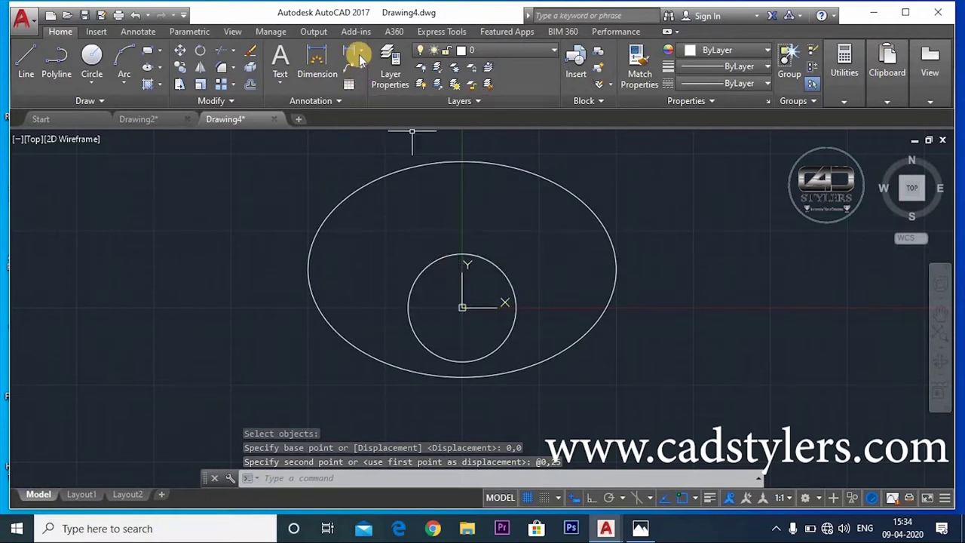
Step: Add a 45 linear dimension from the hole centre to the ellipse bottom, placed left
click(360, 55)
click(357, 77)
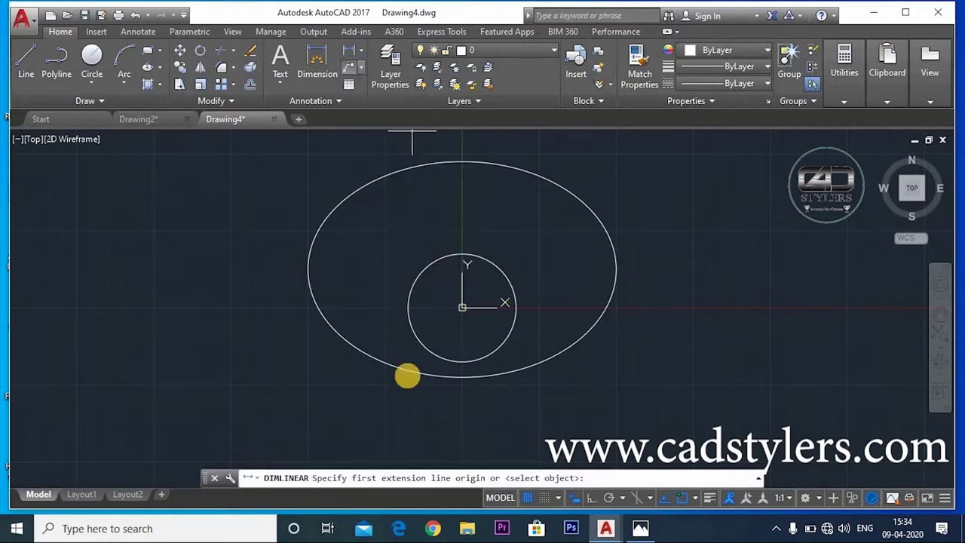
click(462, 308)
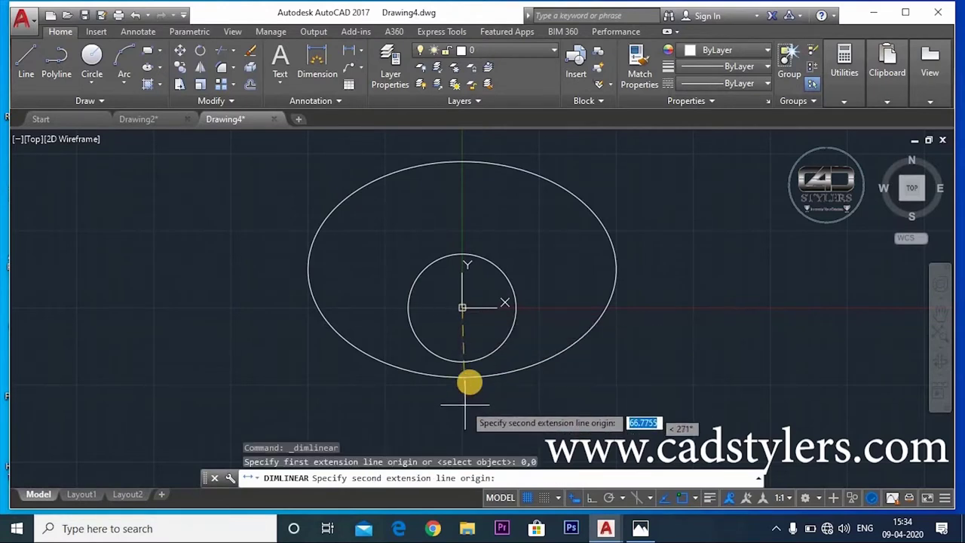
click(465, 379)
scroll(305, 360, up, 4)
scroll(304, 360, down, 4)
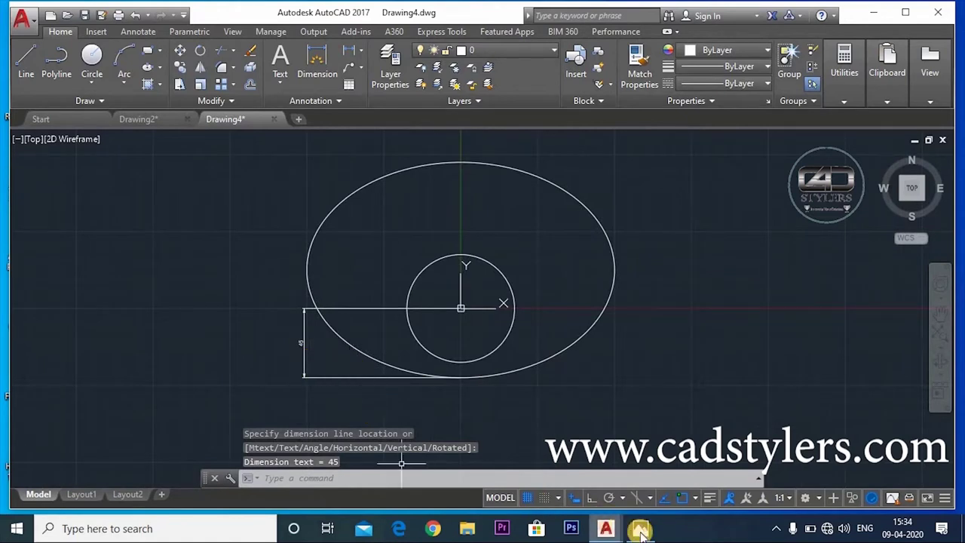
mouse_move(641, 528)
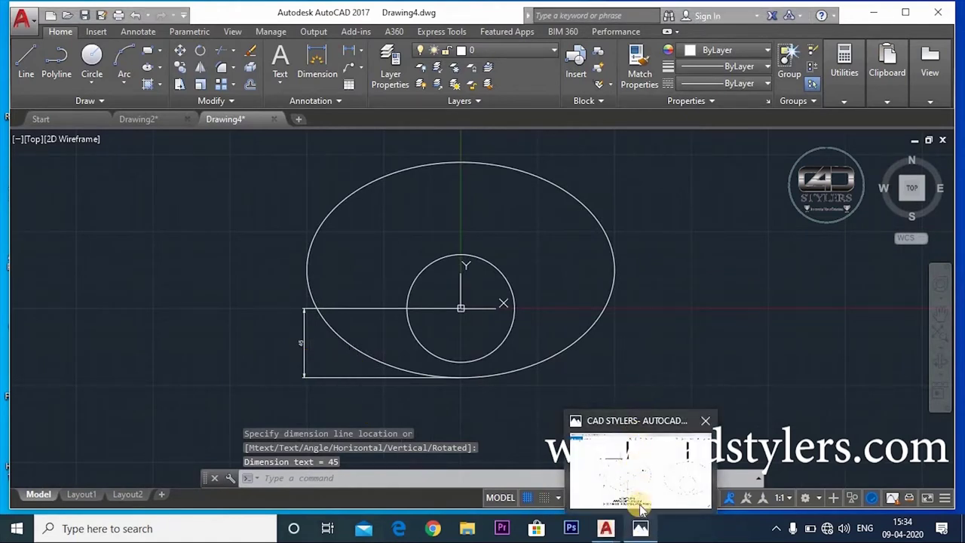
Step: Magnify the reference on the 300-long shaft and its 10/10/20 widths
click(637, 483)
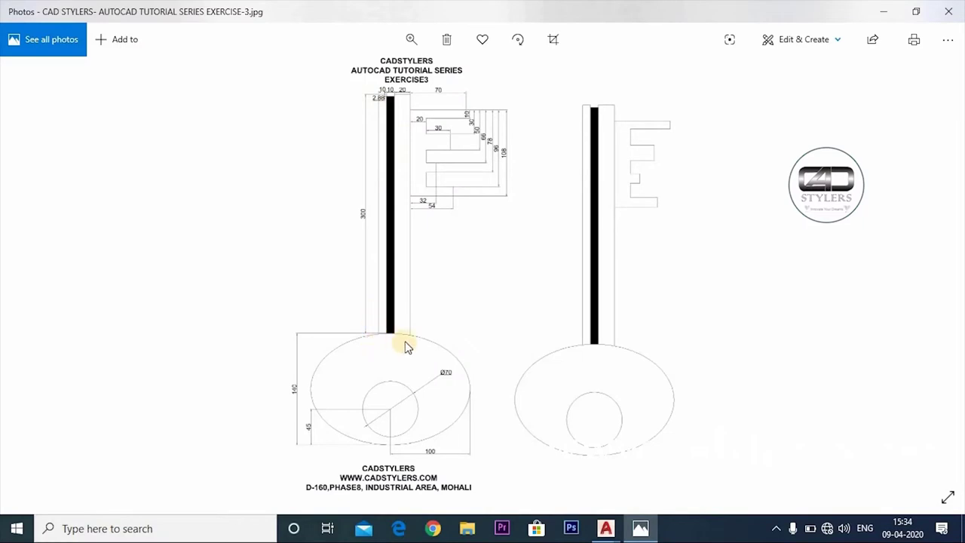
scroll(390, 100, up, 3)
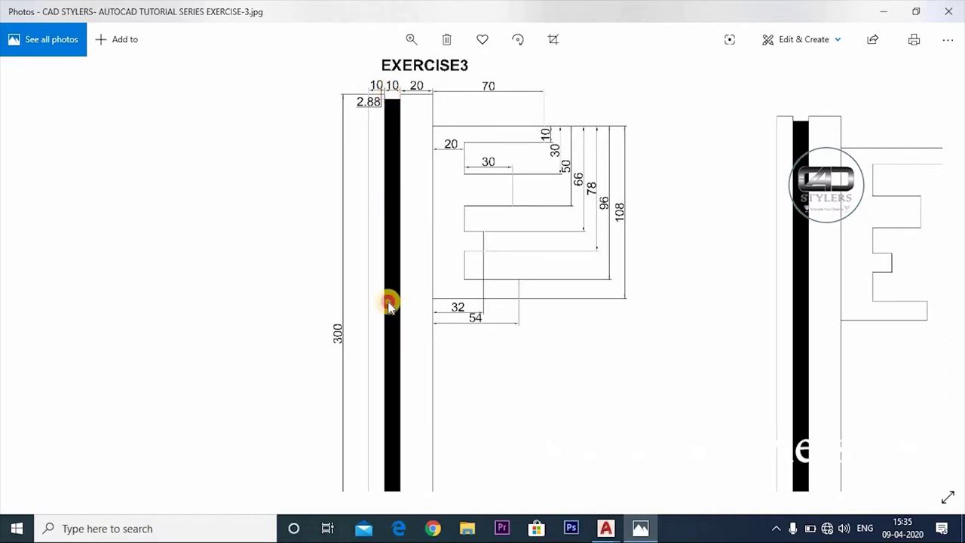
drag(388, 301, 384, 219)
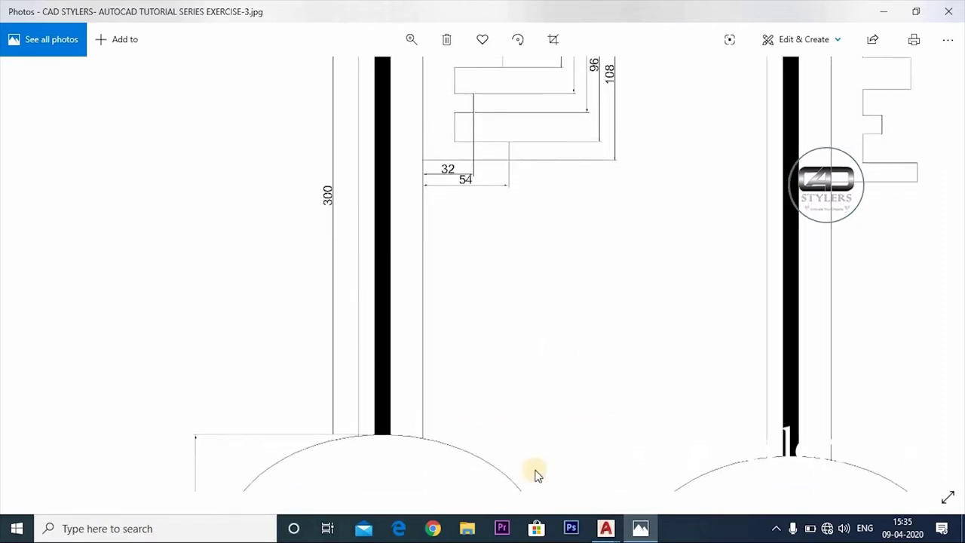
Step: Draw a 300-long vertical shaft line (@0,300) up from the ellipse top quadrant
click(642, 531)
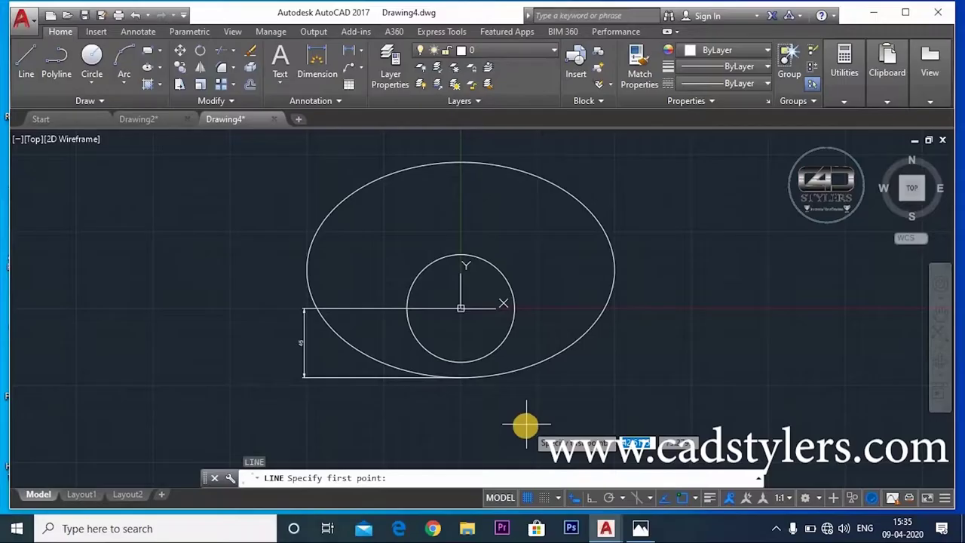
click(459, 416)
text(@0,300)
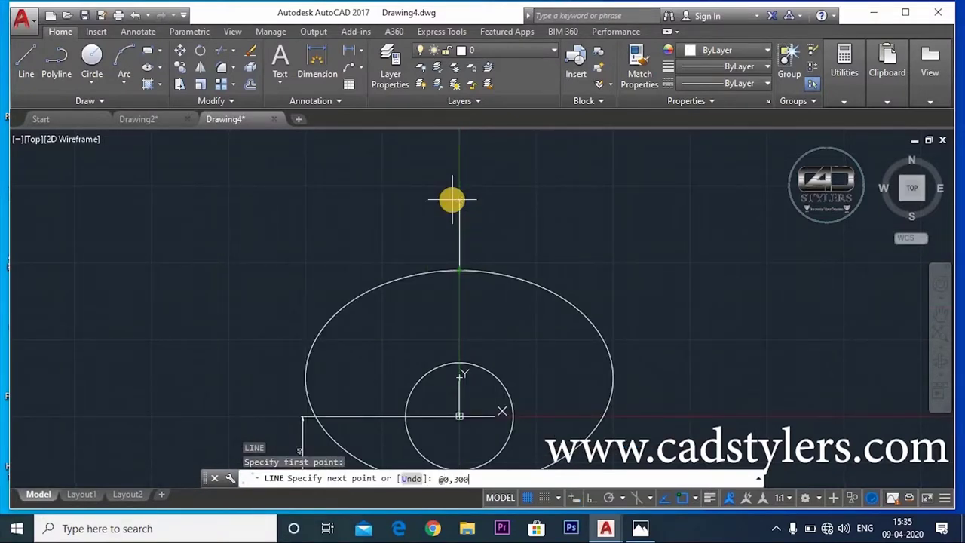
key(Return)
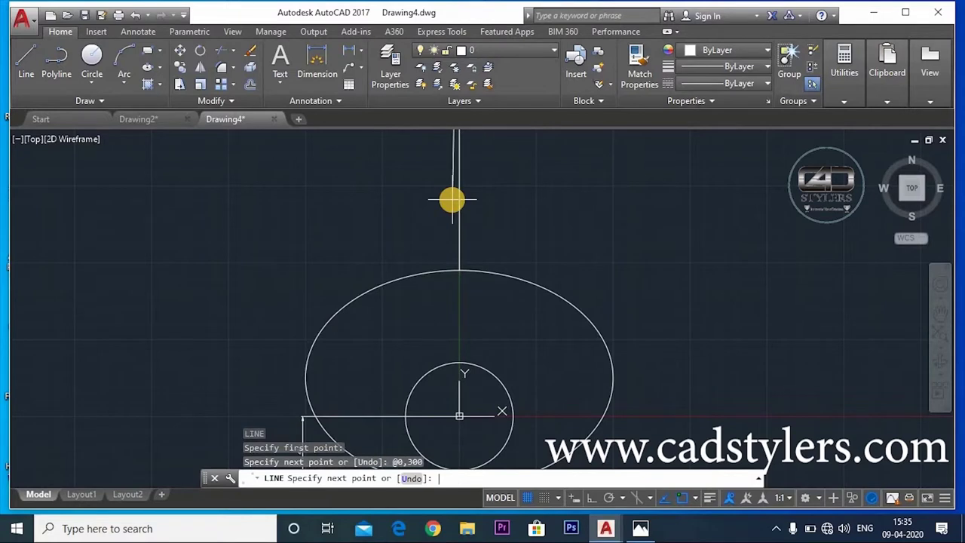
key(Escape)
Step: Begin a linear dimension with its first point at the ellipse top
scroll(520, 362, down, 4)
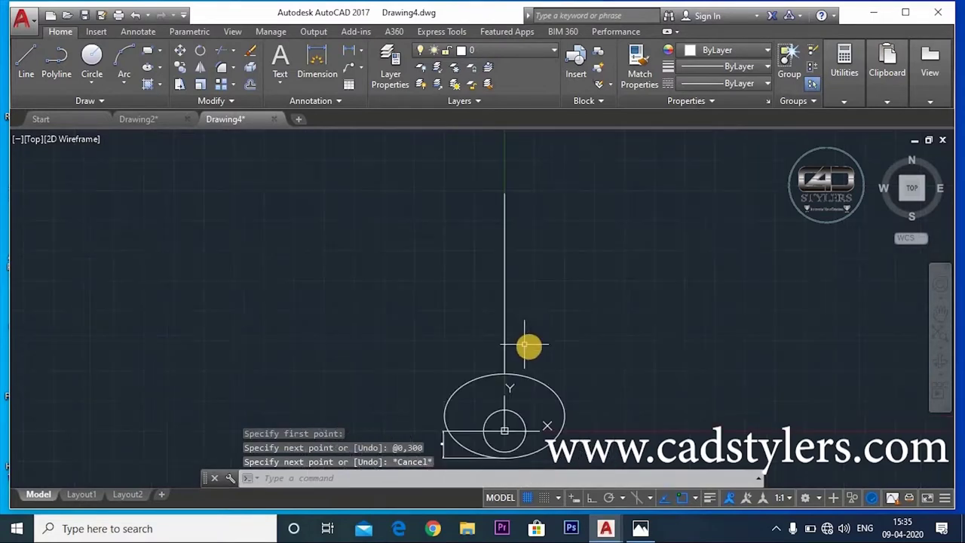
click(349, 48)
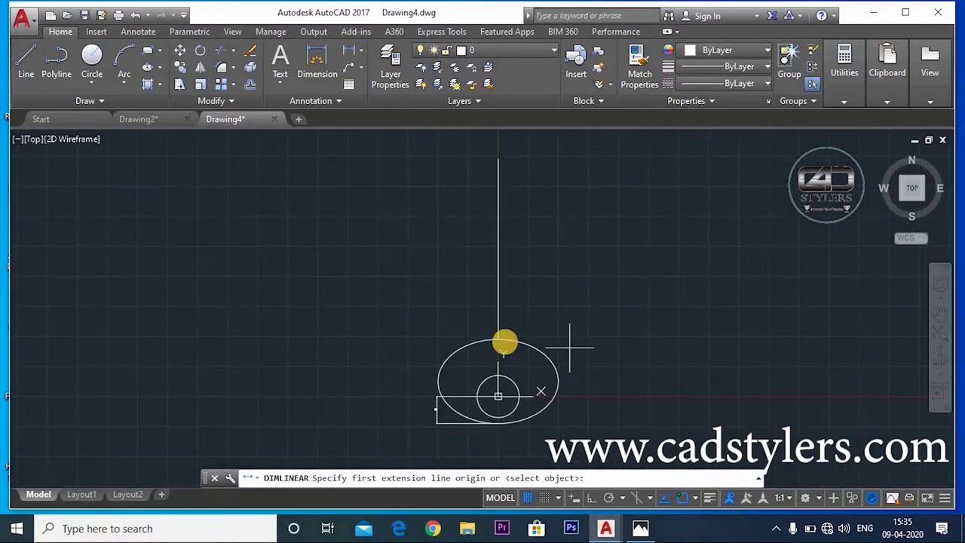
click(497, 339)
Step: Complete the 300 shaft dimension, then delete it
click(497, 144)
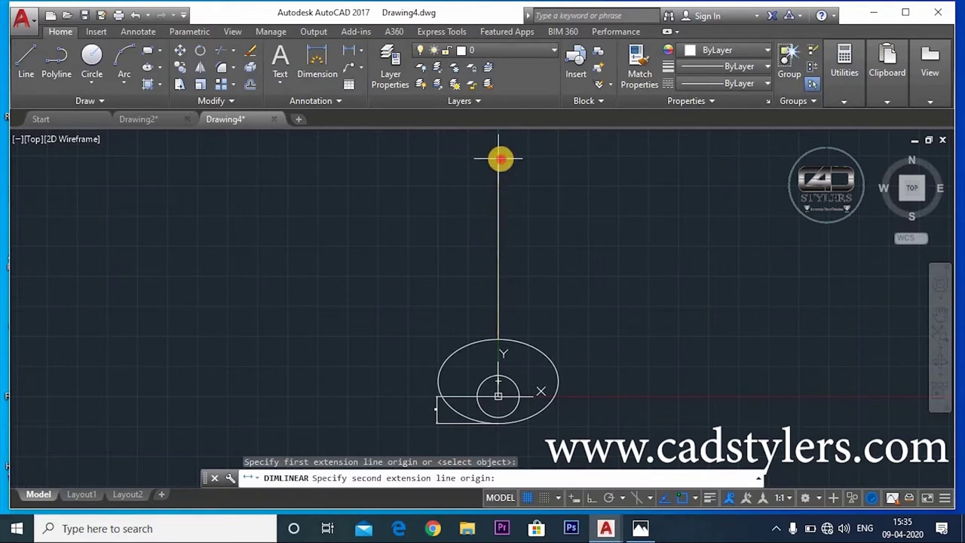
click(542, 248)
click(577, 254)
click(530, 272)
key(Delete)
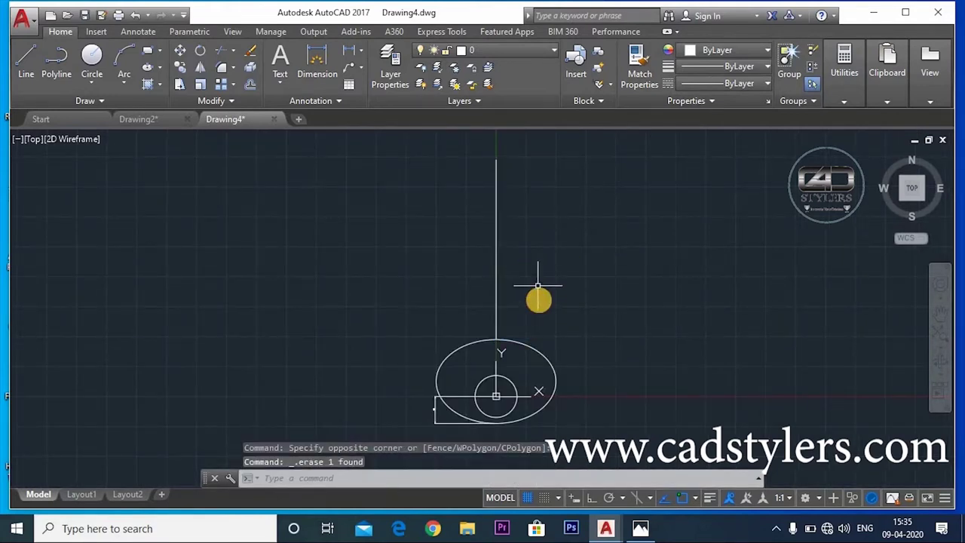
Step: Offset the shaft line 5 units to the right
key(Escape)
text(o)
key(Return)
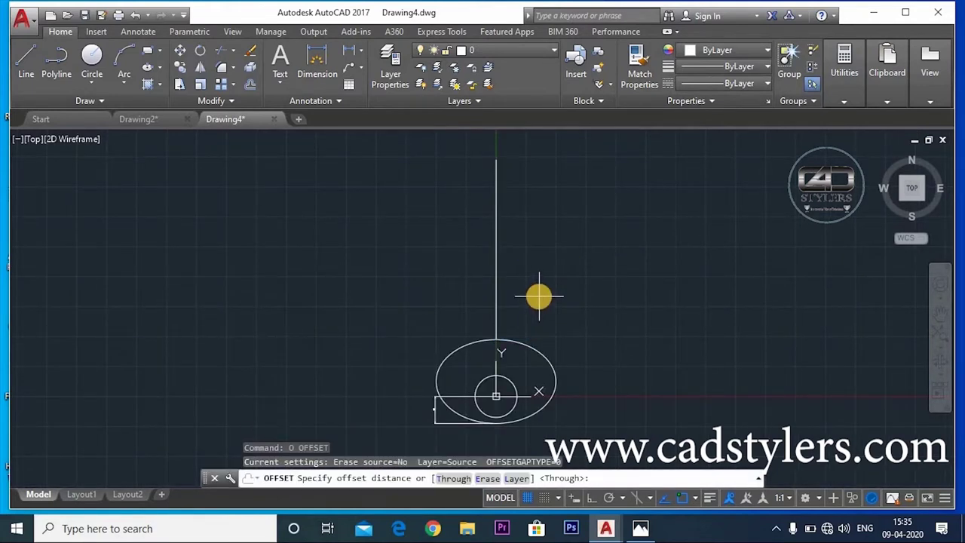
text(5)
key(Return)
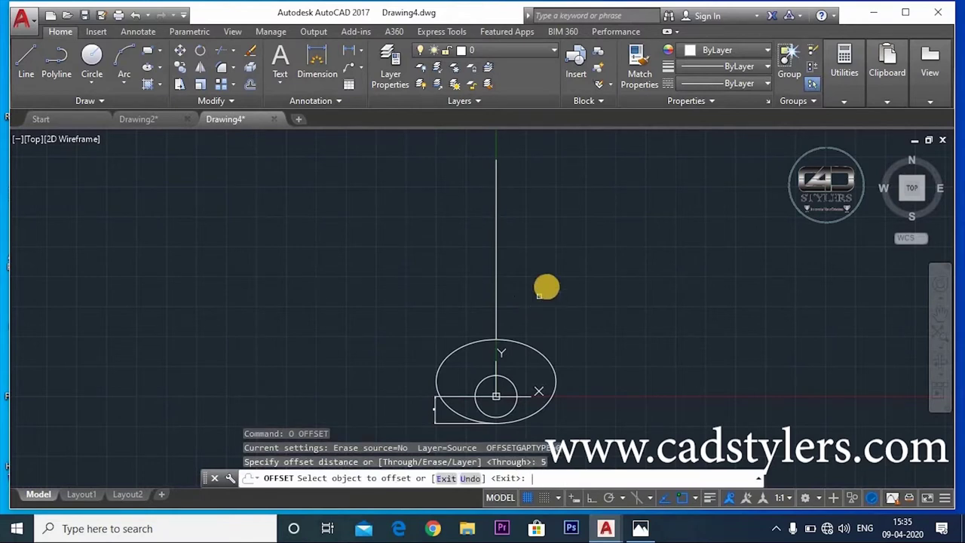
click(498, 310)
click(509, 309)
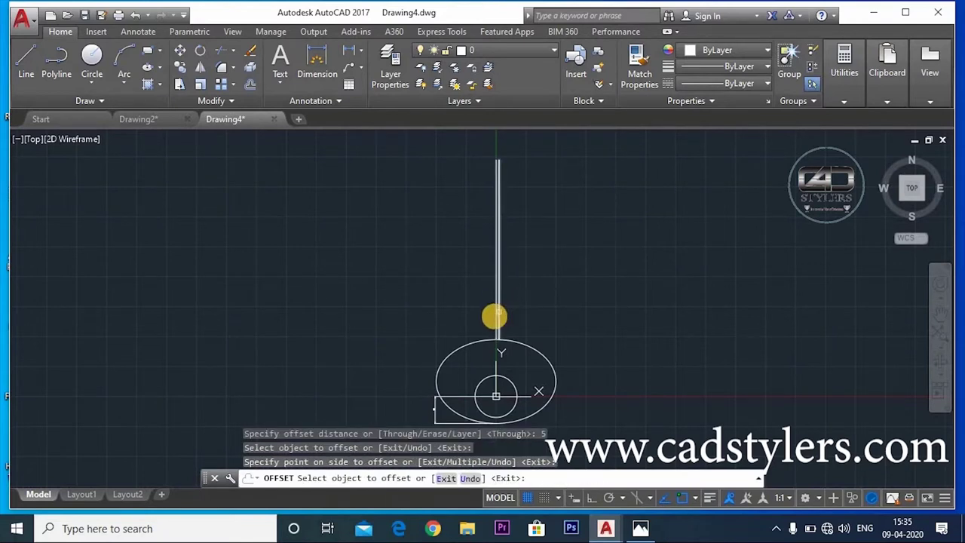
click(492, 315)
scroll(493, 317, up, 5)
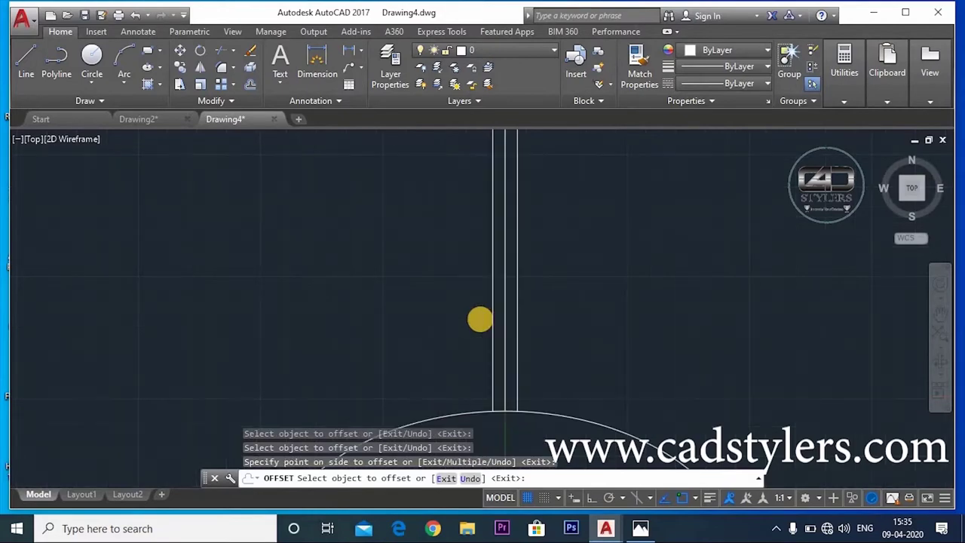
scroll(478, 319, down, 3)
key(Escape)
Step: Bring up the reference and zoom in on the shaft top's widths
click(640, 527)
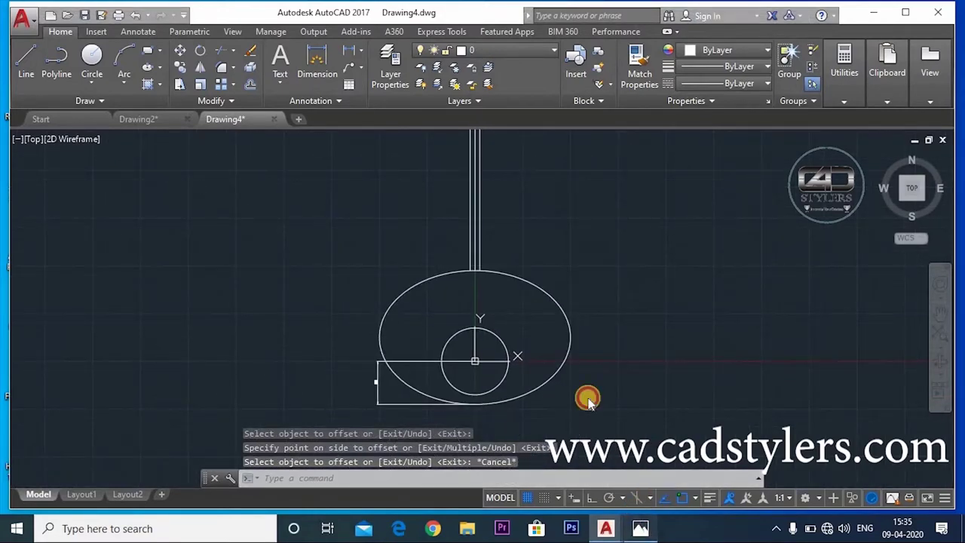
scroll(392, 230, up, 2)
scroll(478, 280, up, 2)
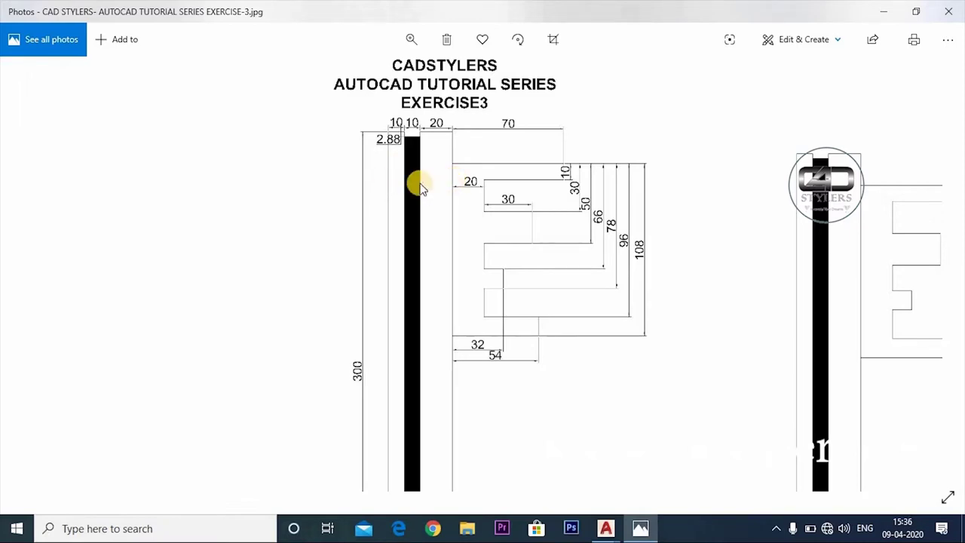
Step: Minimize the reference and return to the AutoCAD drawing
click(645, 532)
Step: Make two 10-unit offset copies of the shaft line, one on each side
key(Return)
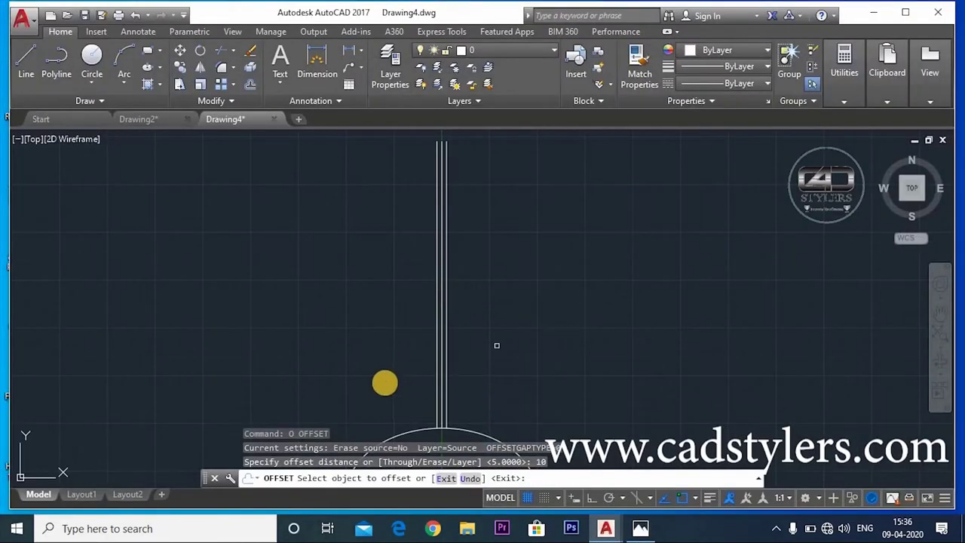
click(433, 383)
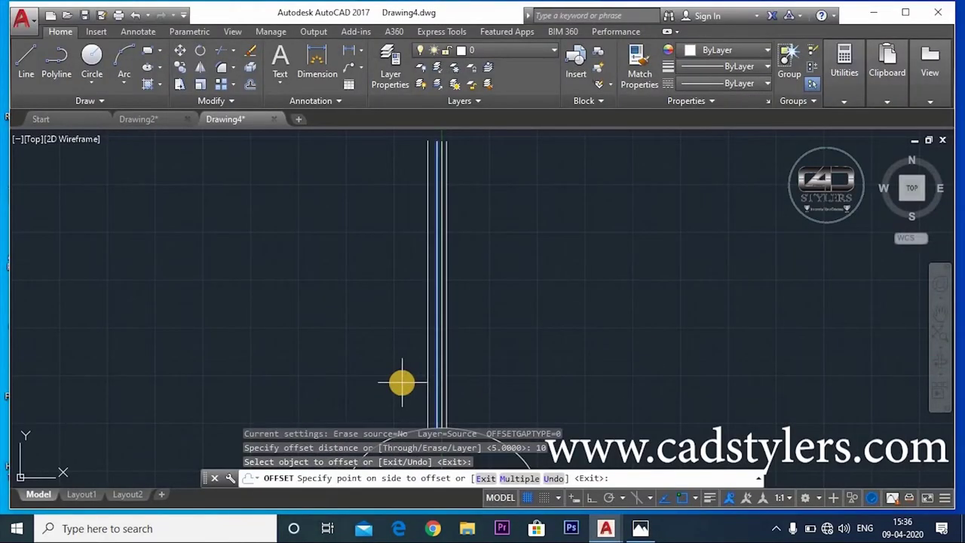
click(405, 386)
middle_drag(465, 373, 442, 371)
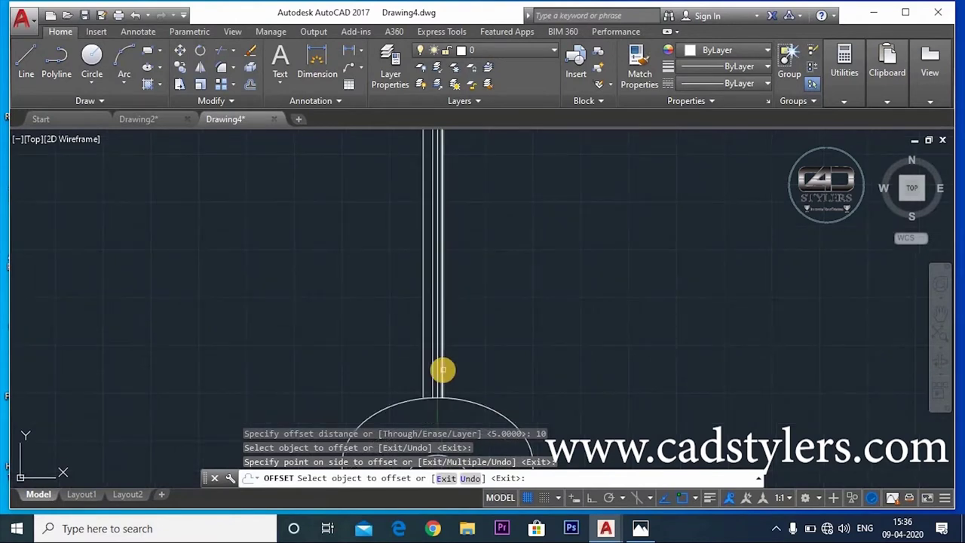
click(443, 370)
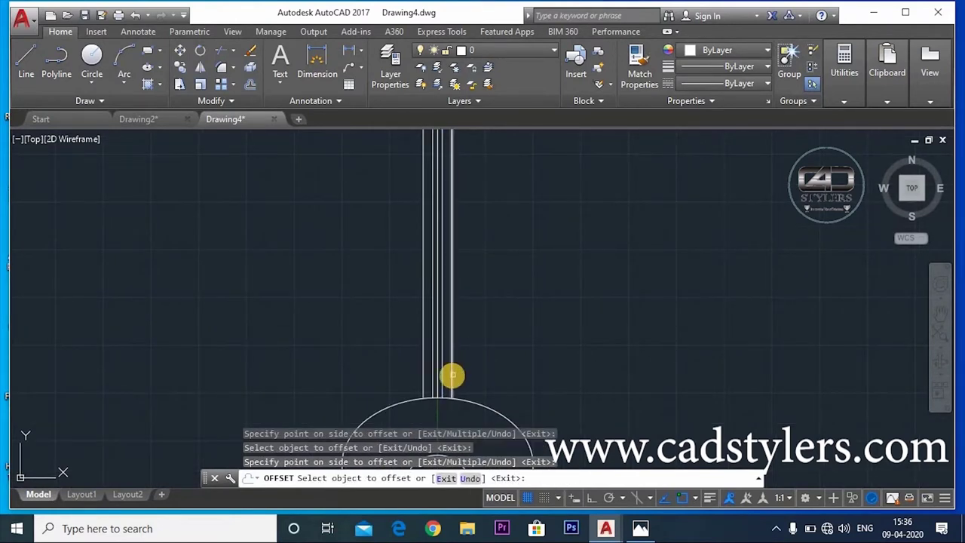
click(500, 371)
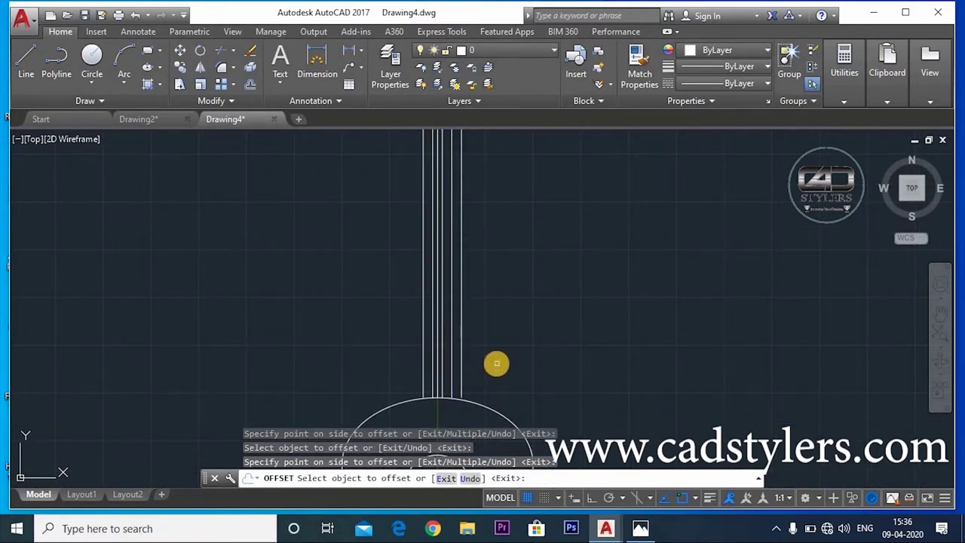
key(Escape)
Step: Try erasing two shaft lines, then cancel without deleting anything
text(e)
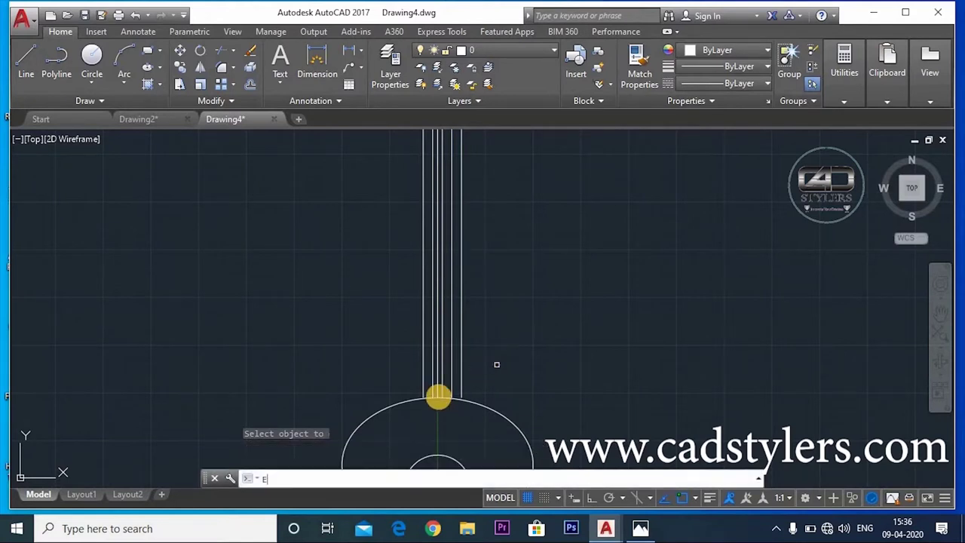
key(Return)
click(450, 381)
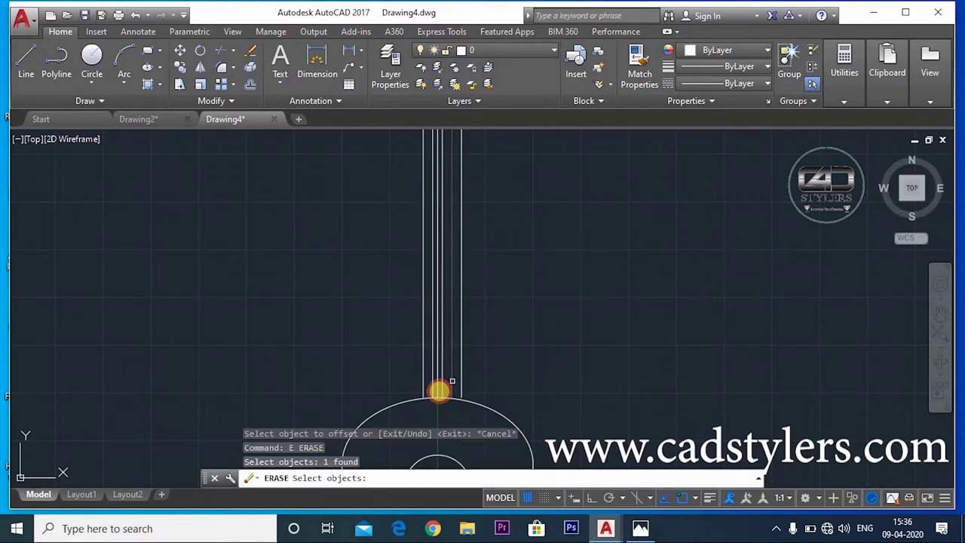
scroll(438, 385, up, 3)
click(429, 382)
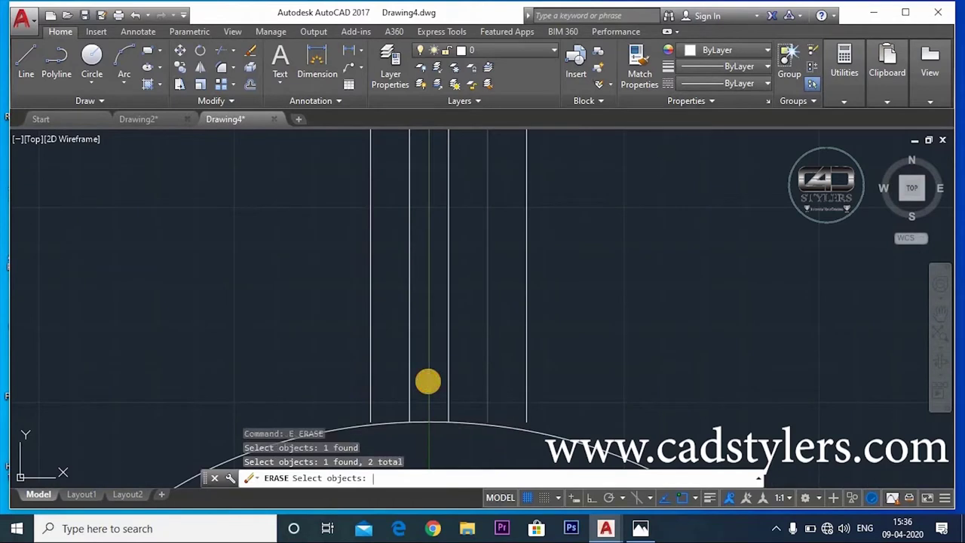
scroll(428, 382, down, 3)
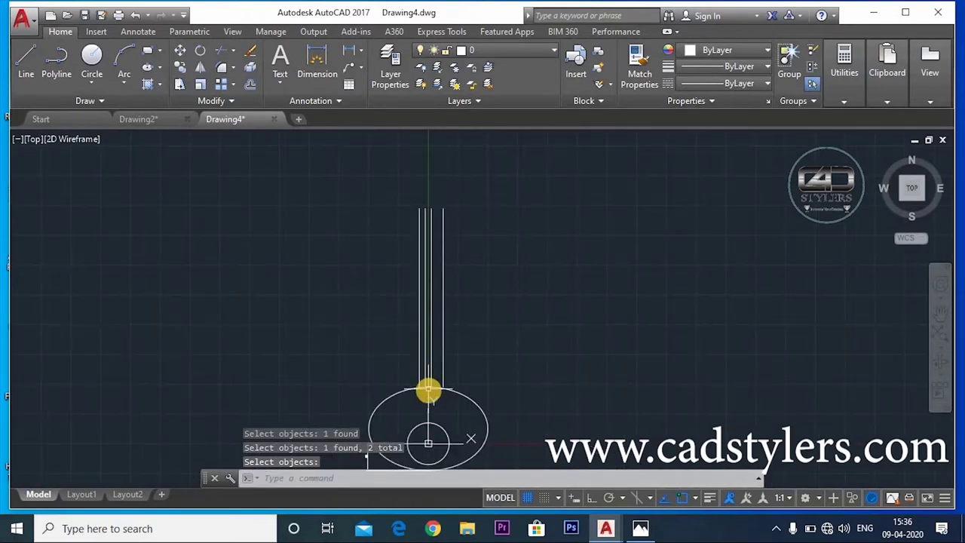
scroll(422, 386, up, 3)
scroll(419, 387, up, 4)
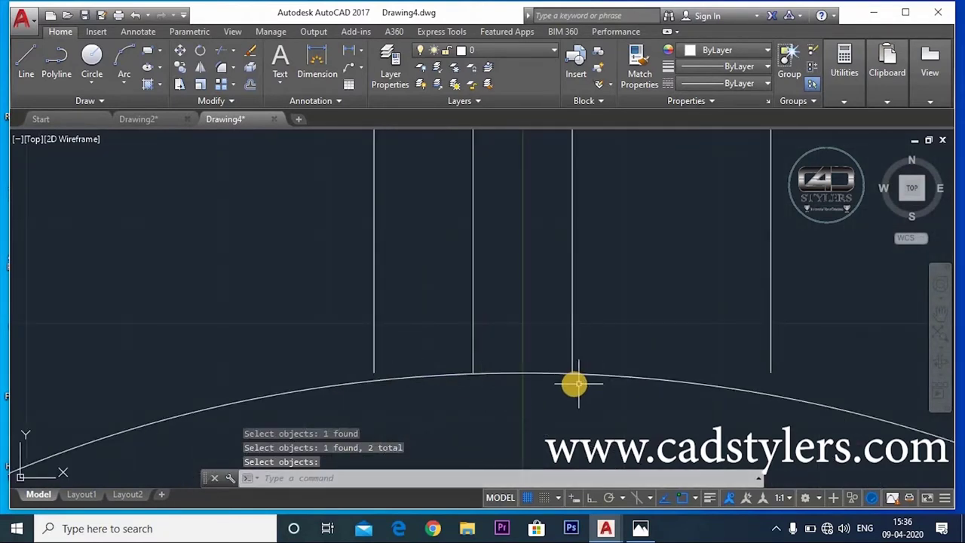
key(Escape)
Step: Attempt to extend the shaft lines to the arc, abandon it, and start LINE
text(EX)
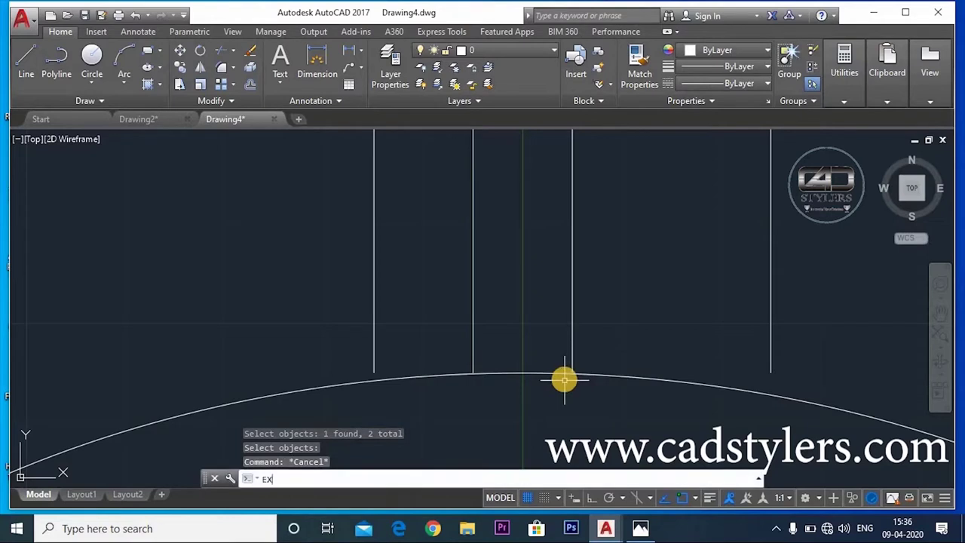
key(Return)
drag(394, 335, 359, 362)
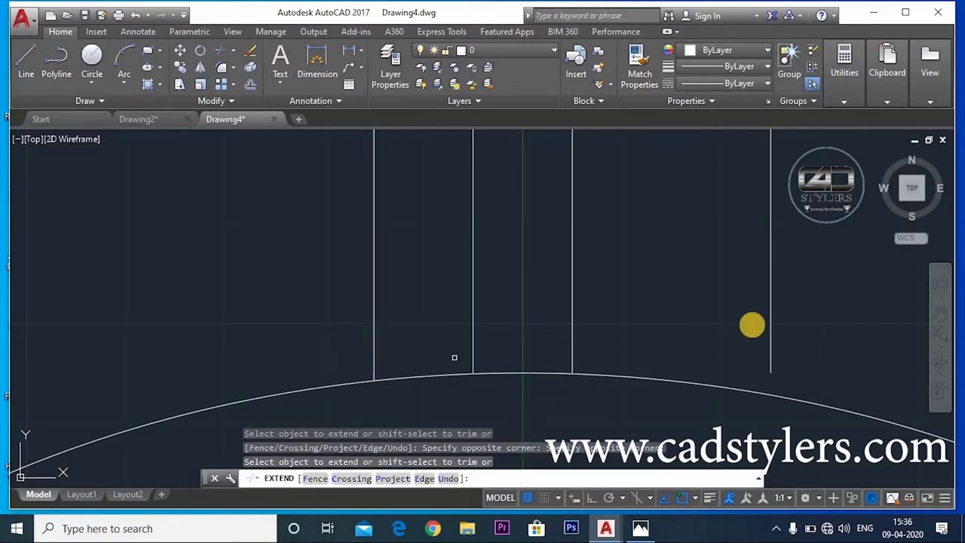
drag(786, 325, 739, 345)
scroll(744, 342, down, 3)
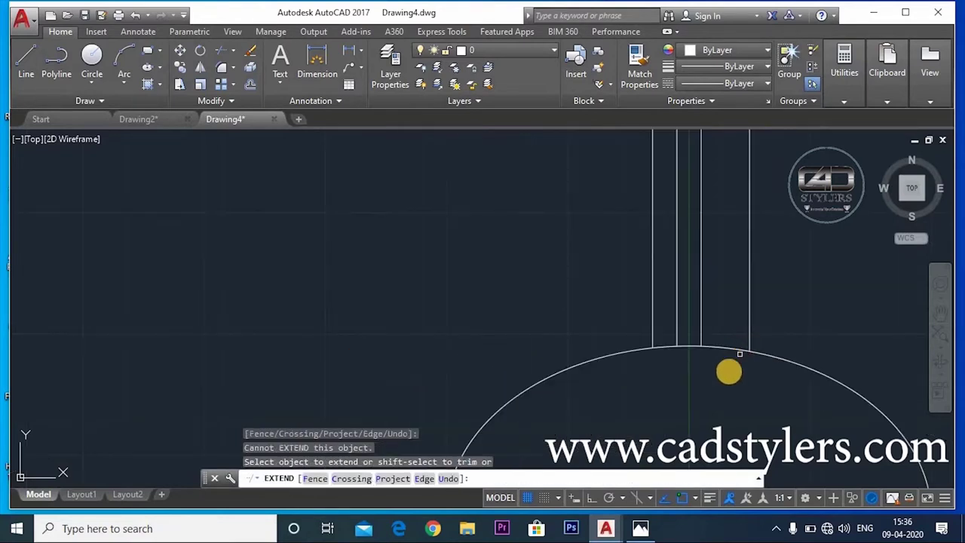
key(Escape)
scroll(571, 397, down, 1)
scroll(565, 408, down, 3)
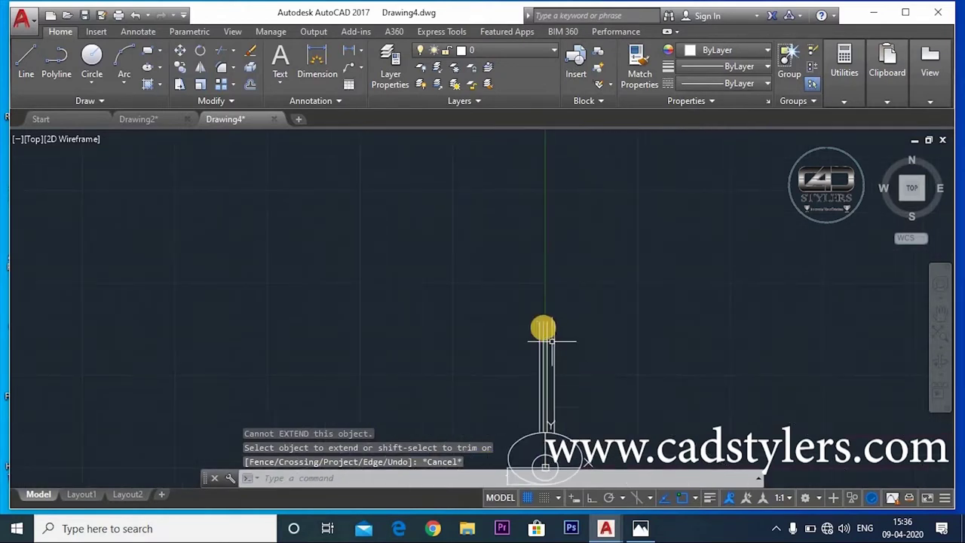
scroll(558, 339, up, 2)
scroll(474, 370, up, 2)
scroll(472, 370, up, 2)
key(Escape)
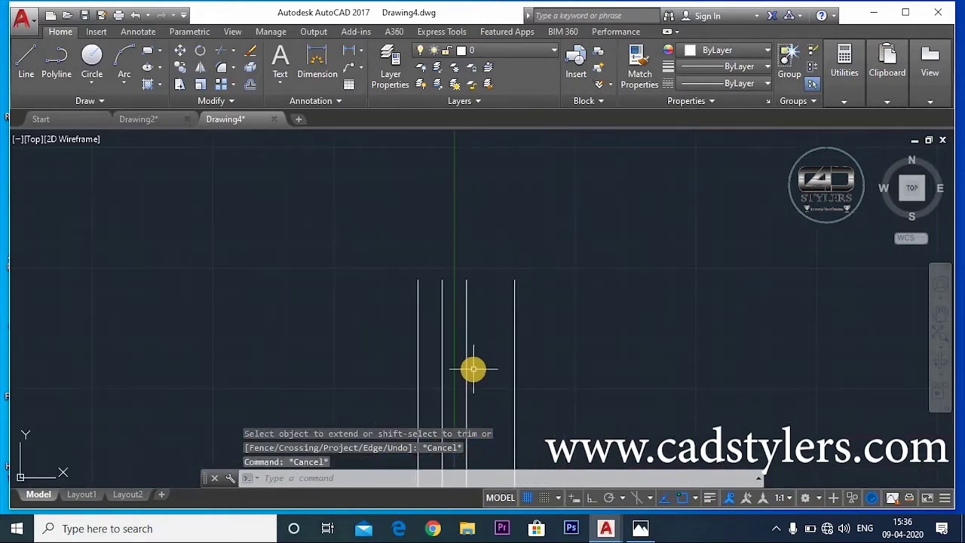
text(l)
key(Return)
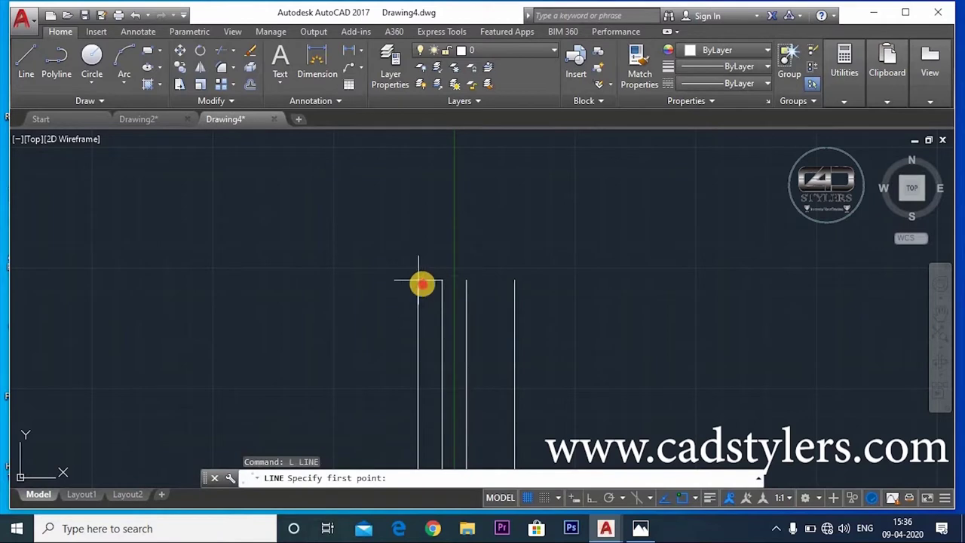
Step: Cap the shaft top with a horizontal line between the outer edge endpoints, checking the reference
click(419, 280)
click(515, 281)
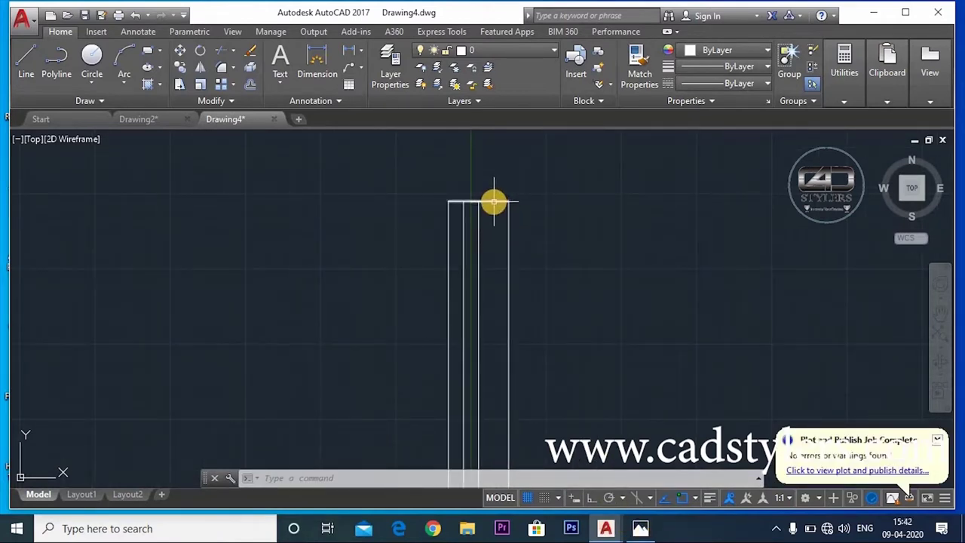
click(639, 528)
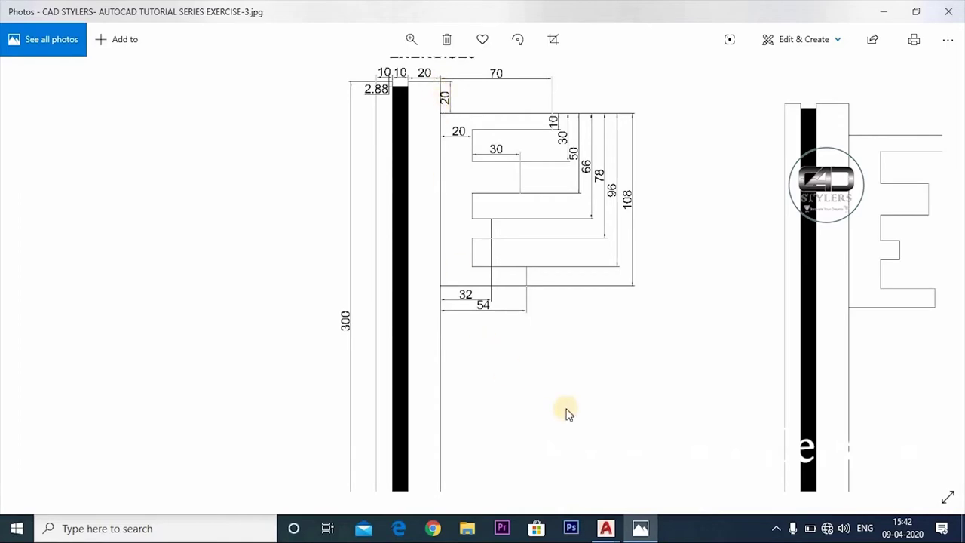
click(640, 528)
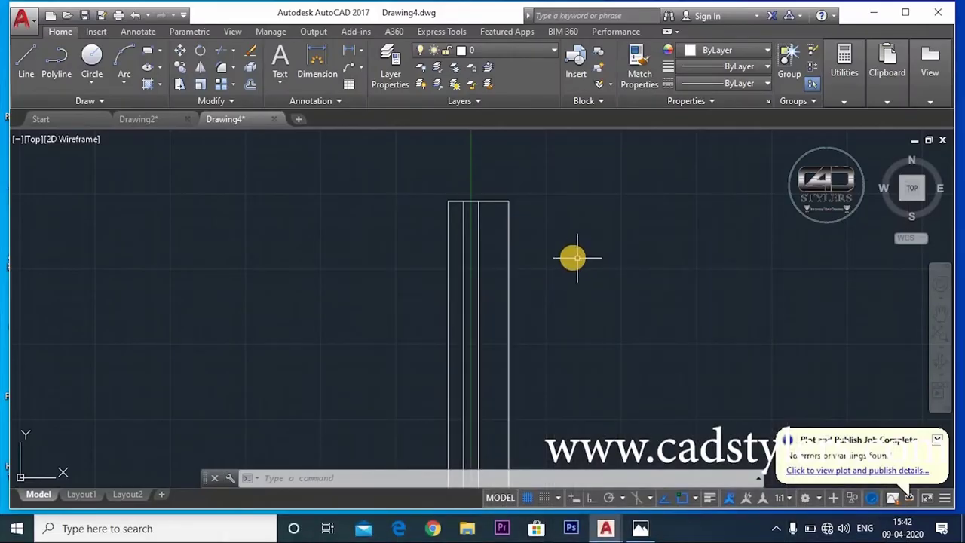
Step: Offset the shaft's top line 2.88 units downward
text(o)
key(Return)
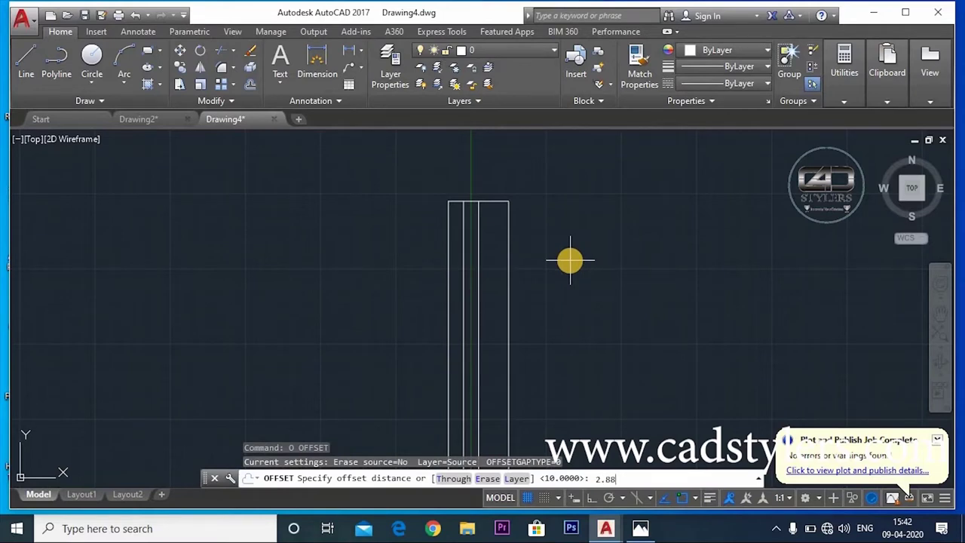
key(Return)
click(492, 202)
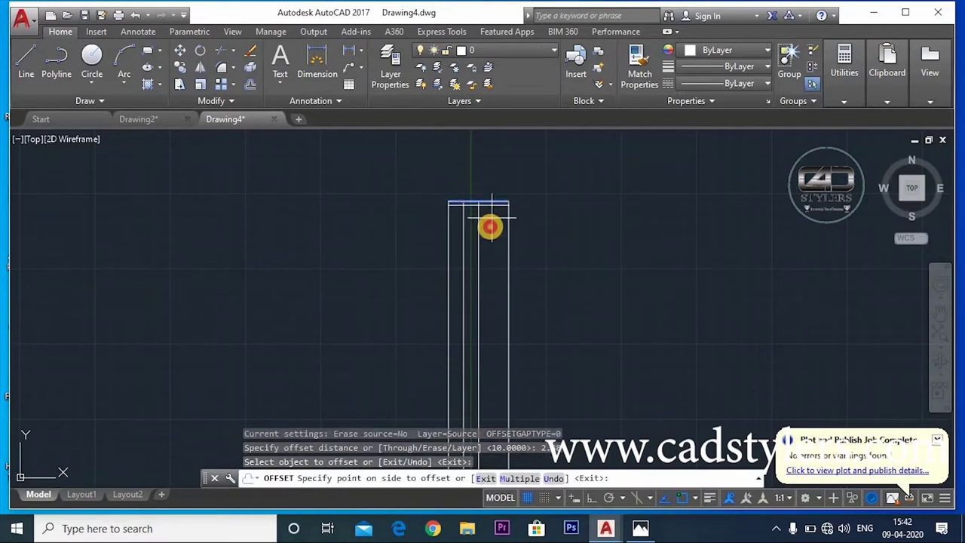
click(490, 226)
key(Return)
Step: Offset the top line again, this time 20 units downward
text(o)
key(Return)
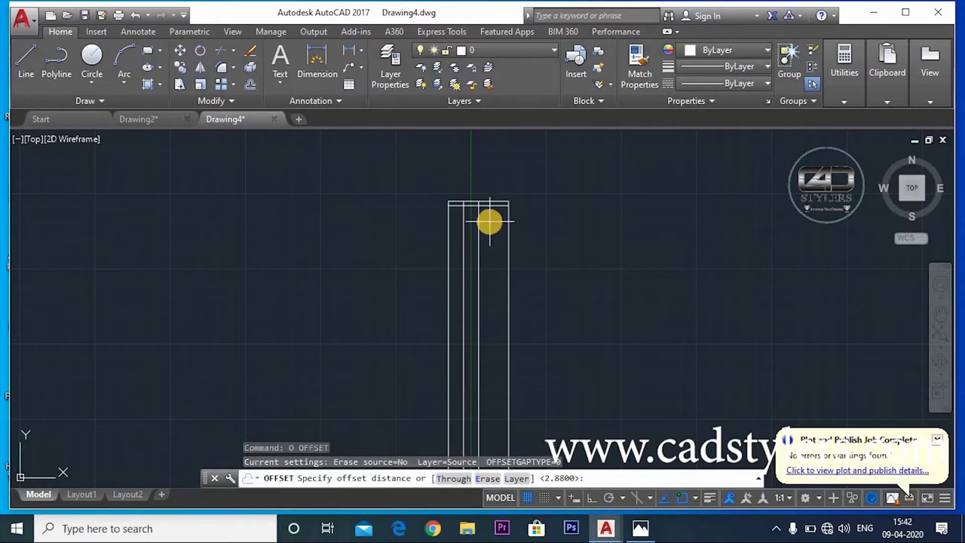
text(0)
key(Return)
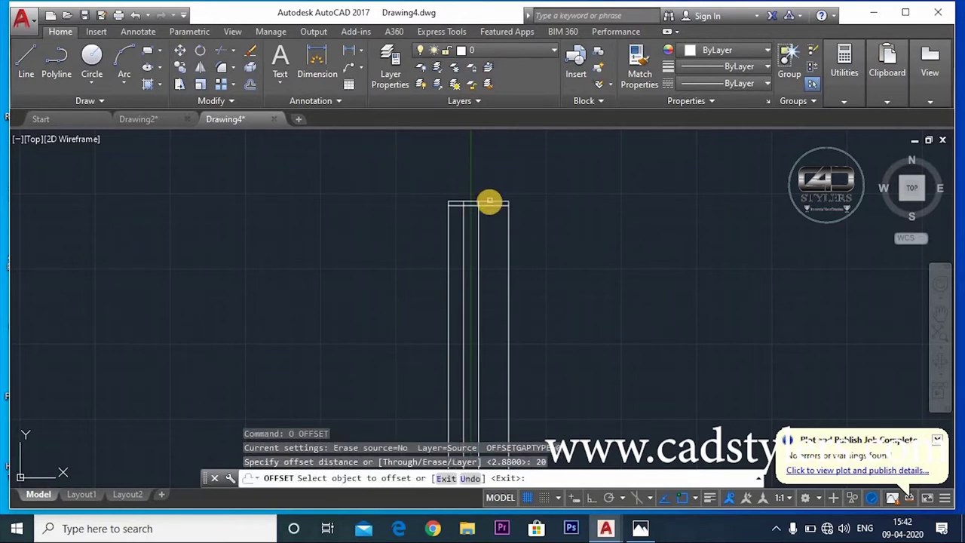
click(489, 201)
click(543, 266)
key(Escape)
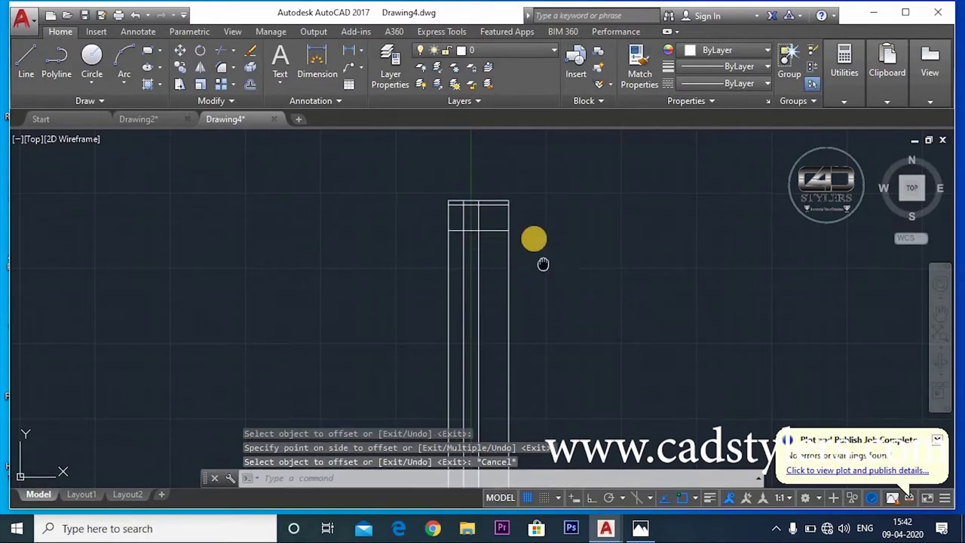
middle_drag(543, 264, 534, 238)
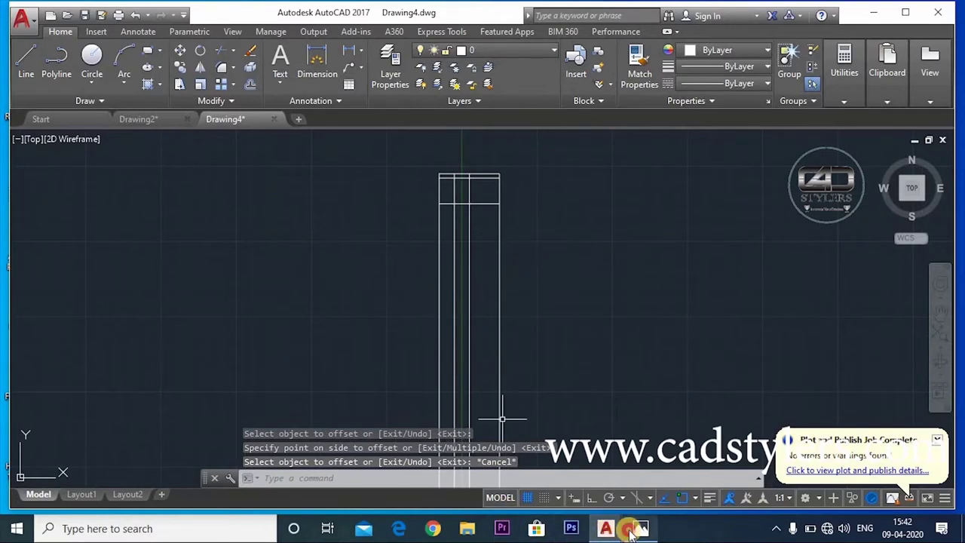
click(632, 531)
Step: Zoom and pan the reference to the 70-wide bit and its teeth stepping 10 to 108
scroll(452, 173, up, 2)
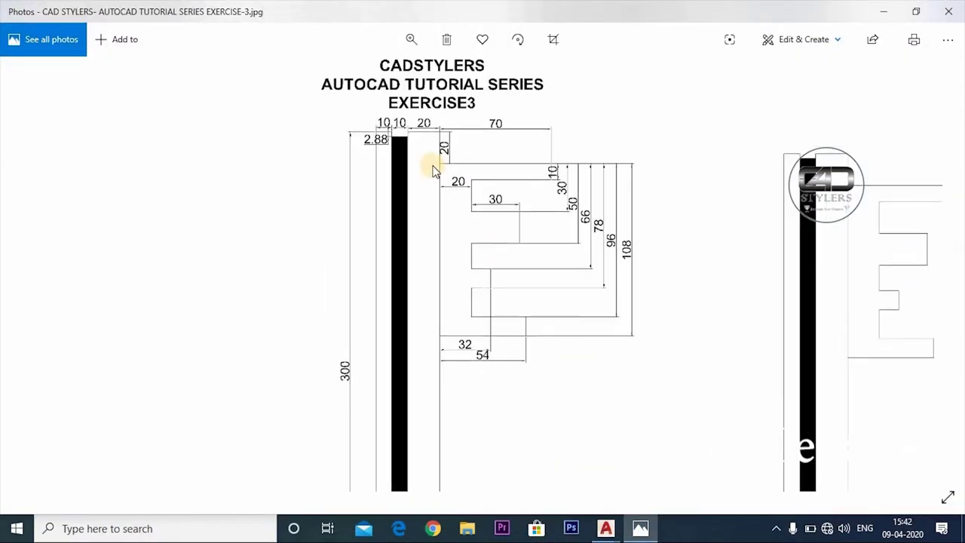
scroll(664, 273, right, 2)
scroll(668, 200, right, 2)
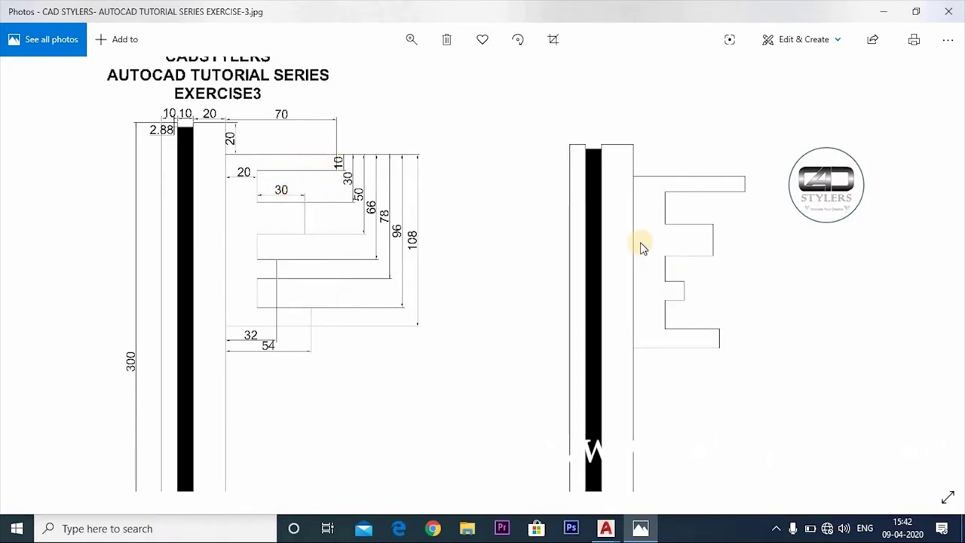
scroll(622, 203, down, 1)
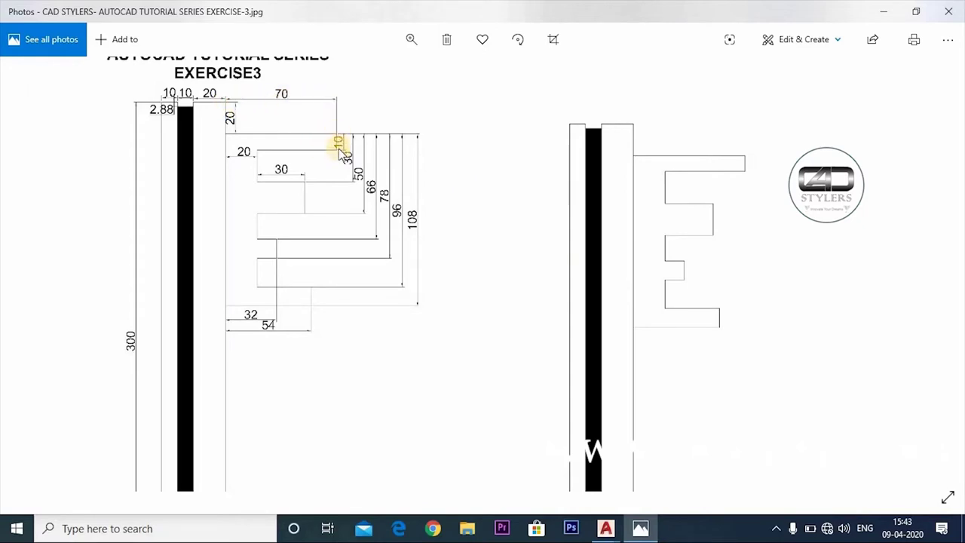
Step: Start the bit outline at the shaft's right edge: 70 units across, then 10 down
click(606, 528)
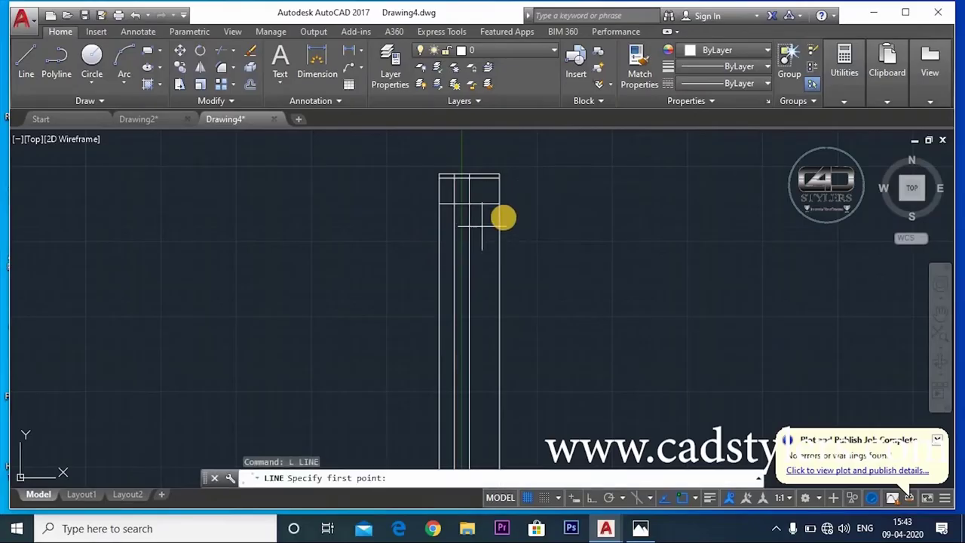
click(499, 204)
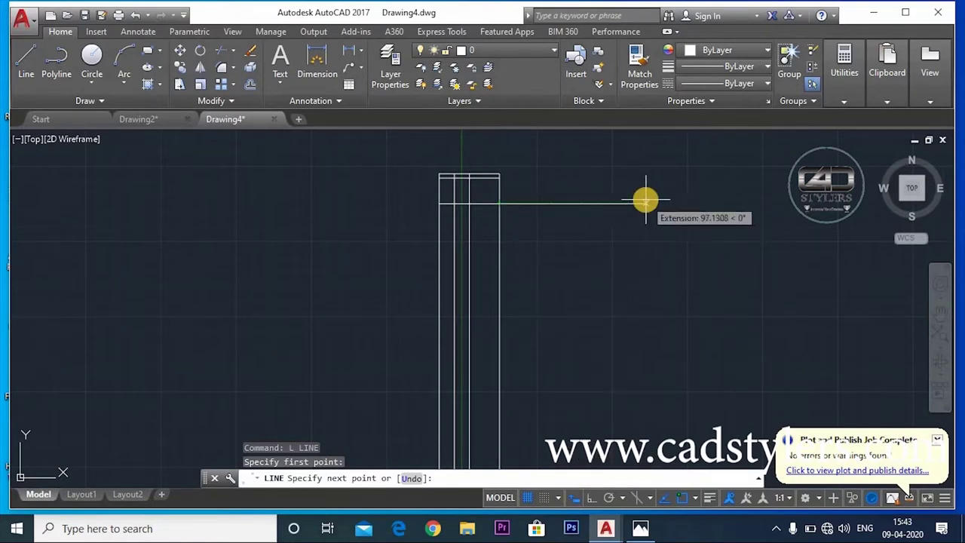
text(70)
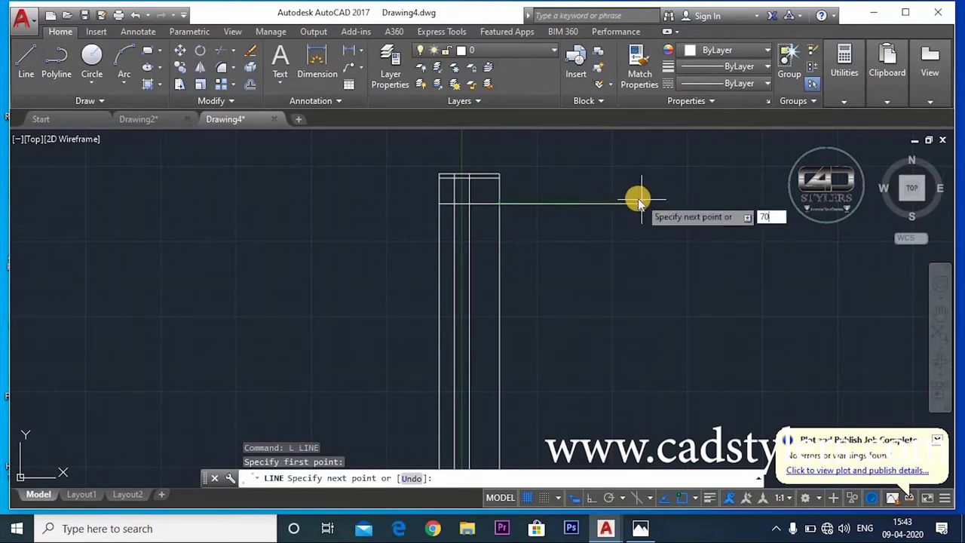
key(Tab)
key(Return)
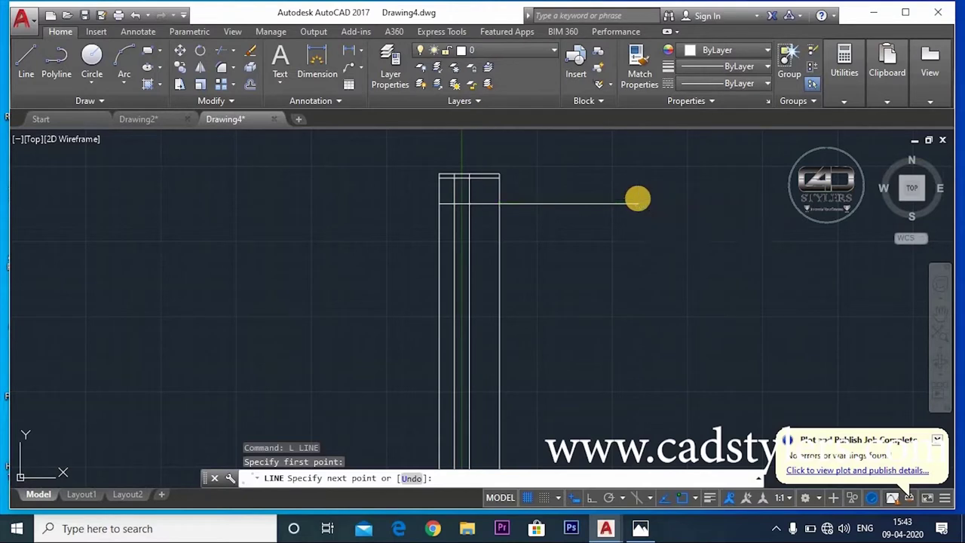
text(70)
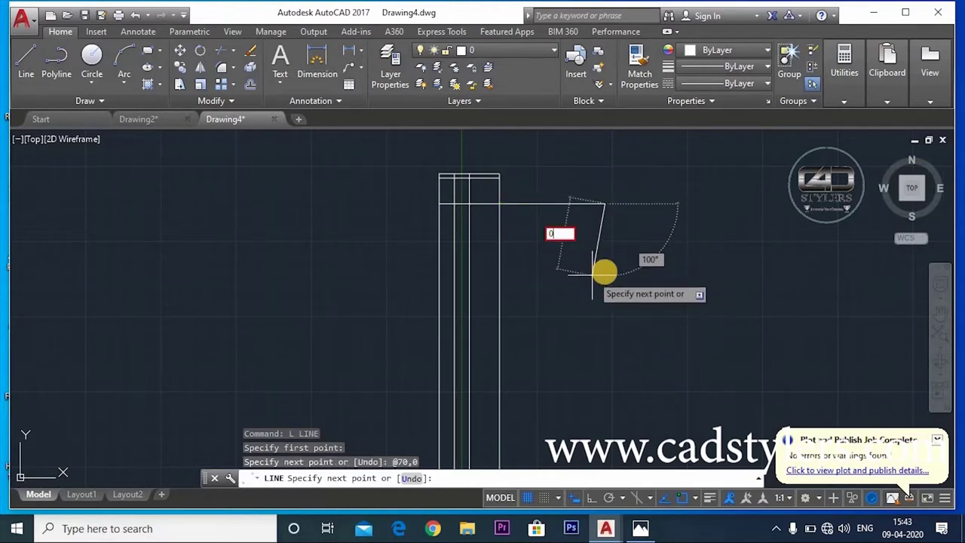
key(Tab)
text(-10)
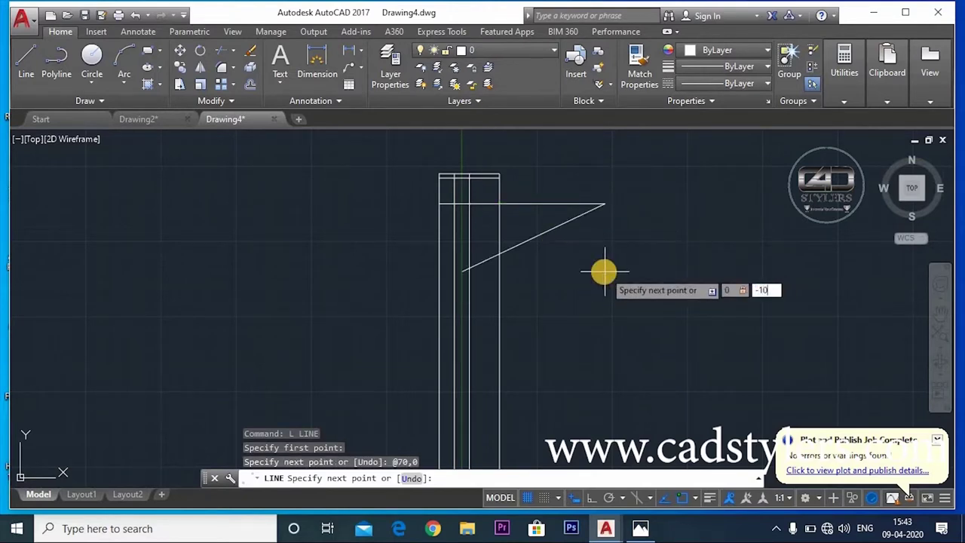
key(Return)
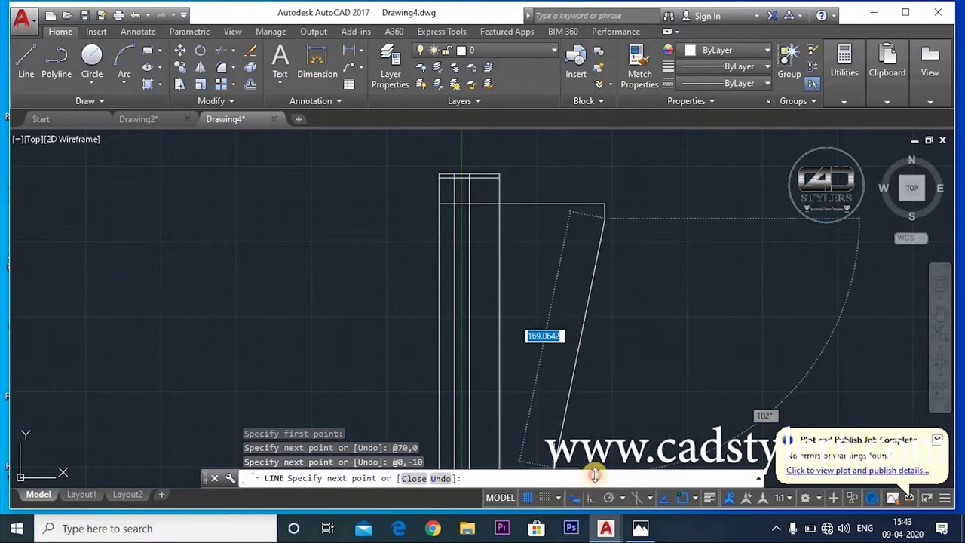
key(F8)
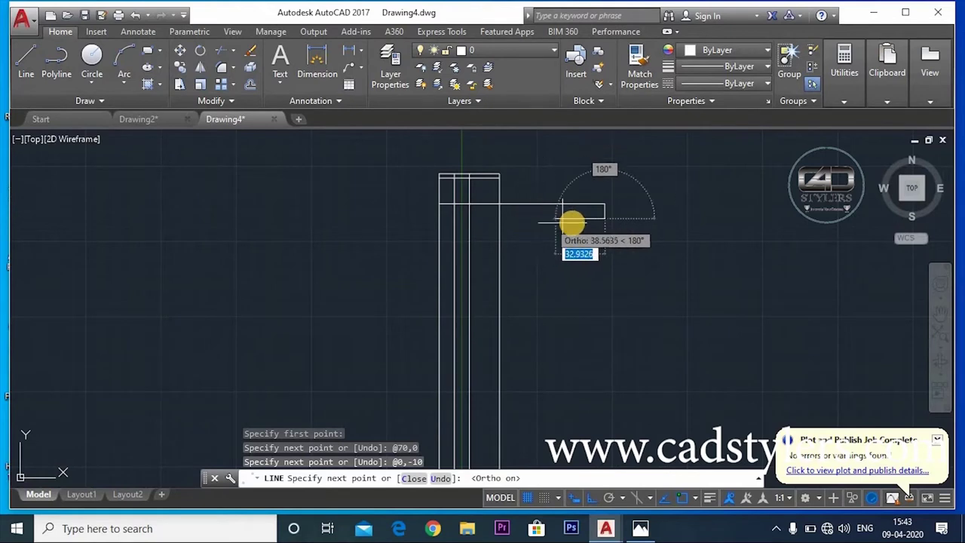
click(582, 499)
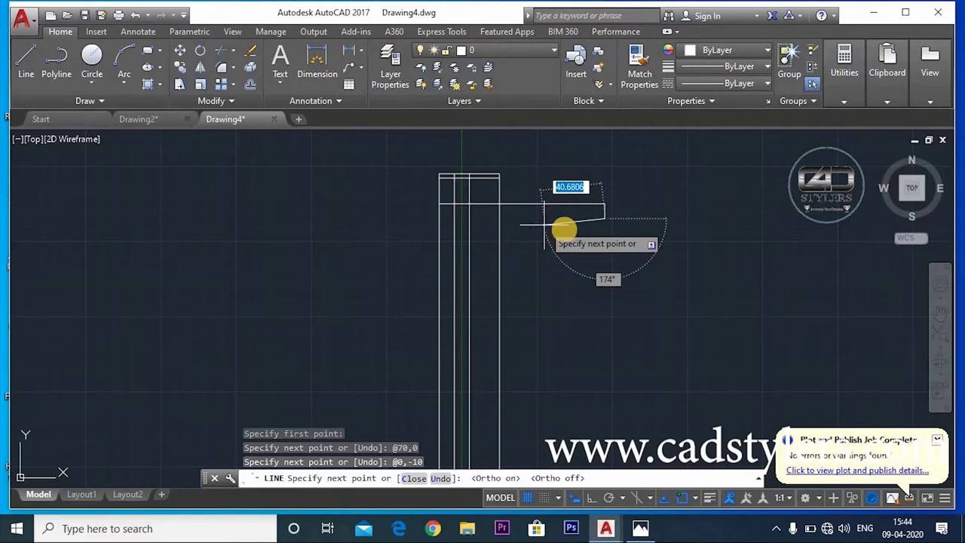
Step: Read the bit dimensions in the reference and draw the 50-unit segment back left
click(640, 528)
click(640, 528)
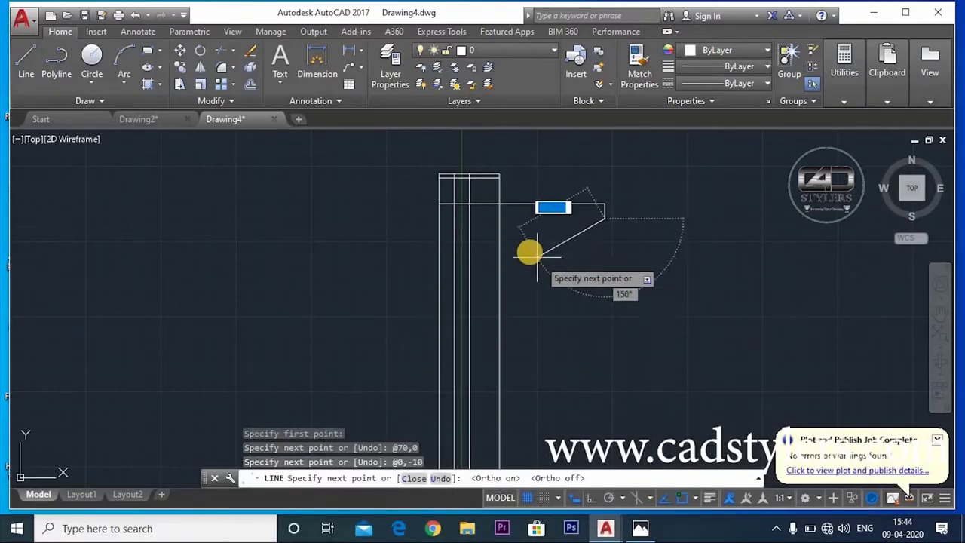
click(640, 528)
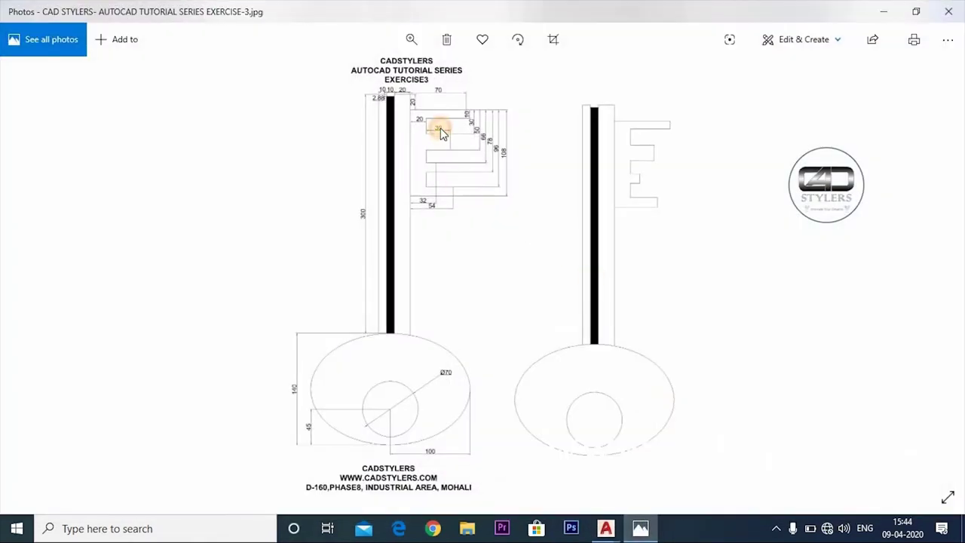
scroll(443, 134, up, 2)
scroll(543, 213, up, 1)
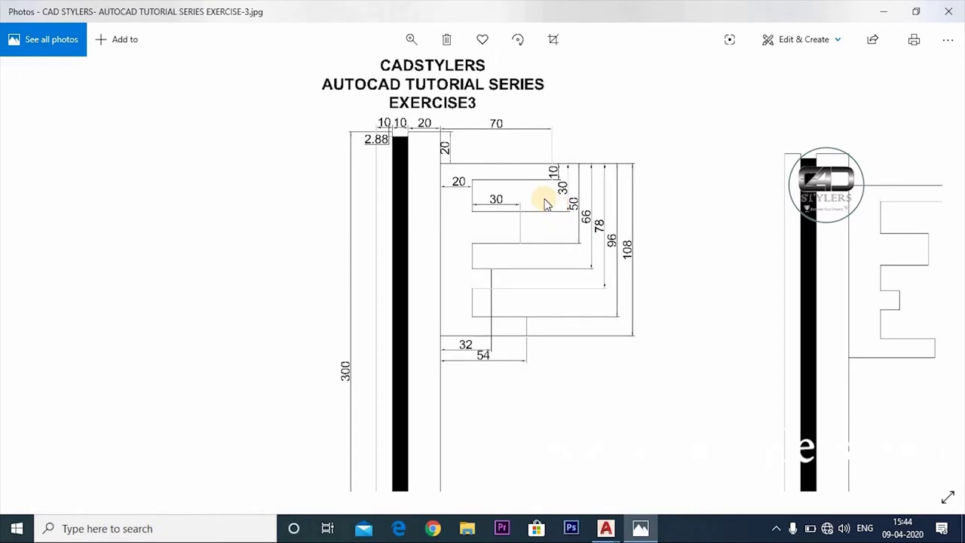
click(640, 528)
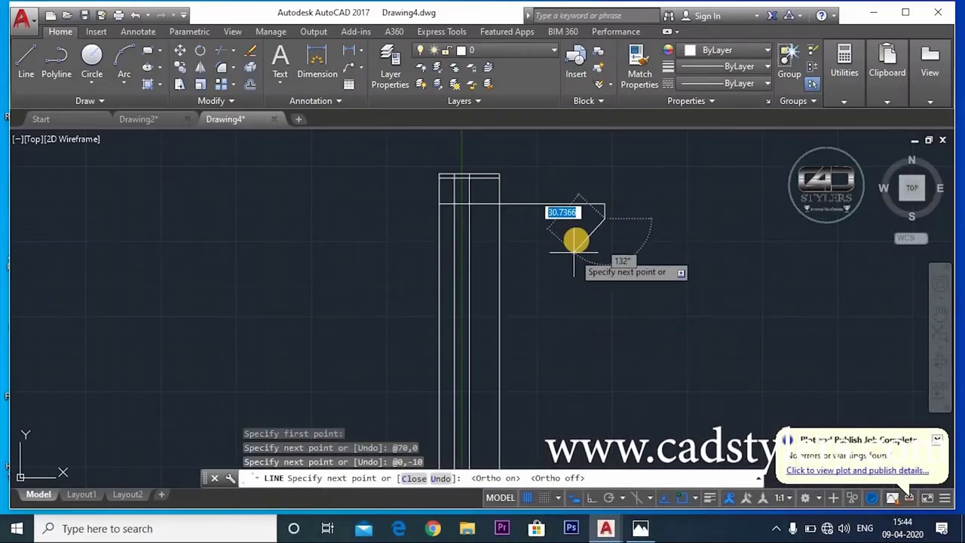
click(641, 530)
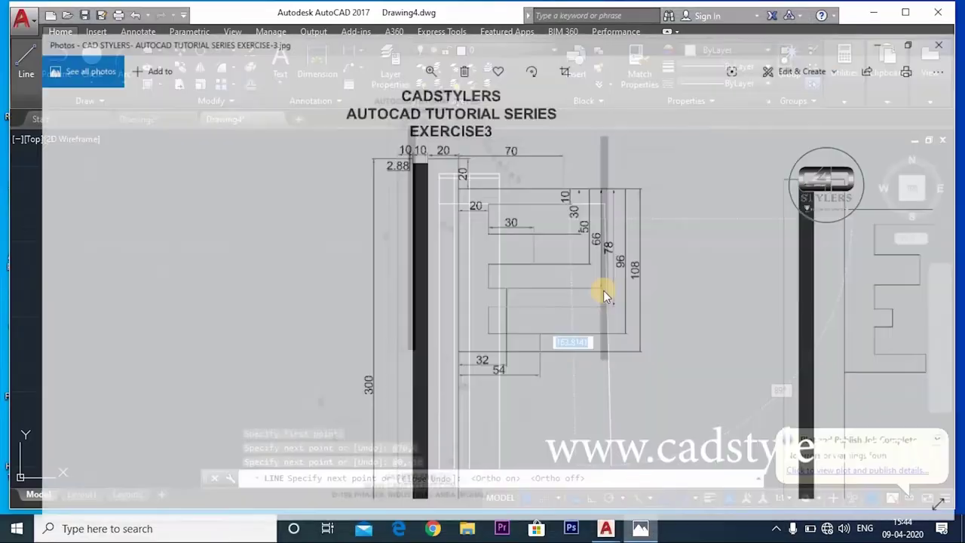
double_click(444, 131)
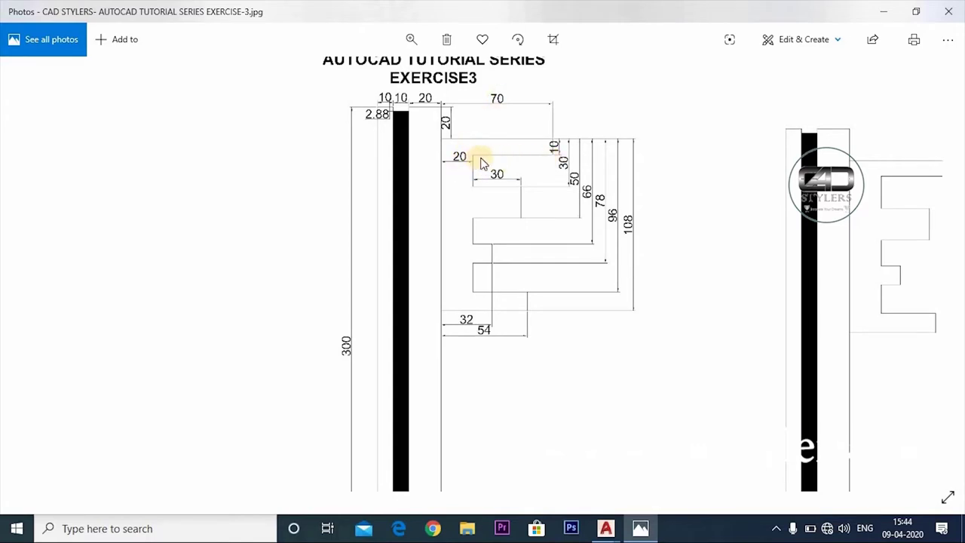
click(640, 528)
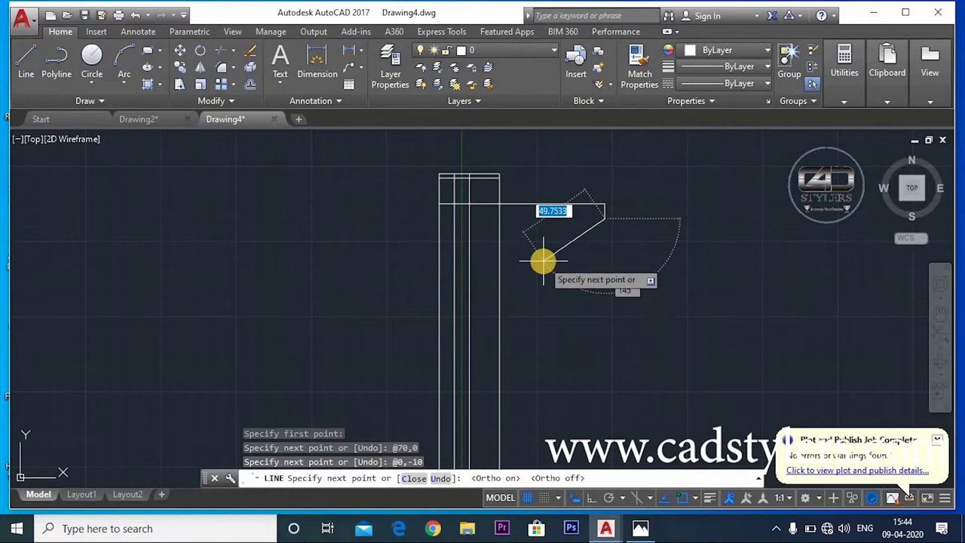
text(,)
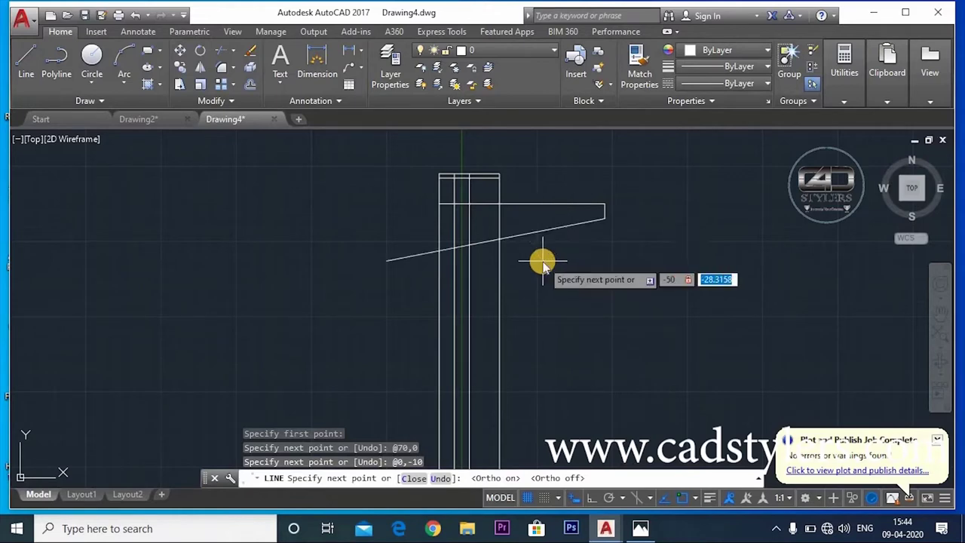
text(0)
key(Return)
Step: Drop the outline 20 units down after checking the tooth dimensions
click(640, 528)
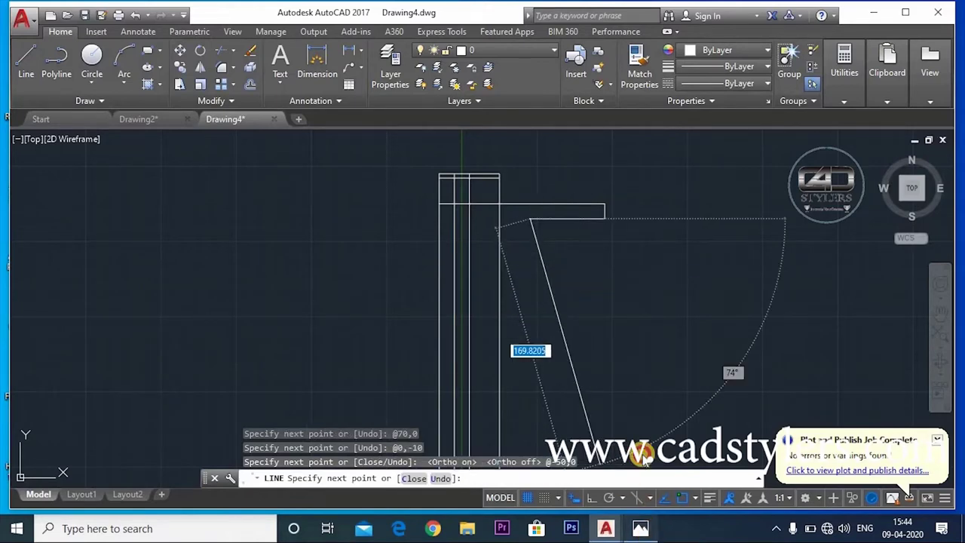
double_click(437, 149)
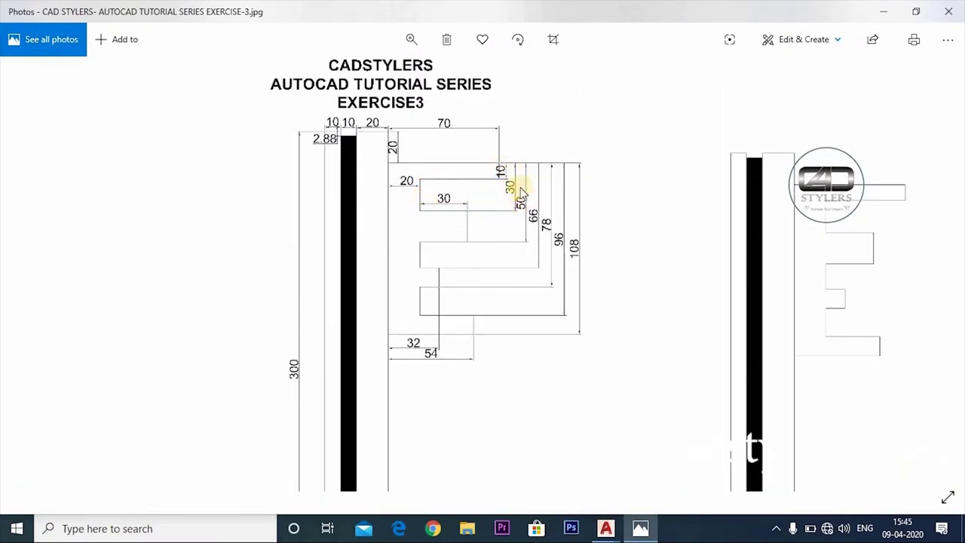
click(640, 528)
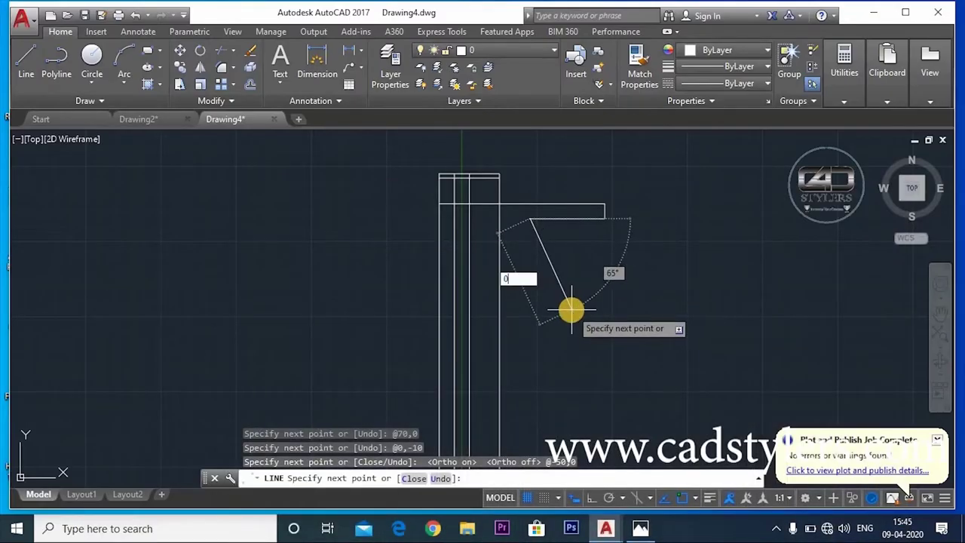
text(,)
text(-20)
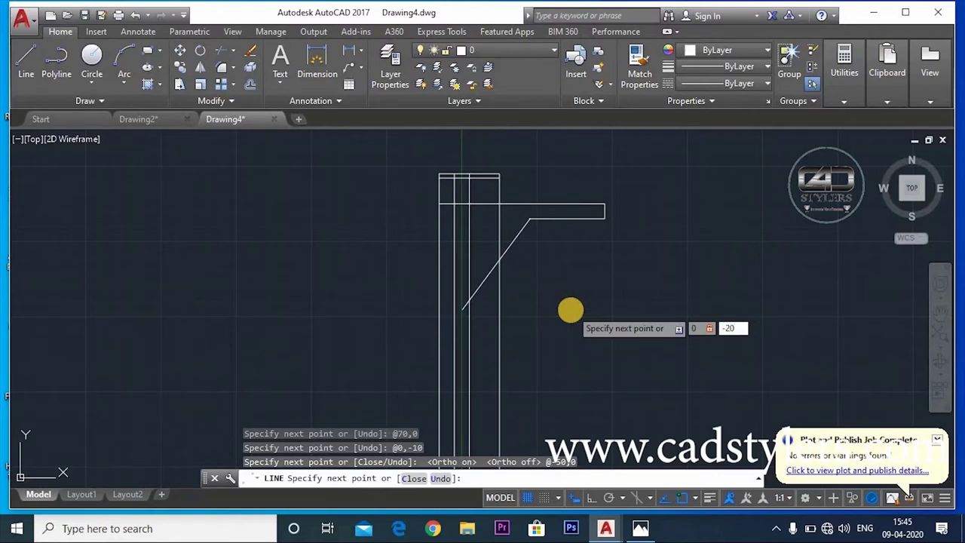
key(Return)
click(641, 528)
scroll(412, 162, up, 1)
scroll(429, 153, up, 1)
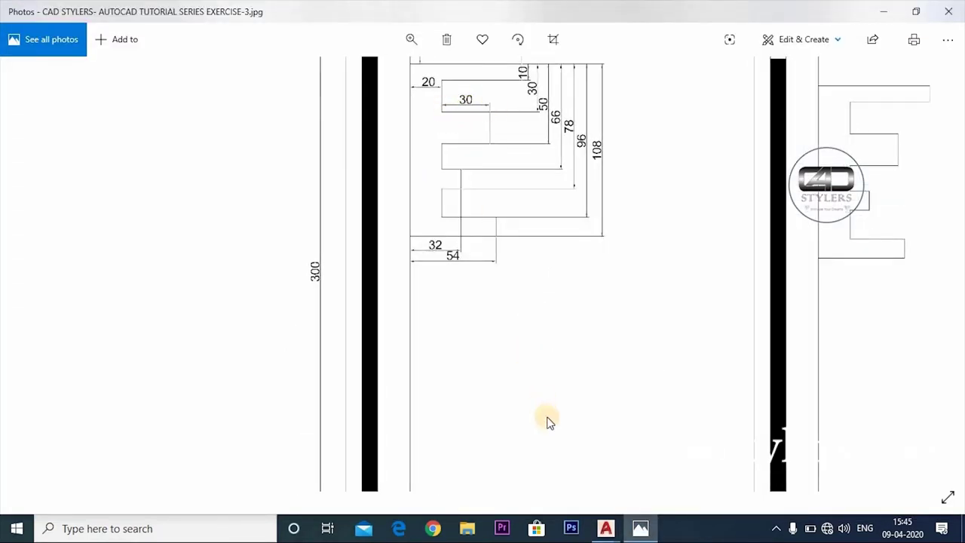
Step: Extend the bit outline 30 units right, then 20 units down
click(640, 526)
text(3)
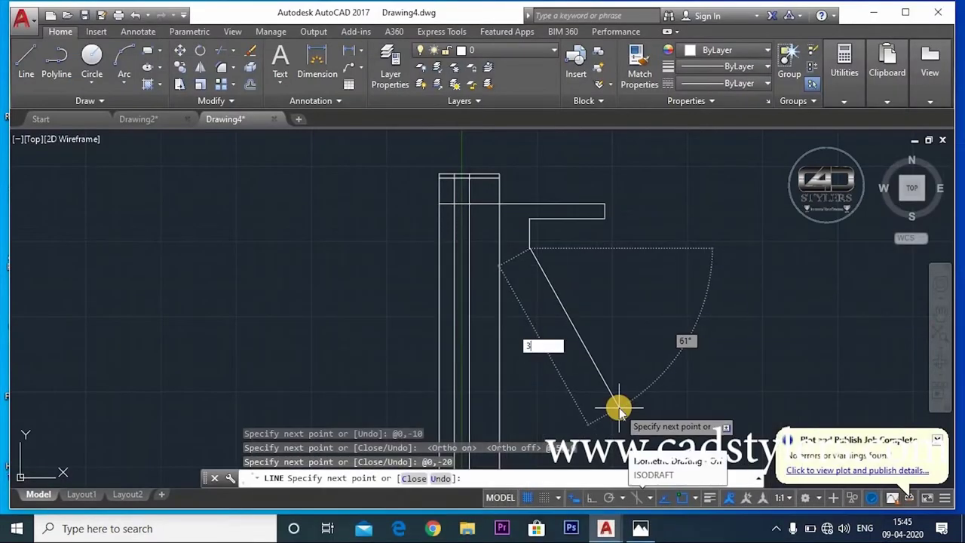
text(0,0)
key(Return)
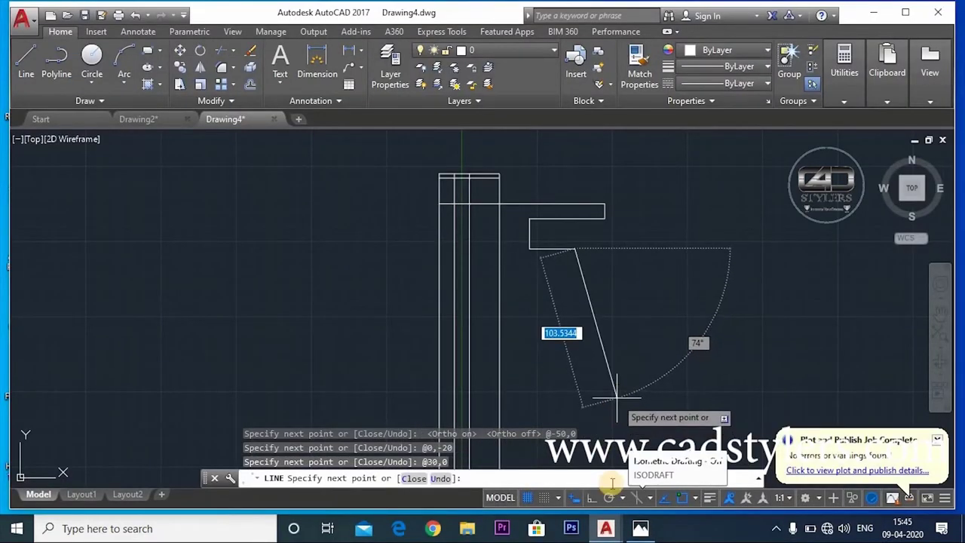
click(638, 526)
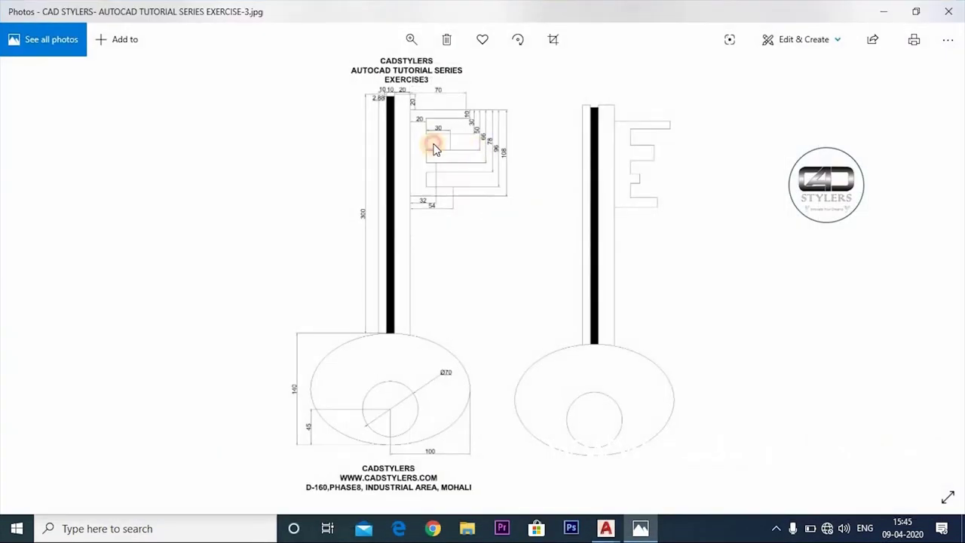
scroll(434, 148, up, 2)
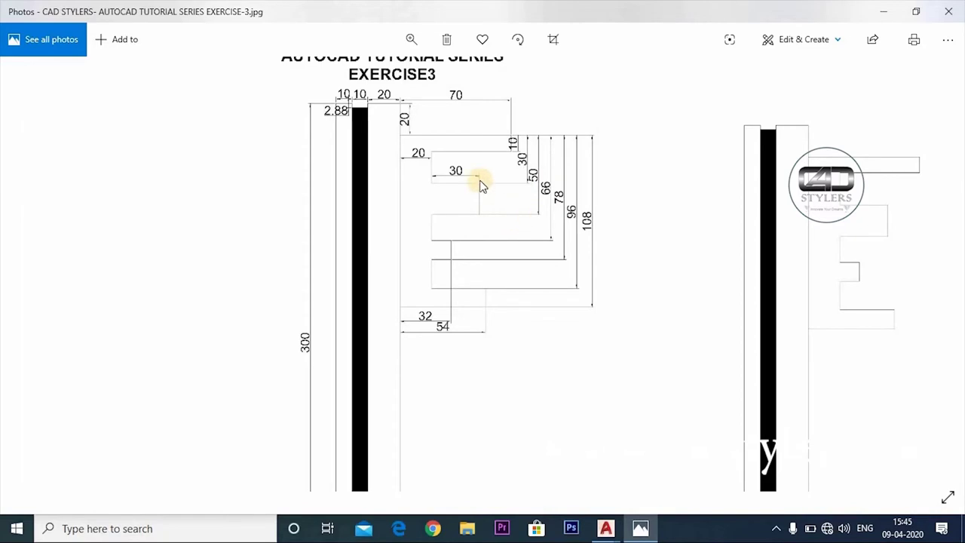
click(639, 532)
text(0)
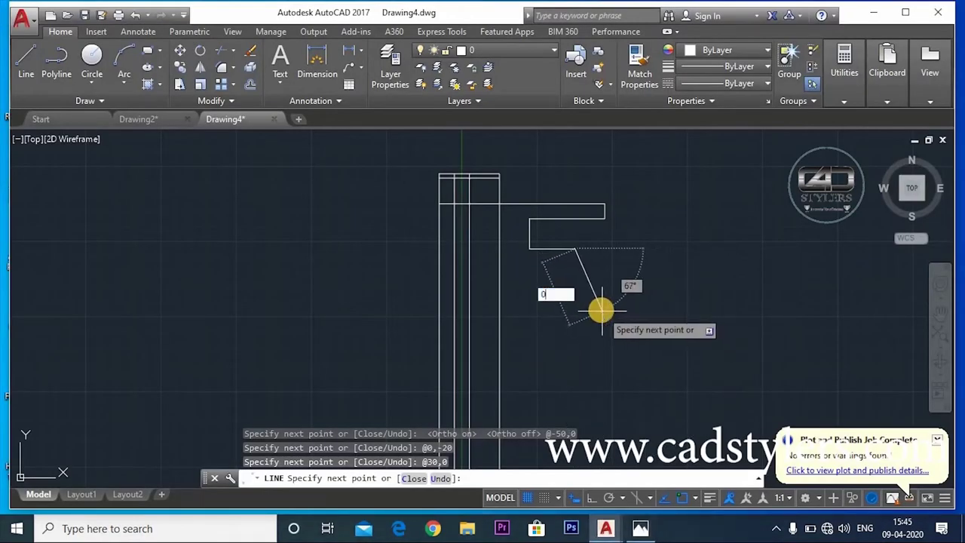
text(,20)
key(Return)
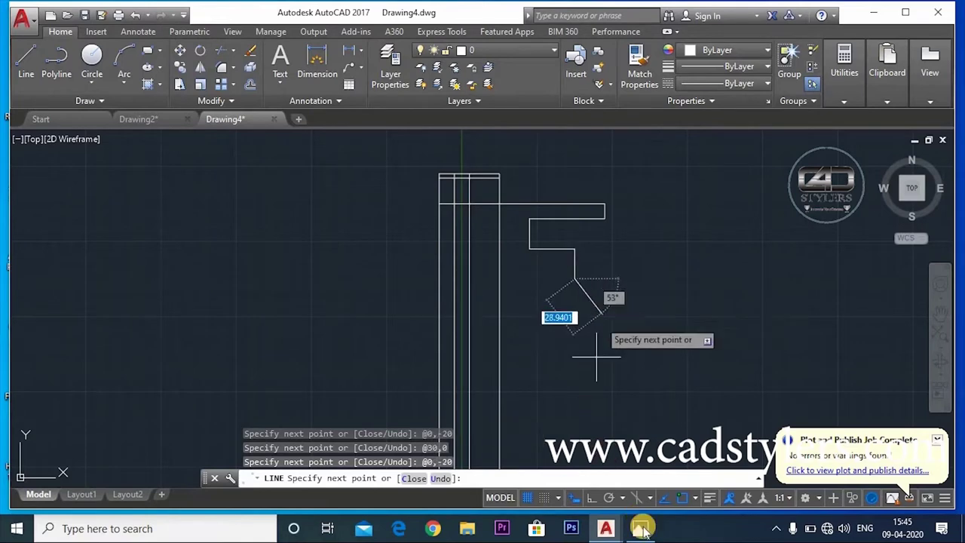
Step: Draw the 30-unit segment back left and review the reference's top dimensions
click(640, 529)
scroll(456, 160, up, 3)
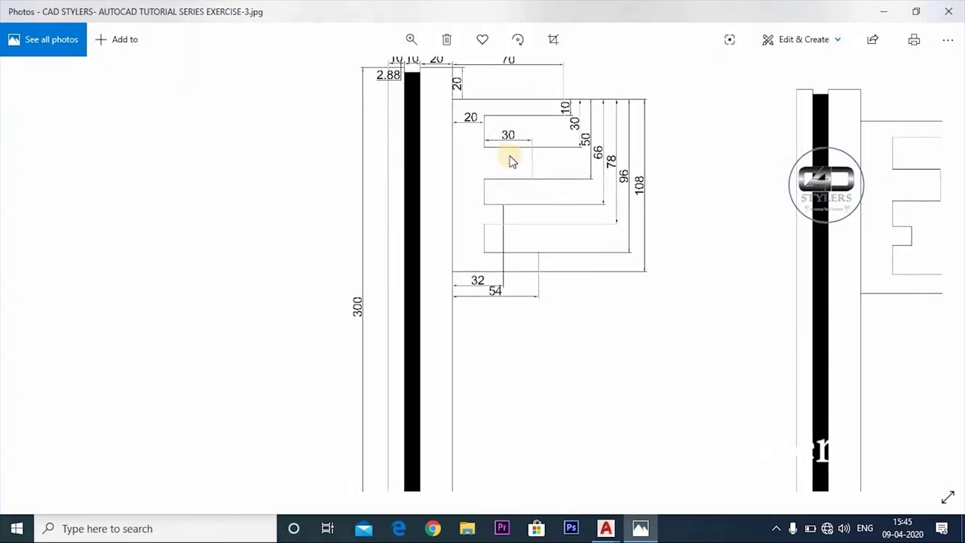
click(640, 527)
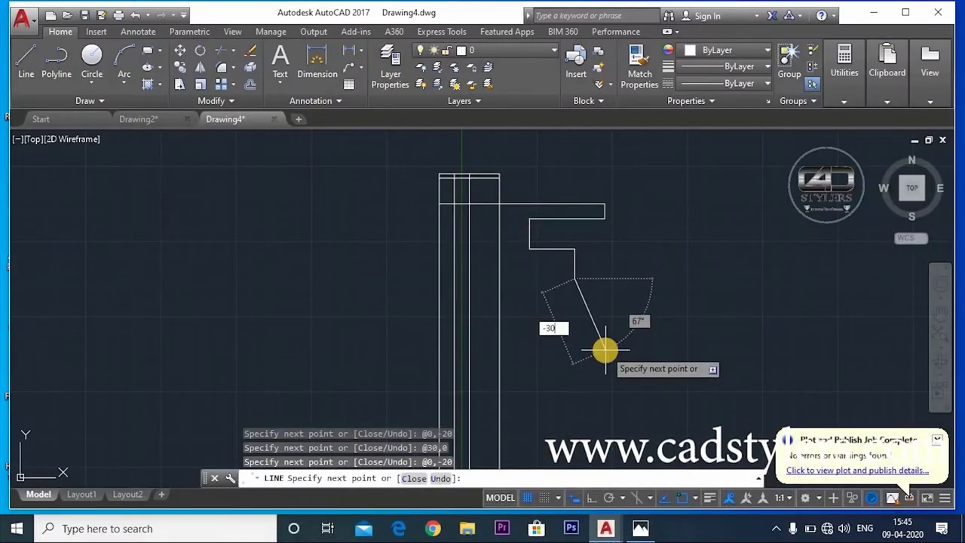
text(,0)
key(Return)
click(640, 528)
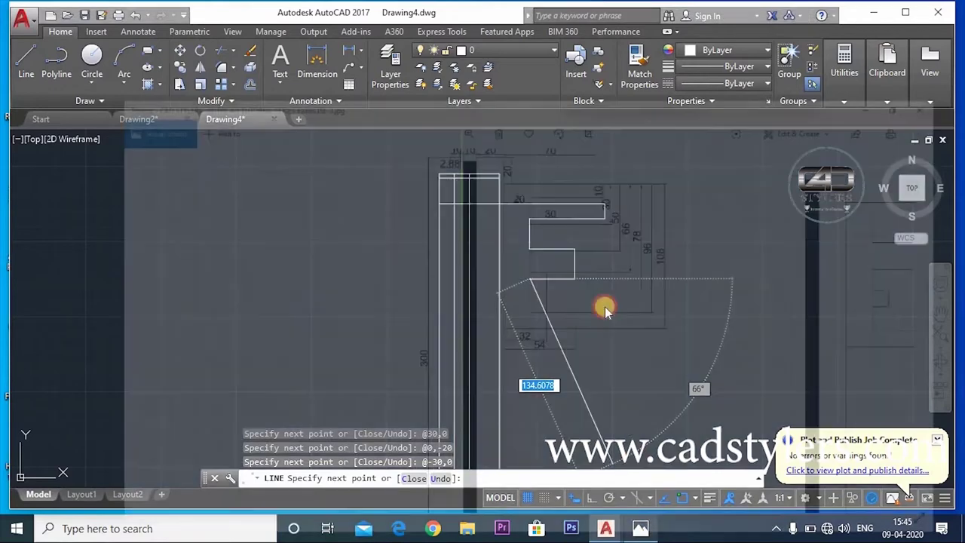
scroll(446, 172, up, 2)
scroll(528, 302, up, 2)
scroll(507, 254, up, 2)
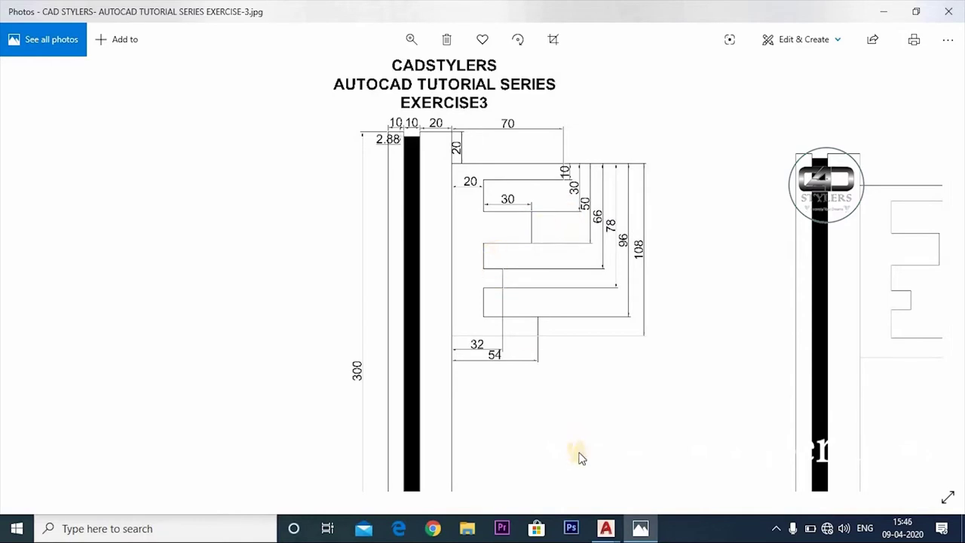
click(606, 528)
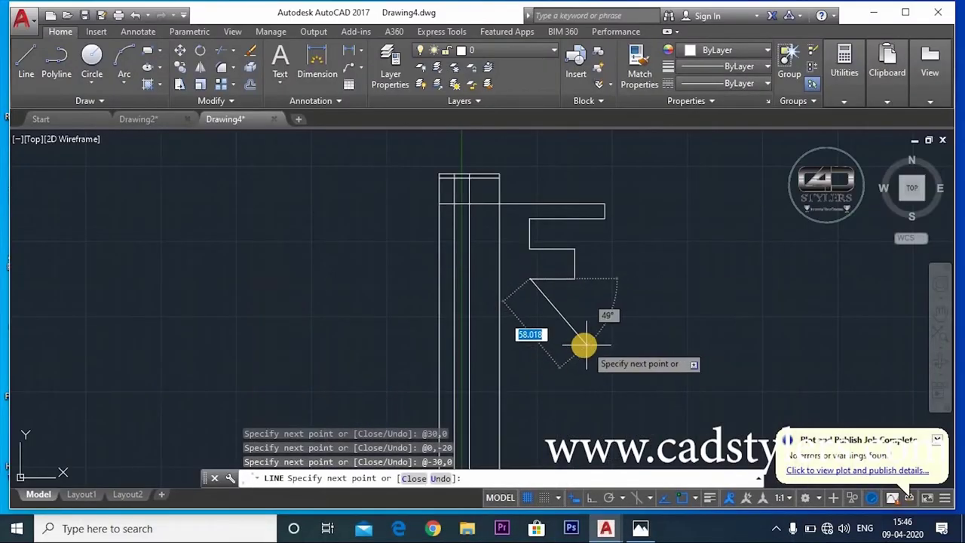
text(0)
click(640, 527)
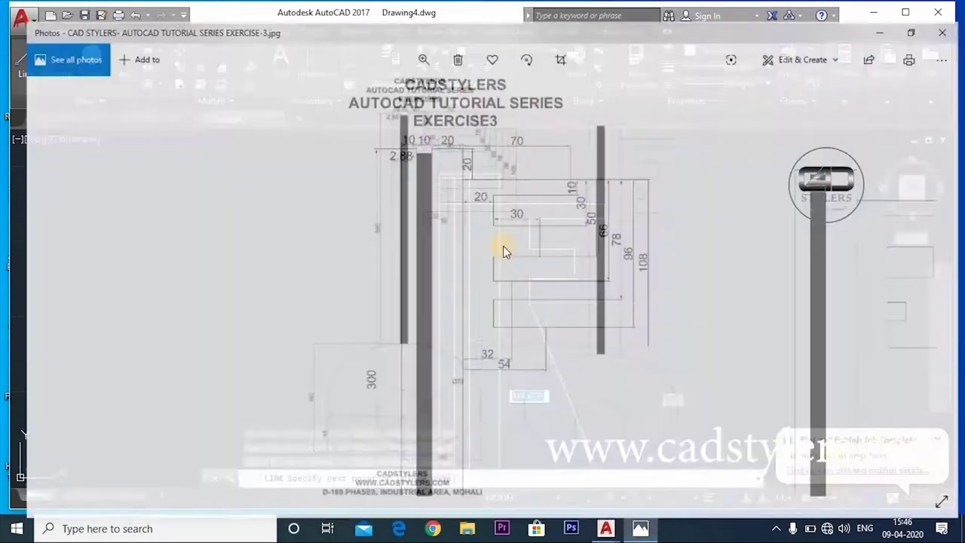
drag(439, 202, 476, 274)
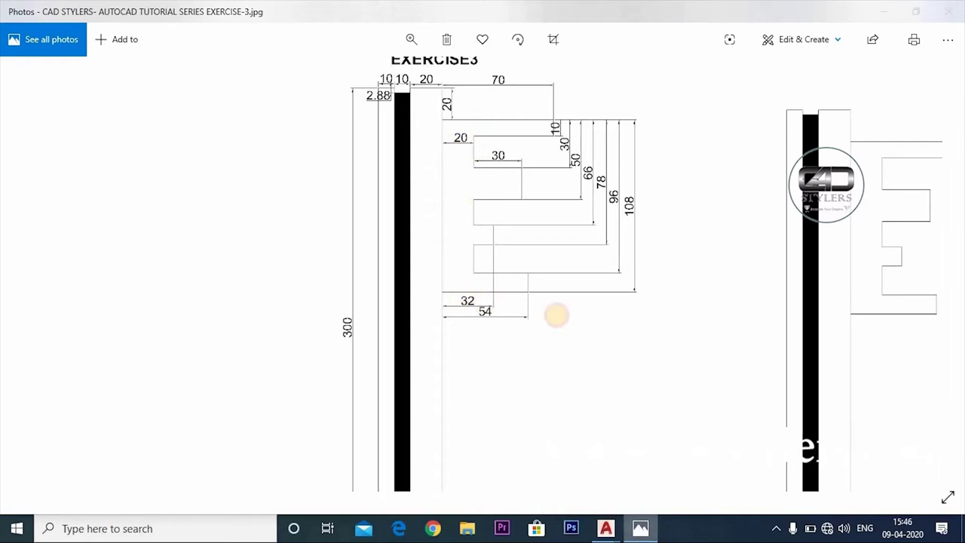
Step: Add the 12-unit segment below the upper teeth, then recheck the reference tooth dimensions
key(alt+Tab)
text(12)
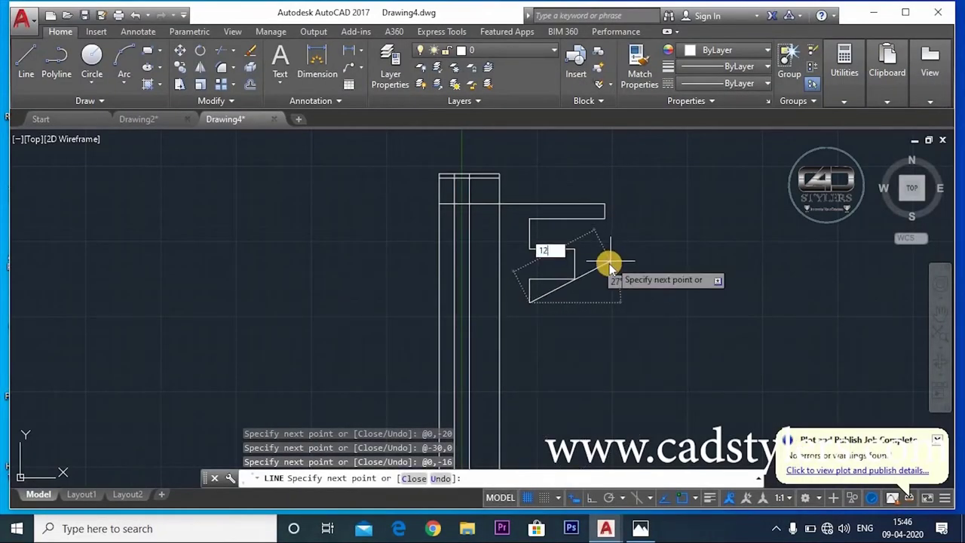
key(Return)
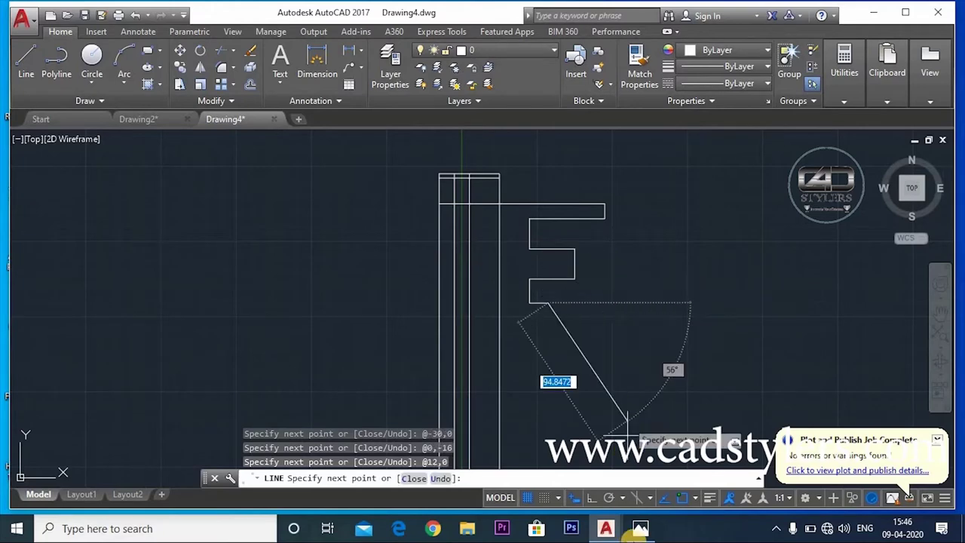
click(649, 529)
scroll(437, 196, up, 3)
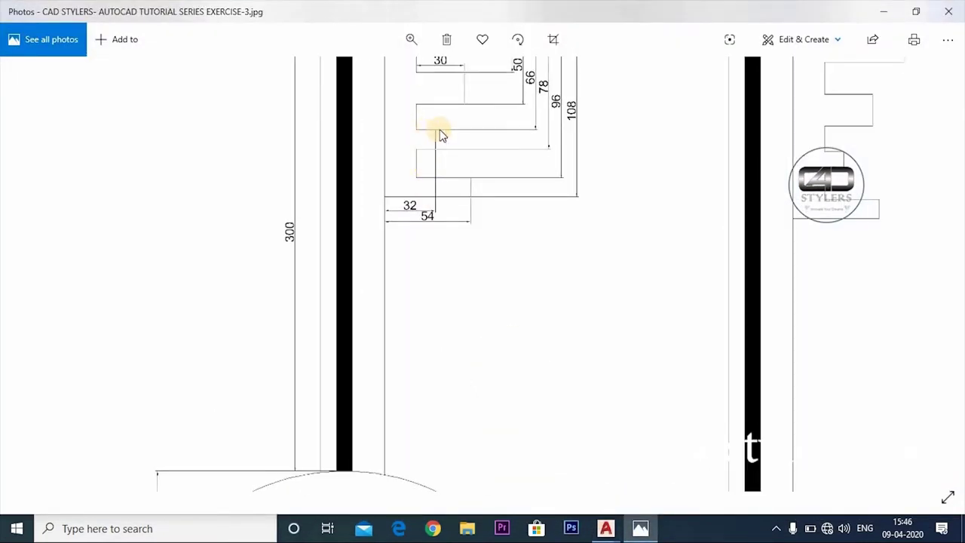
drag(491, 189, 507, 201)
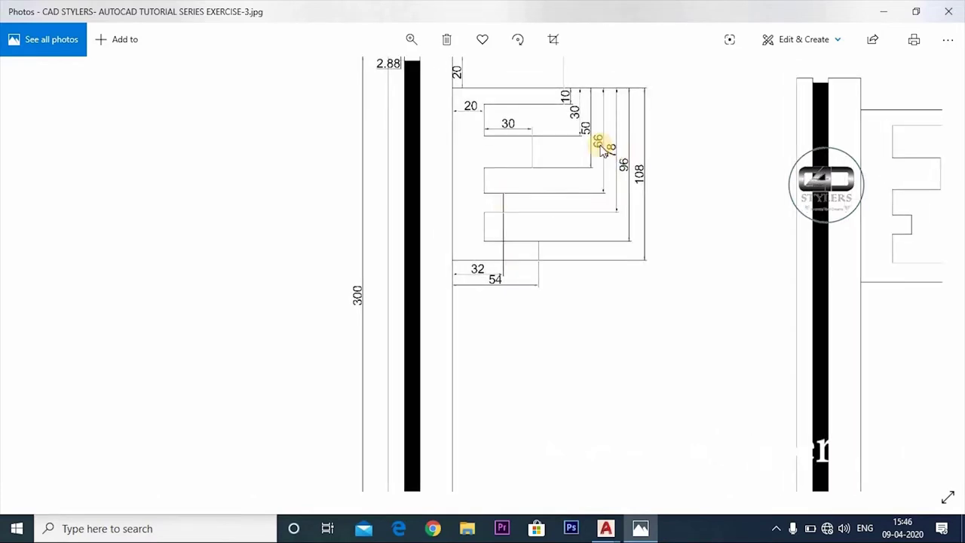
drag(509, 226, 491, 198)
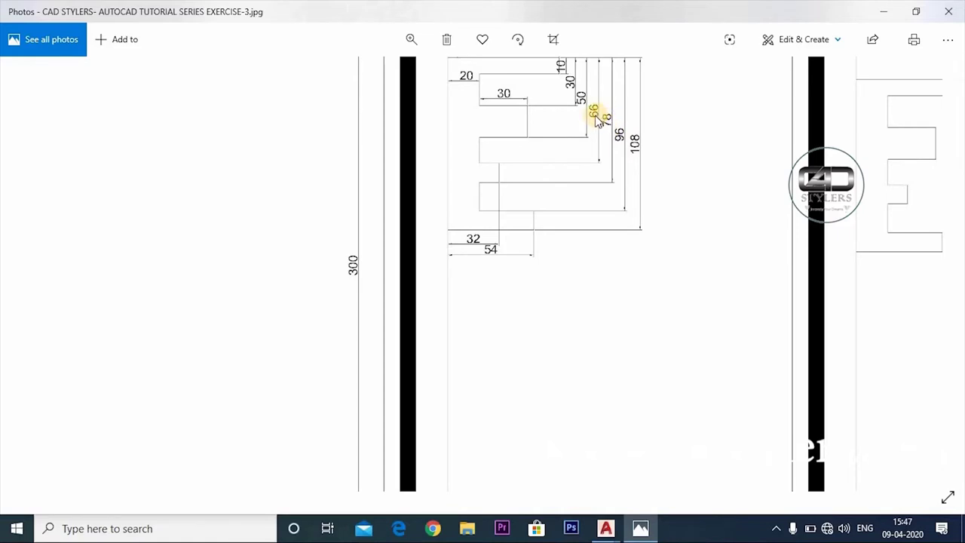
Step: Enter the next point and draw the 12-unit segment back to the left
click(642, 530)
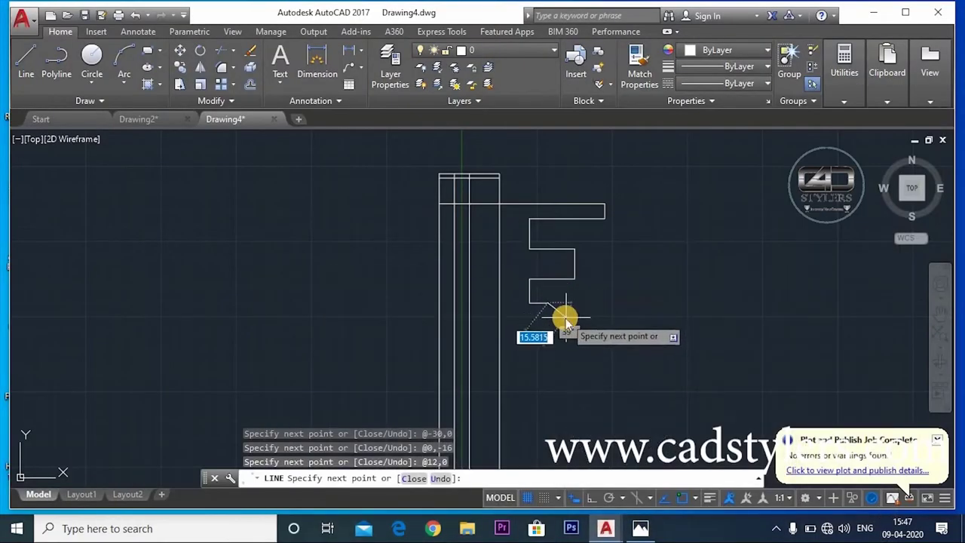
text(.)
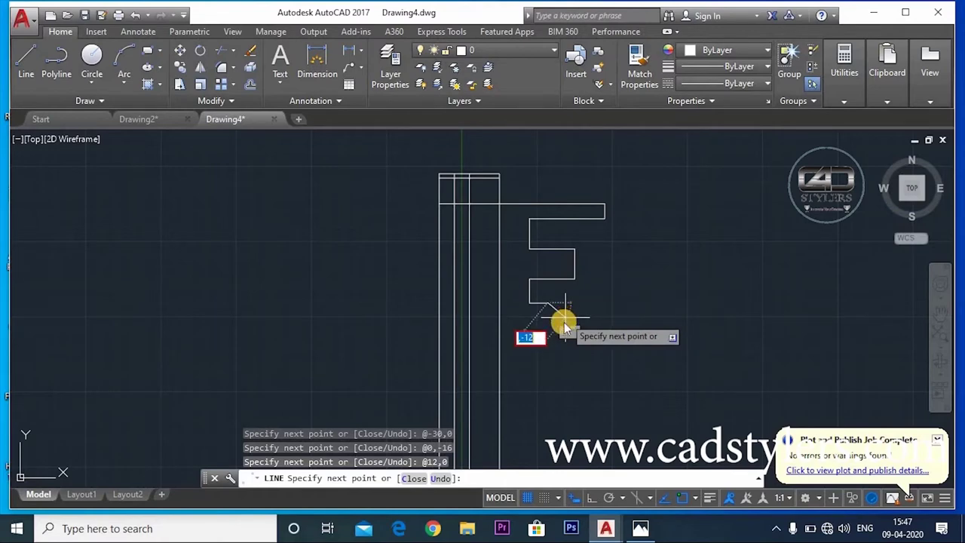
click(640, 531)
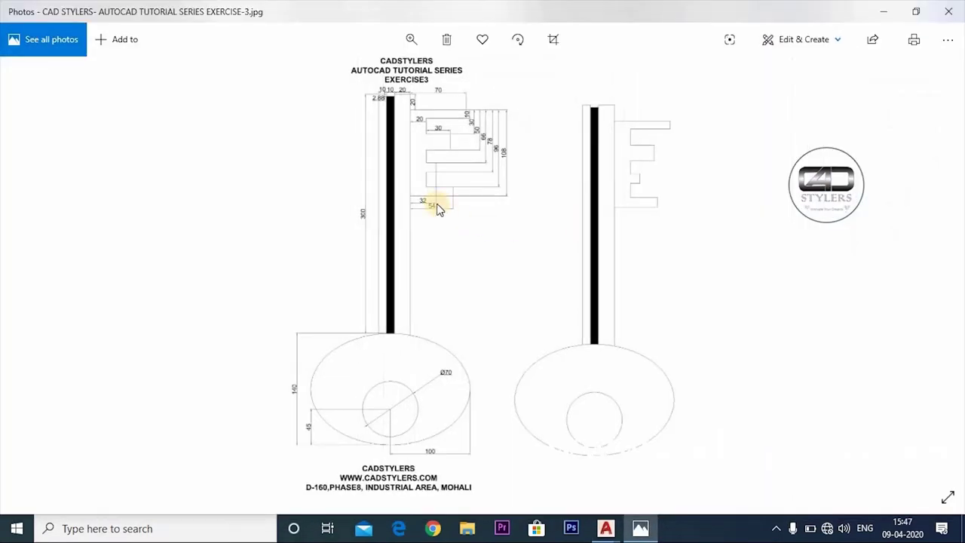
ctrl+scroll(436, 204, up, 3)
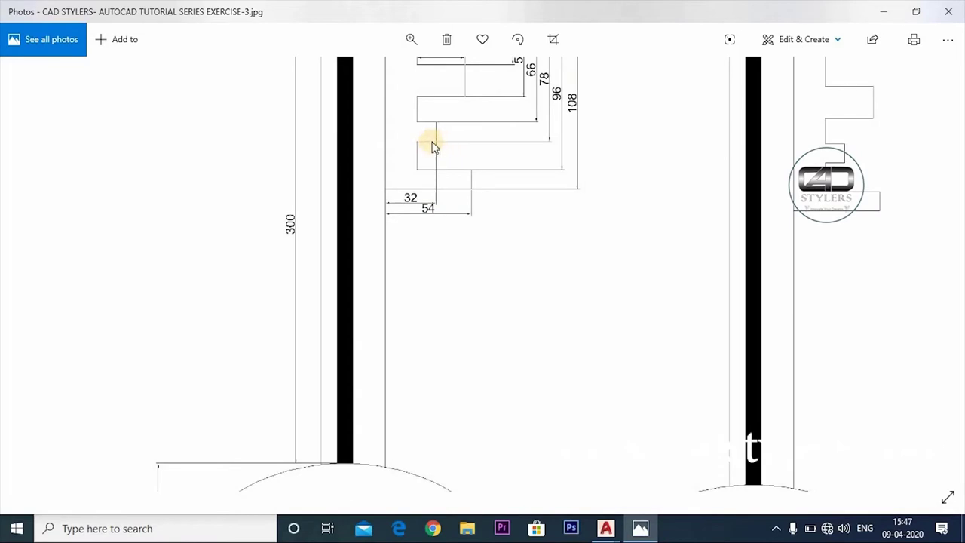
click(635, 531)
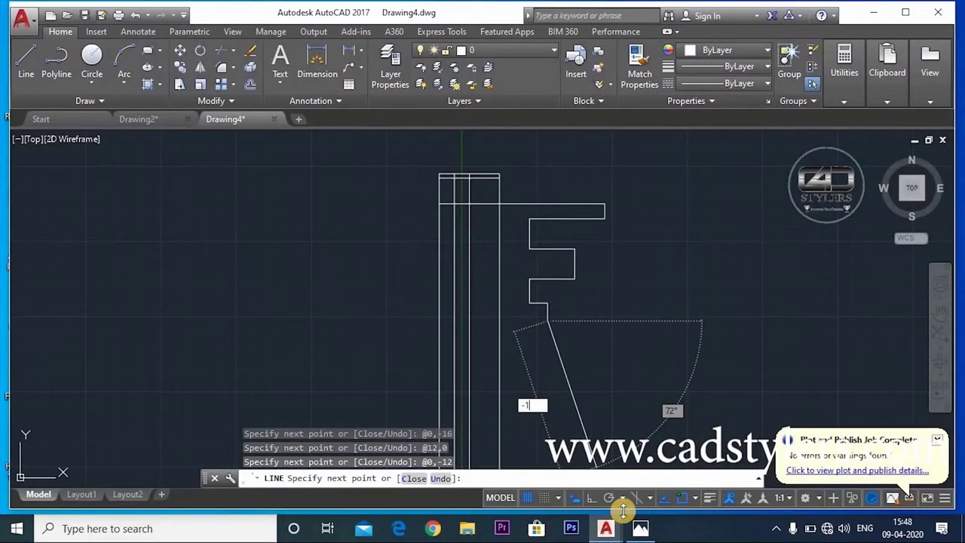
key(Return)
text(-12,0)
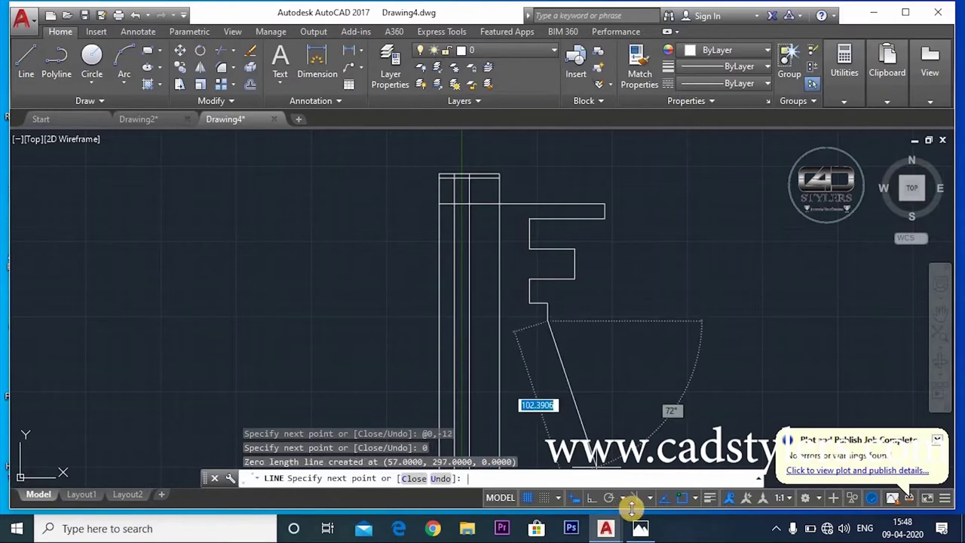
key(Return)
Step: Draw the 18-unit downward and 34-unit rightward bottom segments of the bit
click(642, 530)
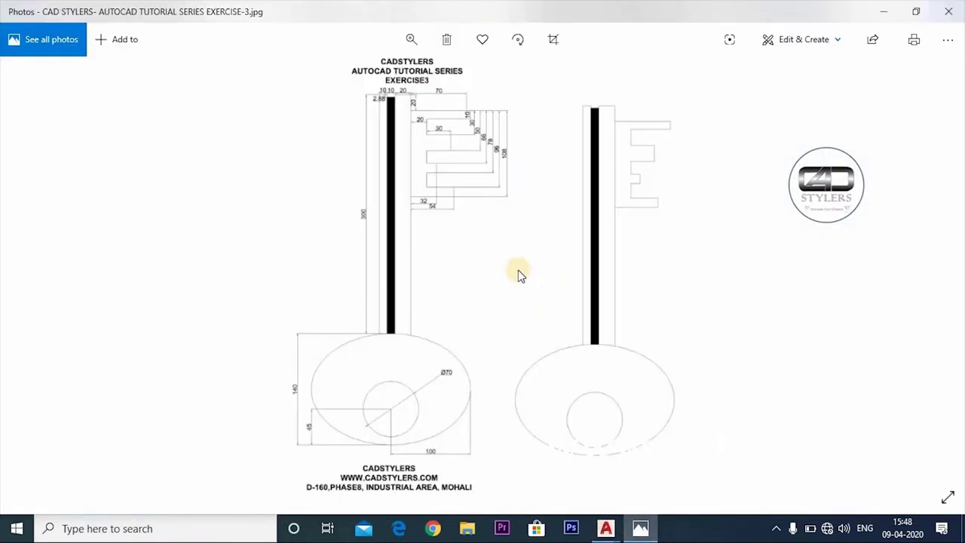
double_click(422, 183)
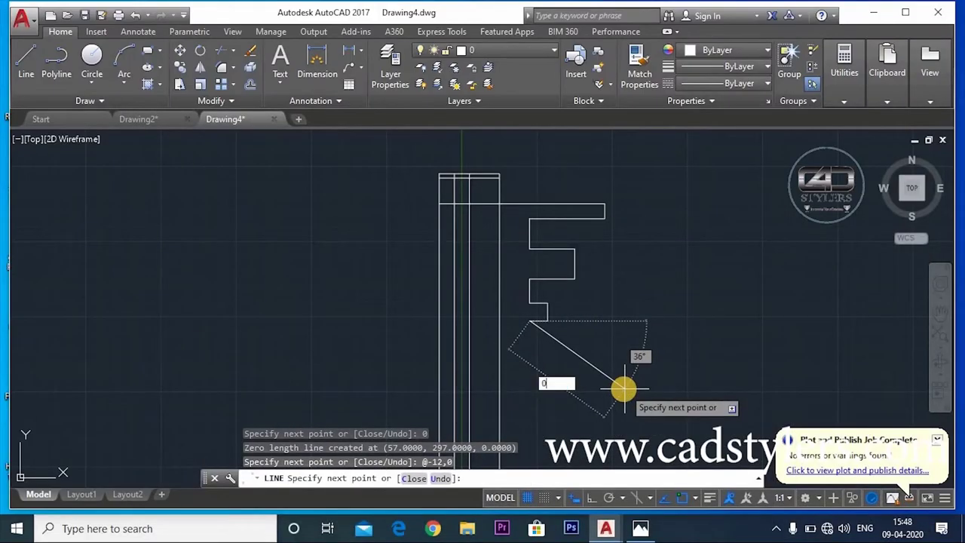
key(Tab)
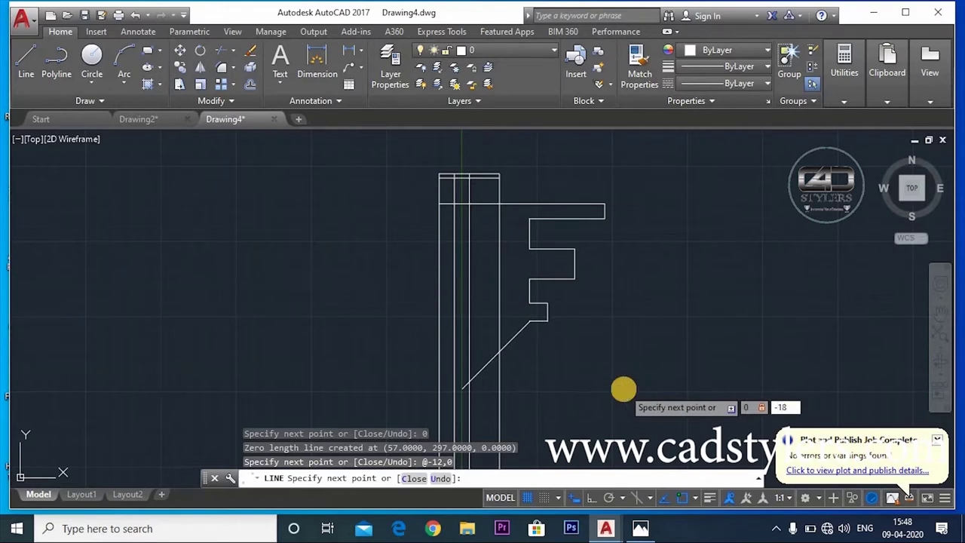
click(640, 528)
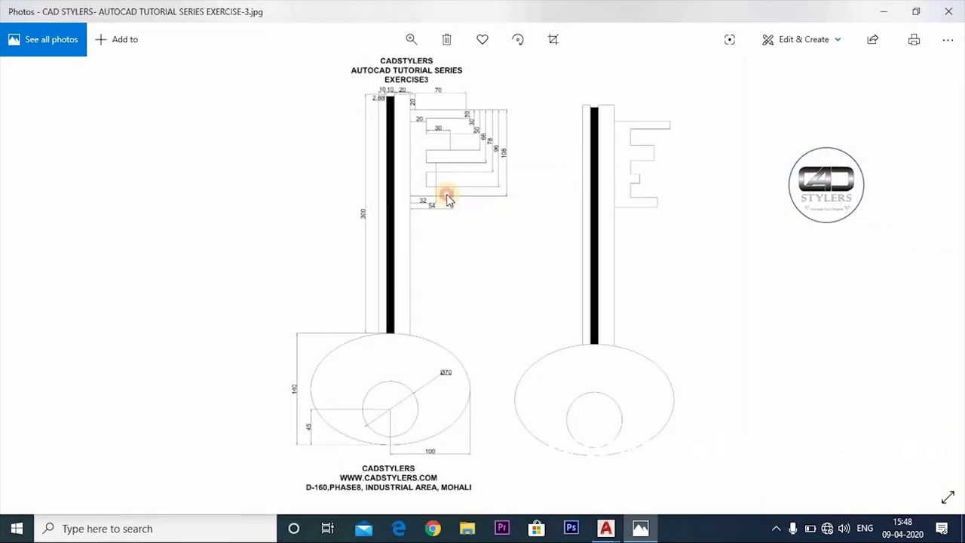
scroll(448, 200, up, 3)
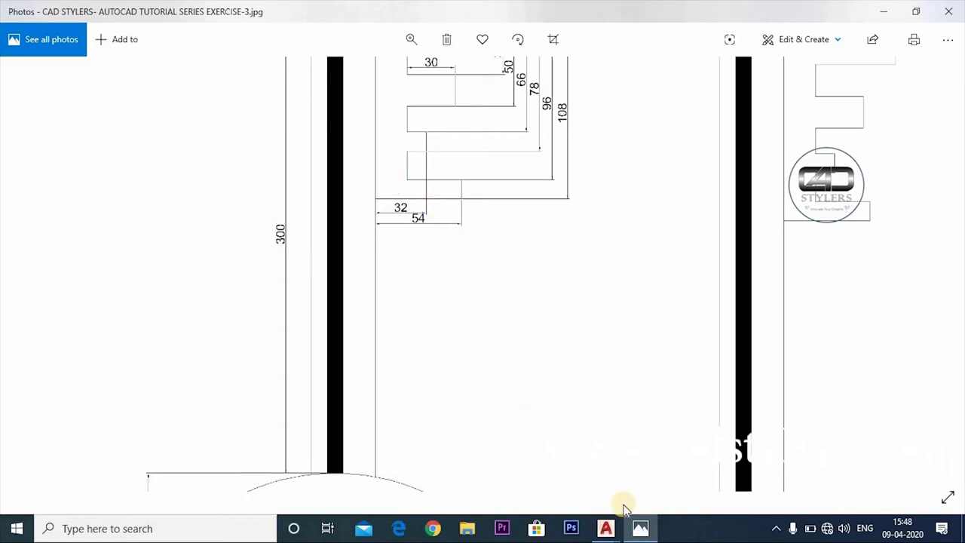
click(637, 525)
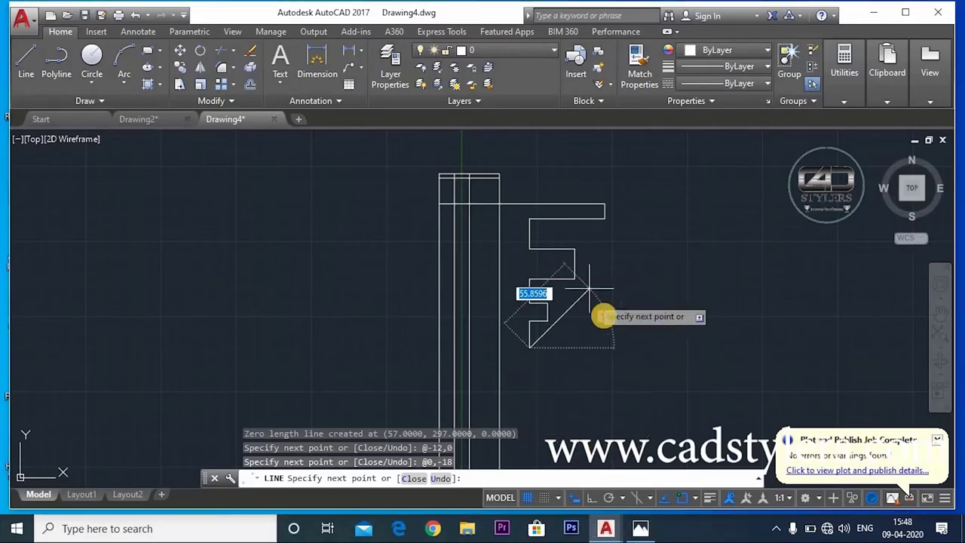
key(Tab)
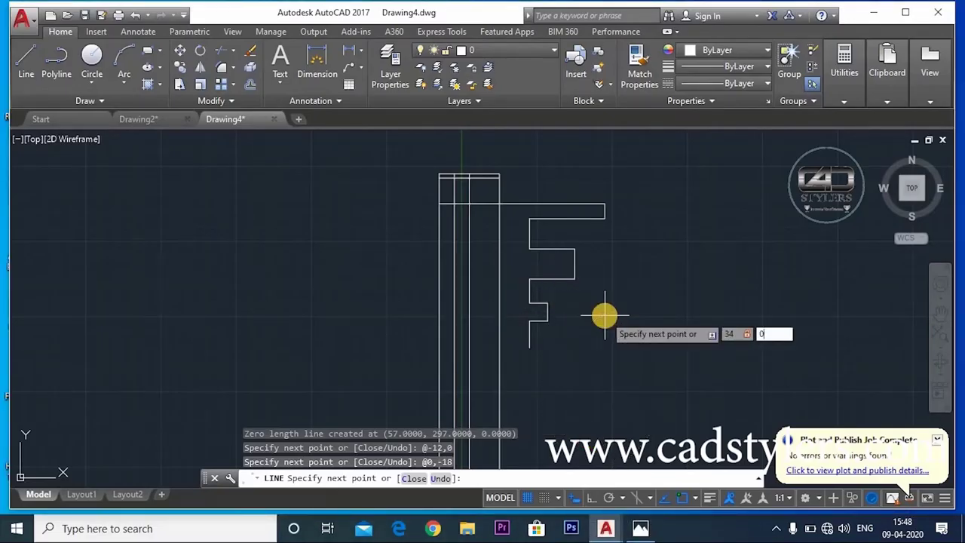
key(Return)
click(640, 528)
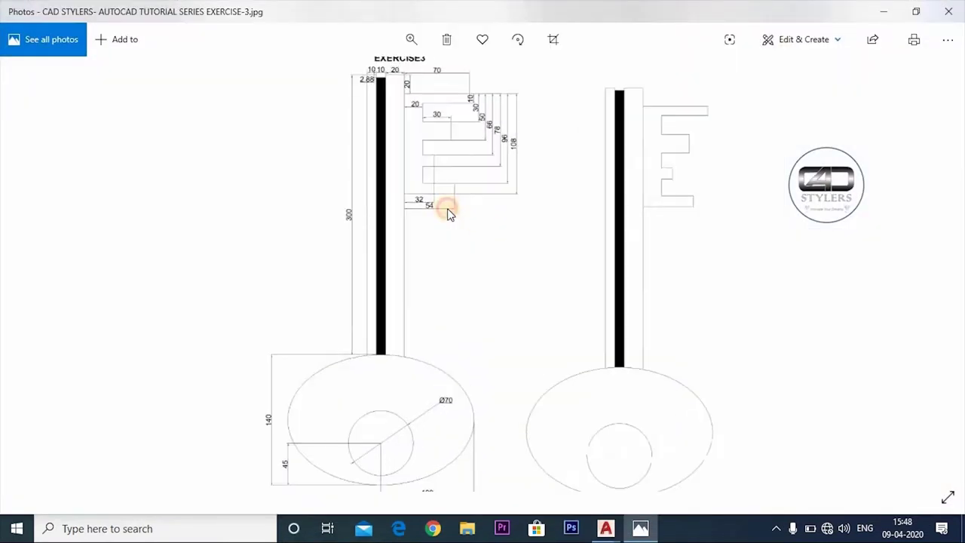
scroll(448, 213, up, 3)
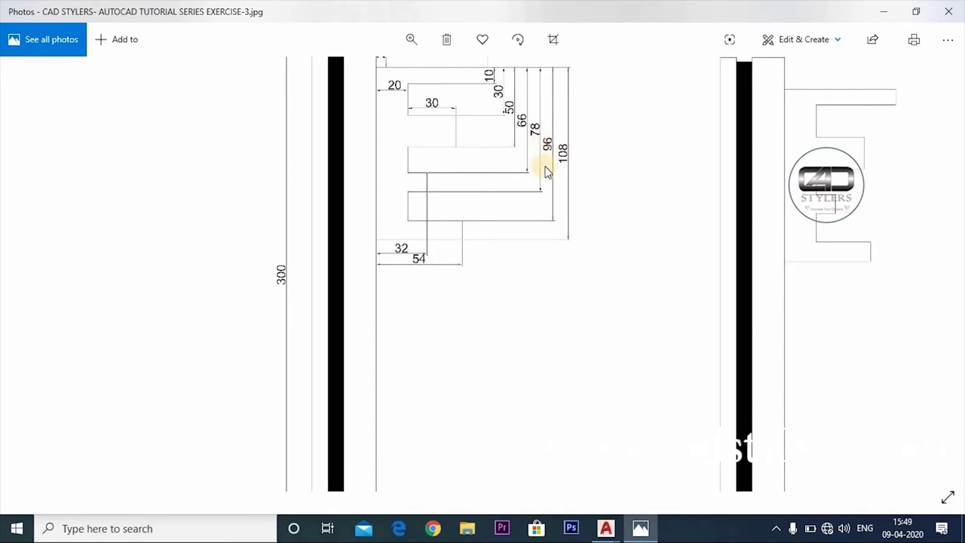
click(640, 527)
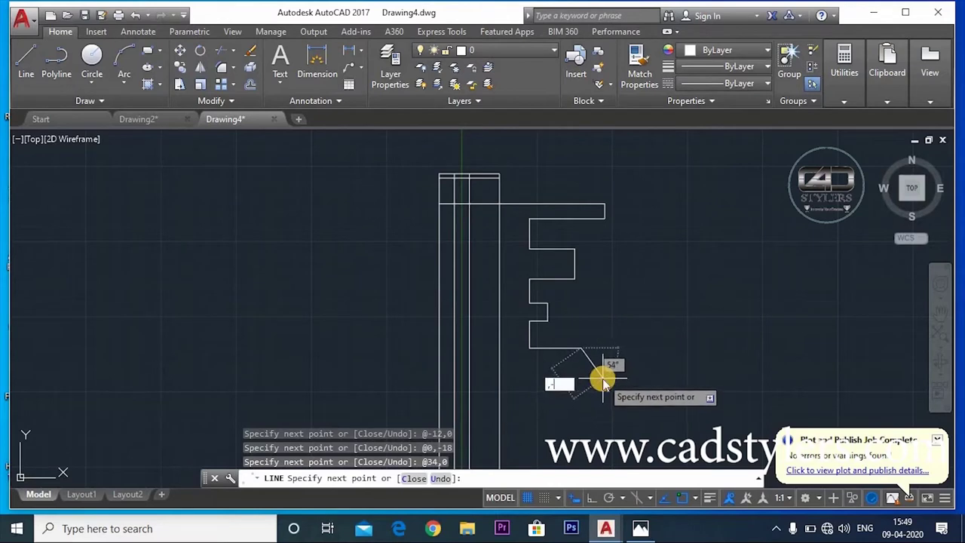
Step: Drop the outline 12 units and run 54 units left to the shaft, closing the bit
key(Return)
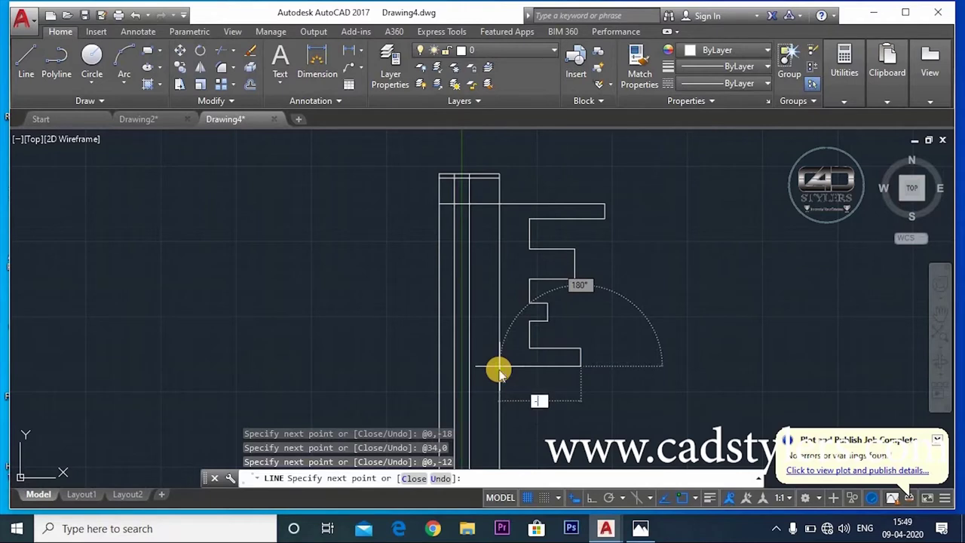
text(4,0)
key(Return)
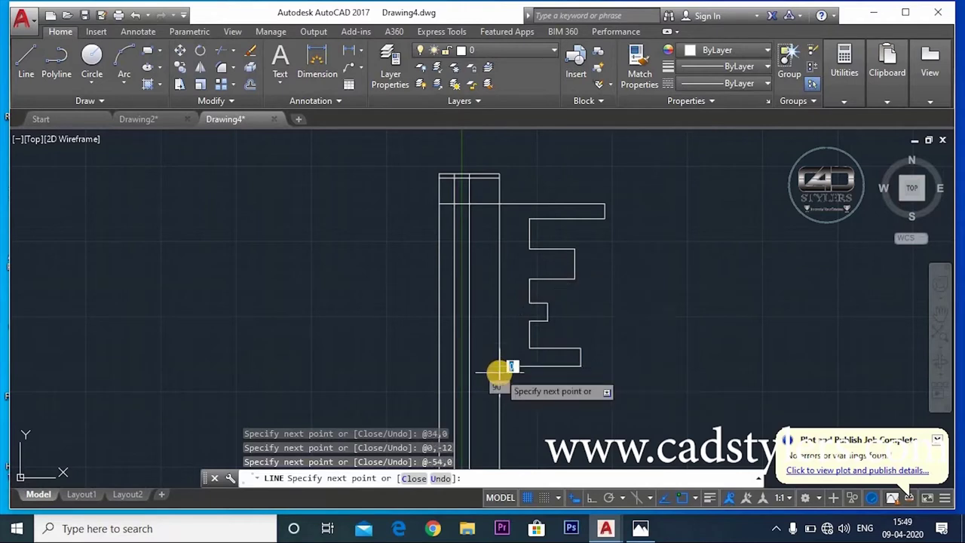
key(Escape)
middle_drag(614, 407, 648, 377)
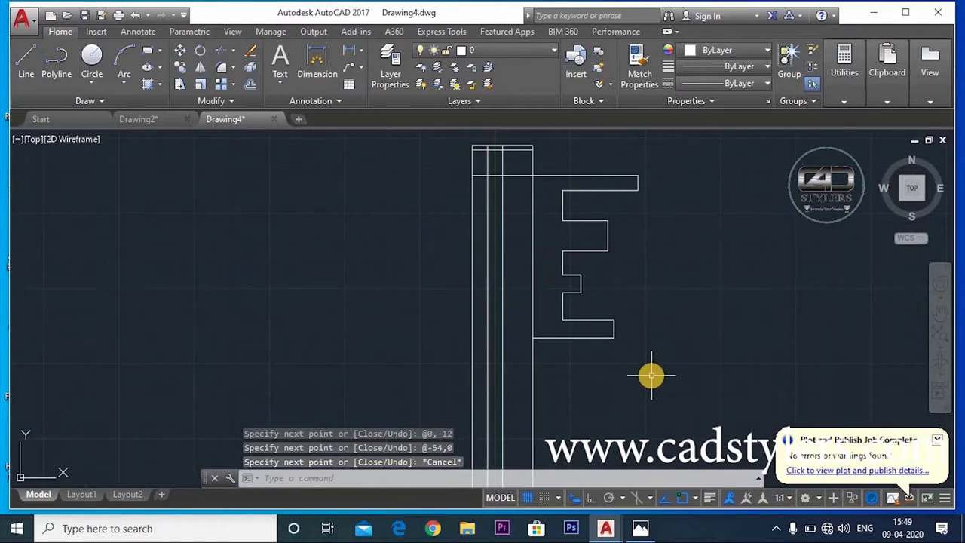
text(TR)
Step: Trim the overlapping top-edge and horizontal line pieces where the bit meets the shaft
key(Return)
key(Return)
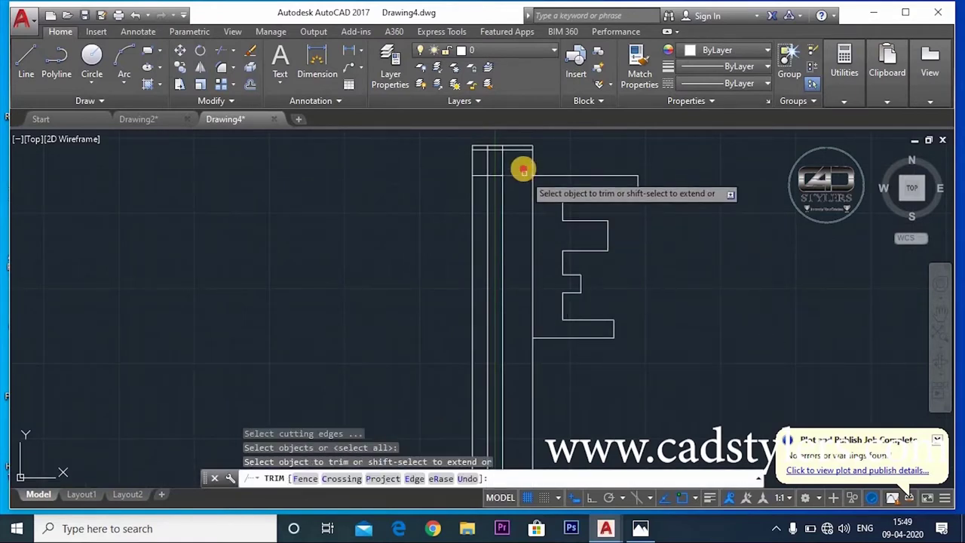
click(520, 189)
click(536, 294)
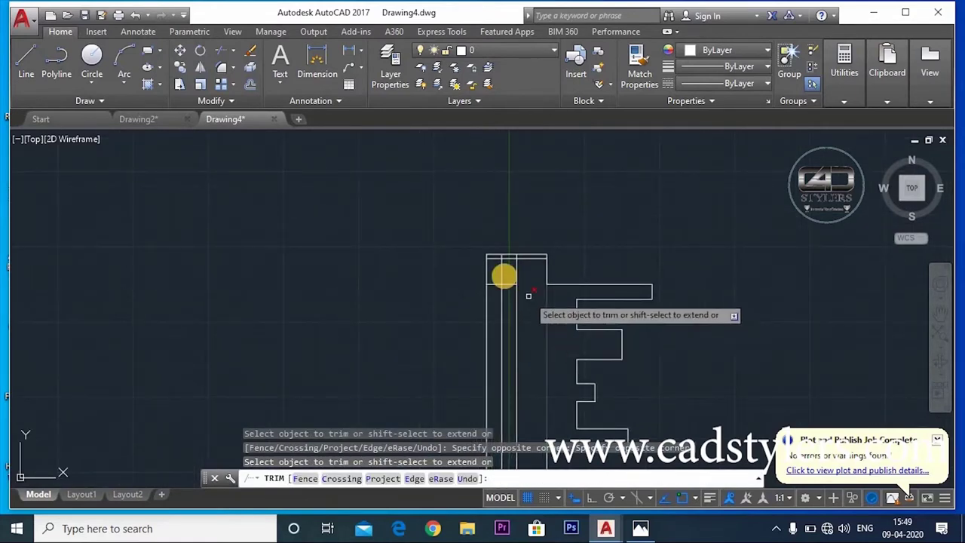
scroll(498, 256, up, 2)
click(522, 223)
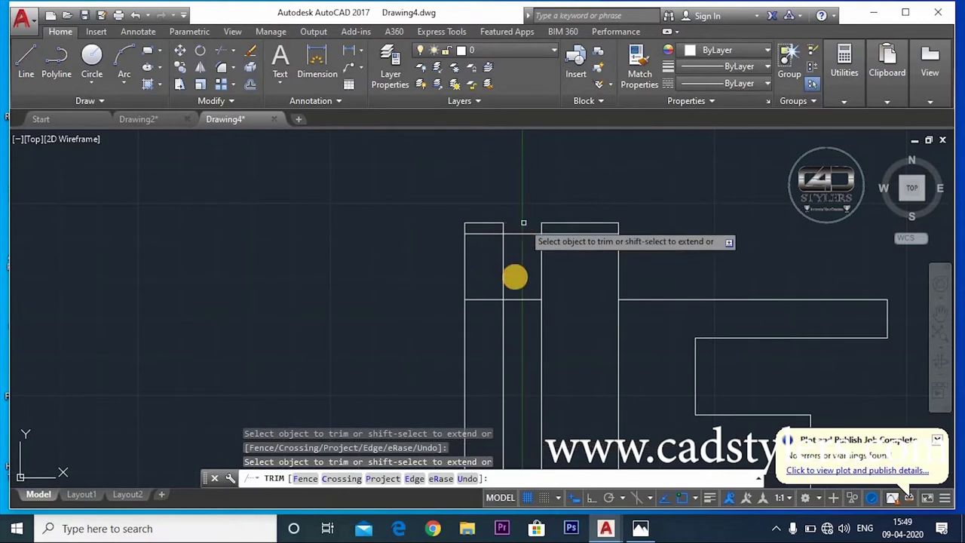
click(491, 301)
key(Escape)
scroll(574, 341, down, 3)
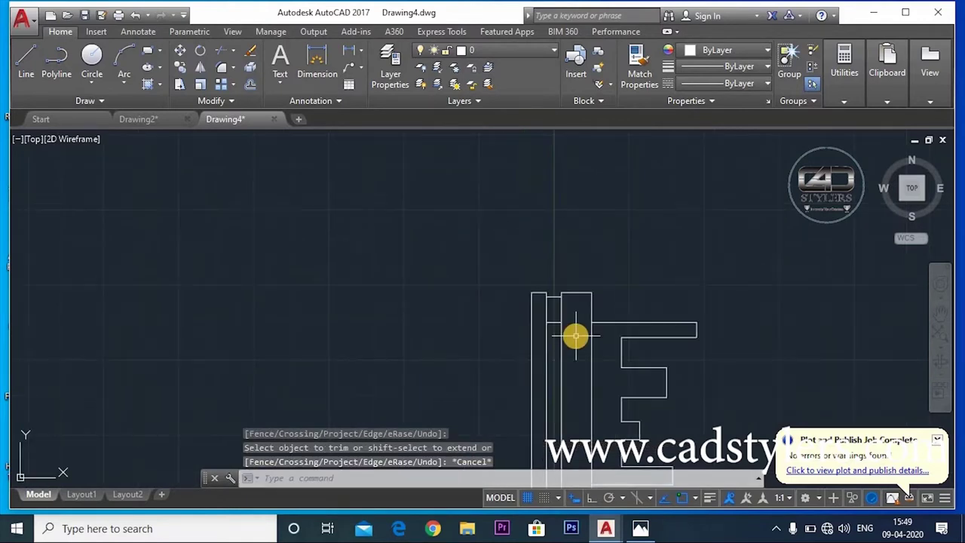
Step: Erase the leftover stray line at the top of the shaft
text(e)
key(Return)
middle_drag(563, 324, 553, 270)
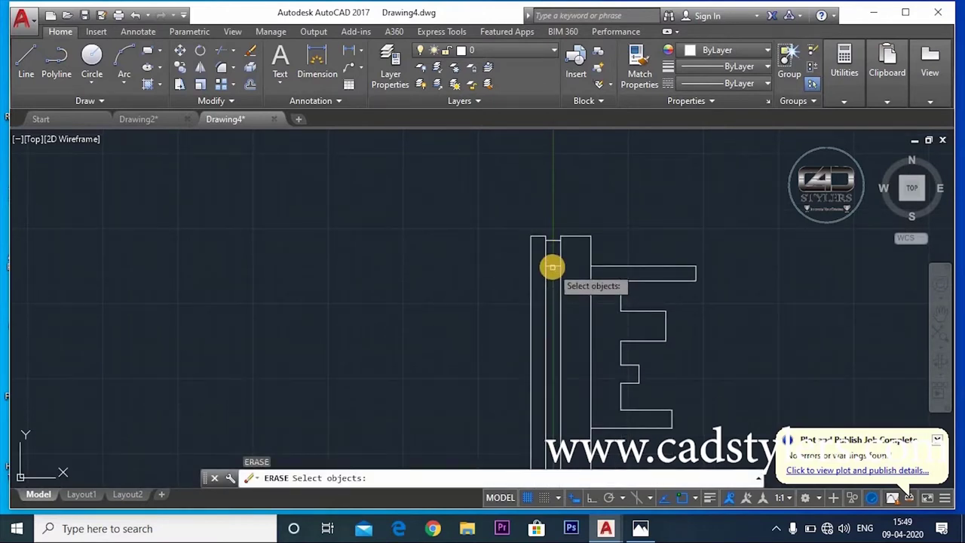
click(562, 310)
scroll(571, 295, up, 4)
scroll(571, 295, down, 6)
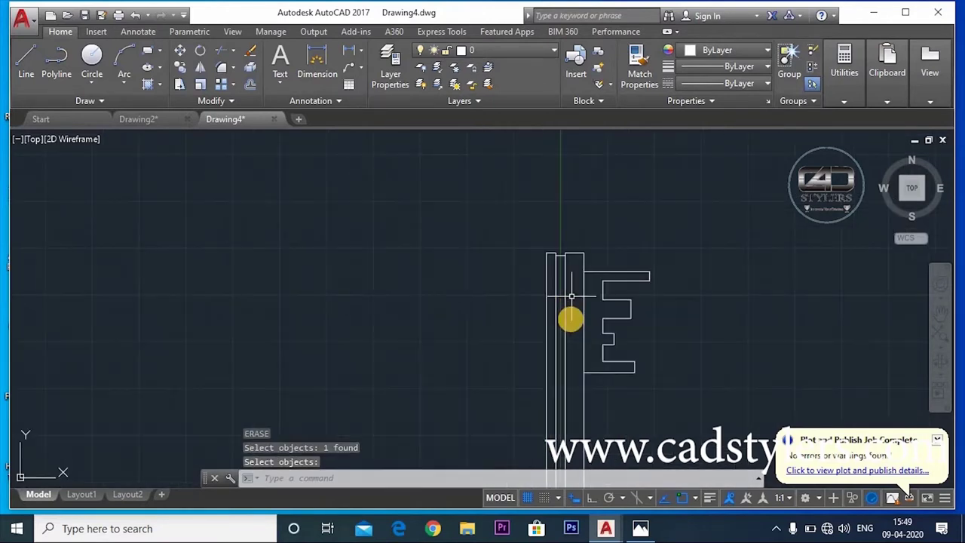
middle_drag(570, 296, 553, 274)
scroll(616, 263, up, 2)
mouse_move(577, 373)
middle_down()
mouse_move(569, 408)
mouse_move(591, 380)
middle_up()
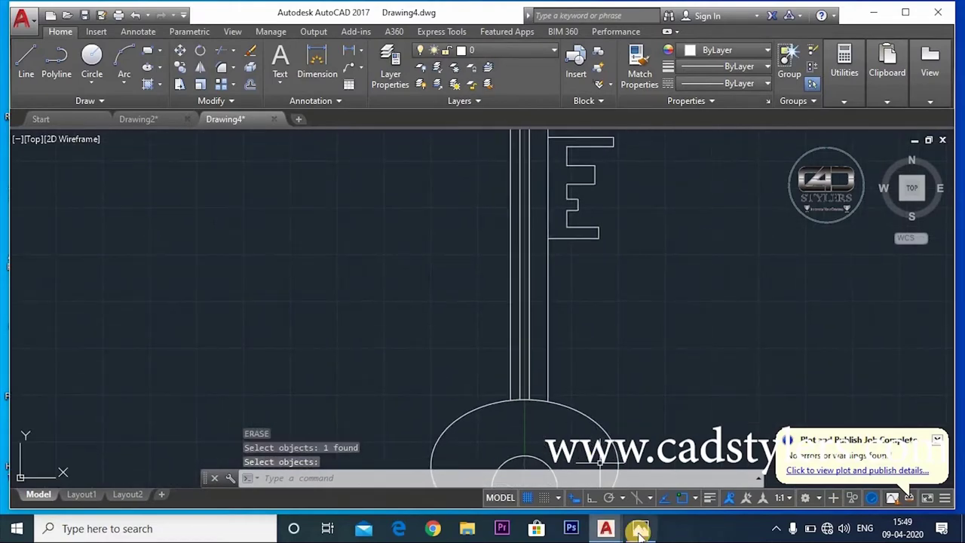
click(640, 530)
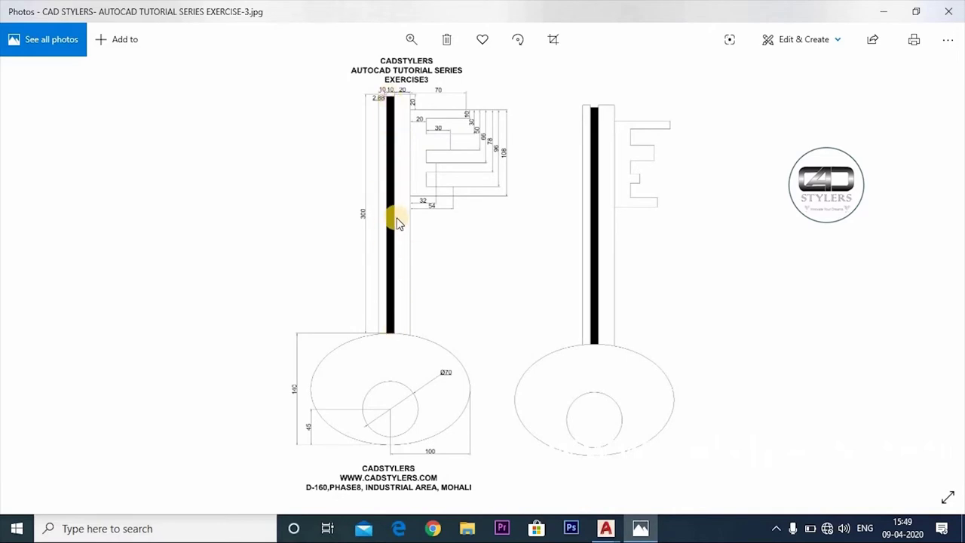
click(640, 530)
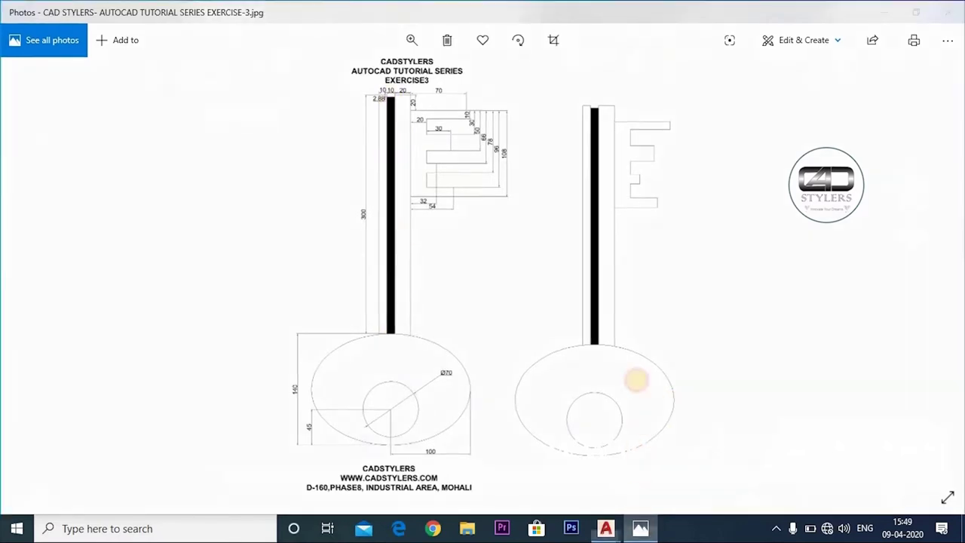
mouse_move(498, 289)
middle_down()
mouse_move(523, 309)
mouse_move(528, 227)
middle_up()
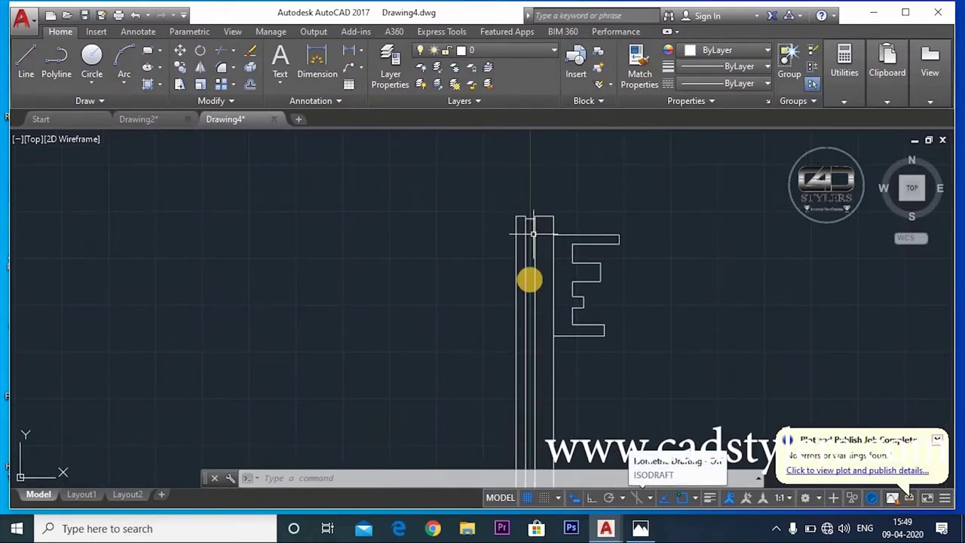
Step: Start HATCH, switch the type to Gradient and back to Pattern, preview ANSI31 in the shaft strip, then undo
middle_drag(529, 318, 491, 218)
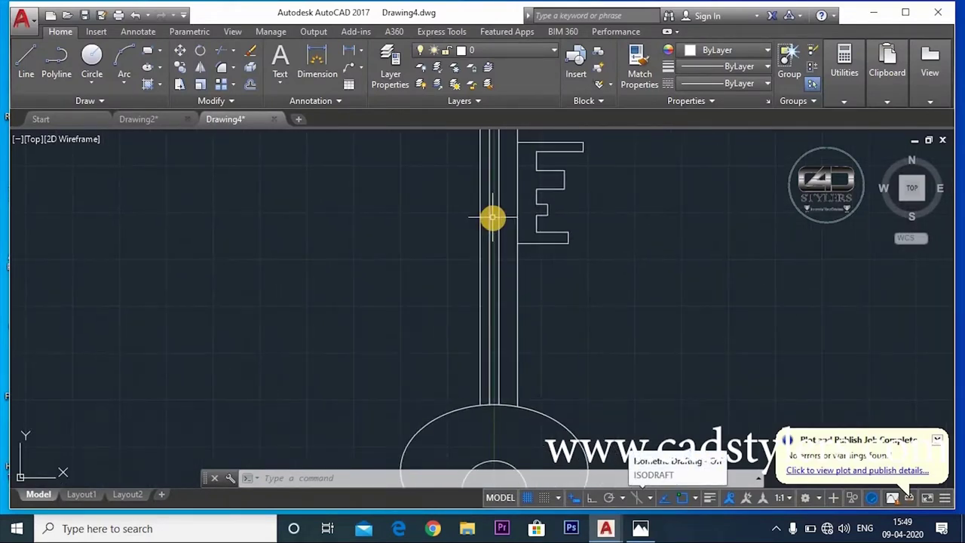
text(h)
key(Return)
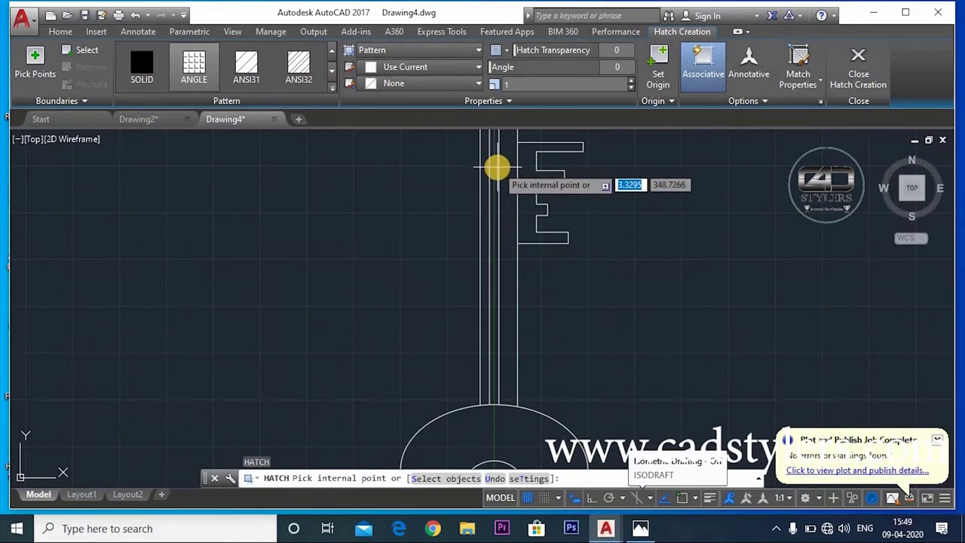
click(377, 52)
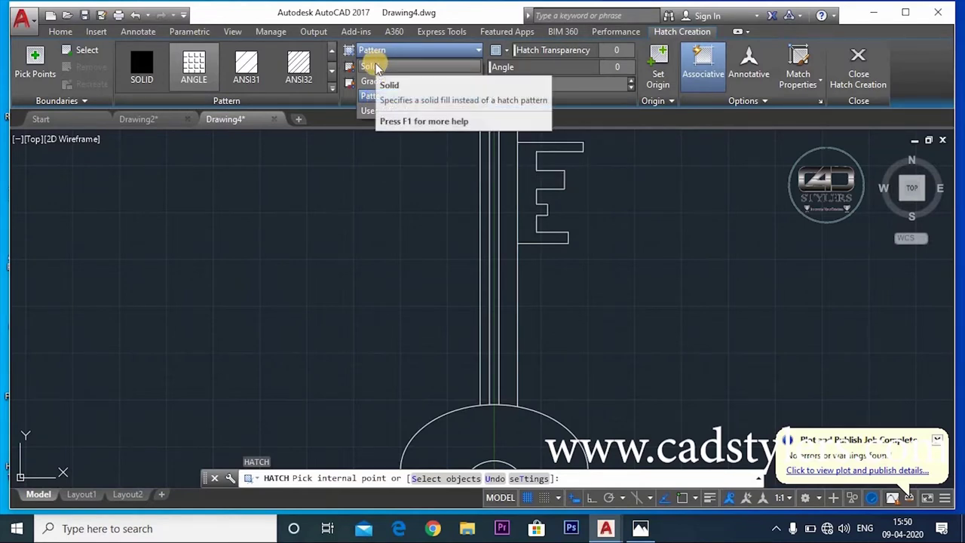
click(377, 81)
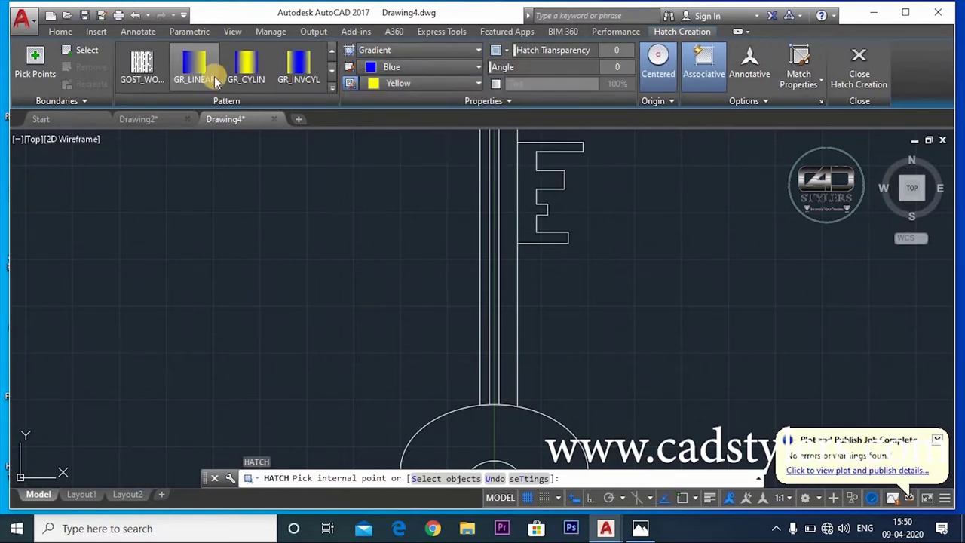
click(377, 50)
click(371, 95)
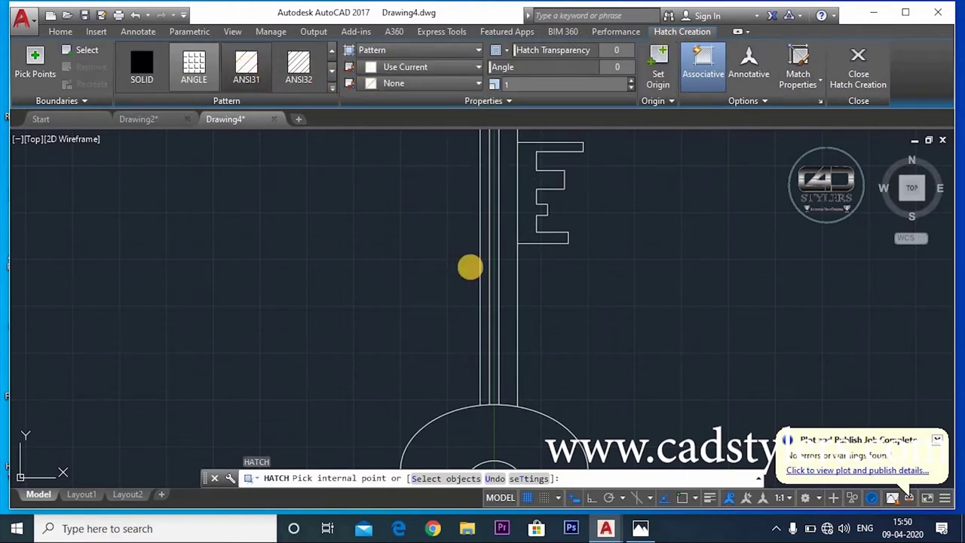
click(493, 258)
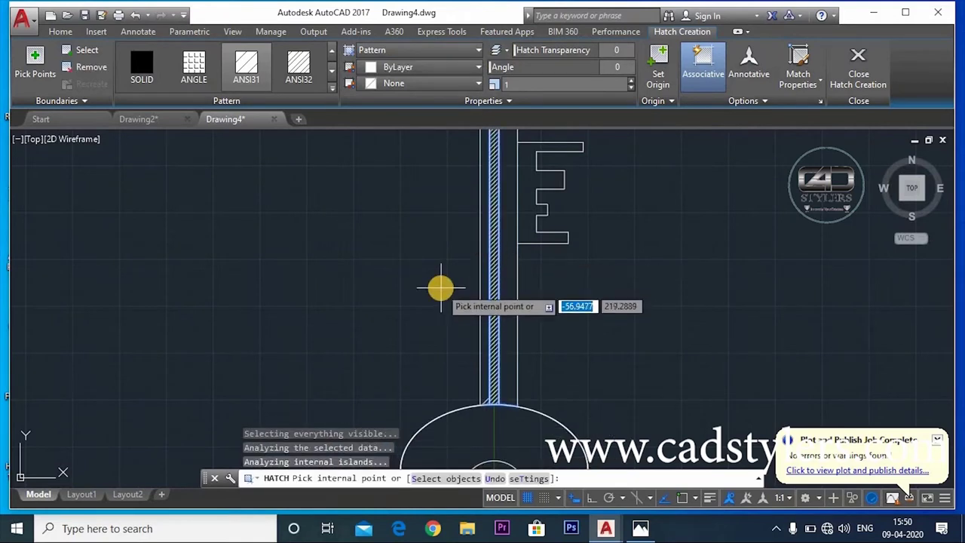
key(ctrl+z)
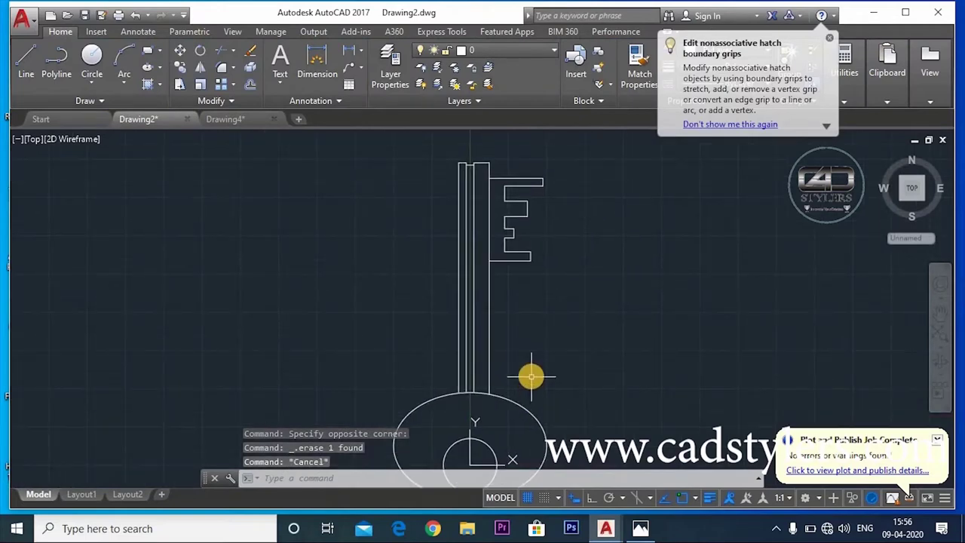
Step: Try a SOLID hatch inside the shaft strip and dismiss the boundary definition error
key(Return)
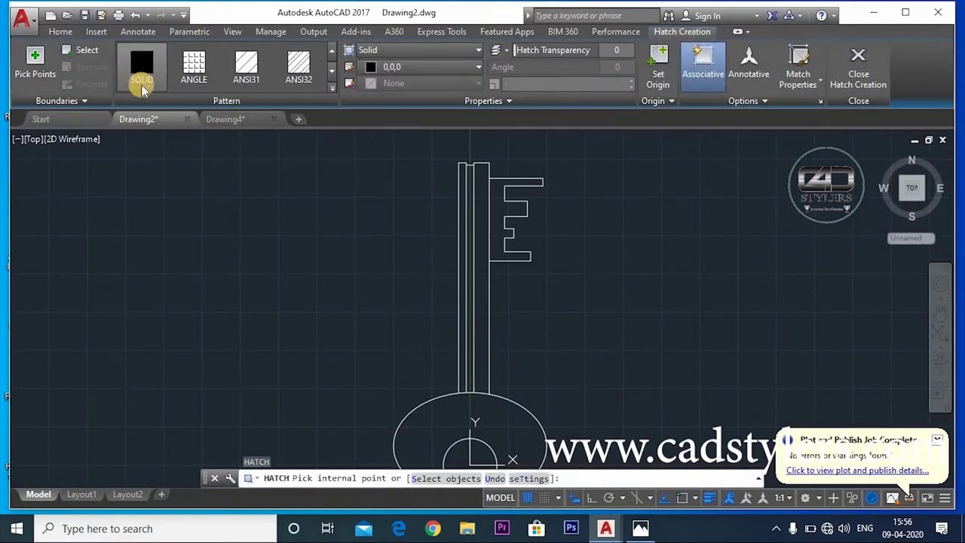
click(37, 60)
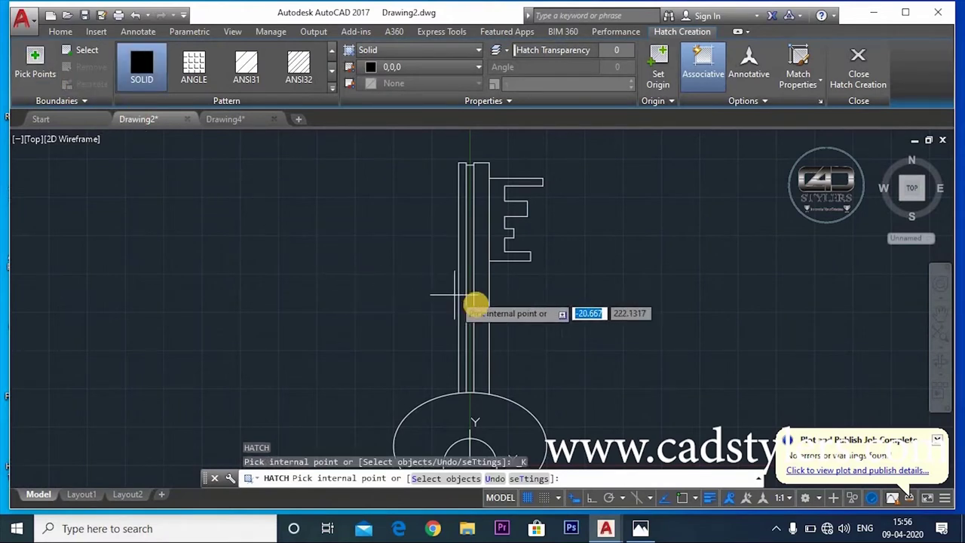
scroll(469, 302, up, 4)
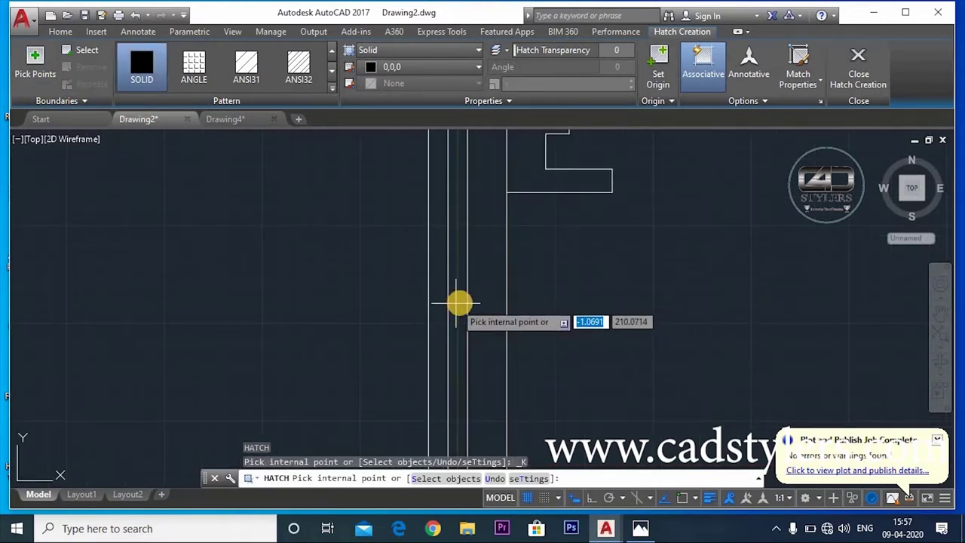
scroll(460, 302, up, 3)
click(453, 290)
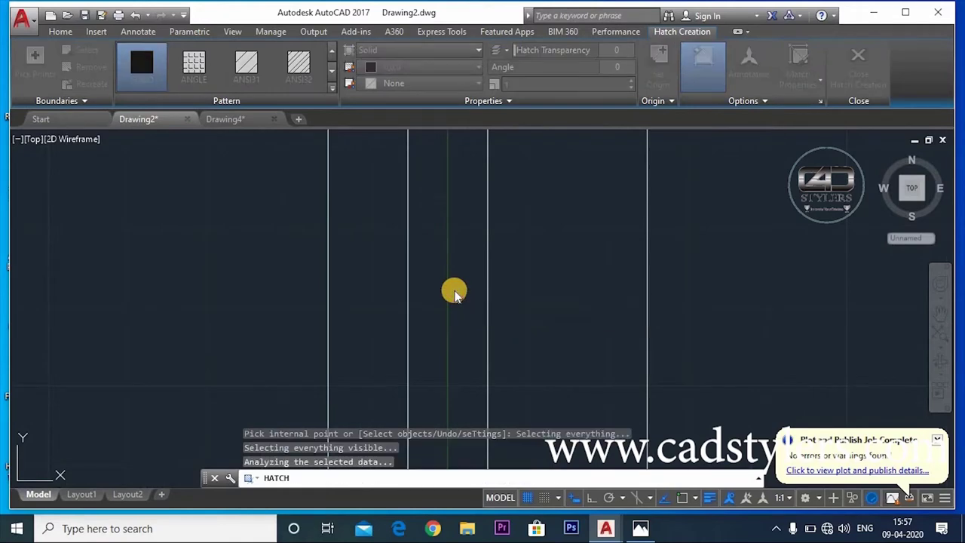
click(597, 294)
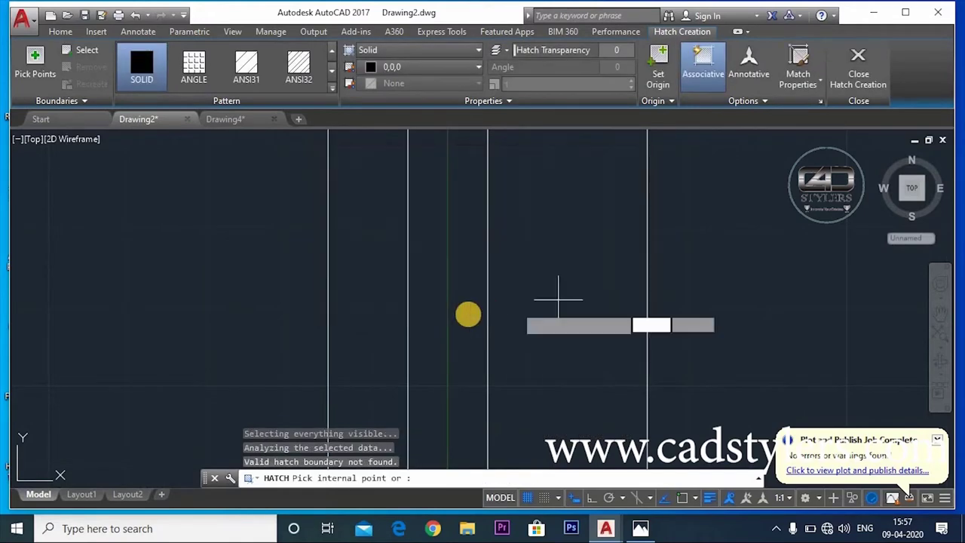
Step: Cancel the failed solid hatch and undo the attempt
scroll(441, 309, down, 5)
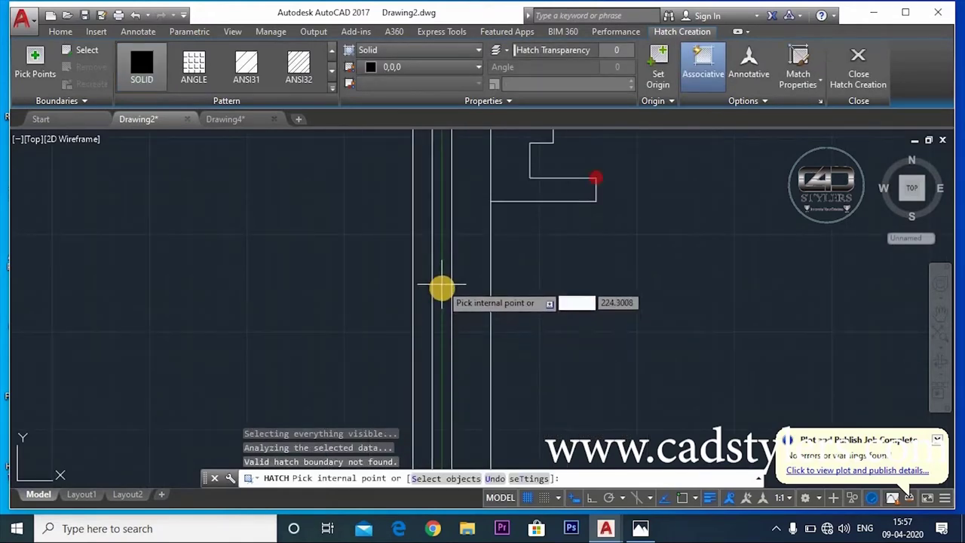
scroll(442, 298, down, 2)
scroll(447, 305, down, 2)
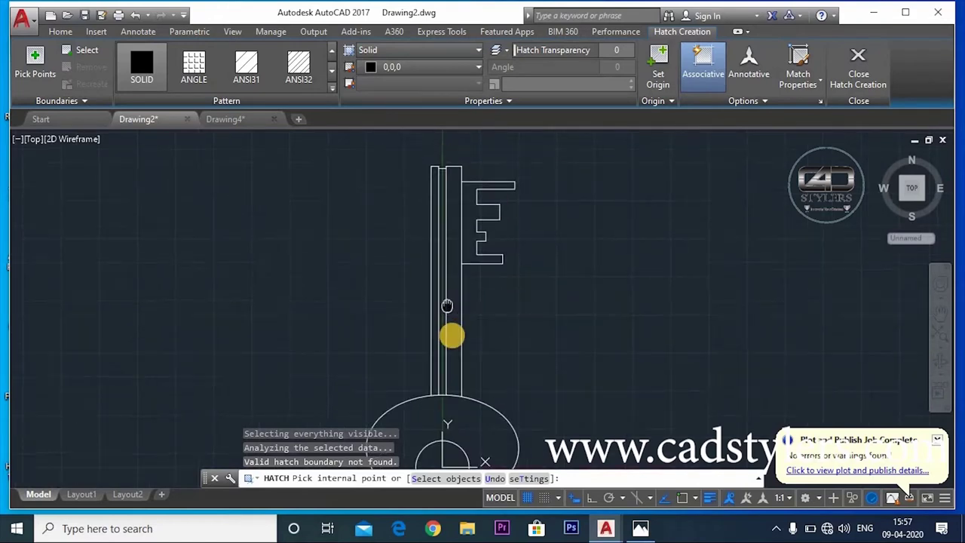
scroll(449, 301, up, 2)
scroll(448, 260, up, 1)
scroll(447, 241, up, 2)
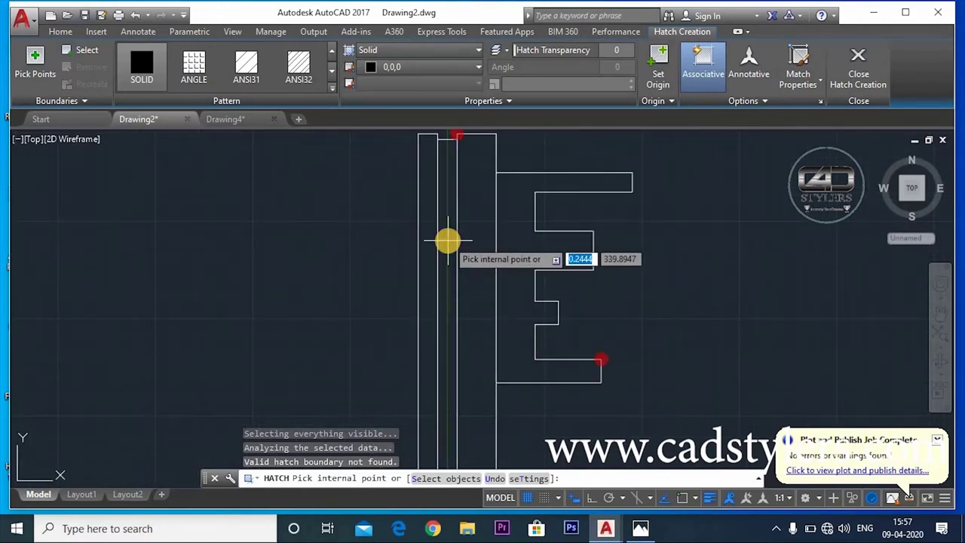
key(Escape)
key(ctrl+z)
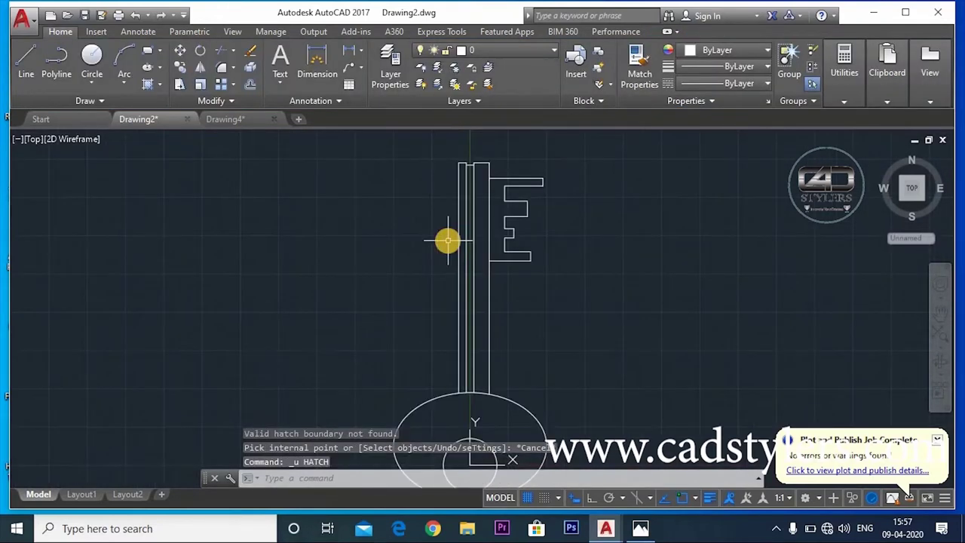
Step: Make several false starts of the SOLID hatch, cancelling each one
key(Return)
scroll(471, 268, up, 2)
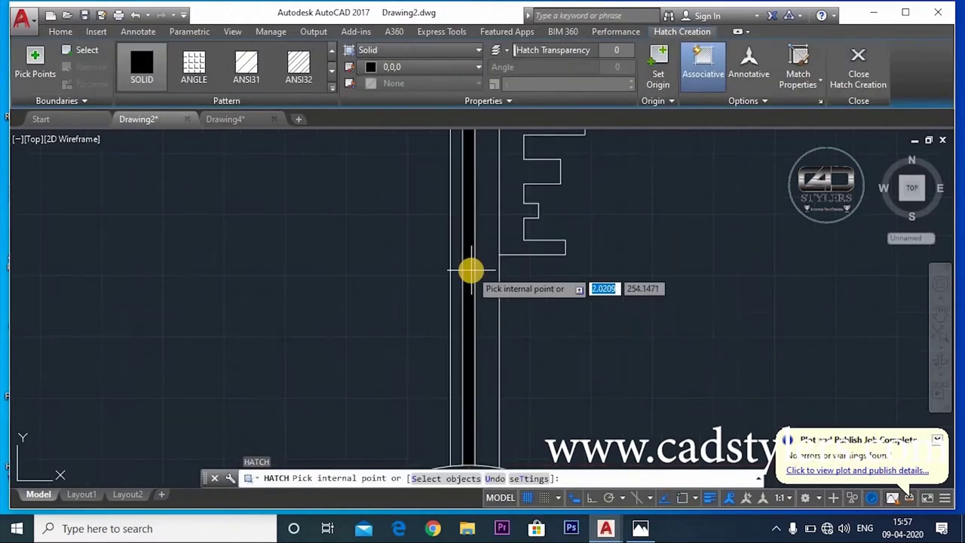
scroll(470, 270, down, 2)
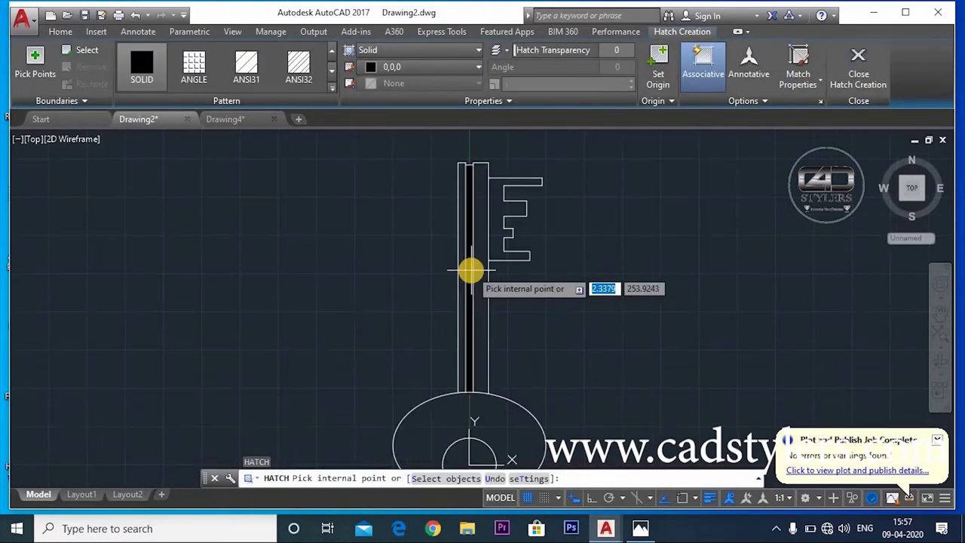
key(Escape)
key(Return)
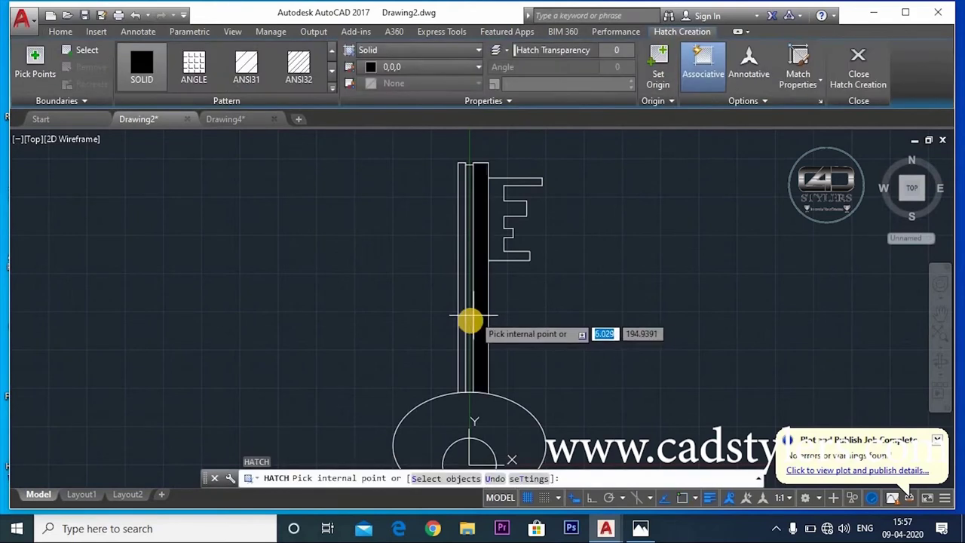
click(148, 67)
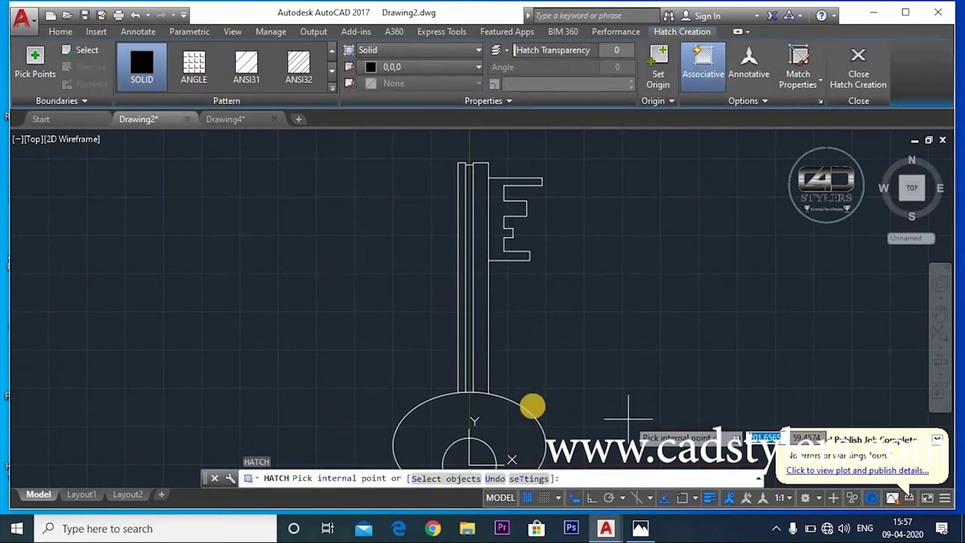
scroll(478, 330, up, 1)
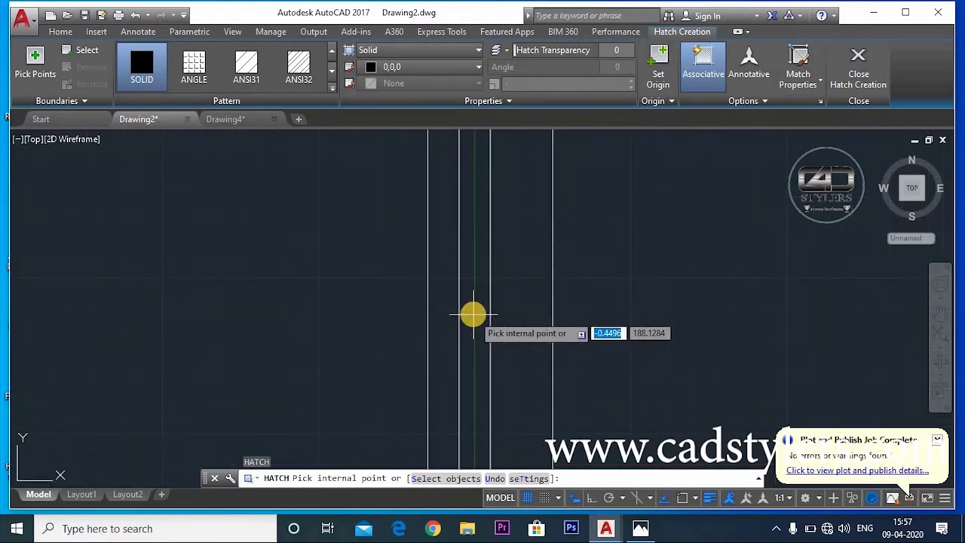
key(Escape)
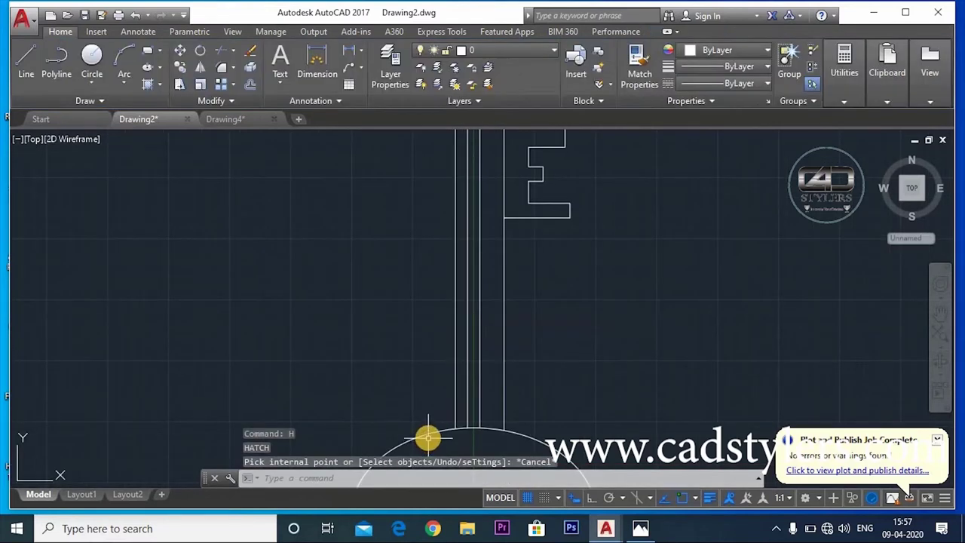
text(H)
key(Return)
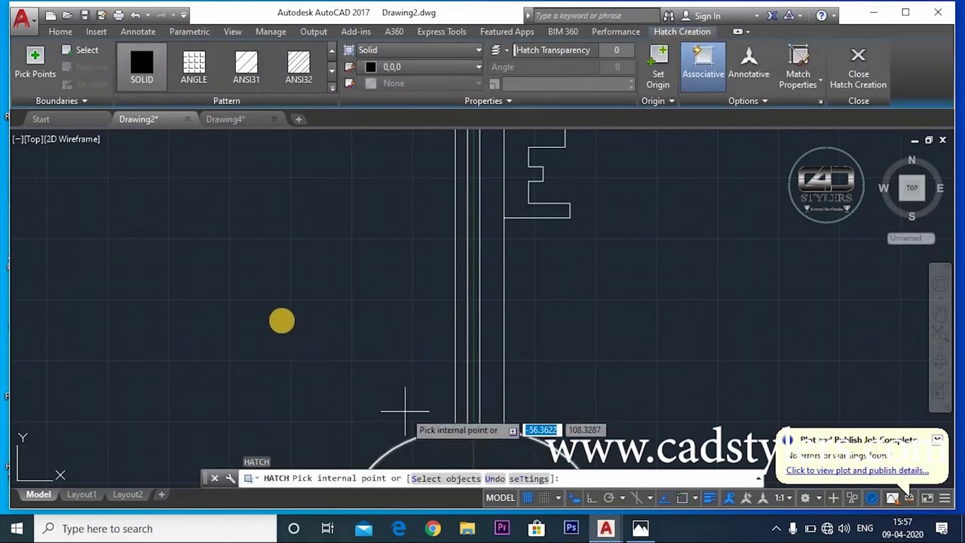
key(Escape)
text(H)
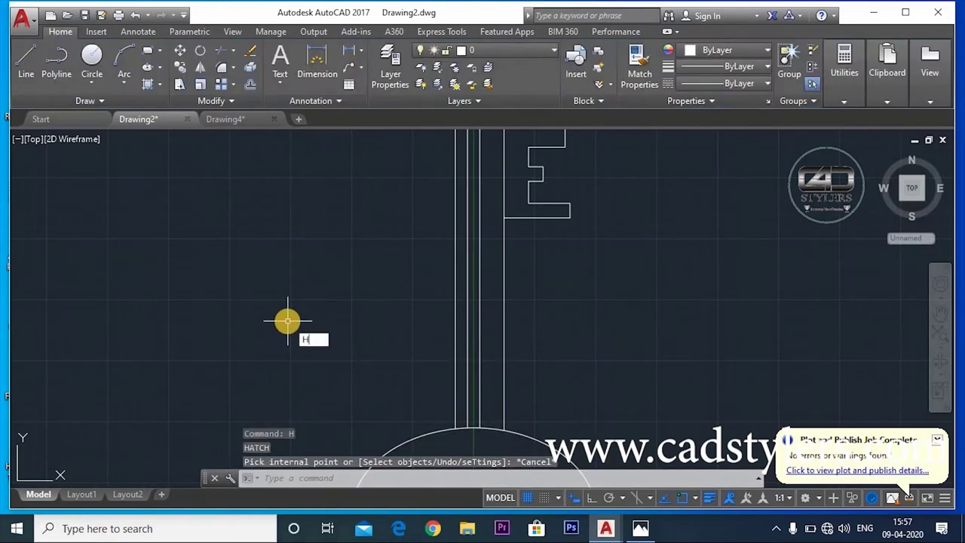
Step: Fill the narrow shaft strip with a SOLID black hatch and end the command
key(Return)
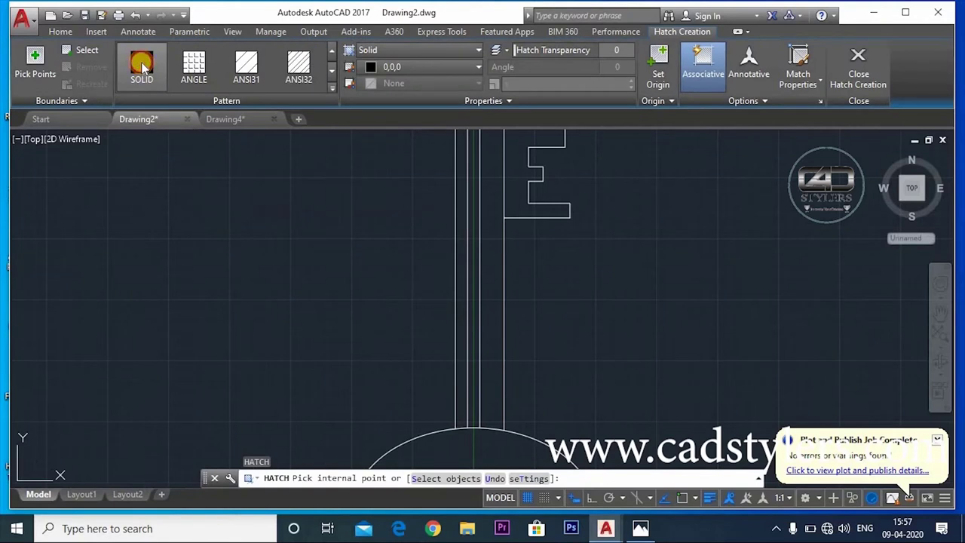
click(143, 67)
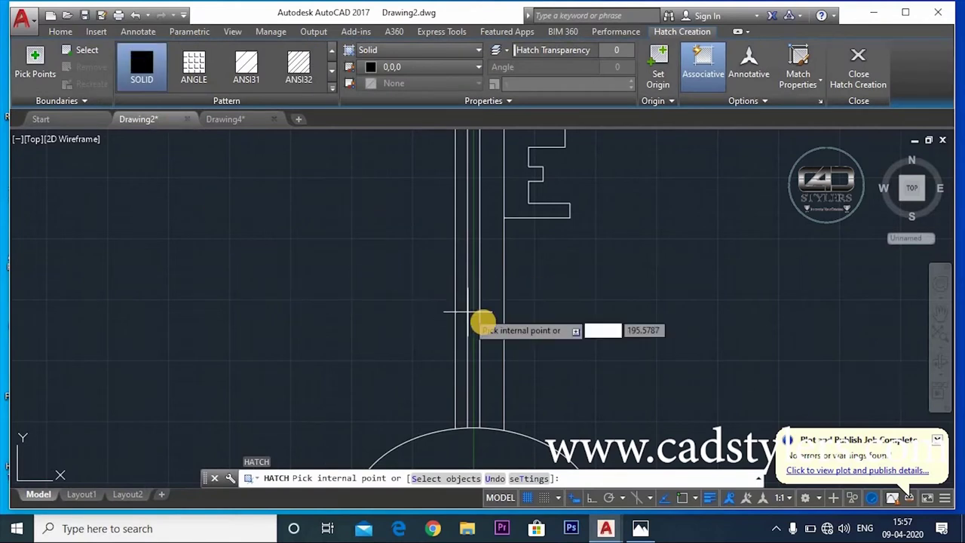
scroll(473, 326, up, 3)
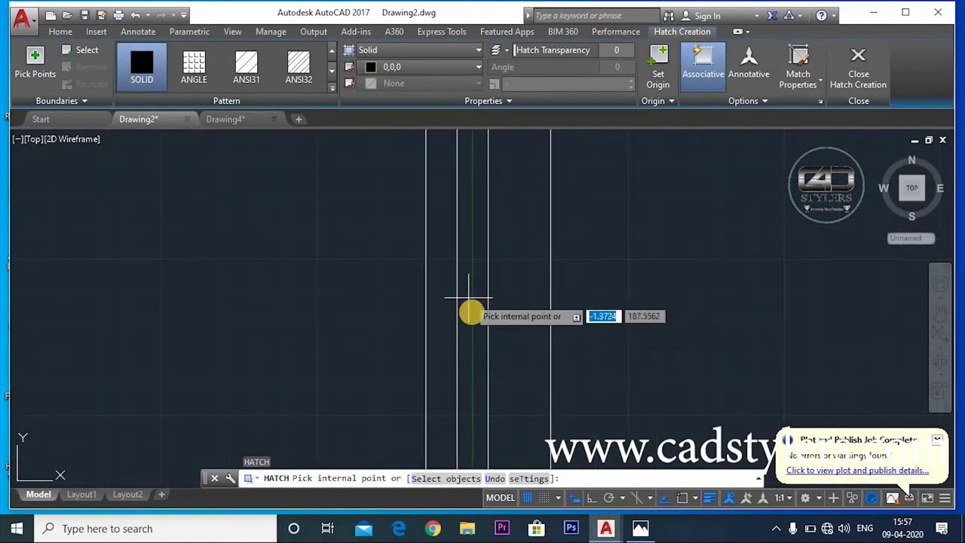
scroll(471, 323, down, 3)
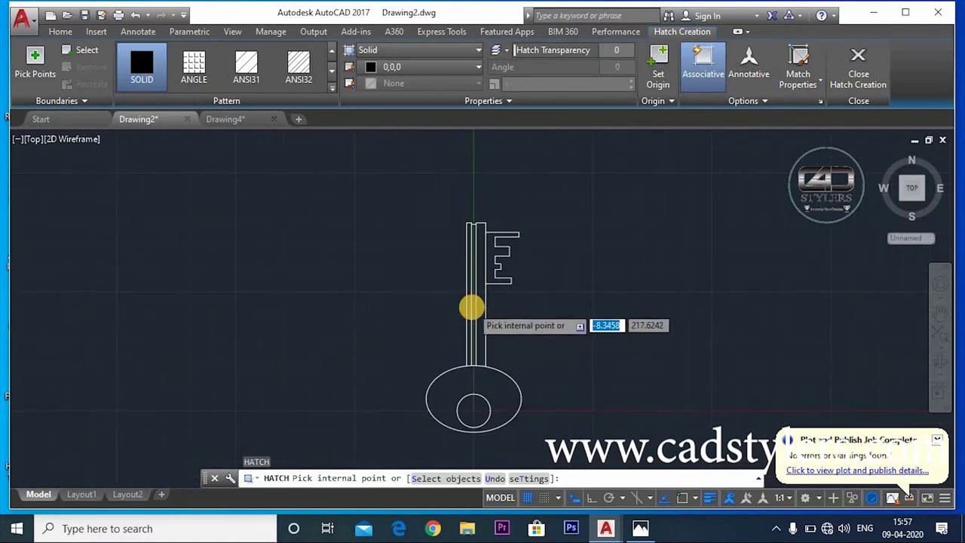
scroll(472, 308, up, 3)
click(477, 290)
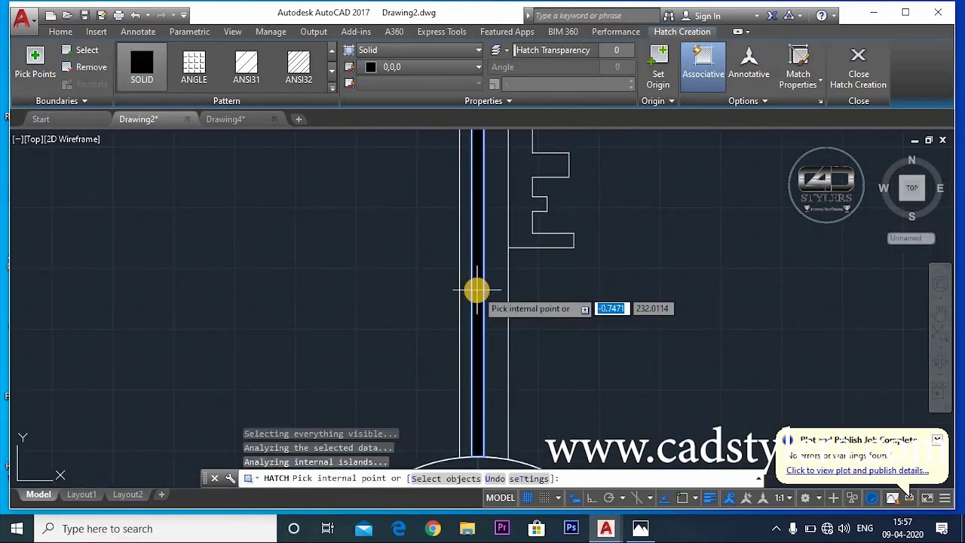
scroll(485, 334, down, 2)
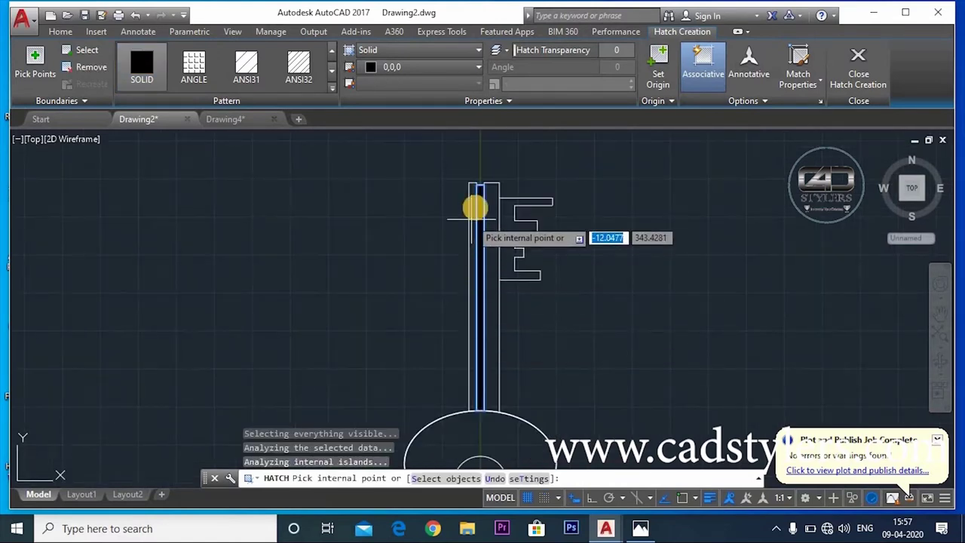
scroll(482, 204, up, 2)
scroll(464, 188, up, 1)
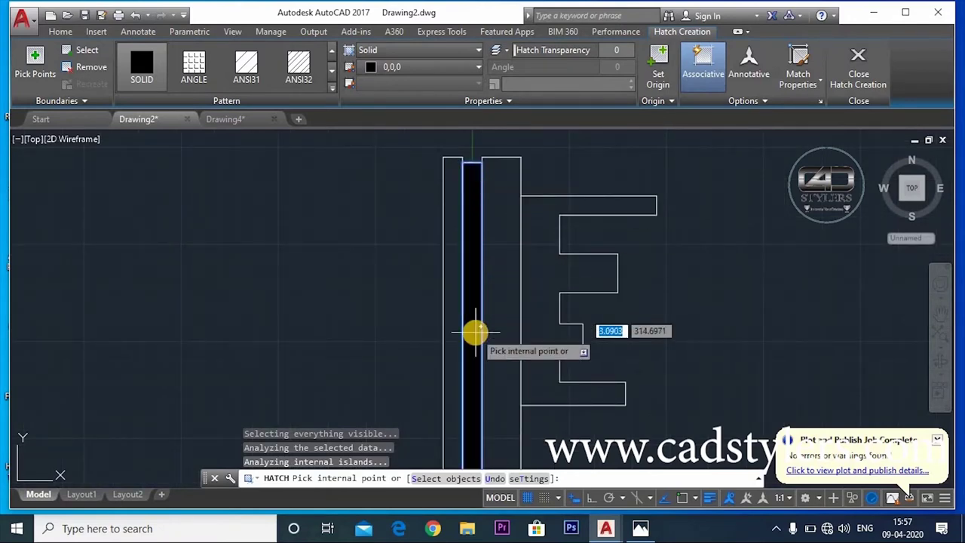
scroll(473, 334, down, 2)
key(Escape)
Step: Pan around the key bow and clear the leftover hatch prompt
middle_drag(473, 336, 485, 291)
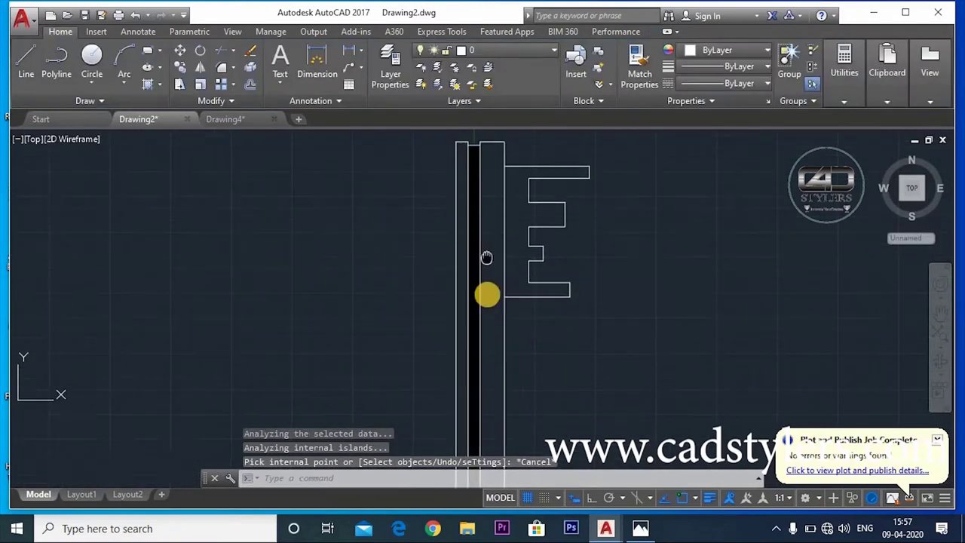
scroll(487, 344, down, 2)
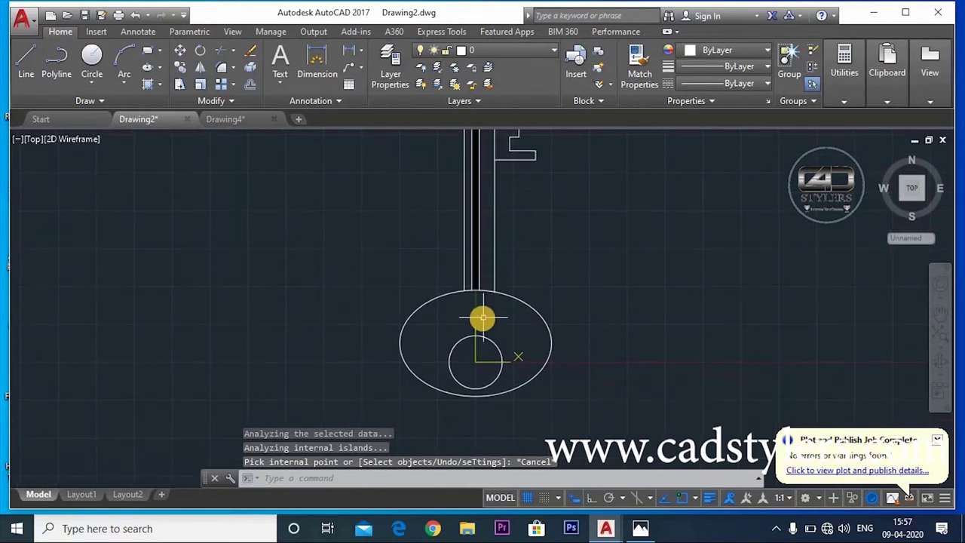
scroll(478, 309, up, 2)
mouse_move(478, 291)
middle_down()
mouse_move(467, 362)
mouse_move(482, 394)
middle_up()
scroll(476, 346, down, 2)
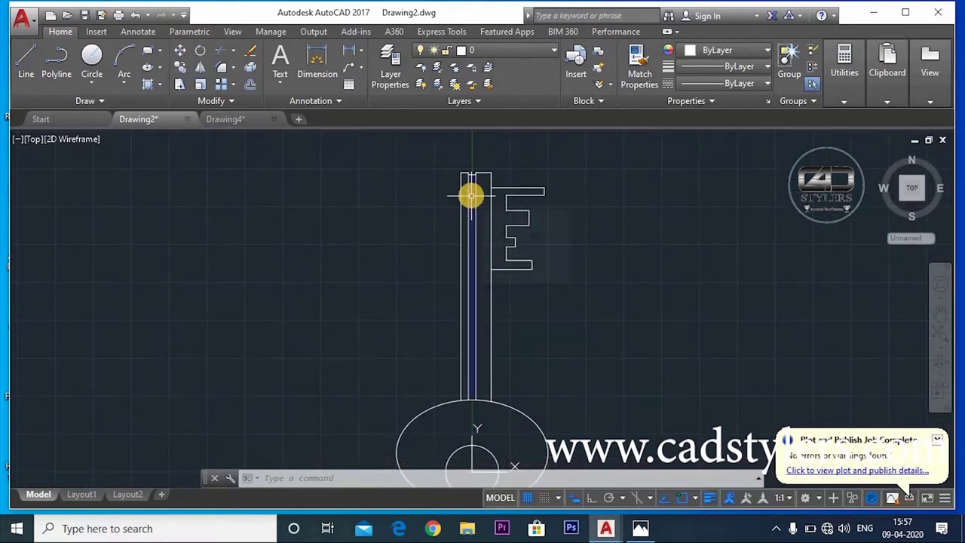
middle_drag(506, 345, 547, 327)
key(Escape)
key(Escape)
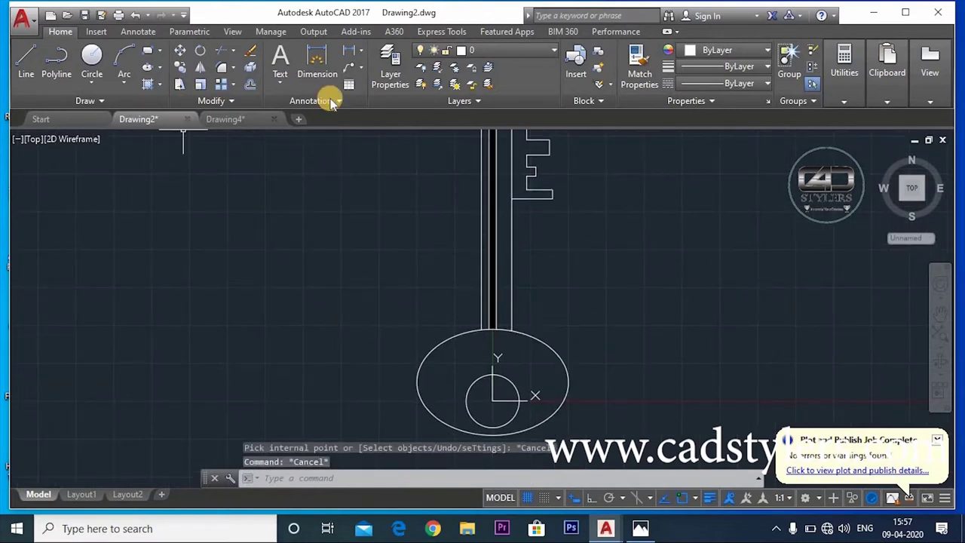
Step: Dimension the bow's hole circle with a Ø70 diameter
click(360, 53)
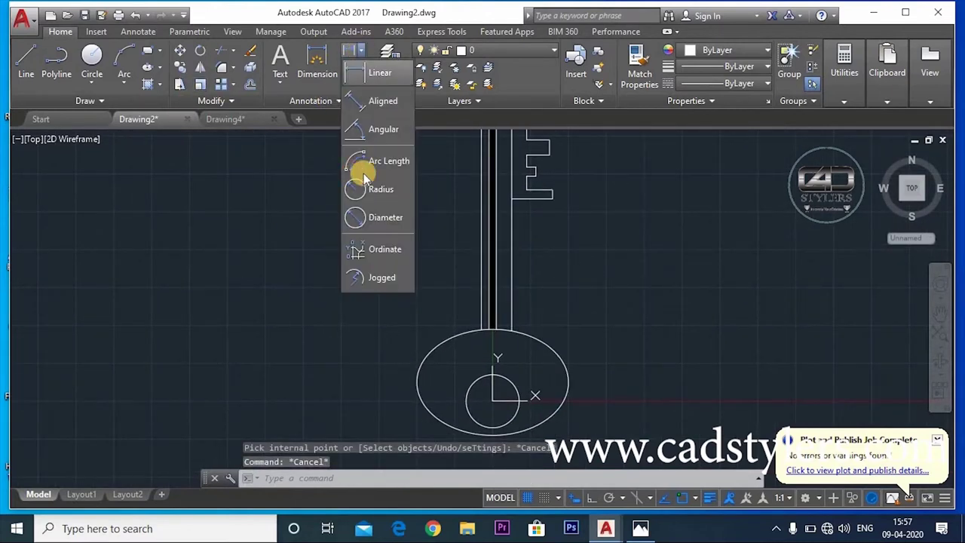
click(355, 219)
scroll(527, 389, up, 5)
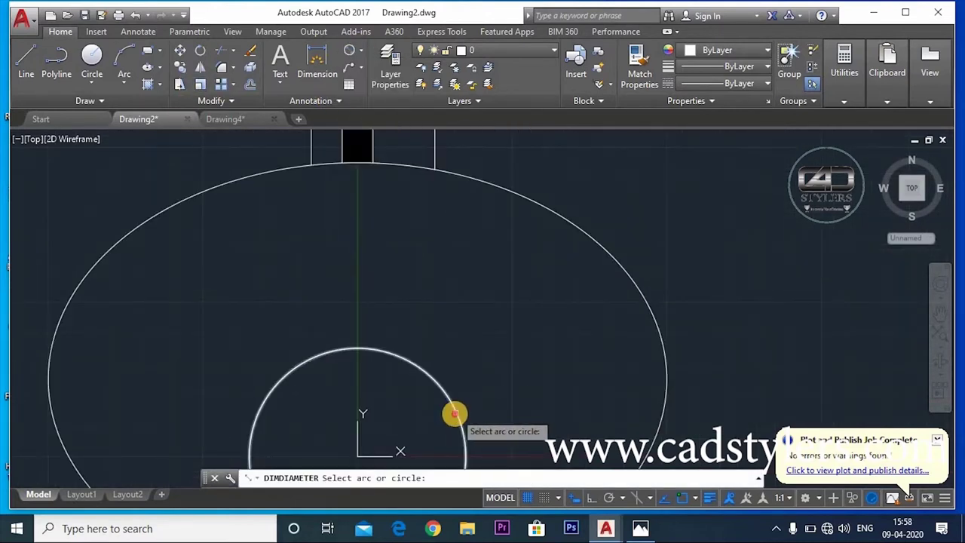
click(455, 414)
scroll(523, 367, down, 4)
click(621, 288)
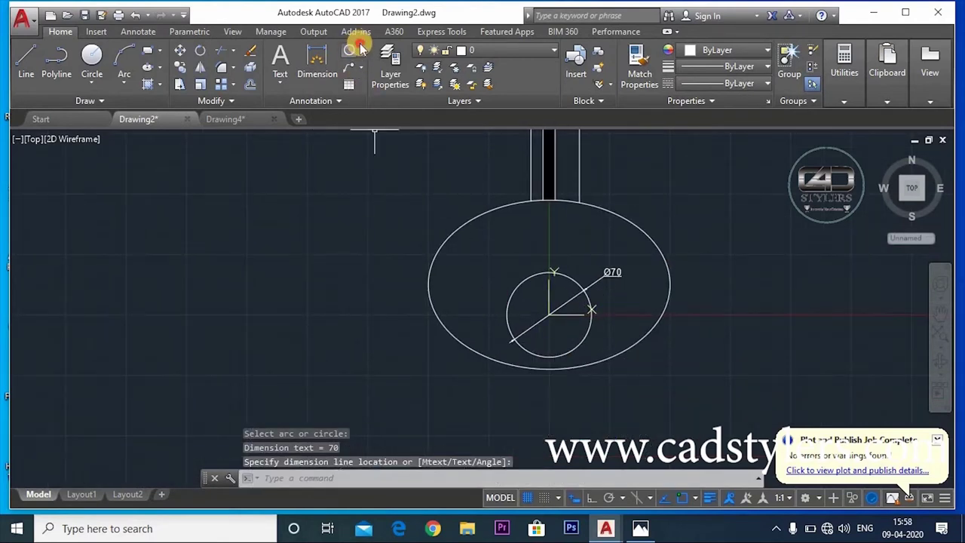
Step: Add a 45 linear dimension from the hole centre to the bow's bottom
click(360, 50)
click(357, 73)
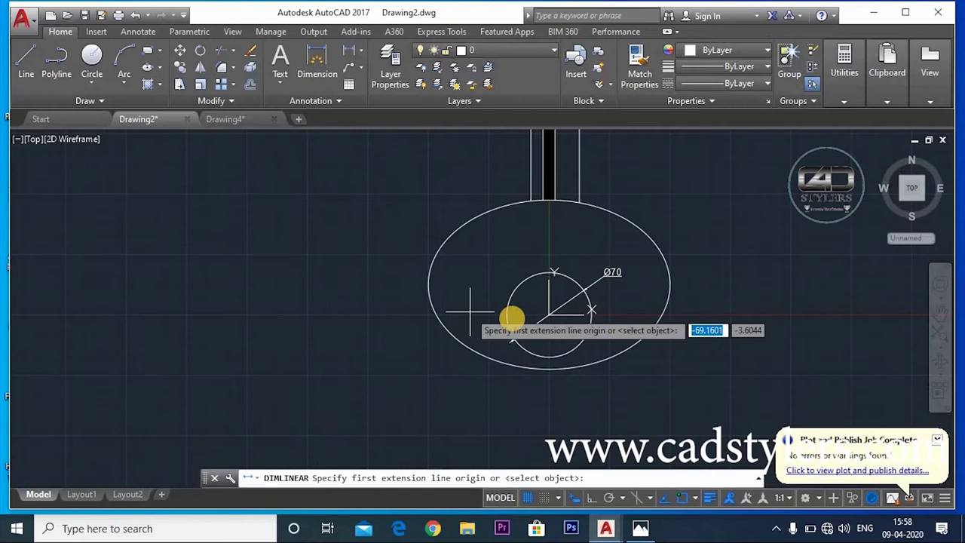
click(550, 320)
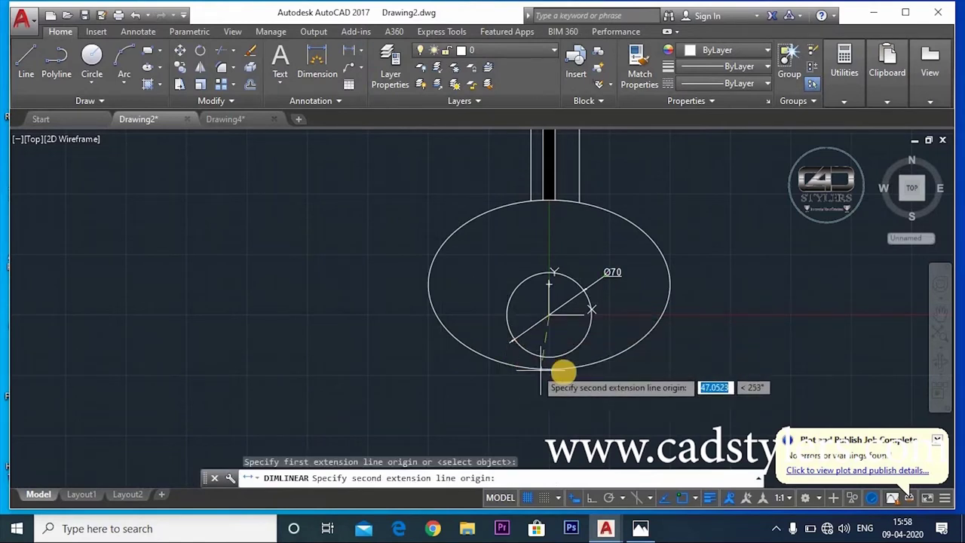
click(549, 369)
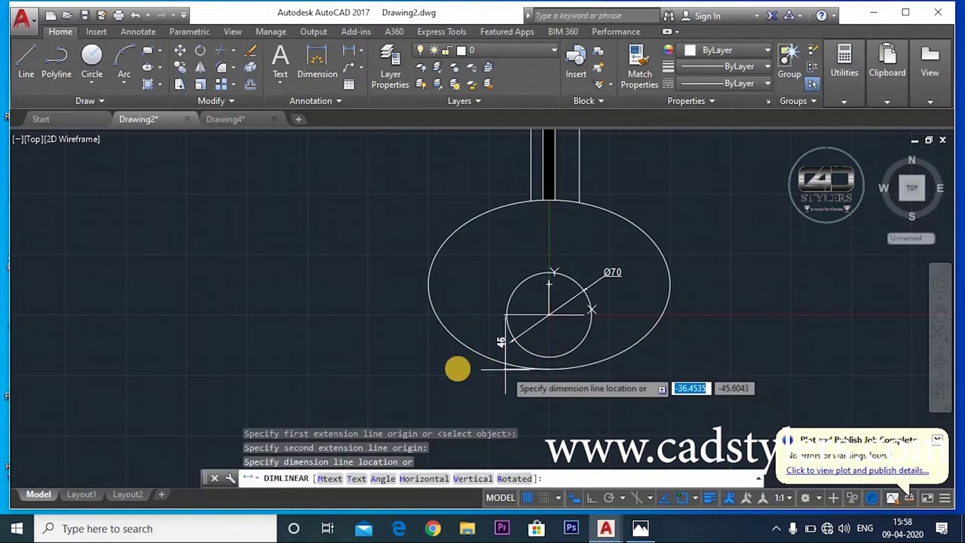
click(412, 365)
scroll(445, 368, up, 2)
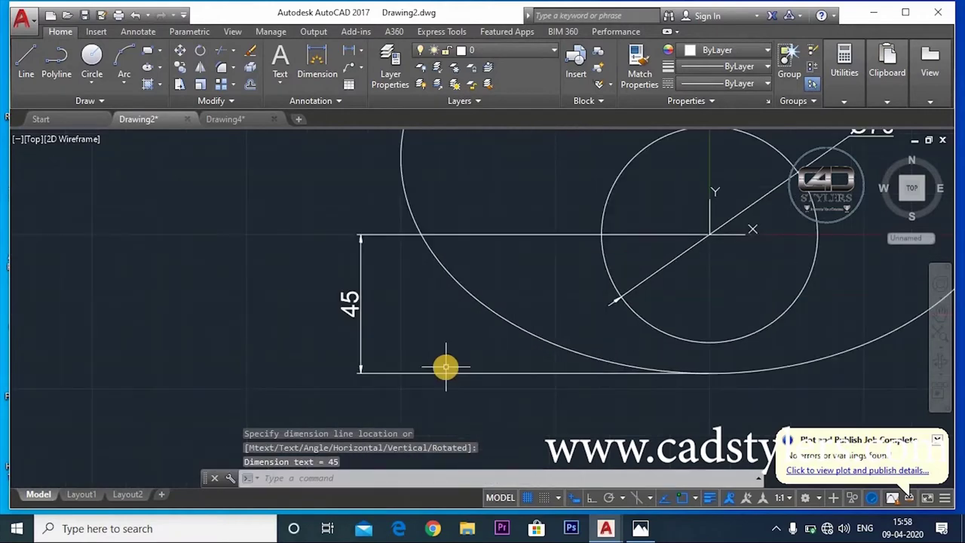
scroll(444, 367, down, 3)
scroll(432, 403, up, 1)
Step: Add the bow's 100 half-width and 140 overall-height linear dimensions
key(Return)
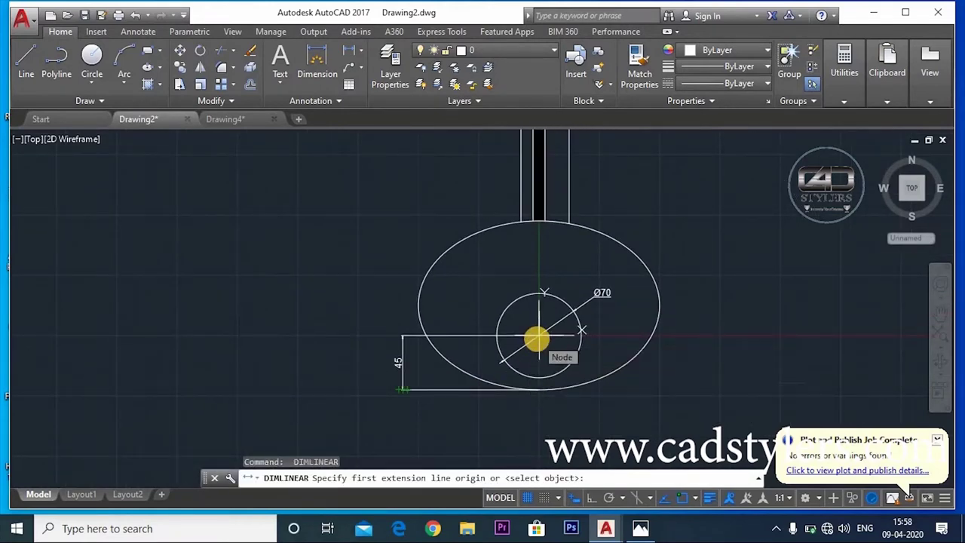
click(538, 390)
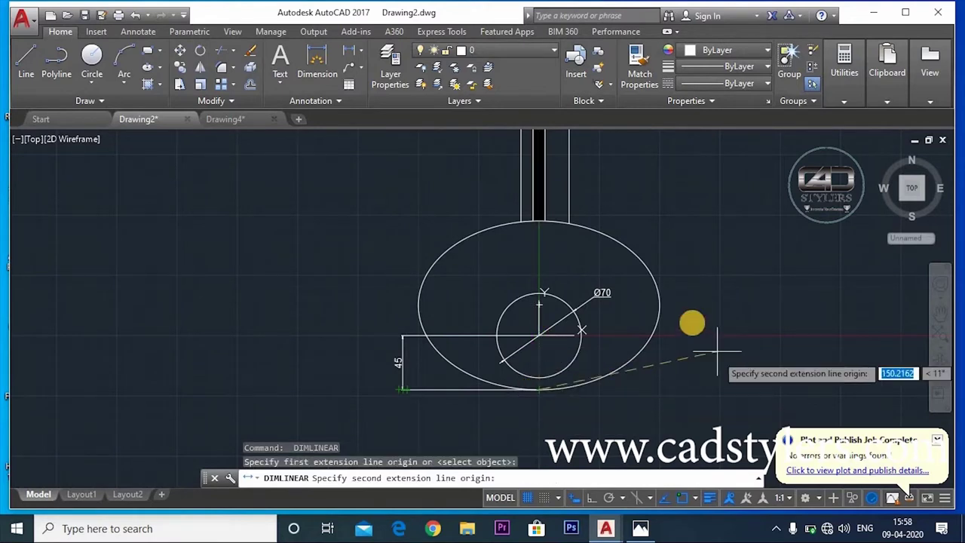
click(659, 307)
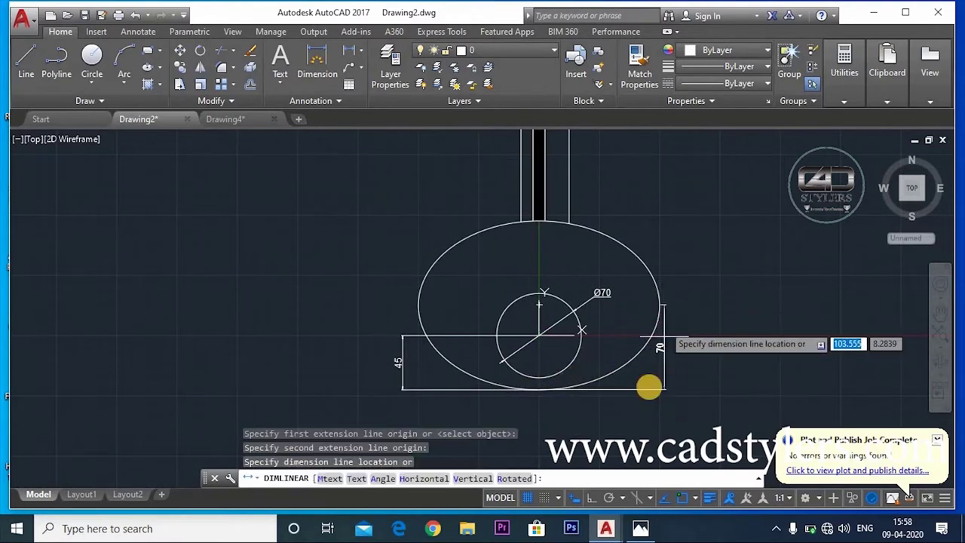
click(618, 407)
middle_drag(672, 403, 664, 422)
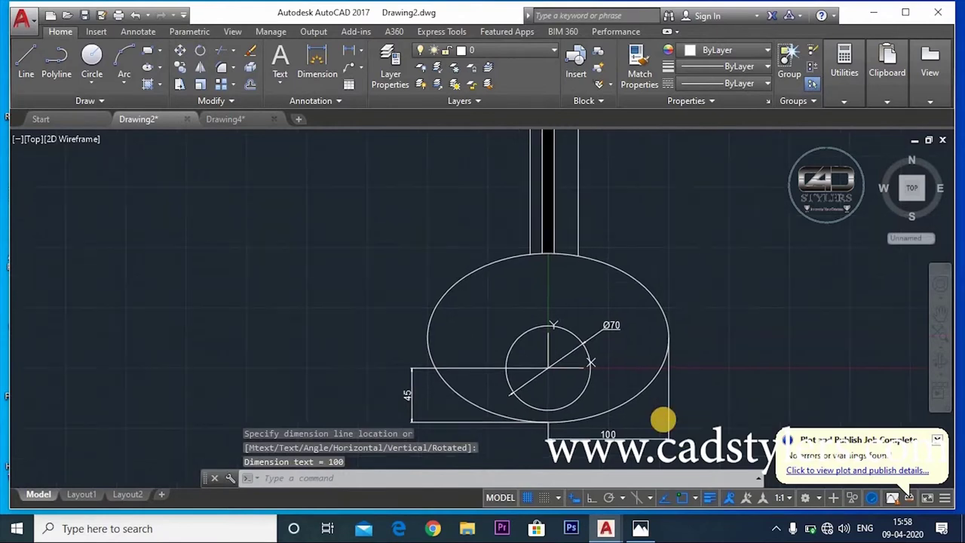
key(Return)
click(549, 422)
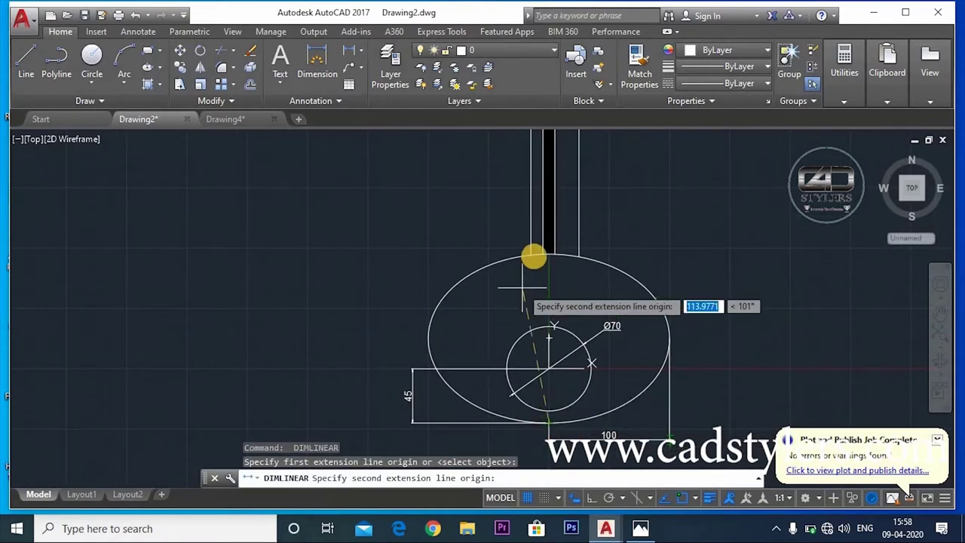
click(551, 251)
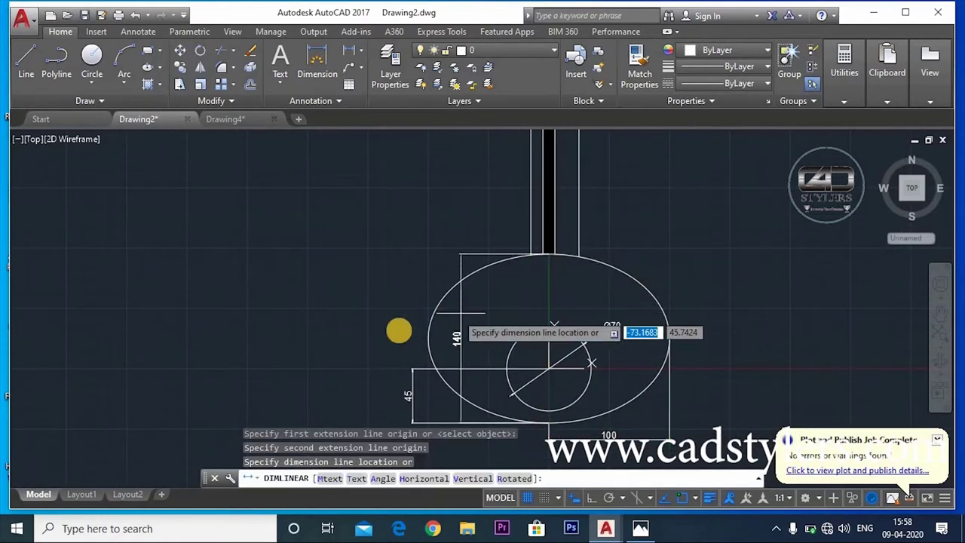
click(395, 330)
middle_drag(470, 361, 416, 496)
scroll(413, 381, up, 2)
key(Return)
Step: Pick points from the bow top to the shaft top for a shaft-length dimension
scroll(573, 320, up, 5)
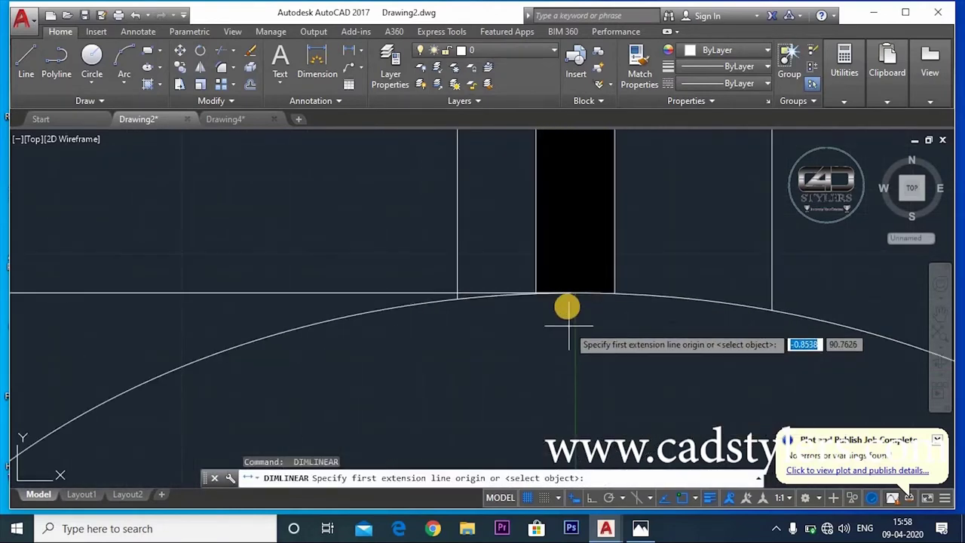
scroll(567, 305, up, 1)
click(575, 294)
scroll(582, 354, down, 3)
scroll(578, 302, down, 5)
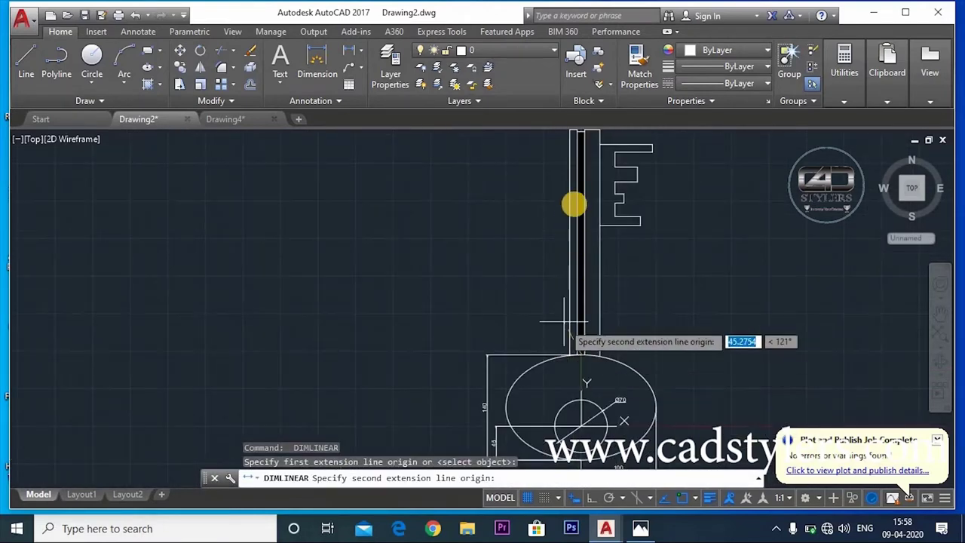
scroll(577, 256, up, 1)
scroll(565, 188, up, 3)
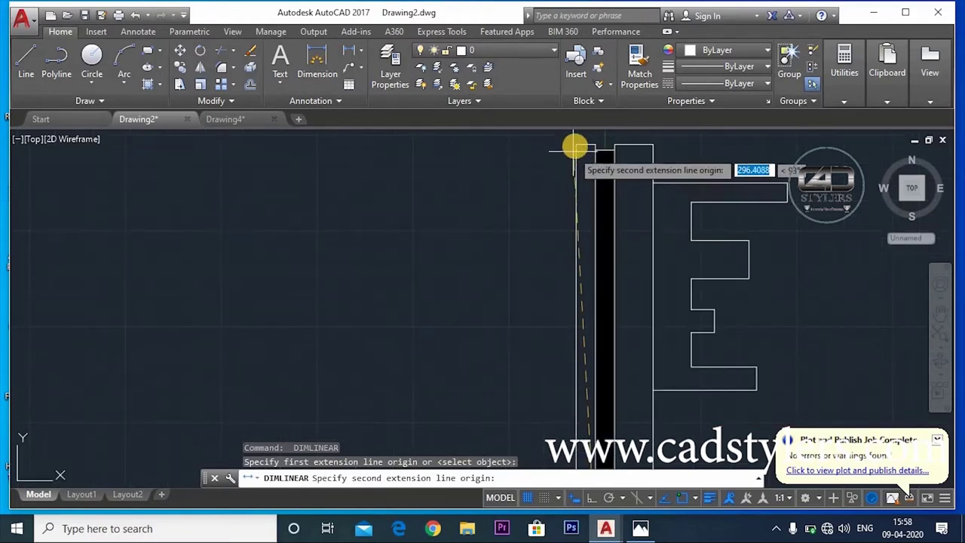
click(576, 151)
middle_drag(577, 309, 541, 241)
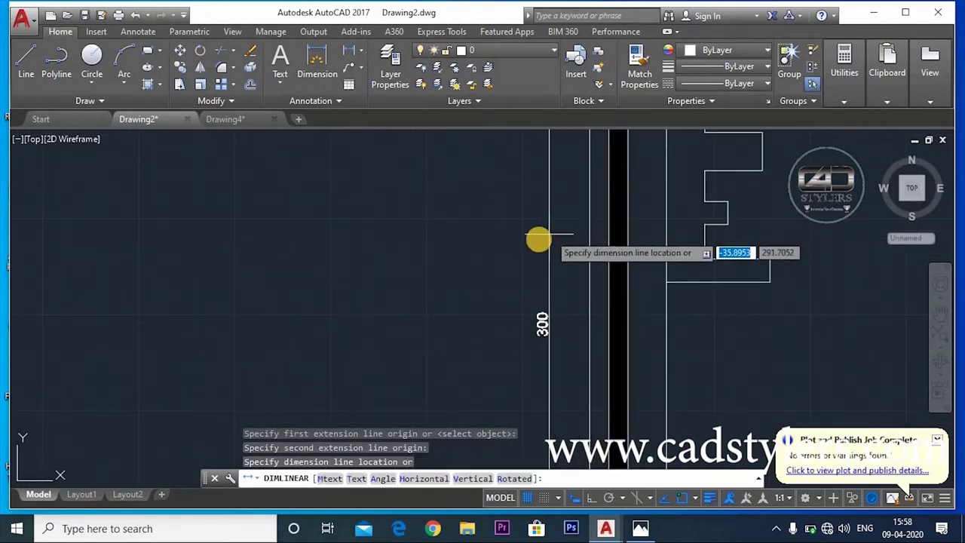
scroll(543, 249, down, 4)
middle_drag(545, 330, 513, 355)
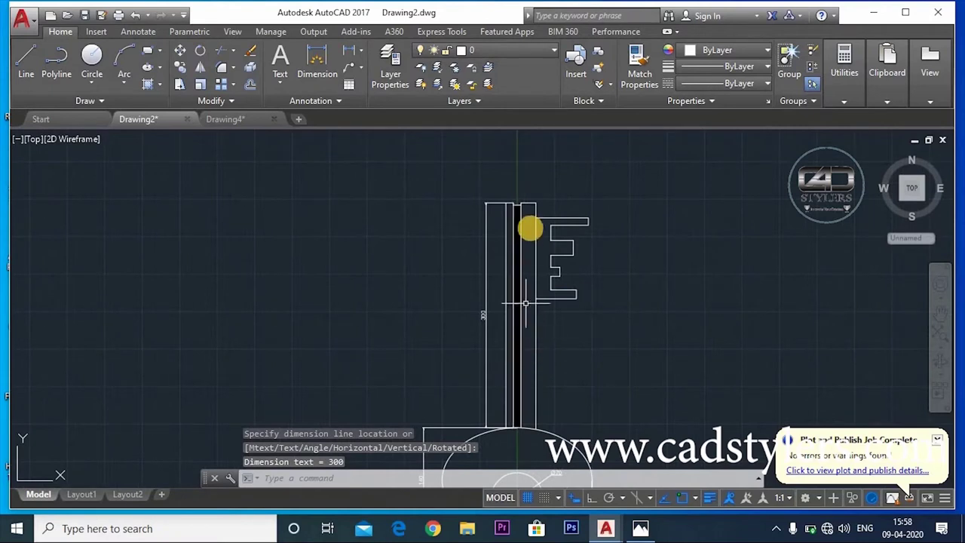
scroll(528, 228, up, 2)
scroll(528, 256, up, 1)
scroll(532, 279, up, 6)
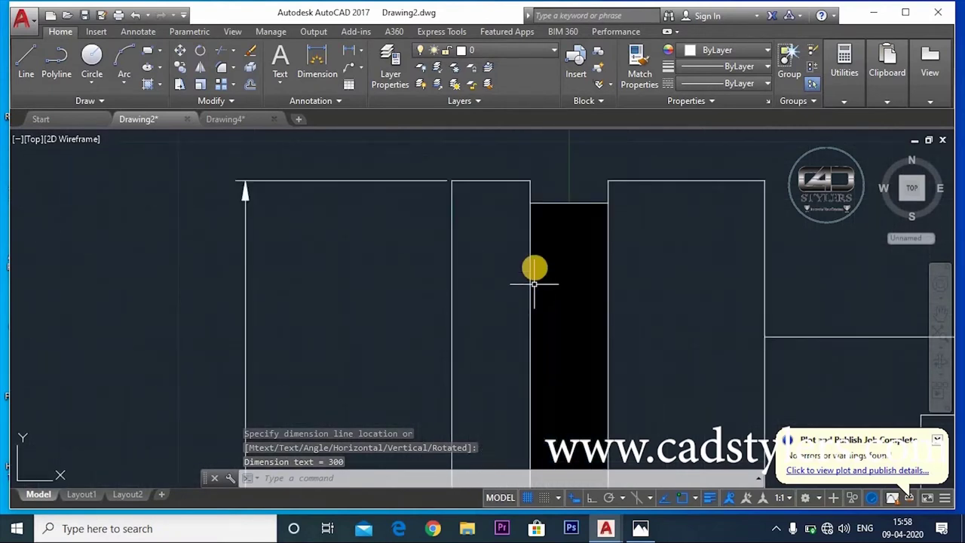
Step: Add the 2.88 vertical dimension from the shaft's top corner to the black strip
key(Return)
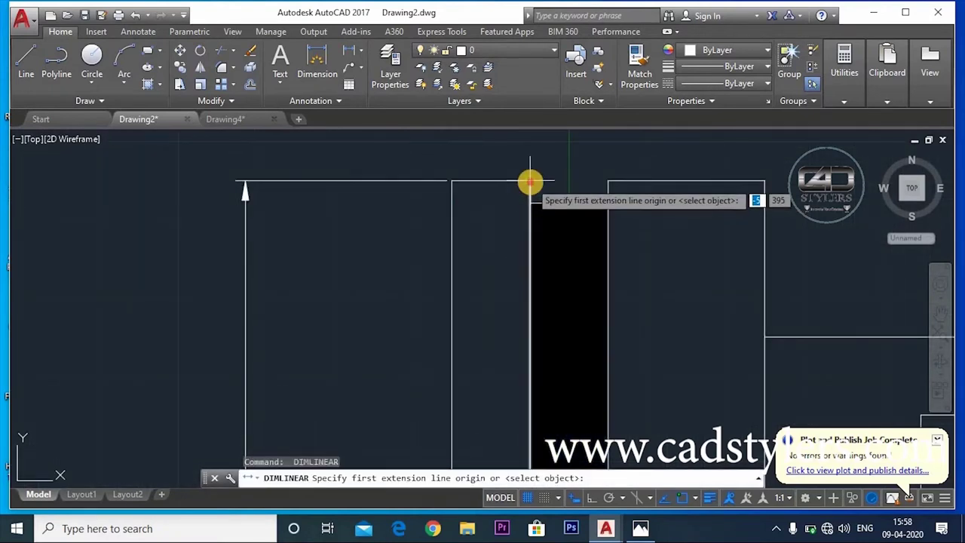
click(530, 183)
click(525, 204)
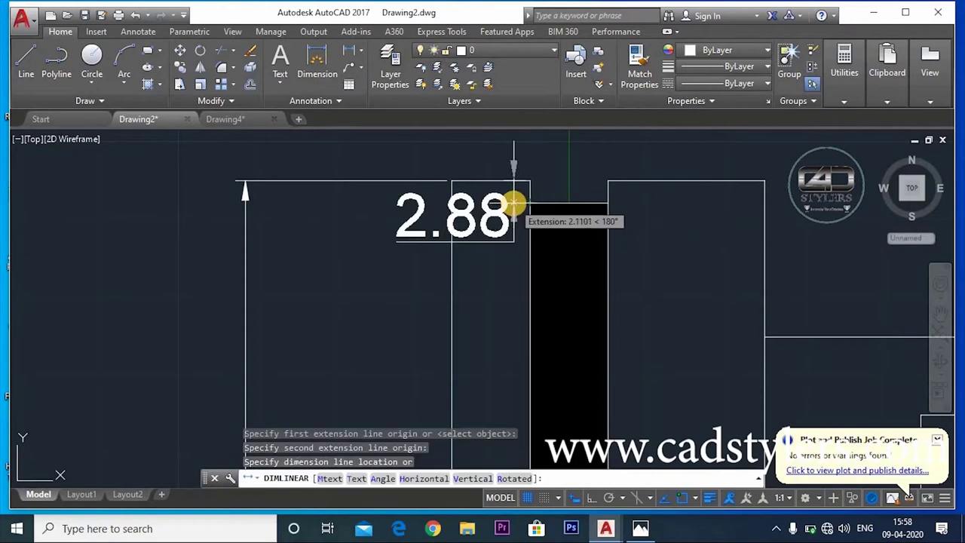
click(513, 202)
middle_drag(535, 242, 463, 308)
scroll(490, 301, down, 2)
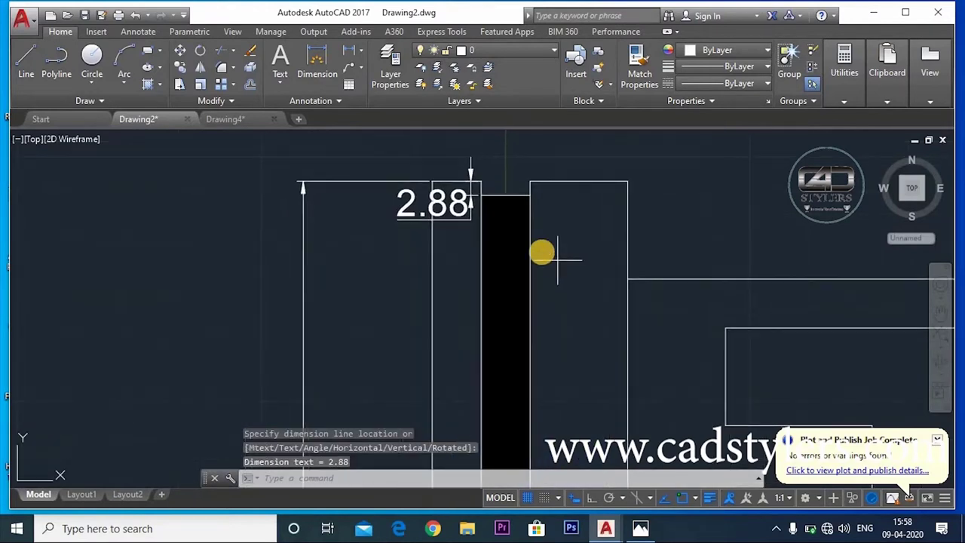
Step: Dimension the black strip's width as 10, placing two 10 dimensions above it
key(Return)
click(530, 196)
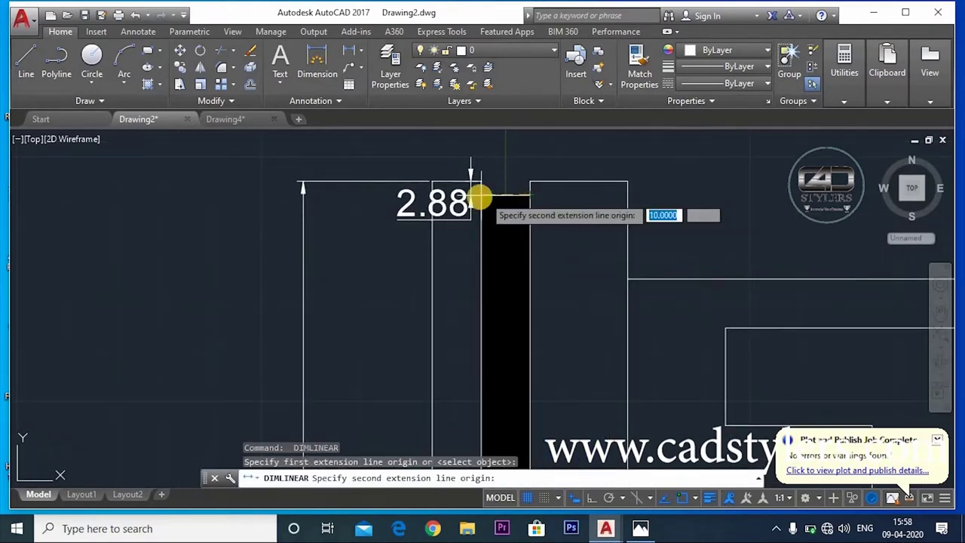
click(480, 197)
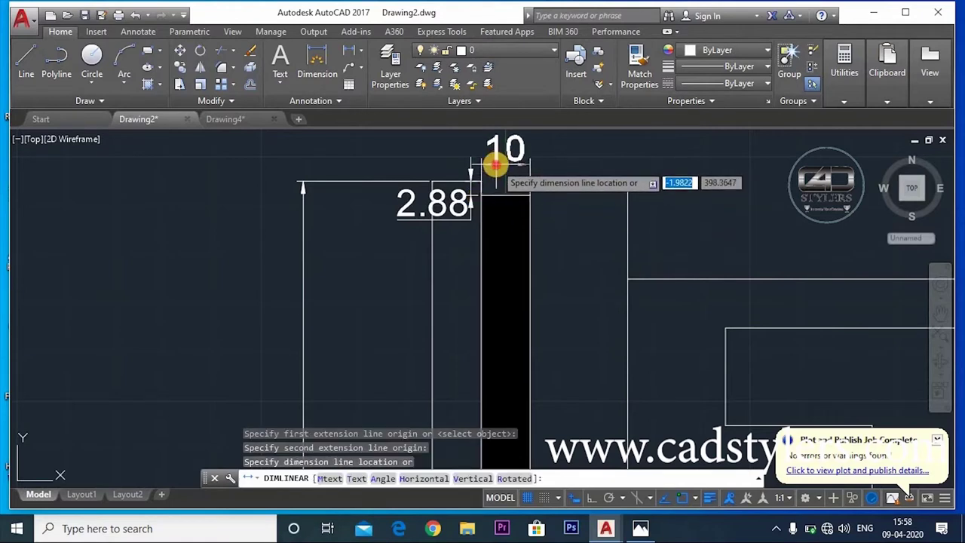
click(495, 165)
scroll(500, 303, up, 1)
scroll(520, 258, up, 1)
key(Return)
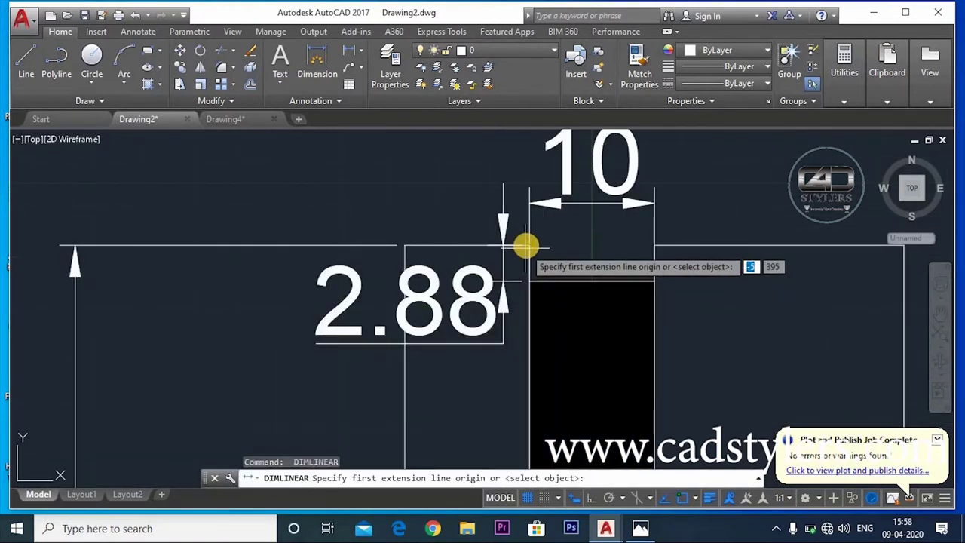
click(528, 245)
click(405, 245)
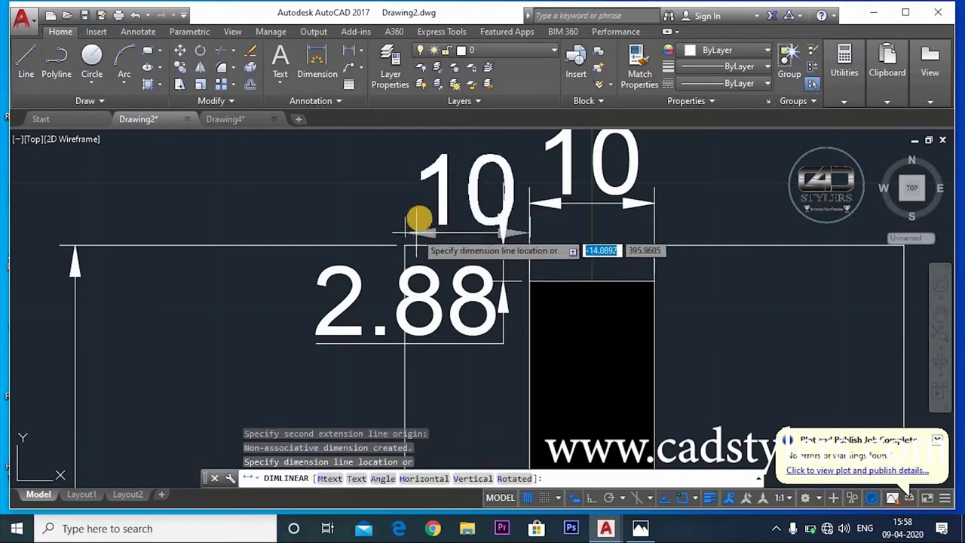
click(418, 204)
middle_drag(618, 285, 324, 313)
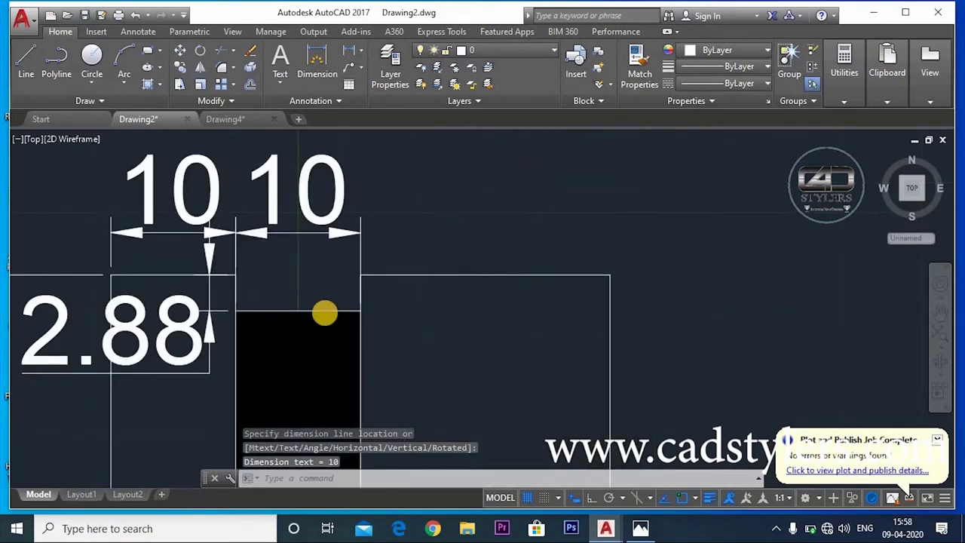
scroll(360, 317, down, 4)
Step: Add the 20 dimension from the strip's right corner to the outline's right edge
key(Return)
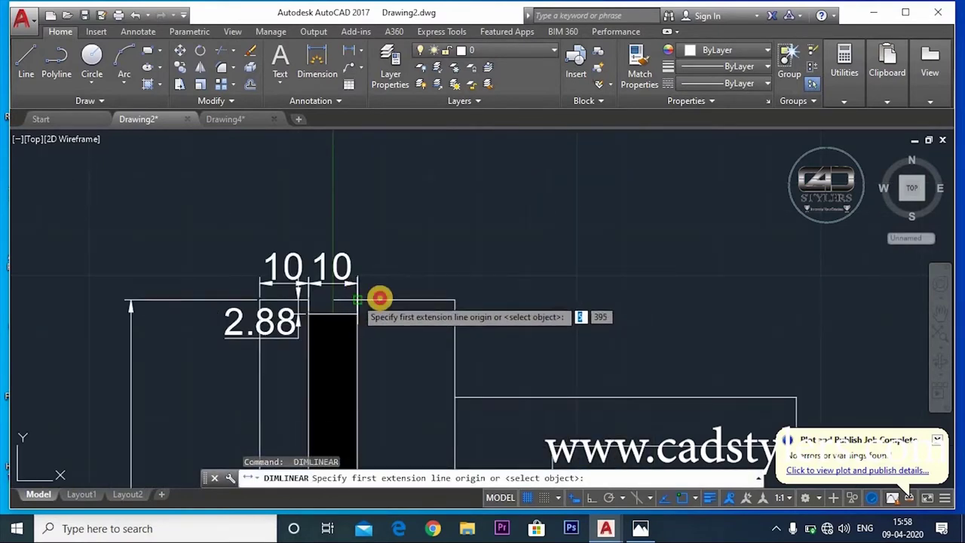
click(380, 299)
click(454, 299)
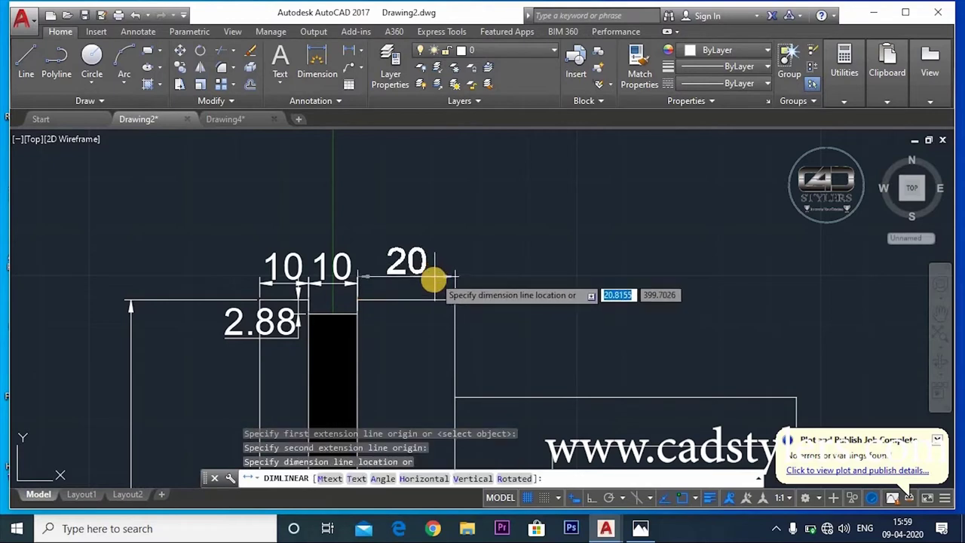
click(436, 283)
mouse_move(472, 293)
middle_down()
mouse_move(440, 253)
mouse_move(383, 321)
mouse_move(427, 313)
middle_up()
scroll(458, 292, down, 5)
Step: Dimension the top tooth's 70 width above the bit
scroll(442, 248, up, 3)
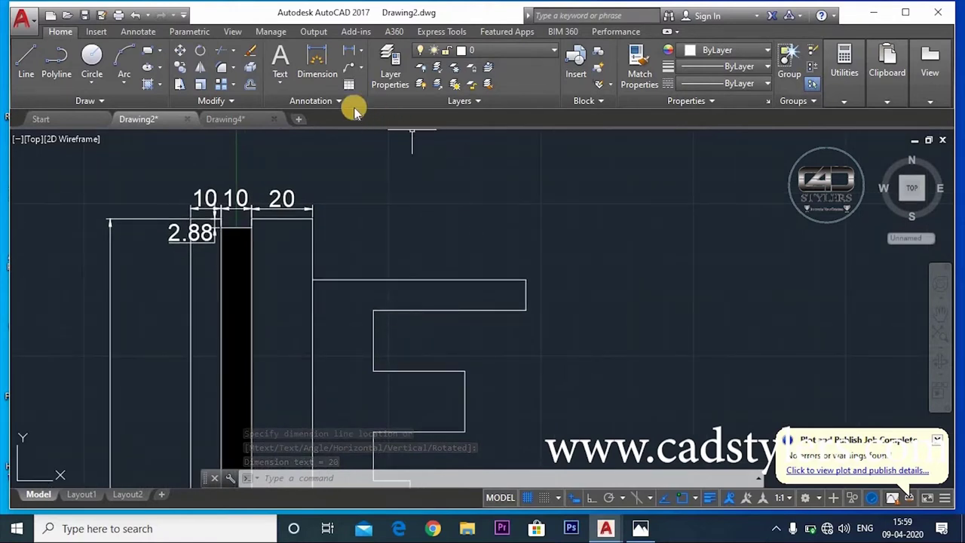
key(space)
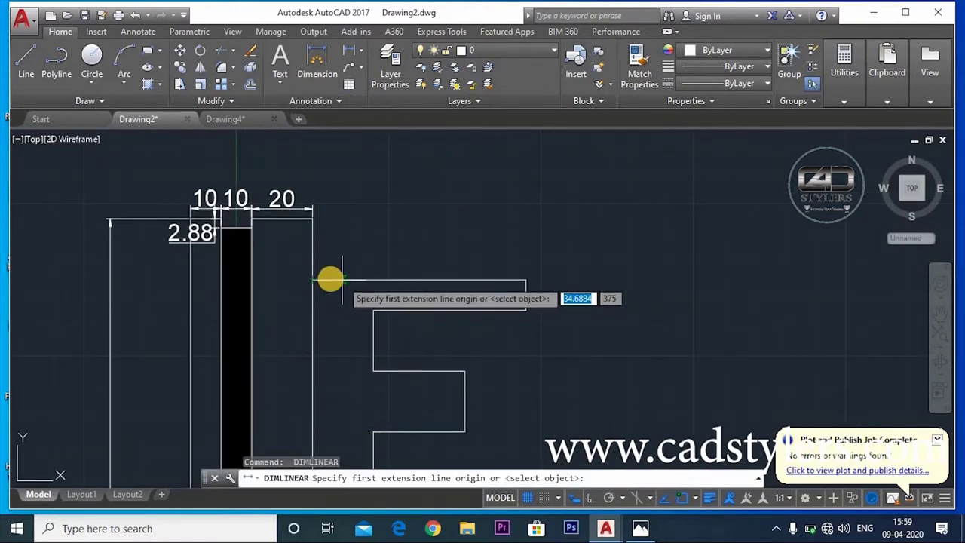
click(312, 279)
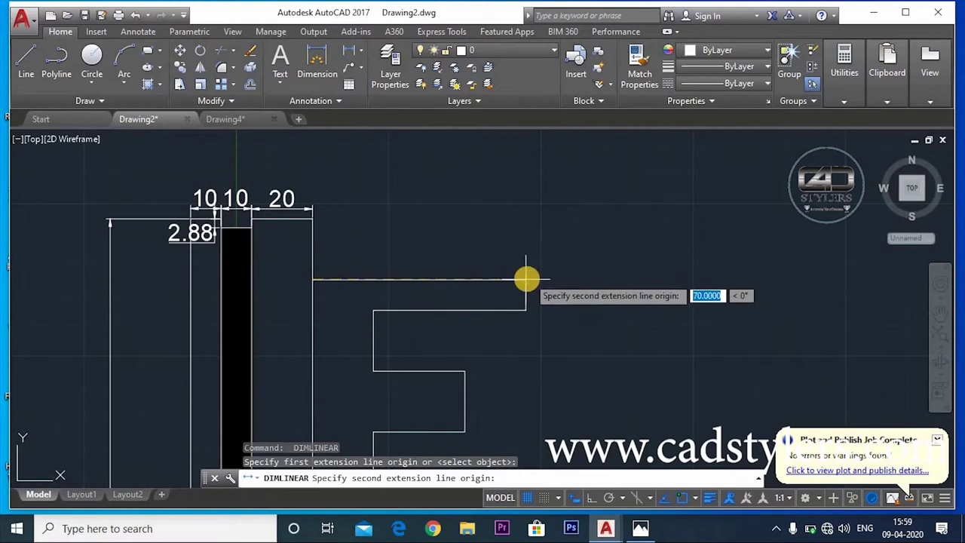
click(525, 279)
click(463, 239)
middle_drag(556, 276, 588, 235)
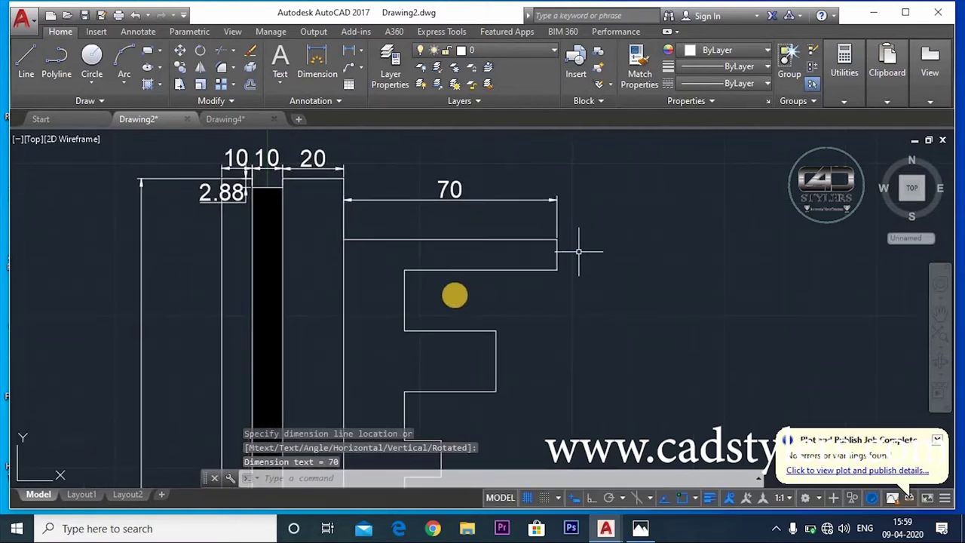
Step: Add horizontal and vertical 20 dimensions between the shaft edge and the bit's notch
key(space)
click(405, 268)
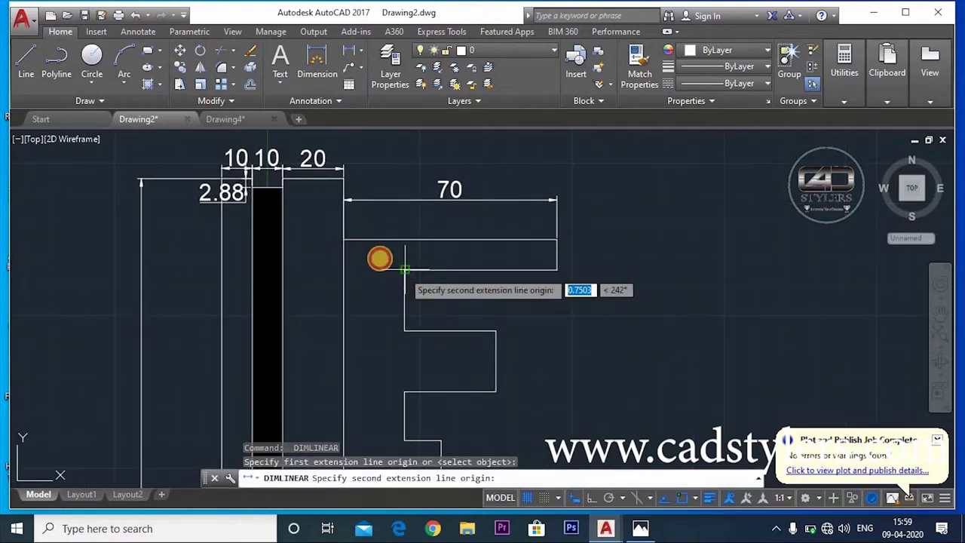
click(347, 242)
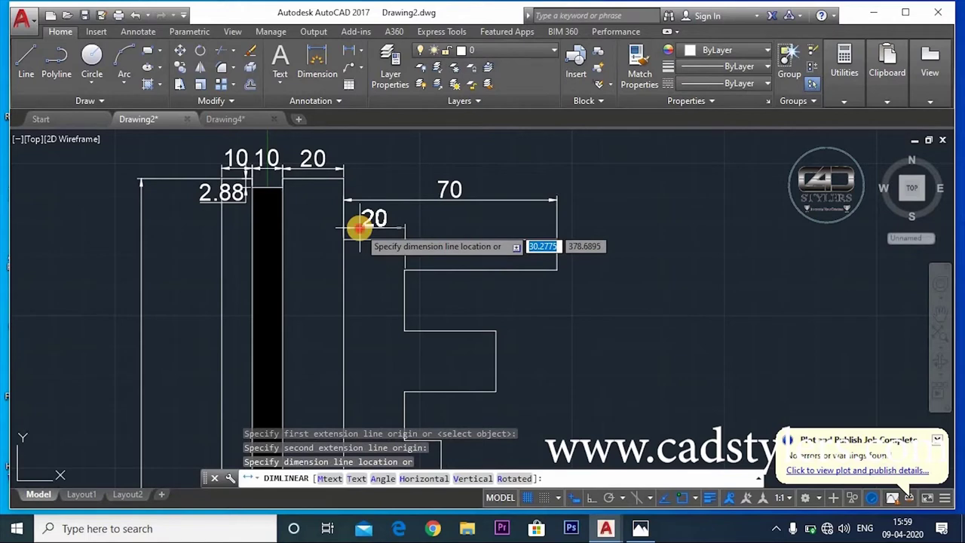
click(360, 228)
key(space)
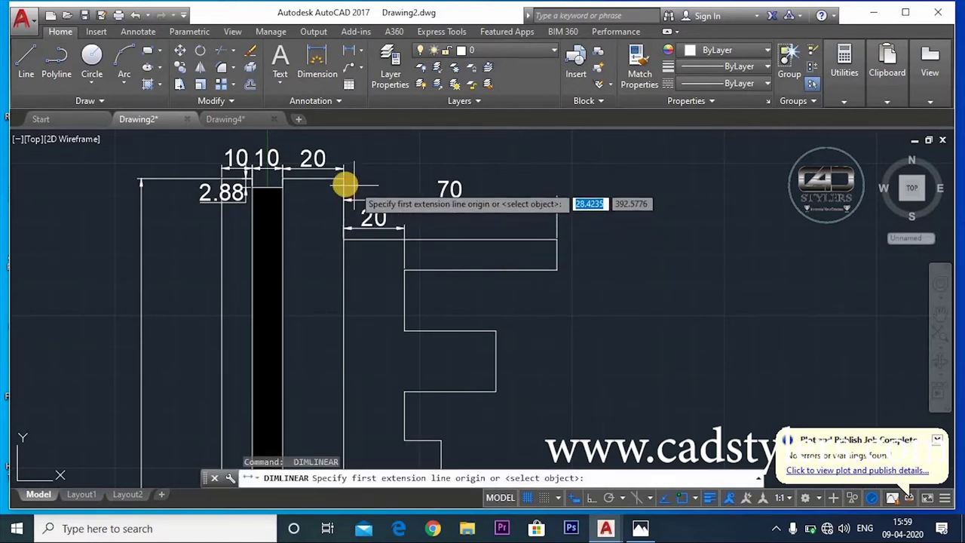
click(344, 179)
click(344, 240)
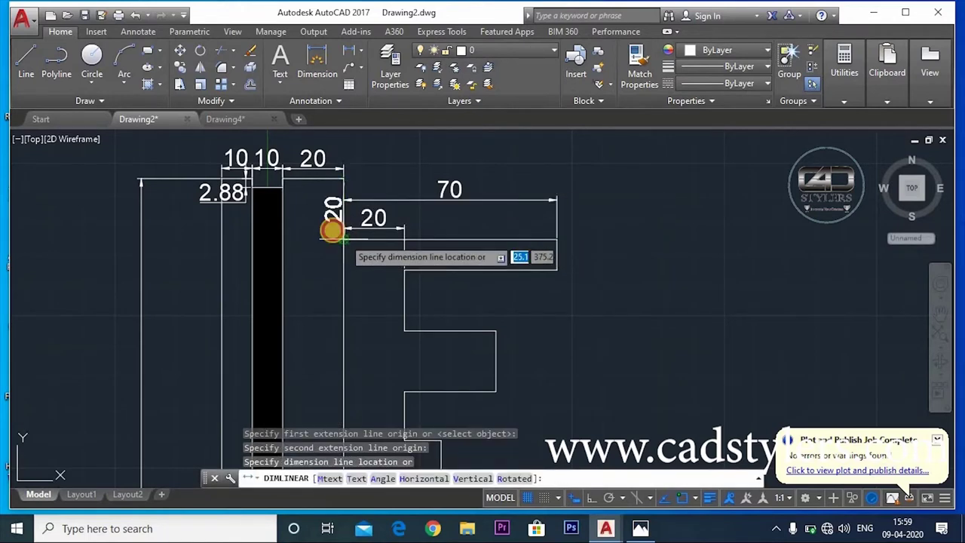
click(325, 226)
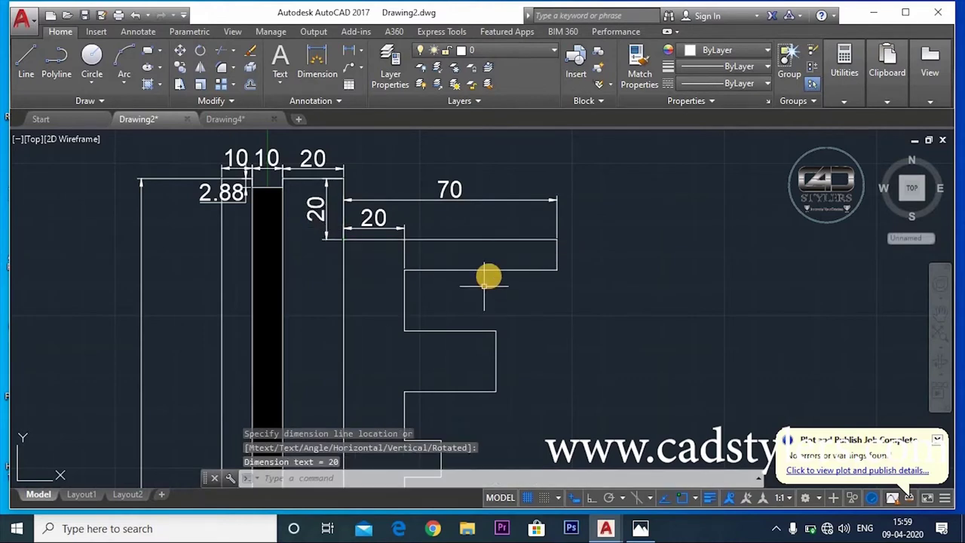
Step: Add the vertical 10 tooth thickness and 30 step depth dimensions right of the tooth
middle_drag(485, 285, 513, 327)
key(space)
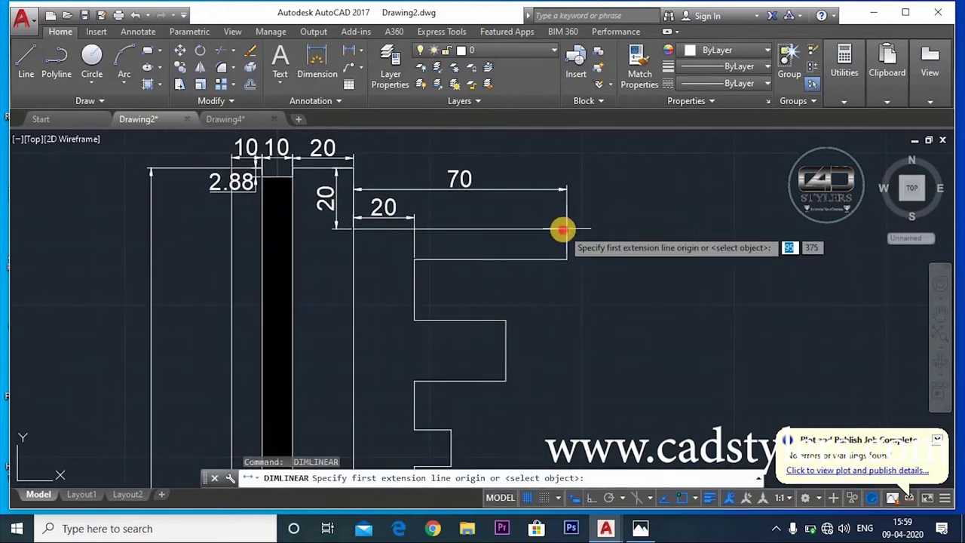
click(563, 228)
click(583, 247)
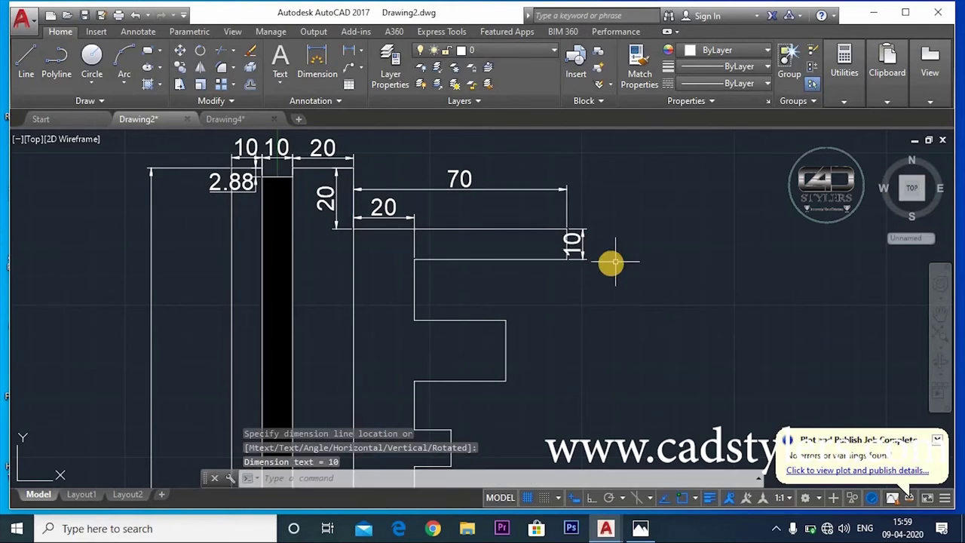
key(Return)
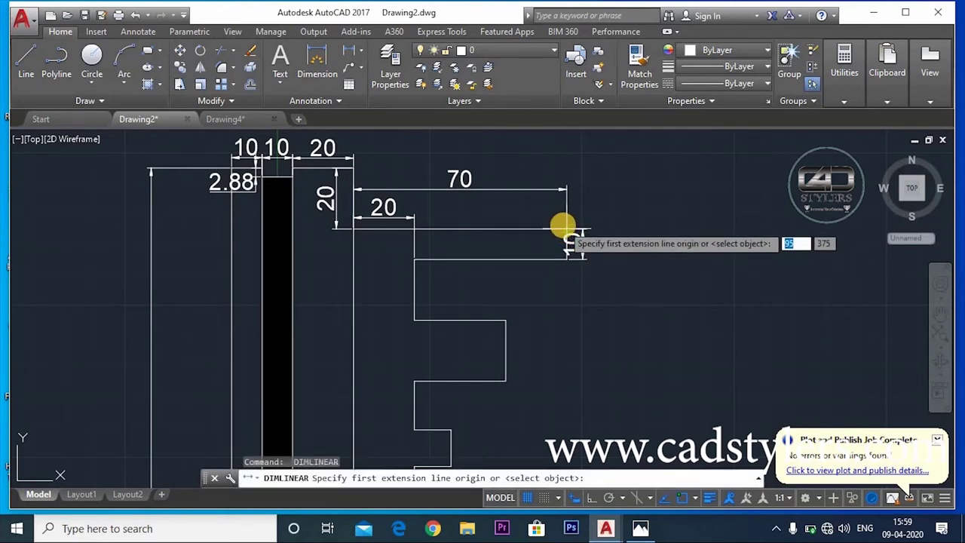
click(566, 230)
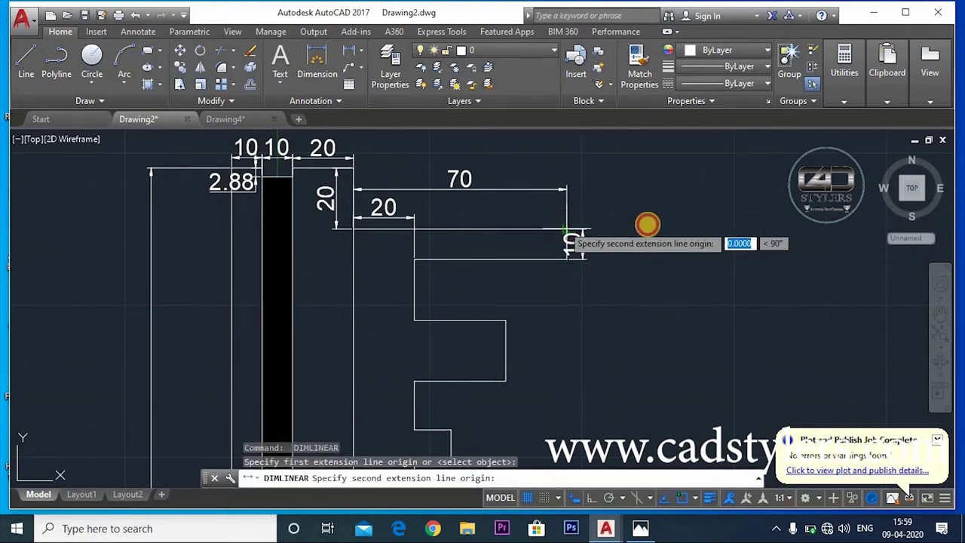
click(416, 319)
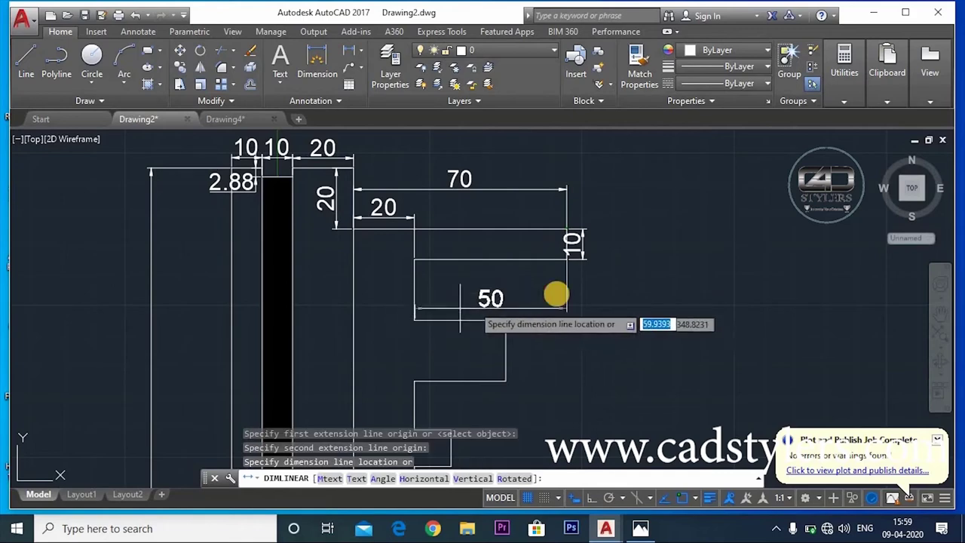
click(610, 295)
Step: Add a vertical 50 dimension from the top tooth corner to the next step
key(Return)
middle_drag(675, 316, 691, 280)
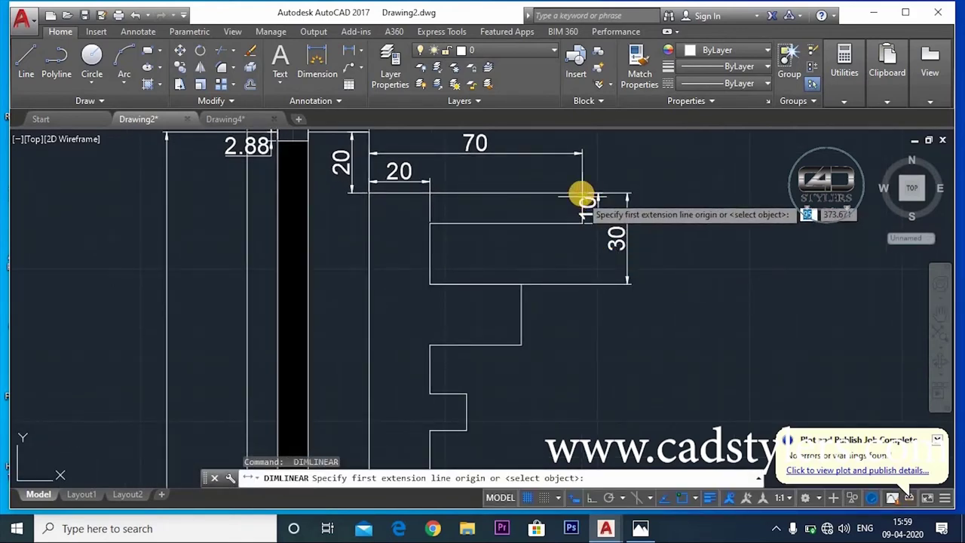
scroll(583, 192, up, 2)
click(582, 190)
scroll(586, 254, down, 3)
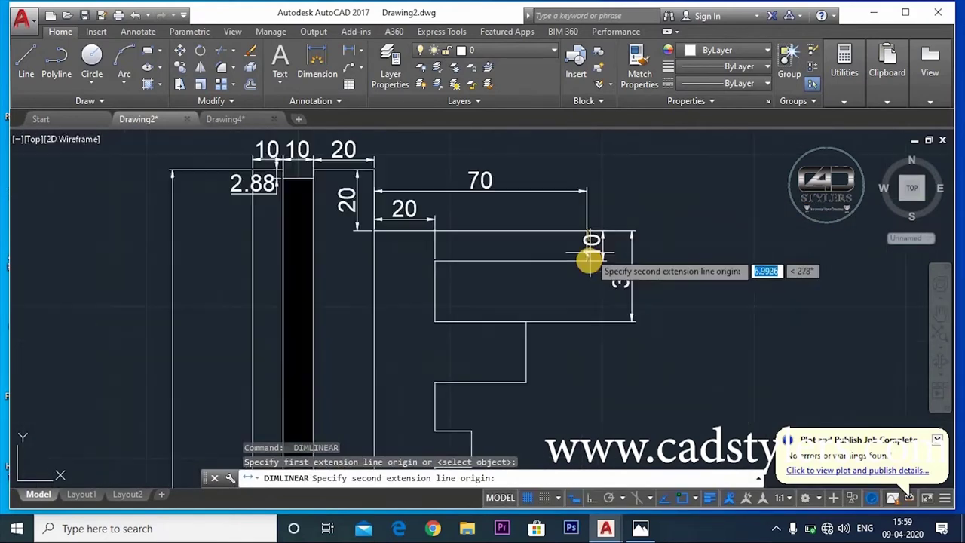
scroll(576, 302, down, 3)
scroll(577, 302, up, 3)
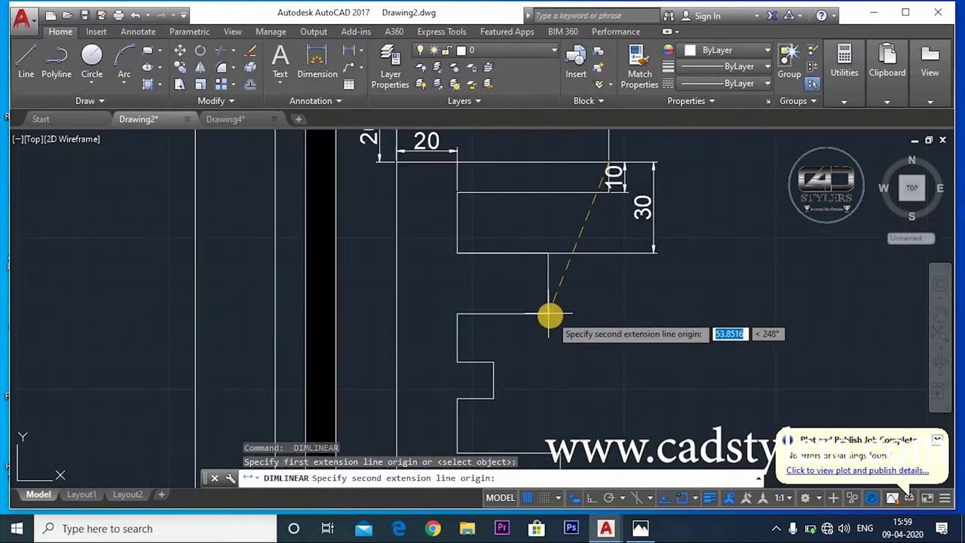
click(549, 313)
click(684, 290)
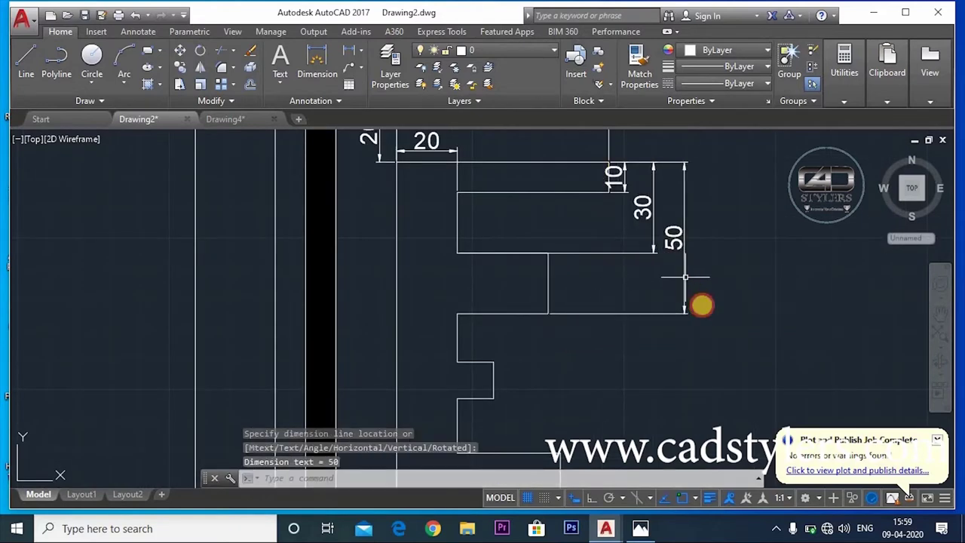
middle_drag(722, 305, 661, 325)
Step: Add a vertical 66 dimension from the top tooth corner to the lower tooth
key(Return)
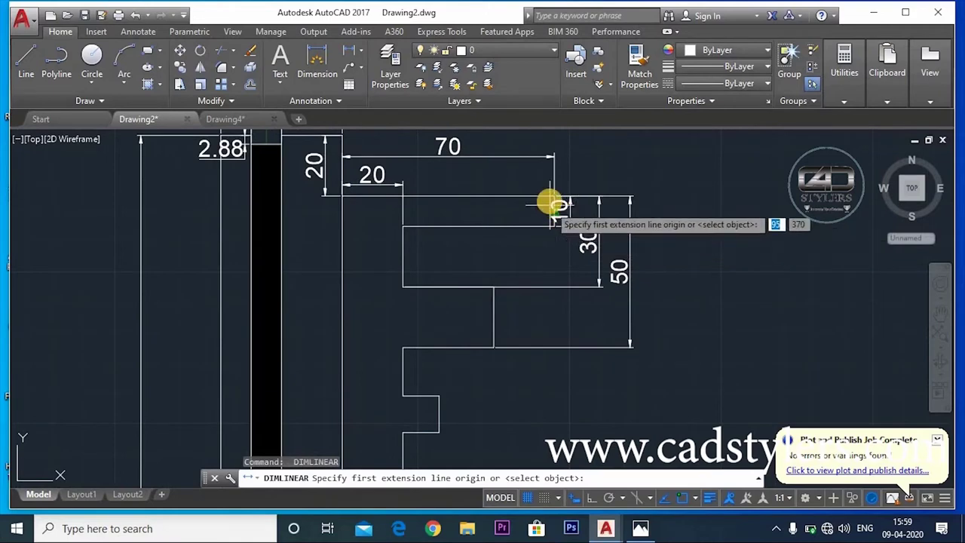
scroll(554, 196, up, 2)
click(556, 193)
scroll(564, 211, down, 3)
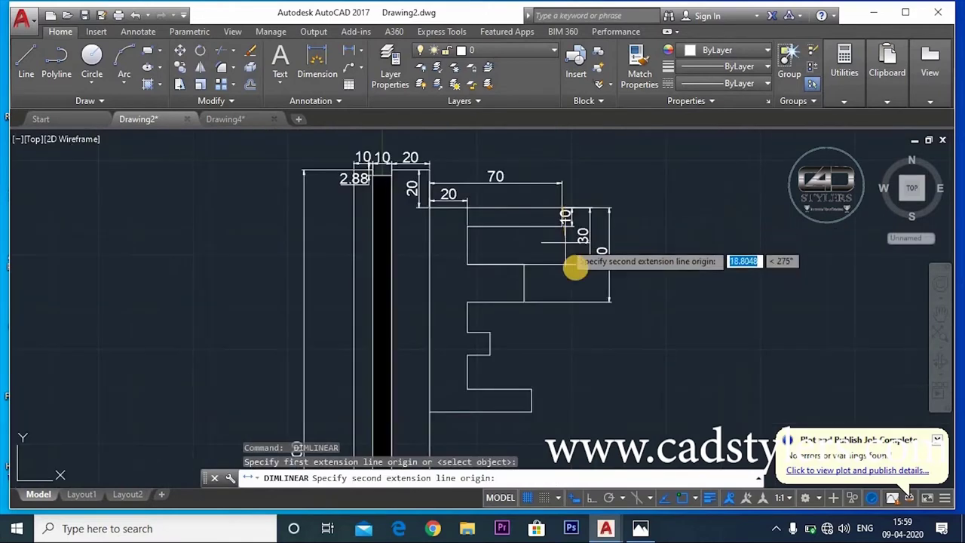
middle_drag(591, 316, 617, 282)
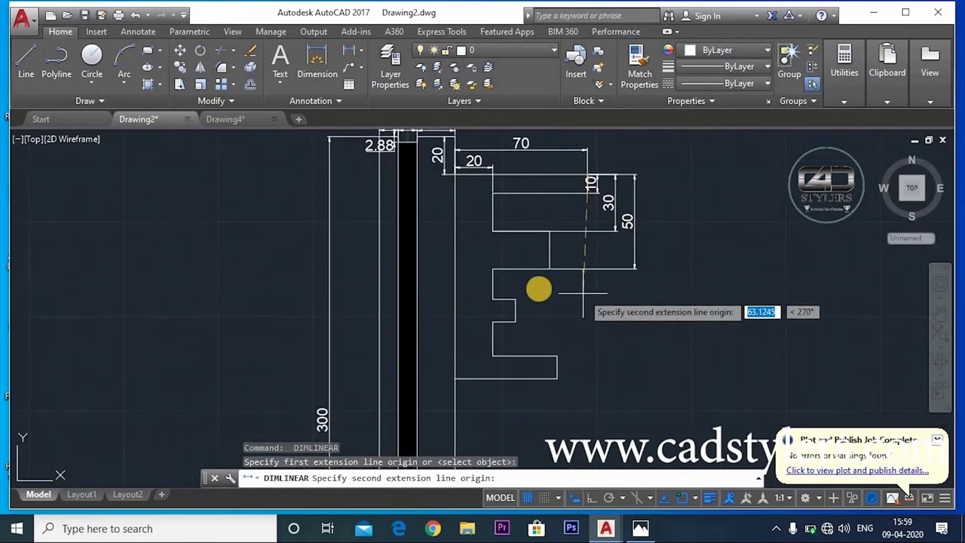
click(493, 301)
click(656, 272)
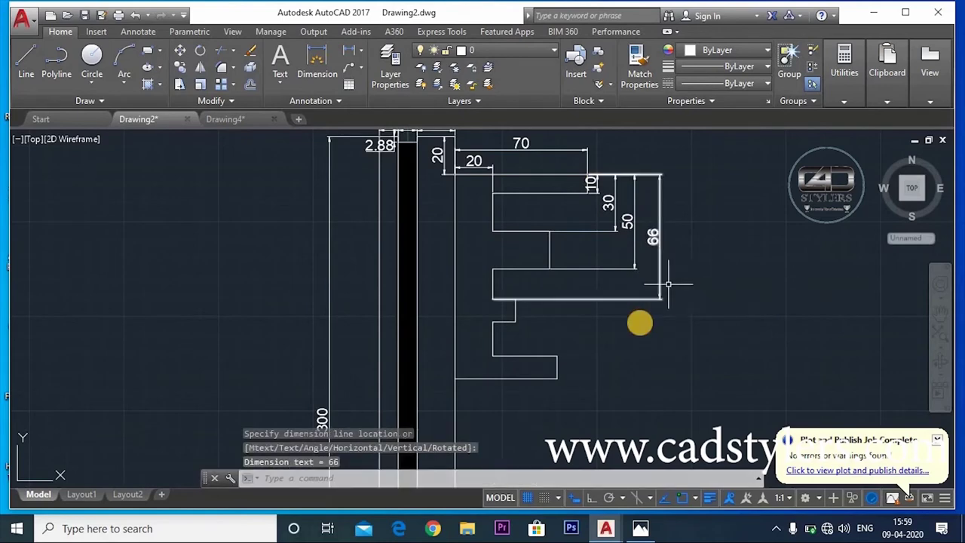
middle_drag(640, 323, 598, 356)
Step: Add a vertical 78 dimension from the top tooth corner to the lower notch
key(Return)
scroll(546, 198, up, 3)
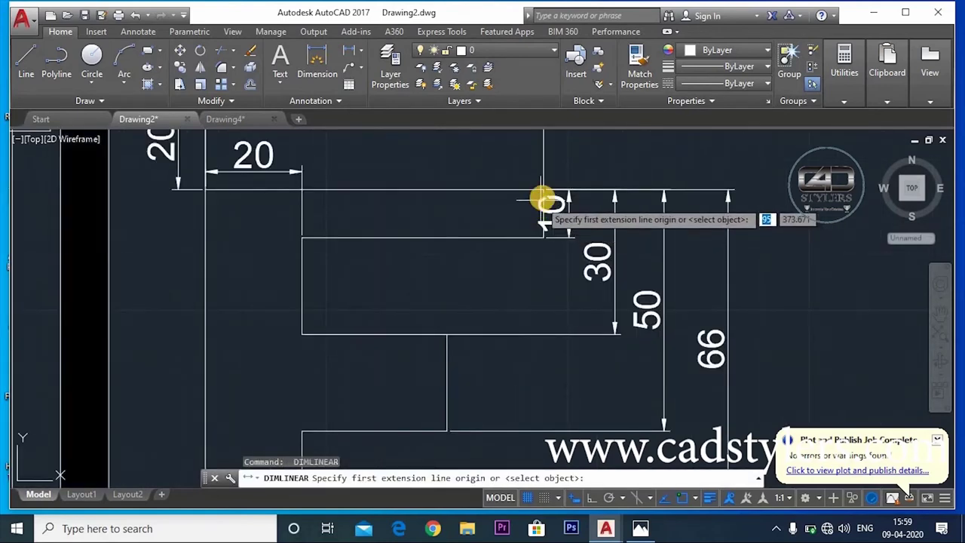
click(543, 190)
scroll(701, 256, down, 8)
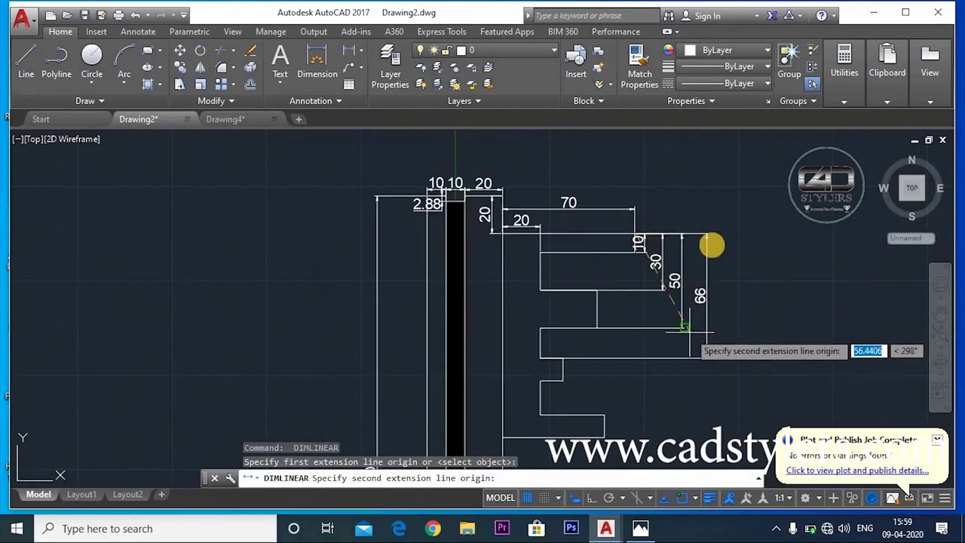
scroll(670, 270, up, 4)
click(589, 290)
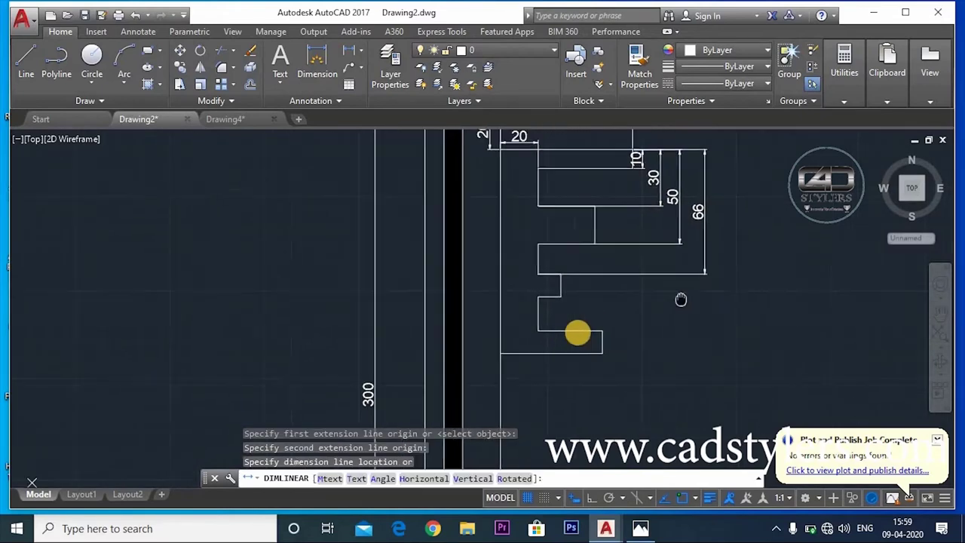
middle_drag(752, 283, 615, 325)
click(619, 319)
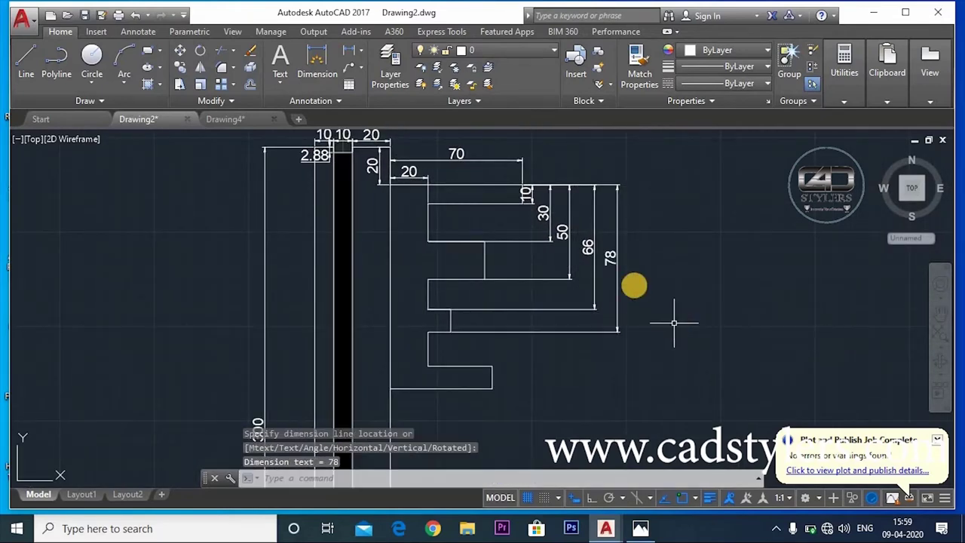
scroll(544, 188, up, 3)
scroll(532, 189, up, 3)
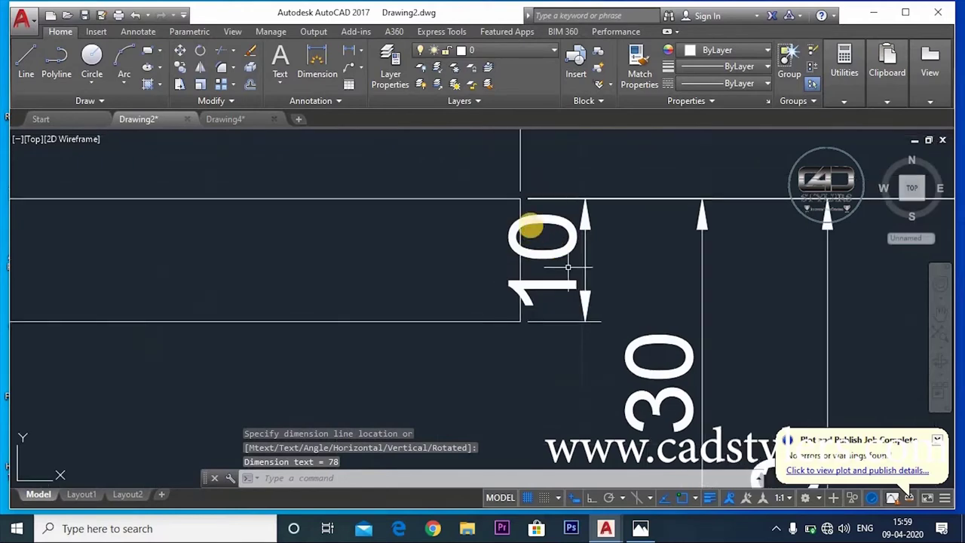
Step: Add the vertical 96 dimension outside the 78
key(Return)
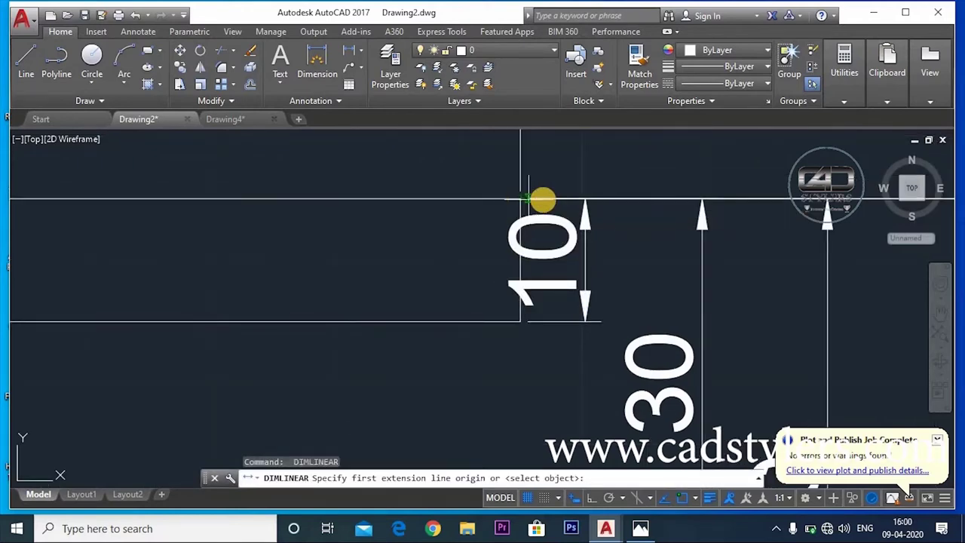
click(521, 200)
scroll(595, 260, down, 3)
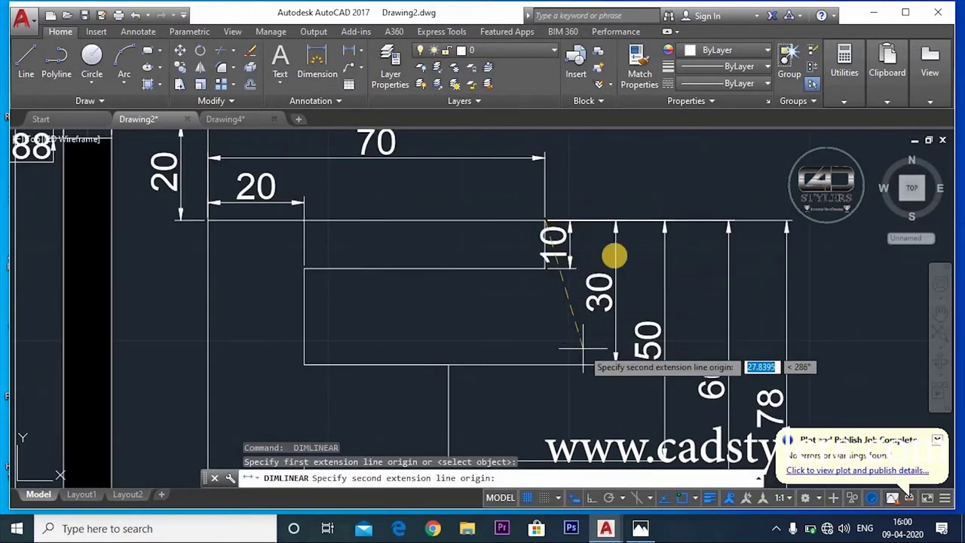
scroll(614, 249, up, 3)
scroll(616, 240, down, 3)
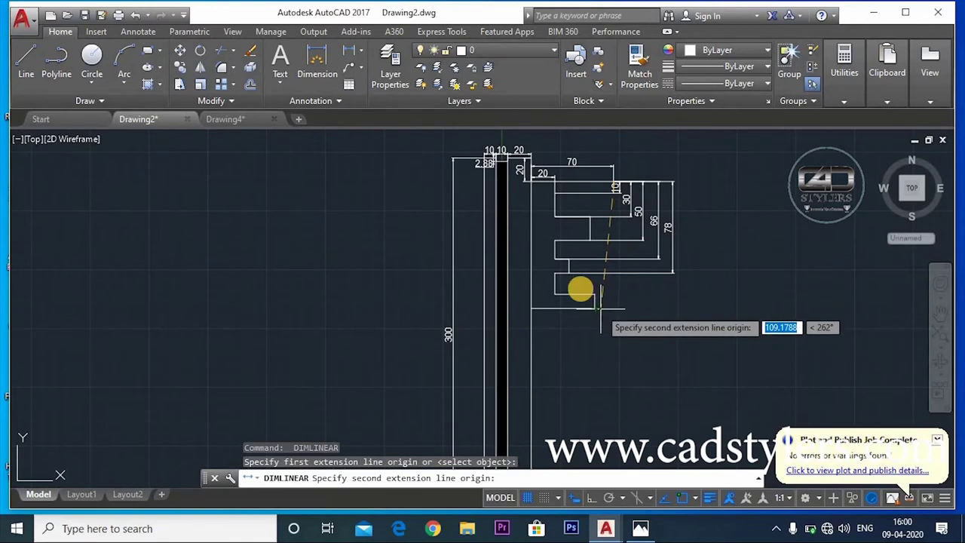
click(555, 294)
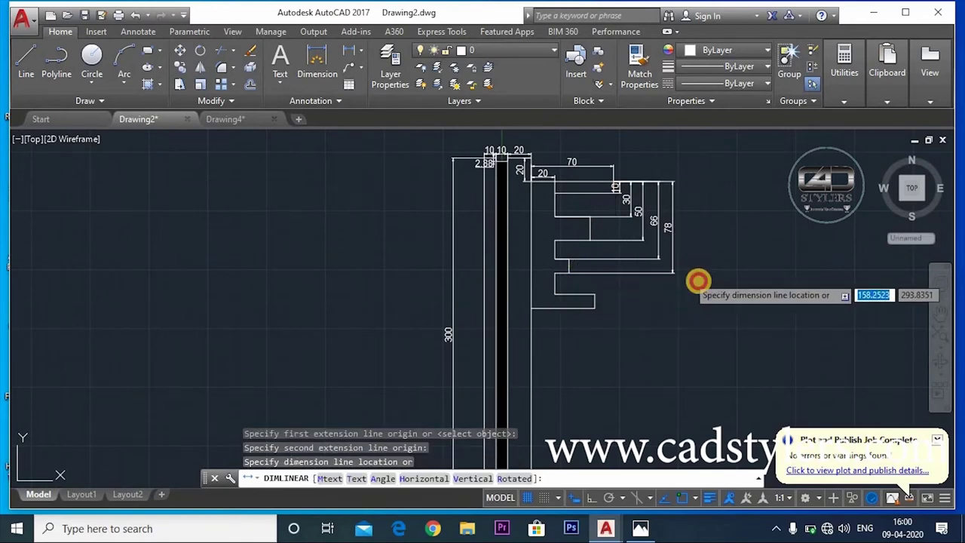
click(688, 278)
Step: Add the vertical 108 dimension to the bottom step, outermost on the right
key(Return)
scroll(600, 189, up, 4)
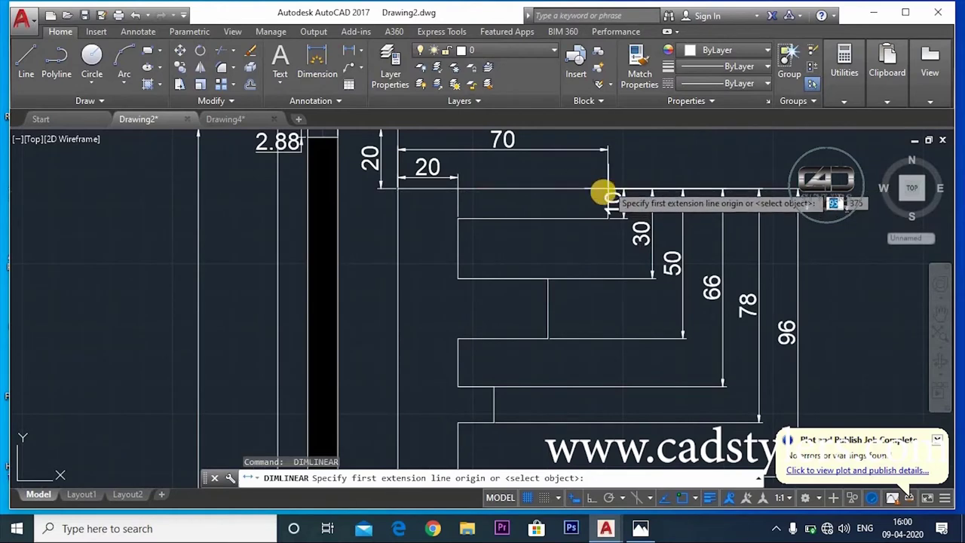
scroll(607, 185, up, 5)
click(635, 171)
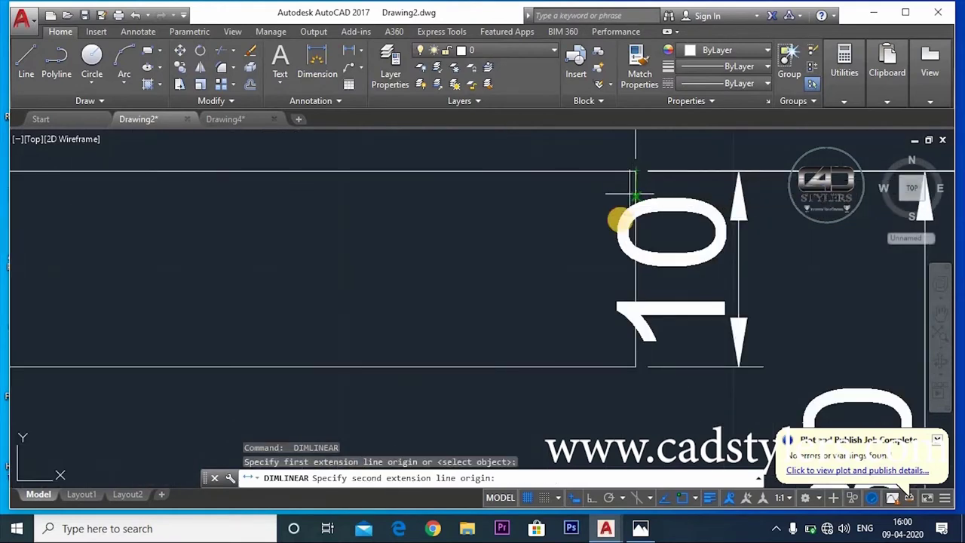
scroll(623, 219, down, 8)
middle_drag(590, 417, 601, 334)
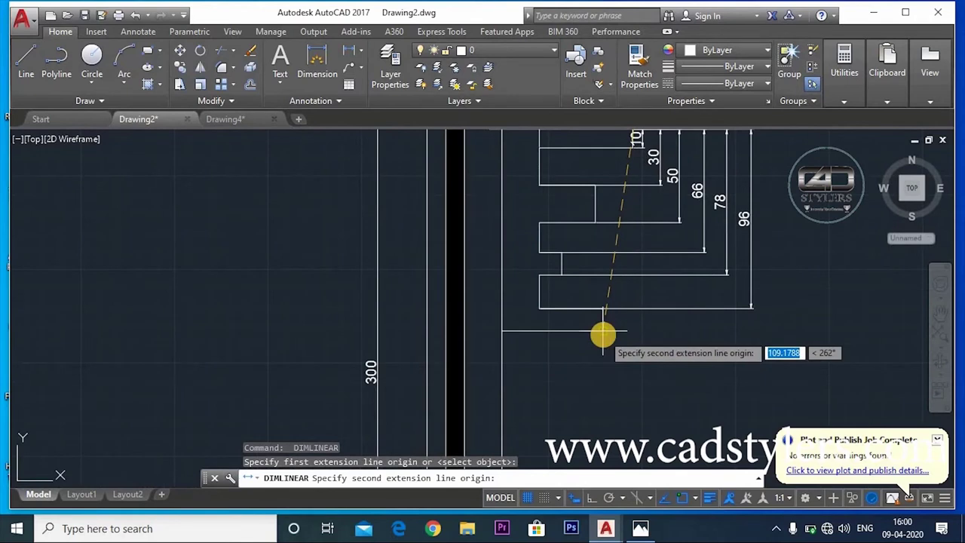
click(603, 332)
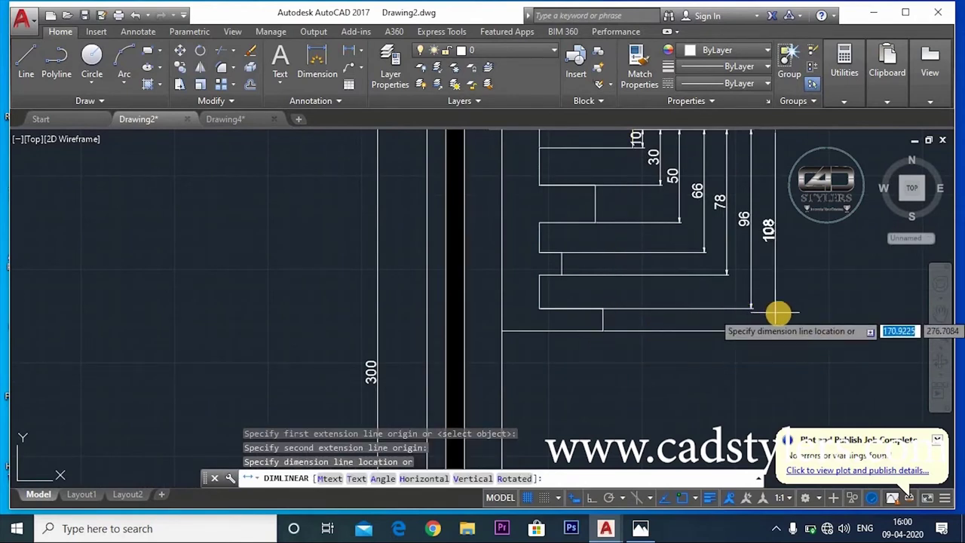
click(779, 316)
mouse_move(777, 332)
middle_down()
mouse_move(669, 358)
mouse_move(700, 351)
middle_up()
Step: Dimension the lower tooth widths from the shaft edge with horizontal 54 and 32 below the bit
key(Return)
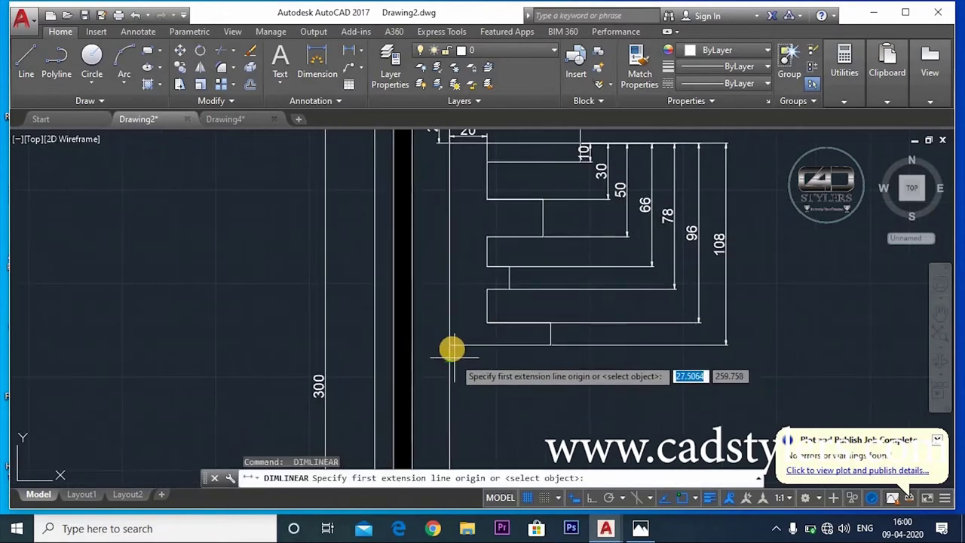
click(450, 347)
click(551, 344)
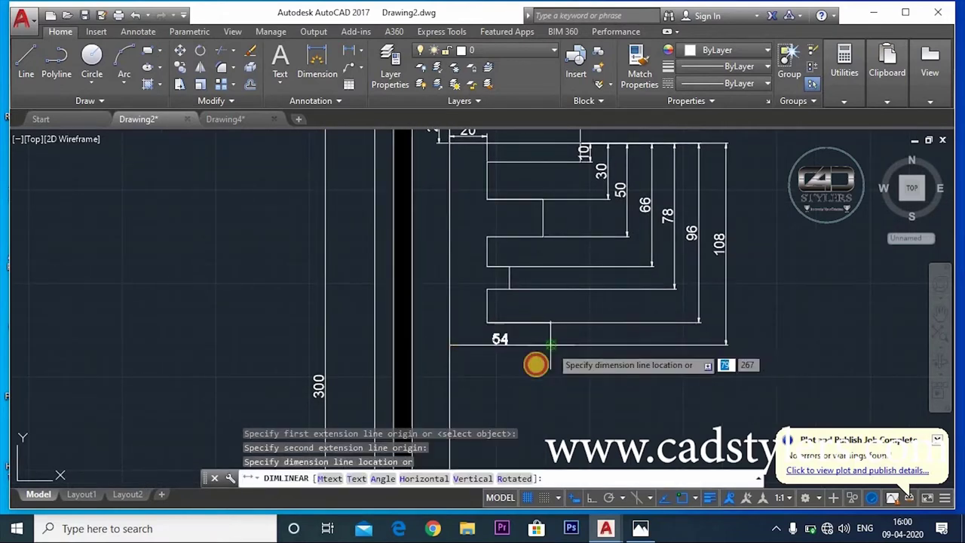
click(522, 379)
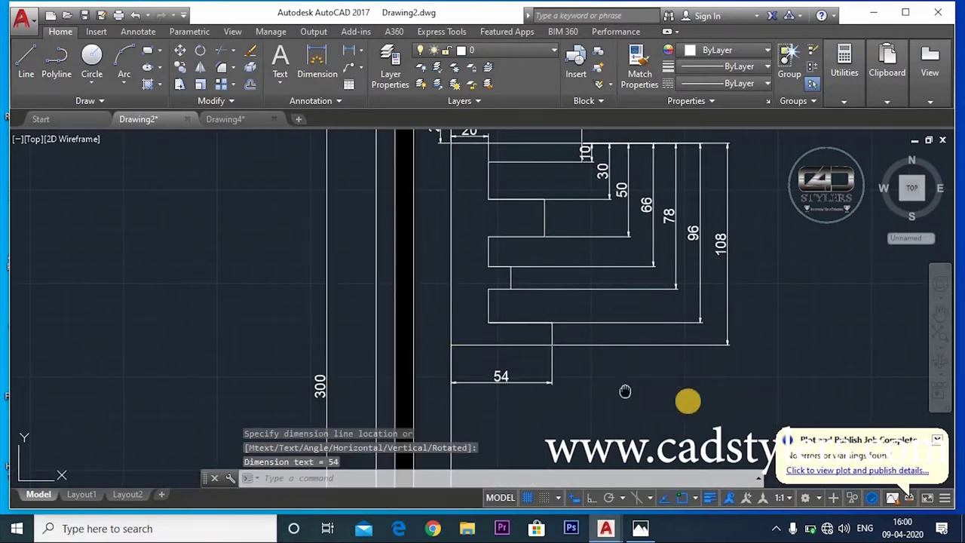
middle_drag(534, 361, 599, 371)
key(Return)
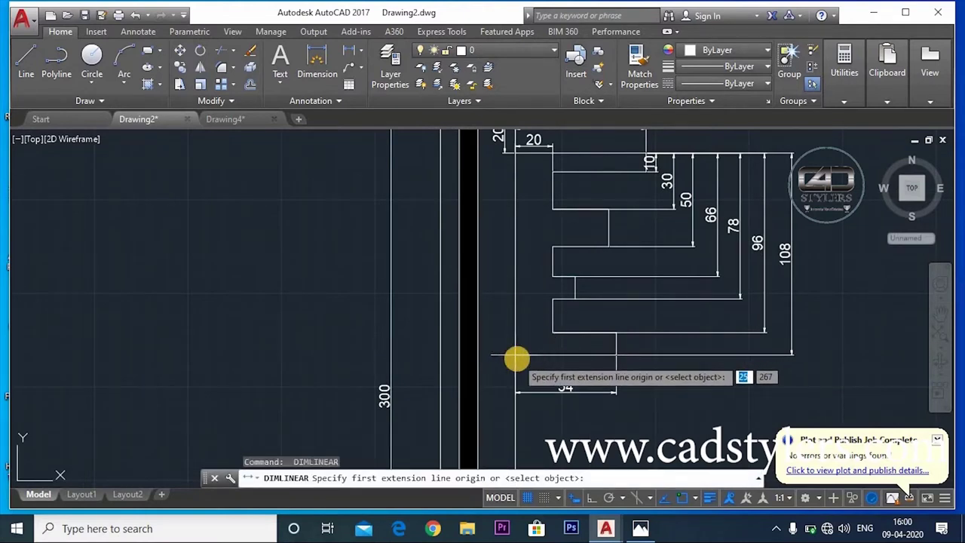
click(516, 356)
click(575, 332)
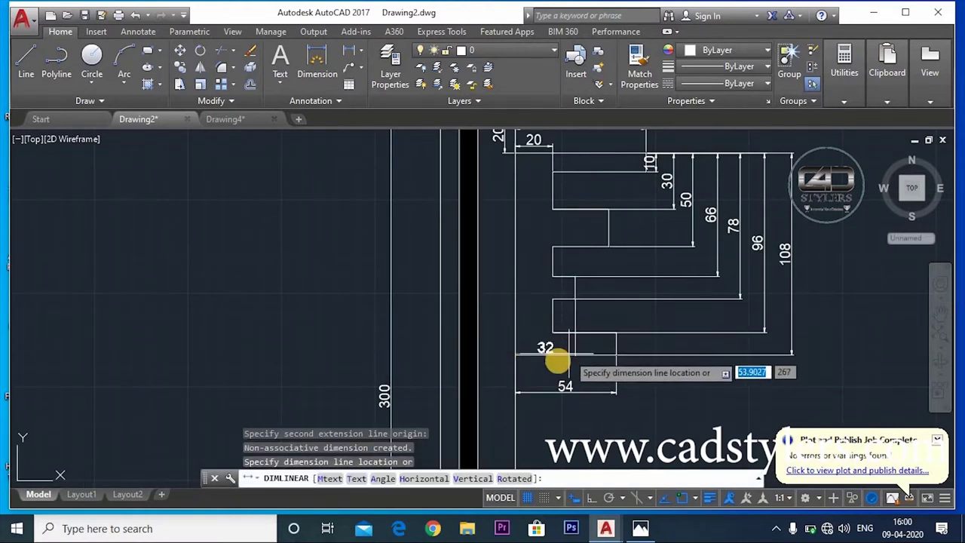
click(550, 375)
scroll(664, 370, down, 3)
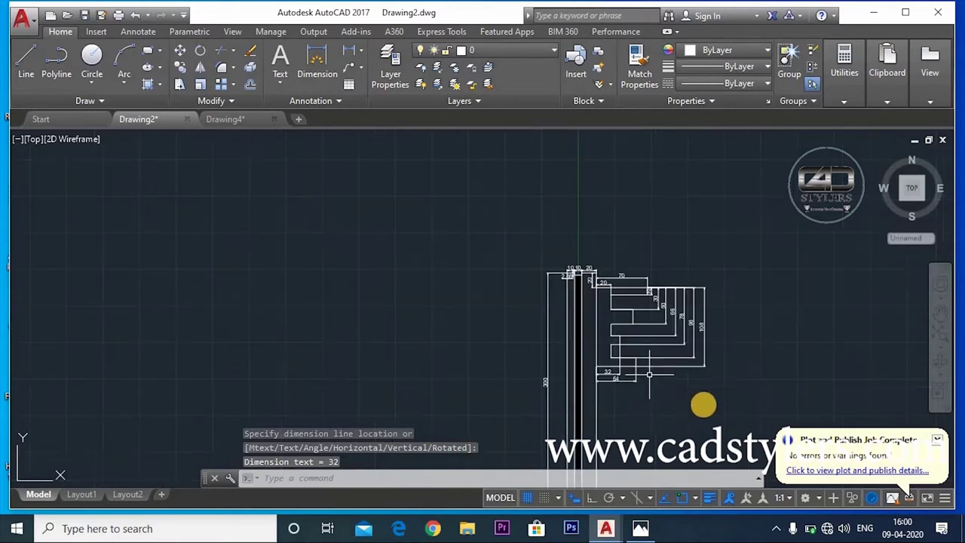
scroll(656, 365, up, 2)
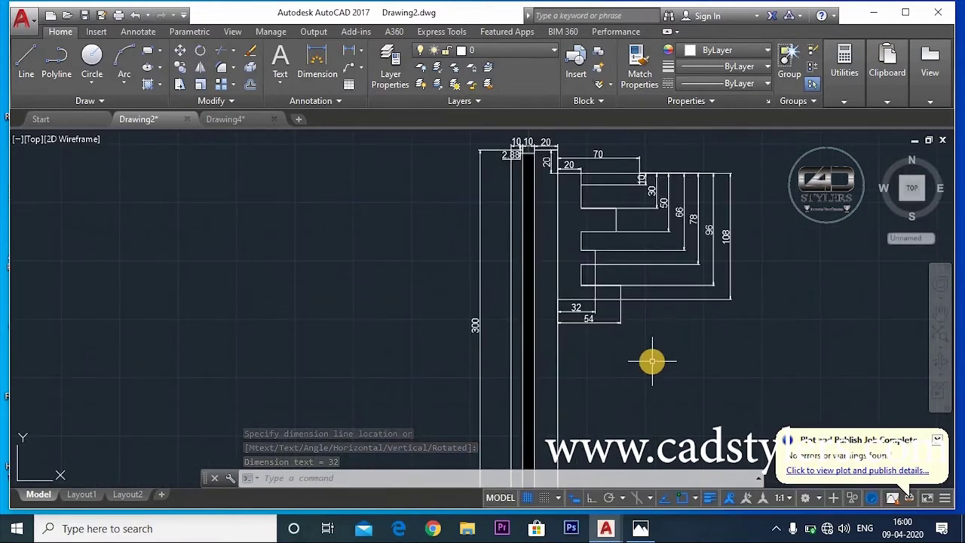
Step: Inspect the reference key drawing in Photos from the teeth down to the ellipse head
click(640, 528)
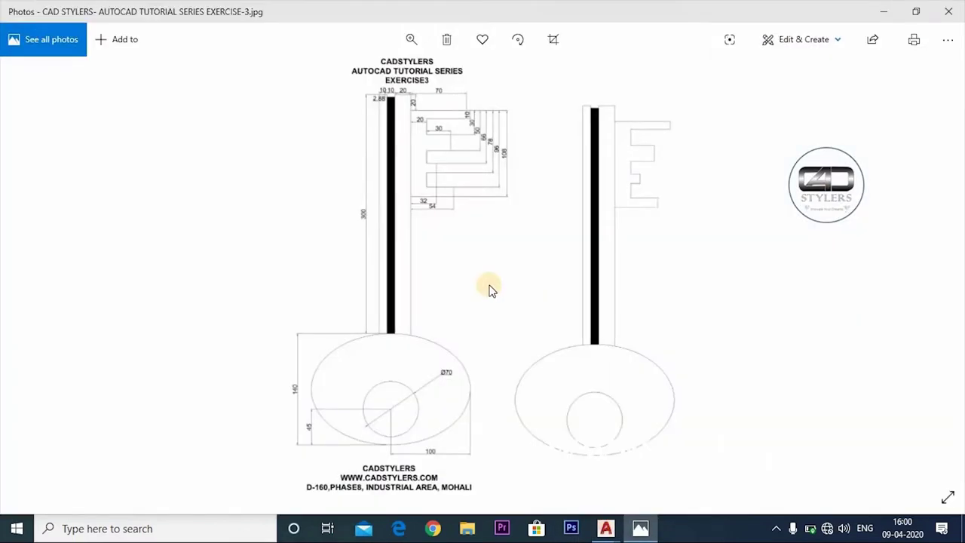
scroll(472, 280, up, 2)
scroll(568, 441, up, 3)
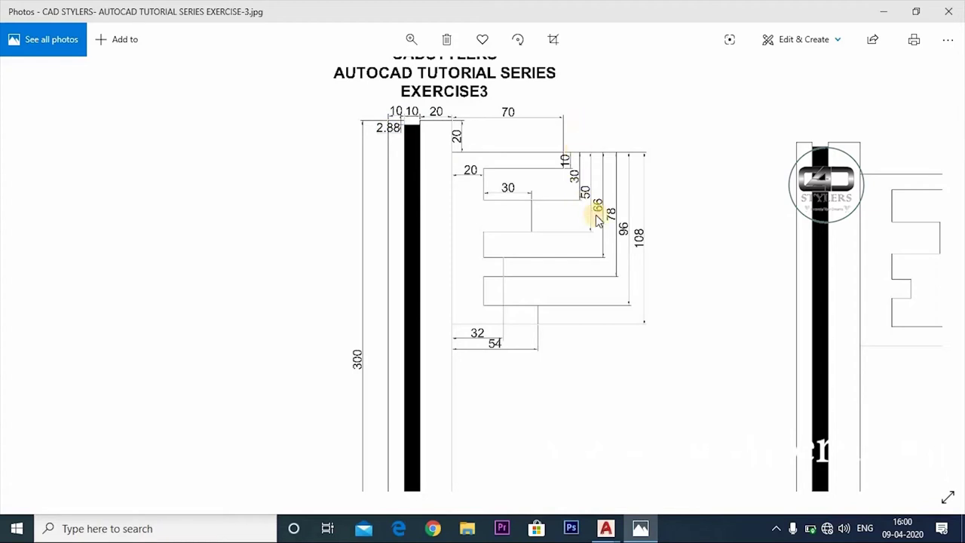
scroll(650, 268, down, 2)
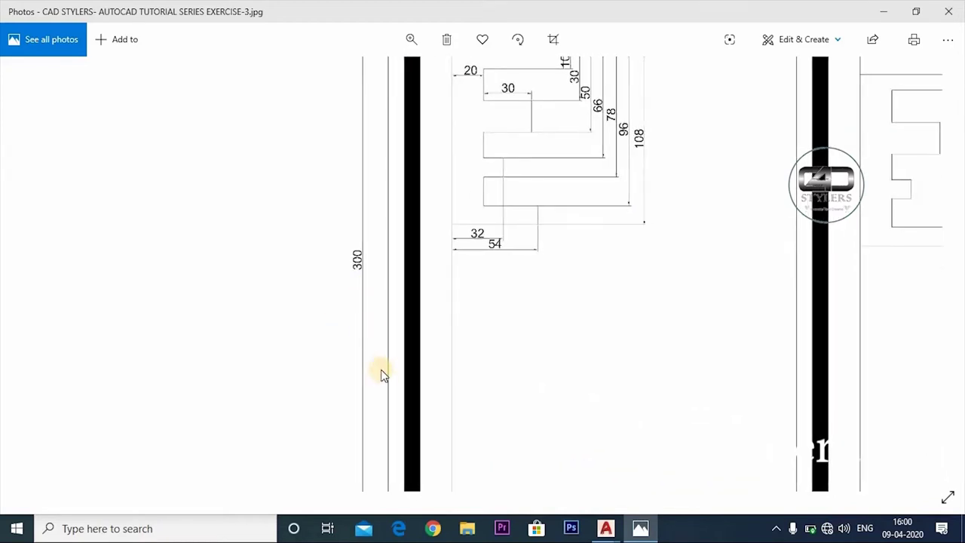
scroll(377, 279, down, 2)
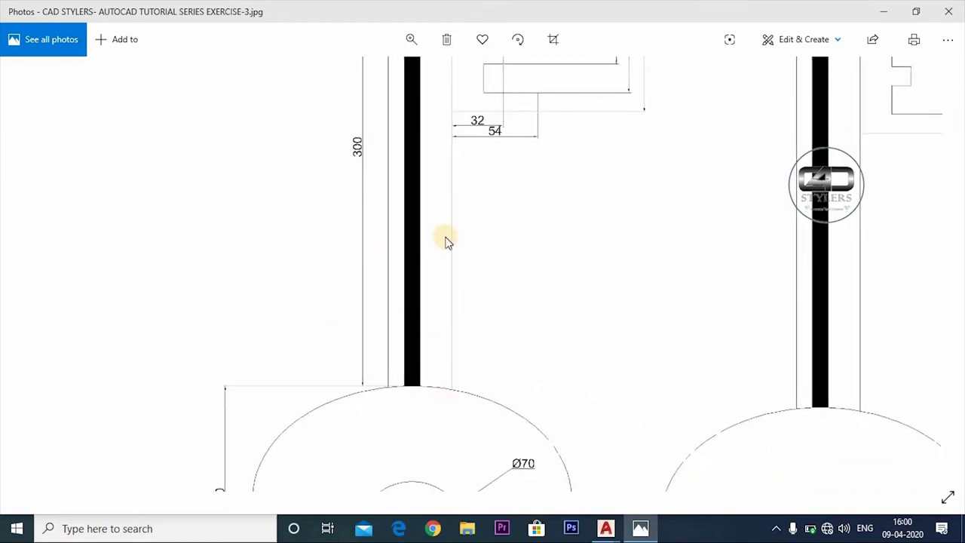
scroll(467, 286, down, 4)
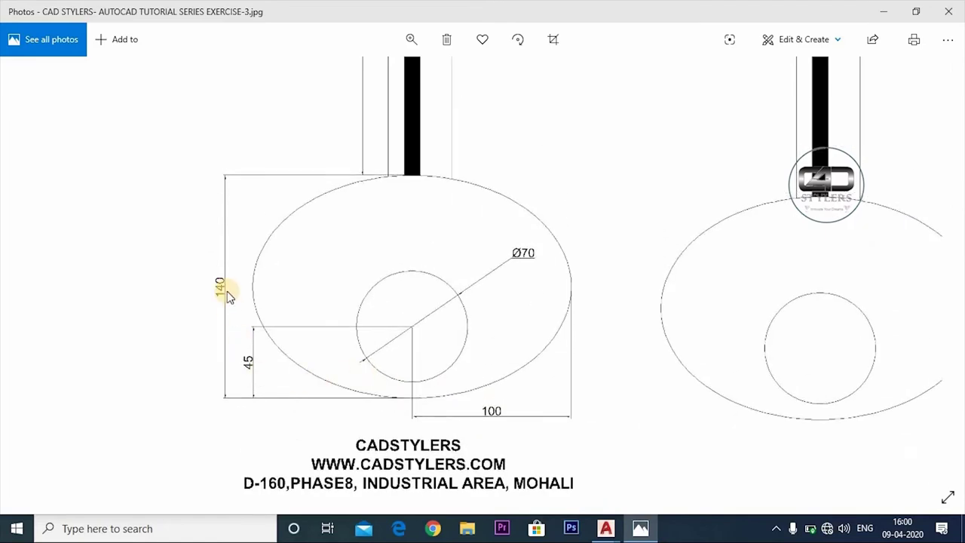
click(605, 528)
Step: Return to the AutoCAD drawing and fit the fully dimensioned key in view
click(686, 471)
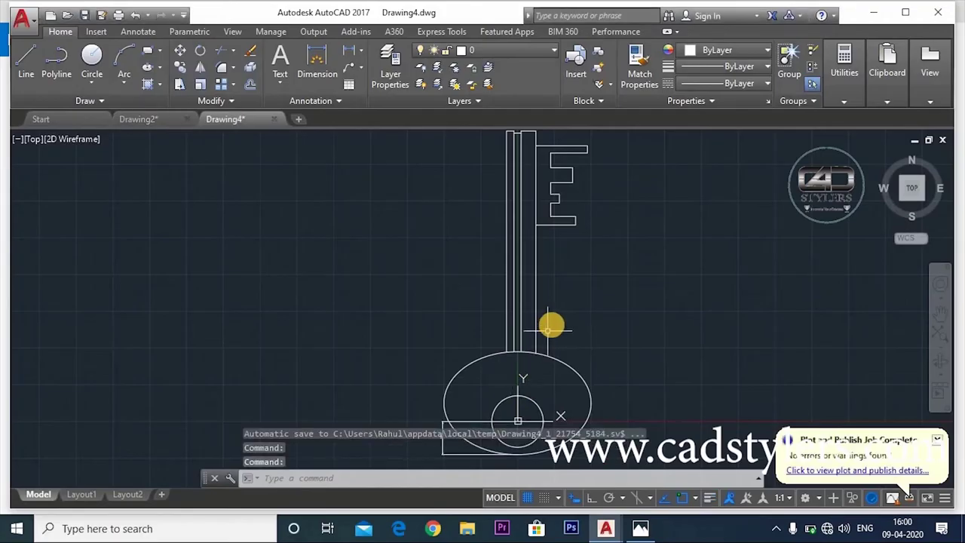
scroll(646, 368, down, 2)
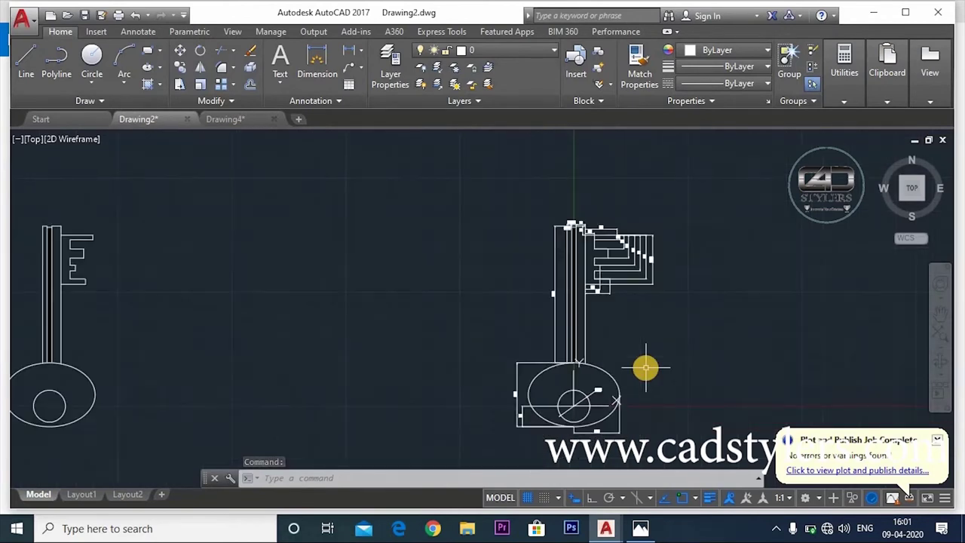
mouse_move(645, 368)
middle_down()
mouse_move(435, 343)
mouse_move(507, 373)
middle_up()
scroll(516, 392, up, 2)
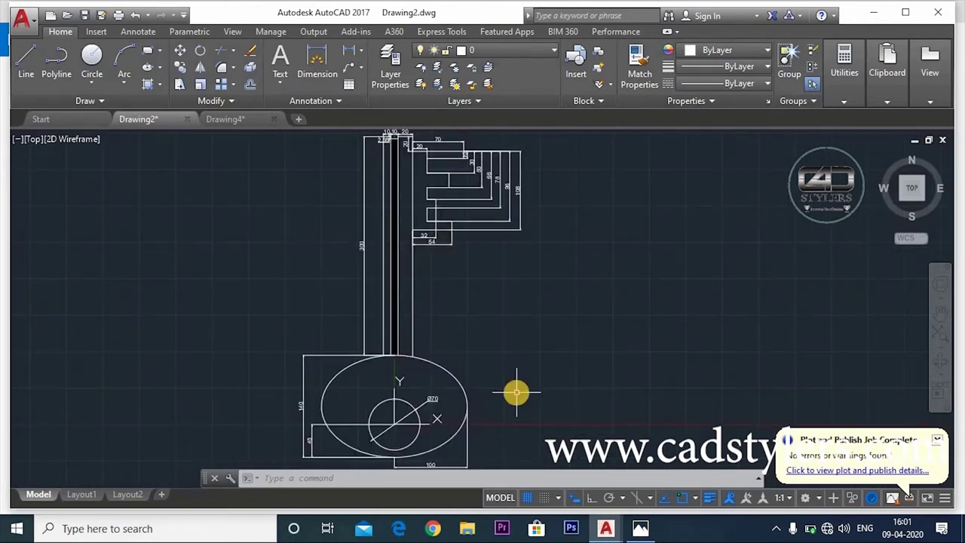
click(640, 527)
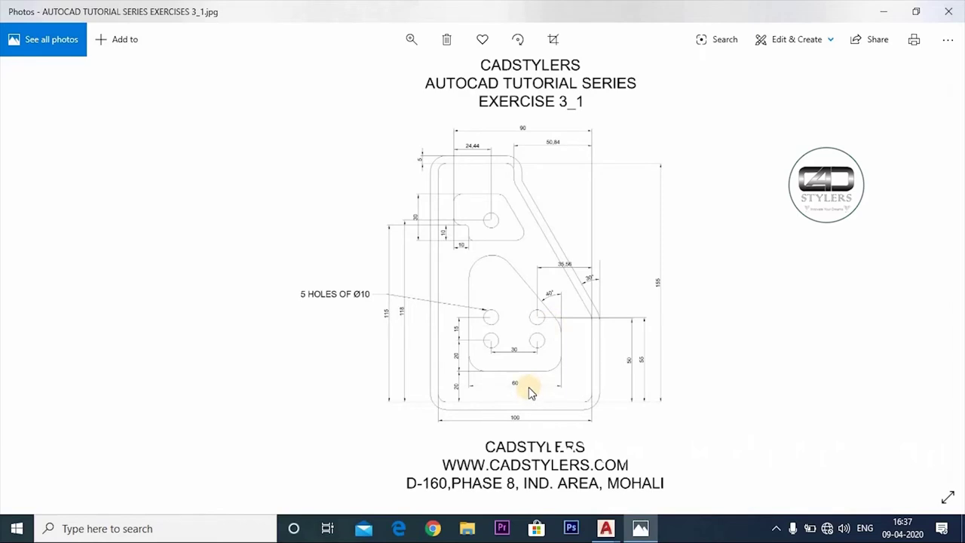
Step: Zoom and pan the Exercise 3_1 reference to study the Ø10 hole spacing and cutout
scroll(528, 387, up, 3)
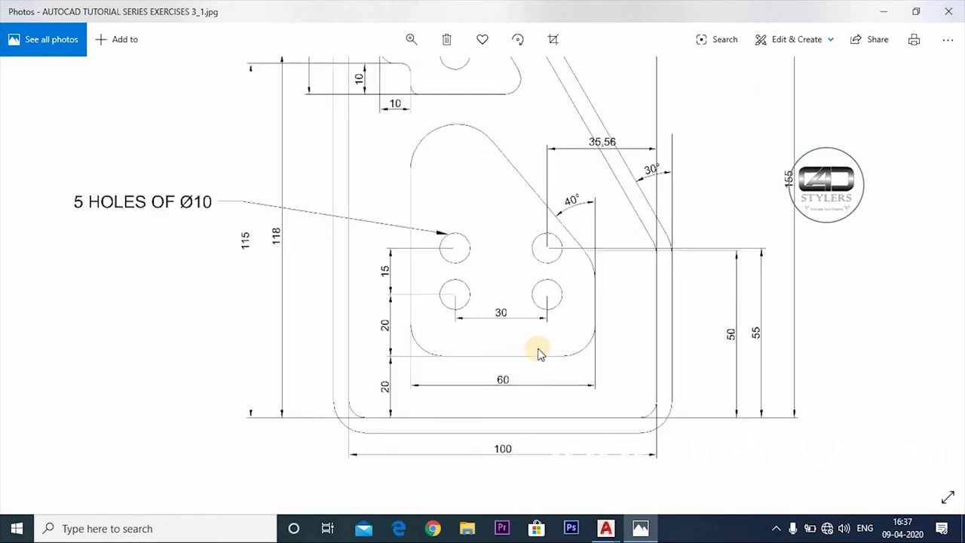
scroll(538, 352, down, 3)
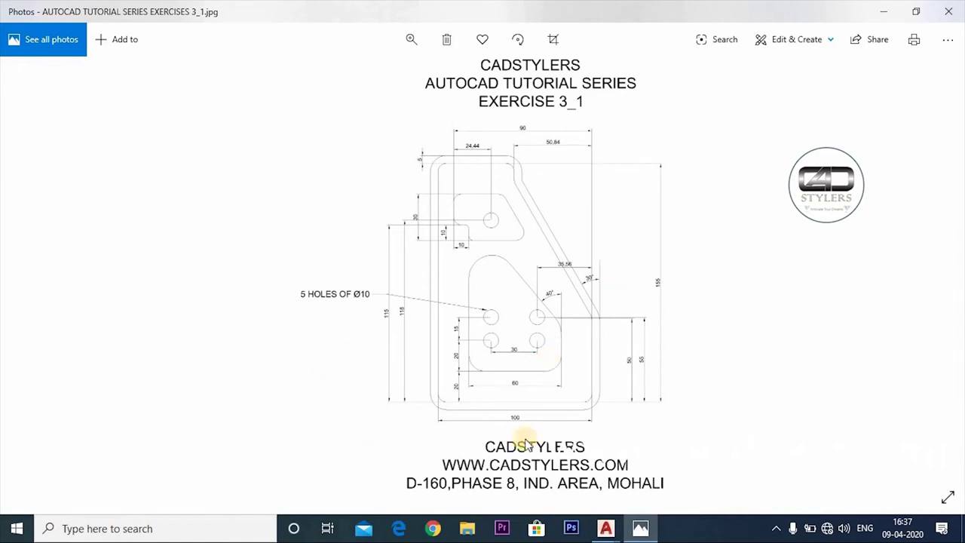
scroll(481, 434, up, 3)
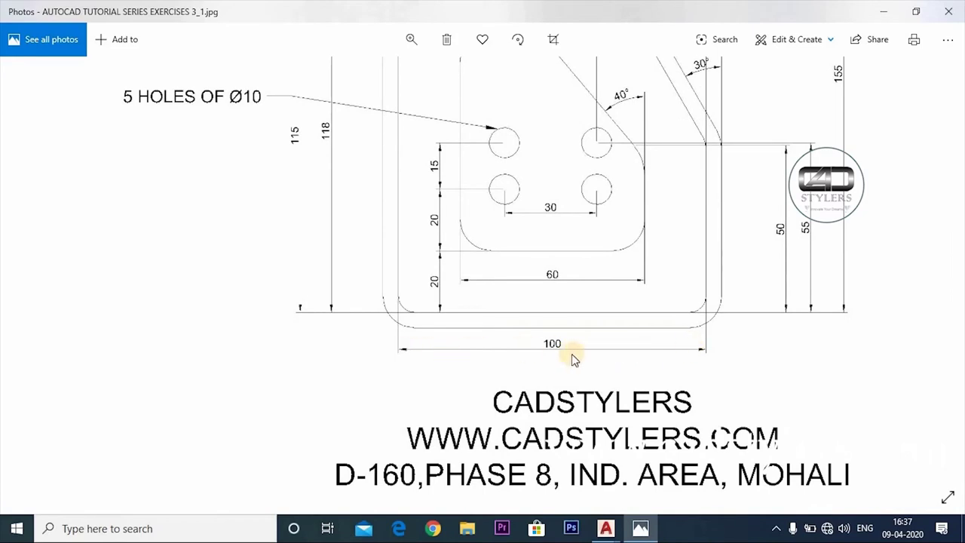
drag(532, 377, 491, 390)
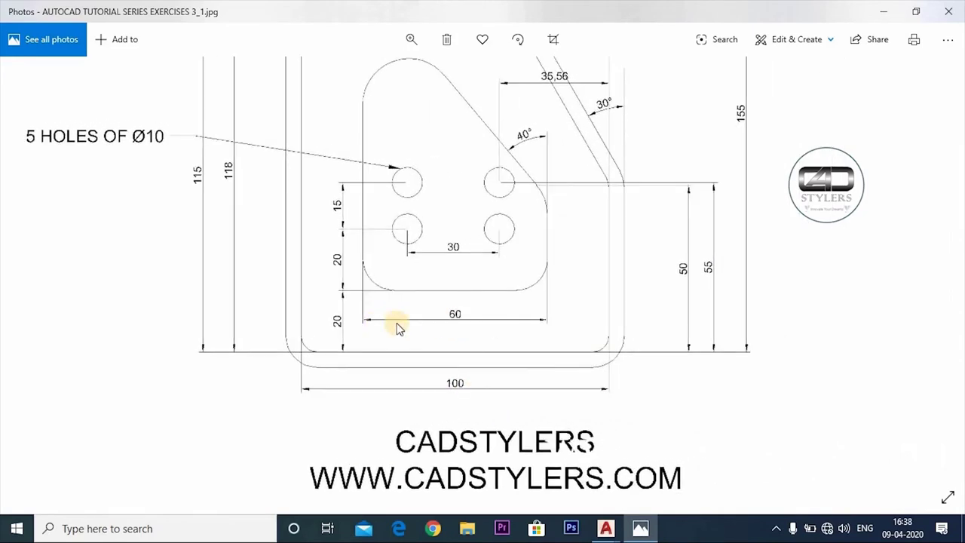
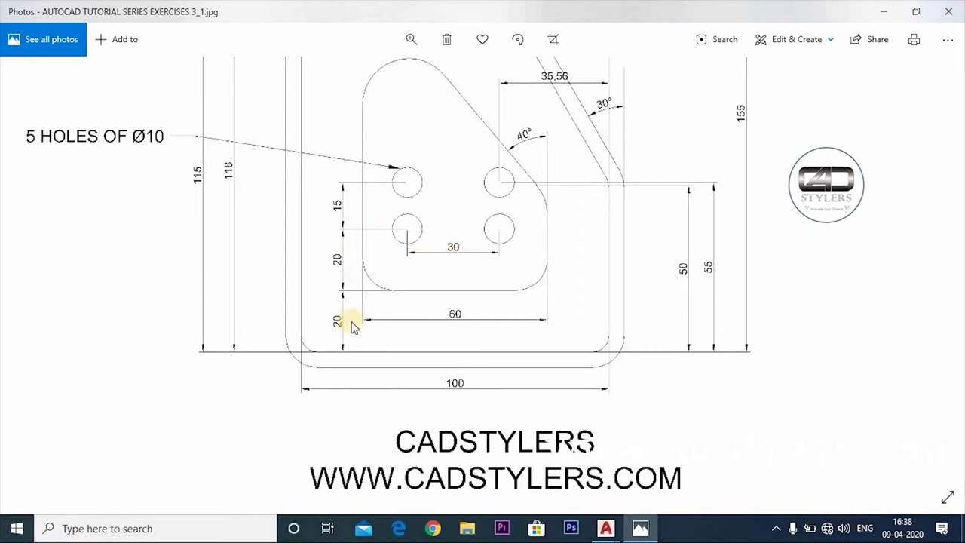
Step: Pan and zoom around the reference drawing to study its holes, edges and dimensions
scroll(491, 383, up, 3)
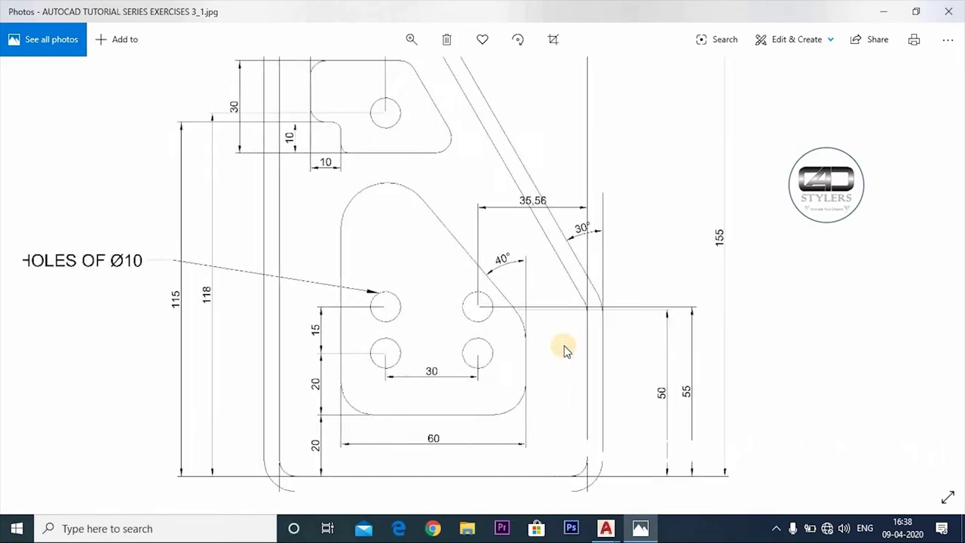
drag(677, 408, 663, 370)
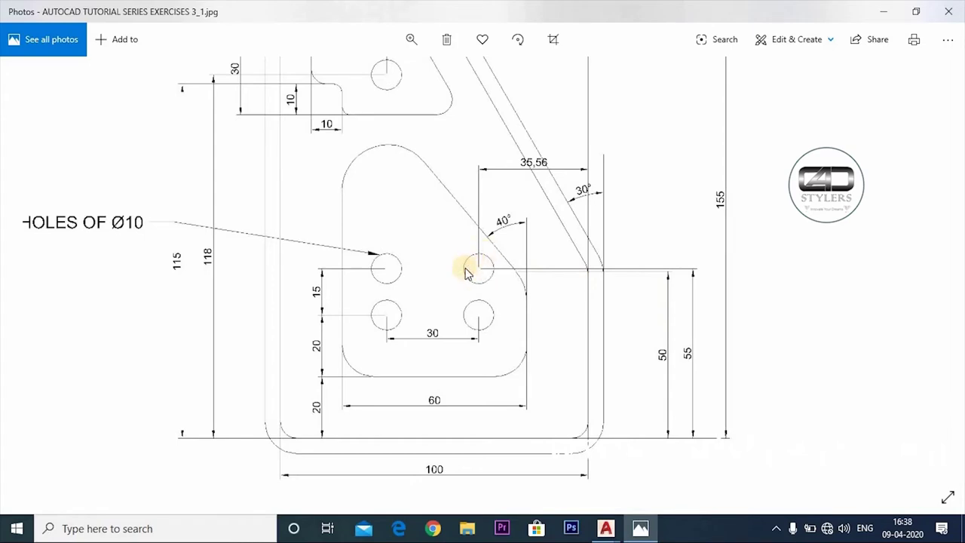
drag(642, 386, 578, 436)
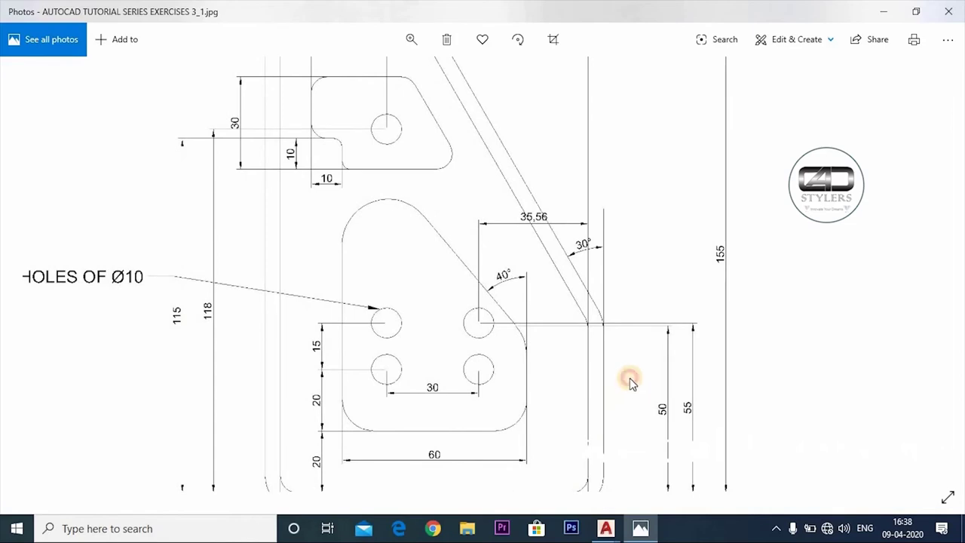
ctrl+scroll(630, 381, down, 5)
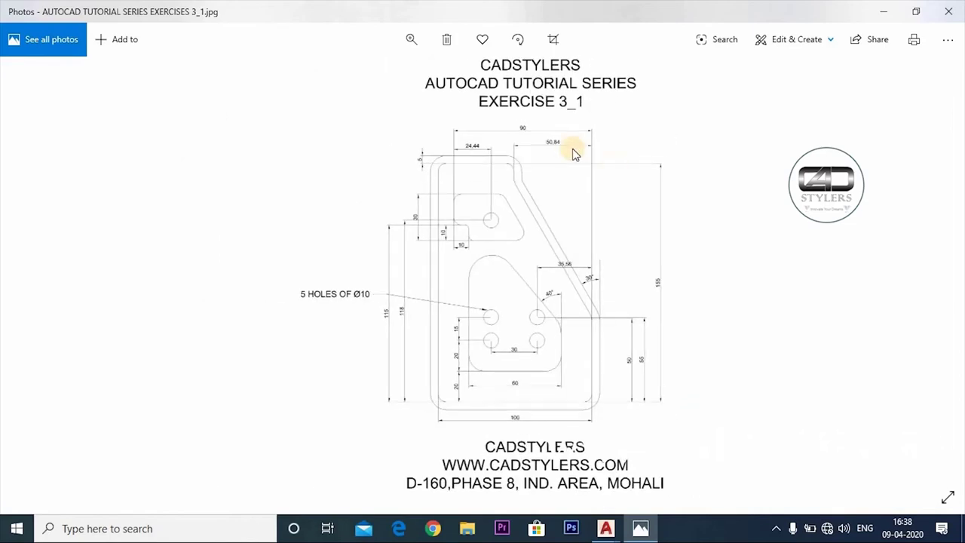
double_click(659, 289)
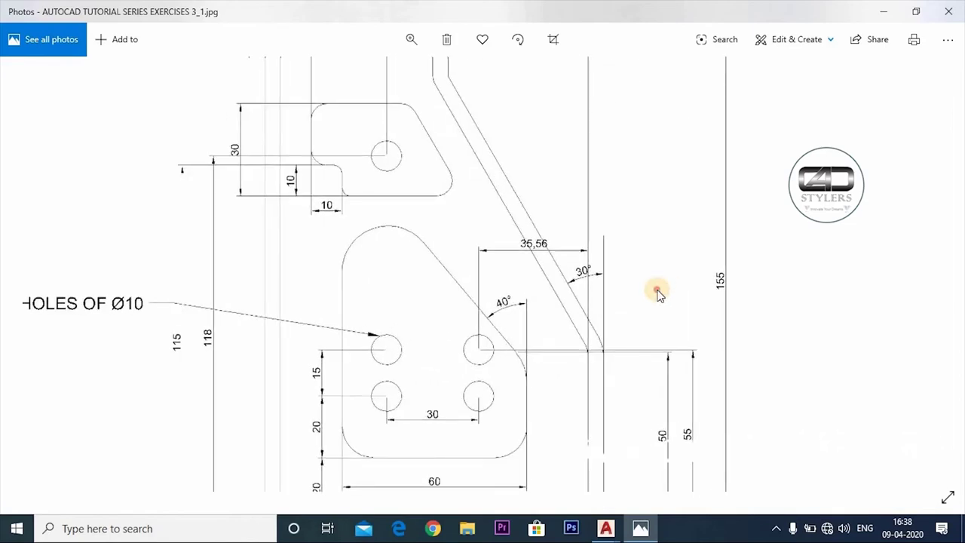
scroll(658, 292, up, 3)
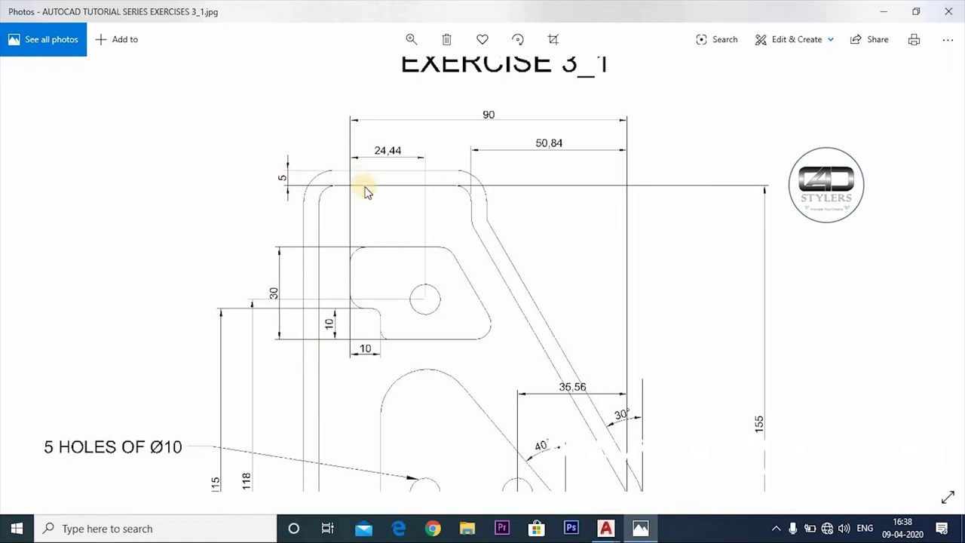
scroll(554, 248, down, 2)
scroll(565, 300, up, 2)
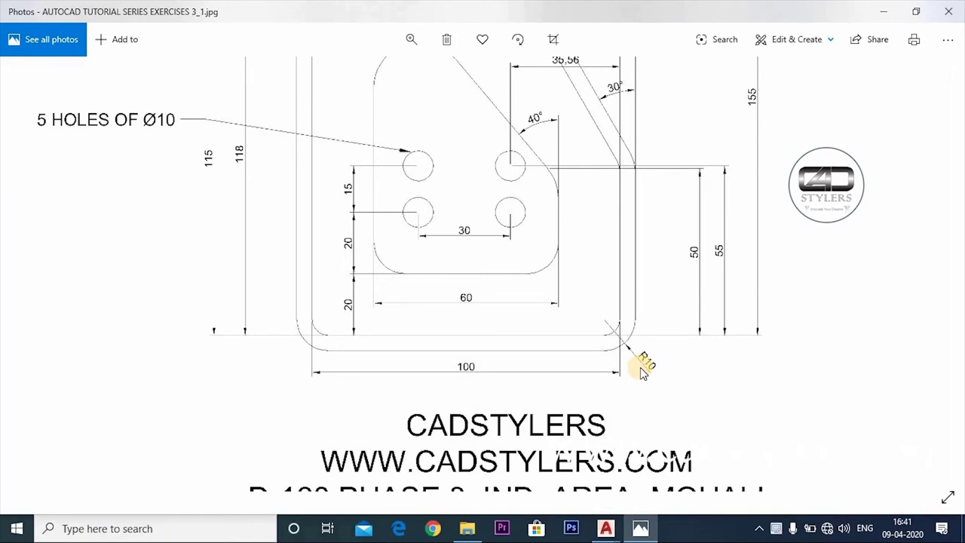
drag(641, 370, 684, 427)
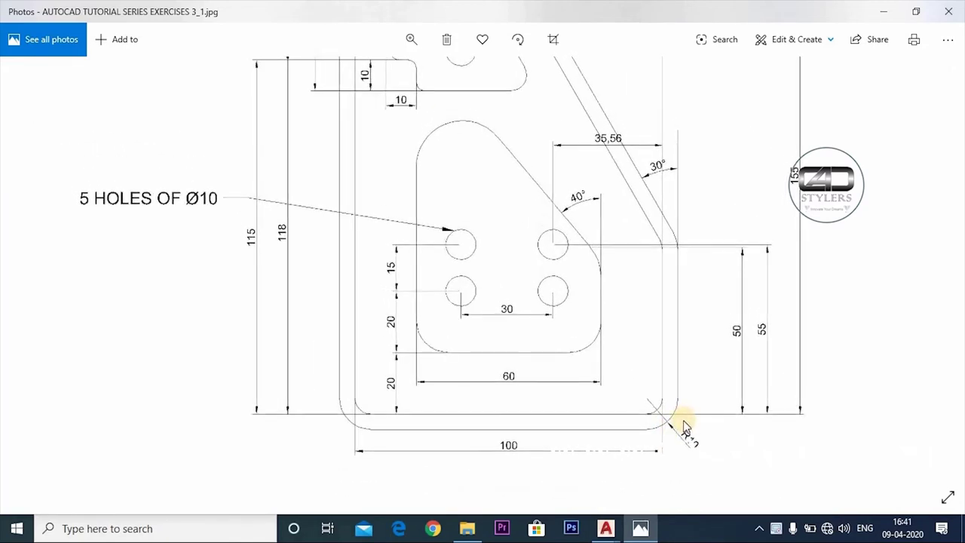
mouse_move(616, 356)
mouse_down()
mouse_move(587, 317)
mouse_move(593, 377)
mouse_up()
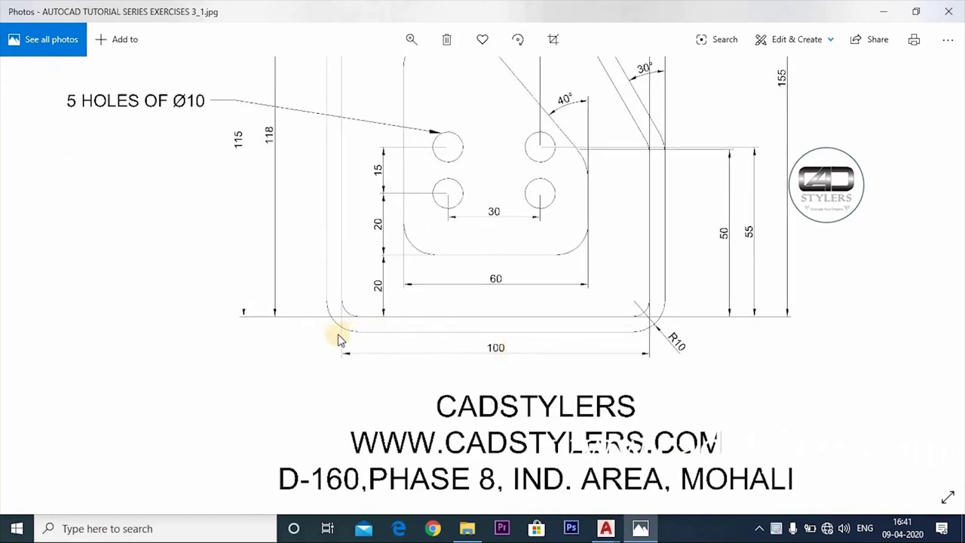
drag(643, 355, 586, 438)
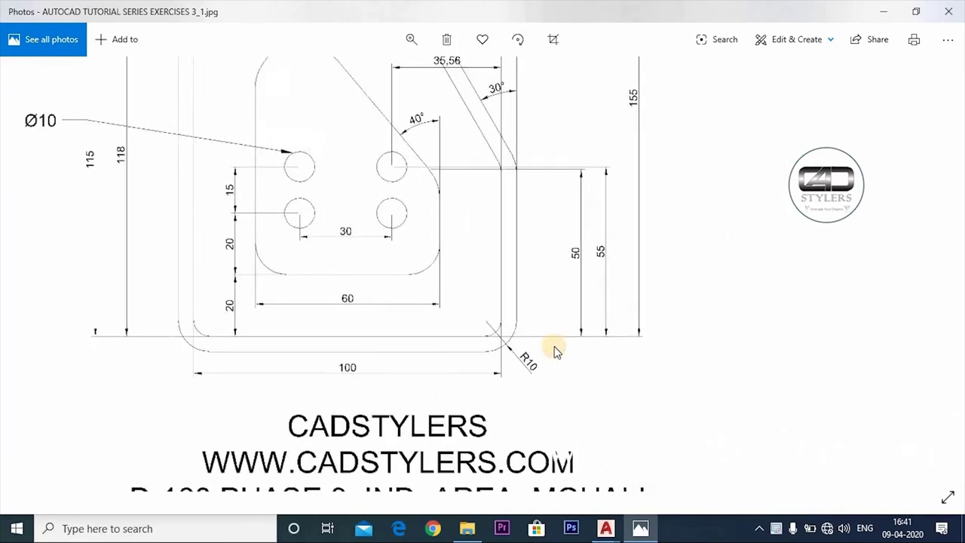
drag(702, 277, 704, 308)
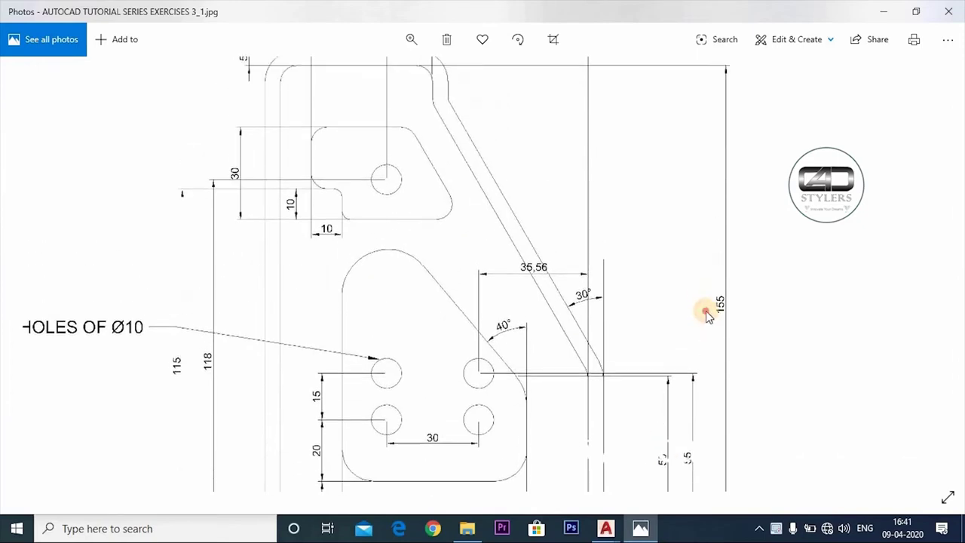
scroll(658, 231, down, 3)
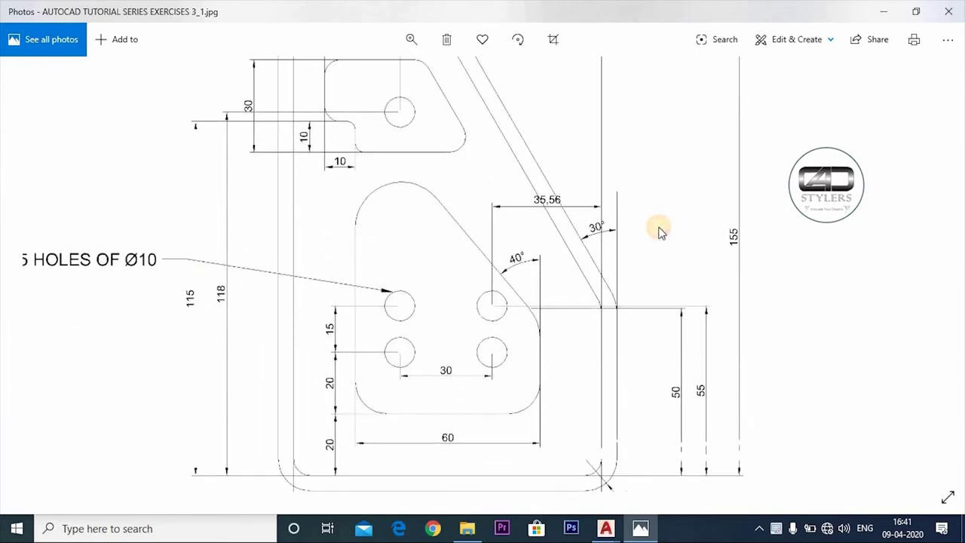
drag(655, 248, 605, 266)
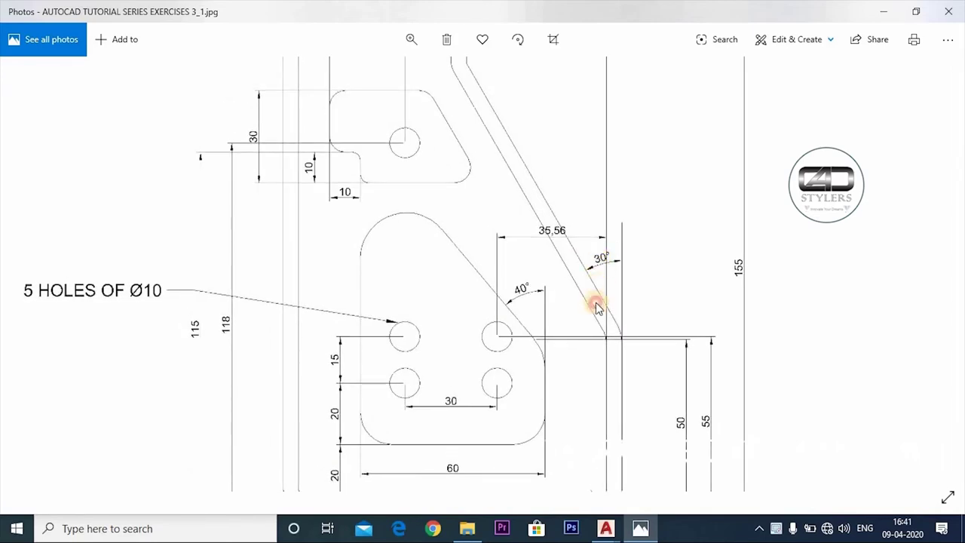
drag(596, 305, 594, 319)
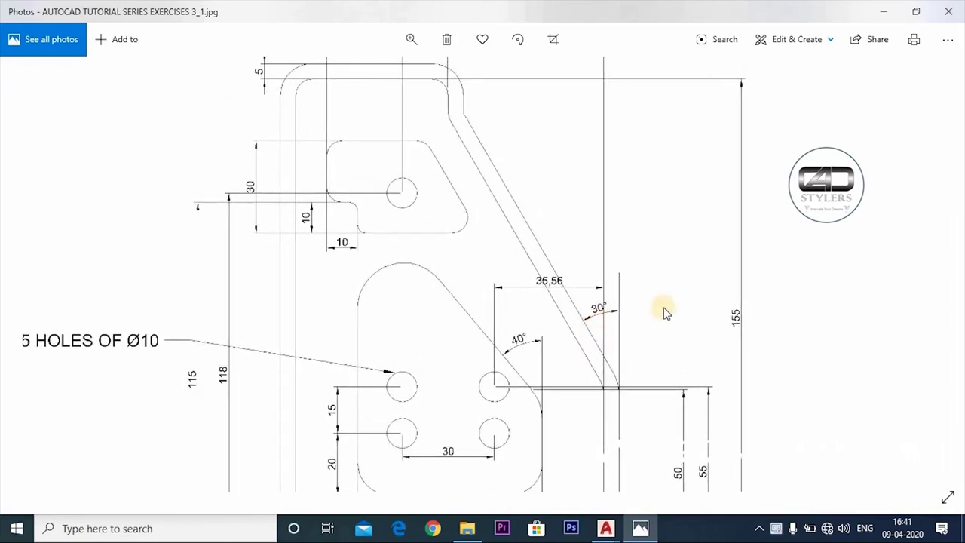
Step: Draw a 100 by 155 rectangle from the origin and zoom to show all of it
key(alt+Tab)
text(TE)
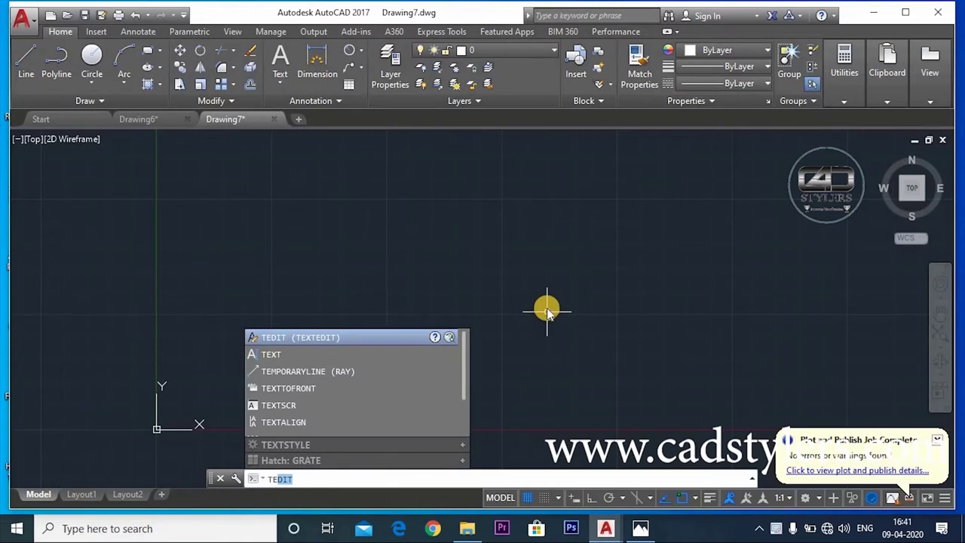
text(RECTANG)
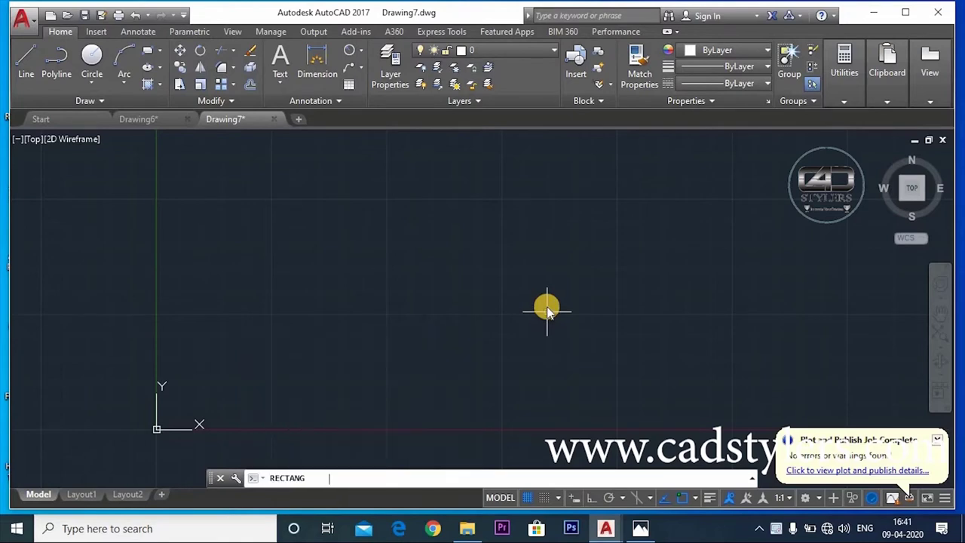
key(Return)
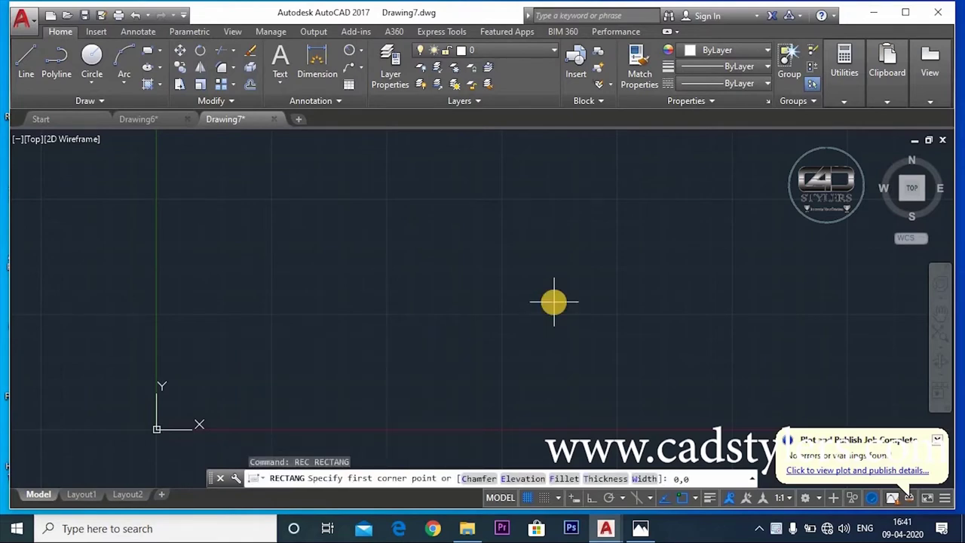
key(Return)
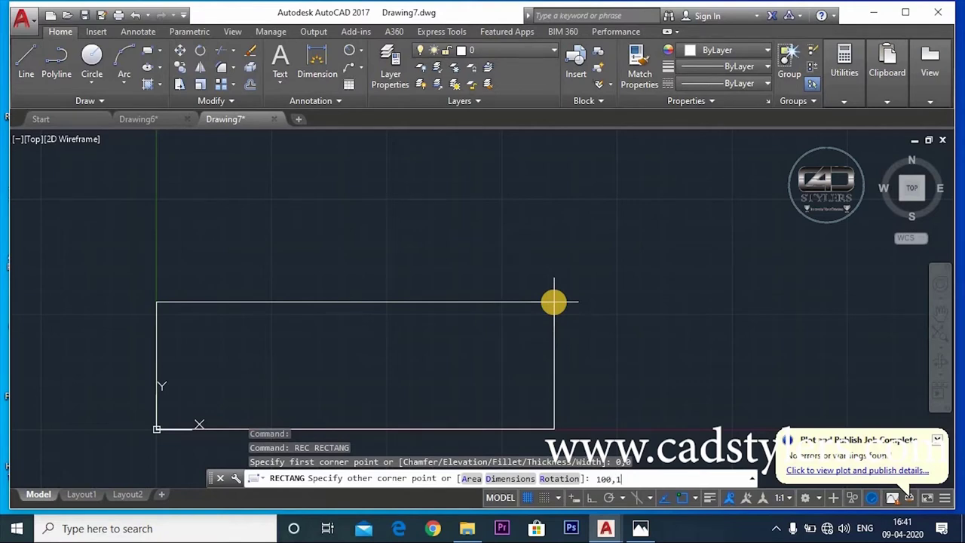
key(Return)
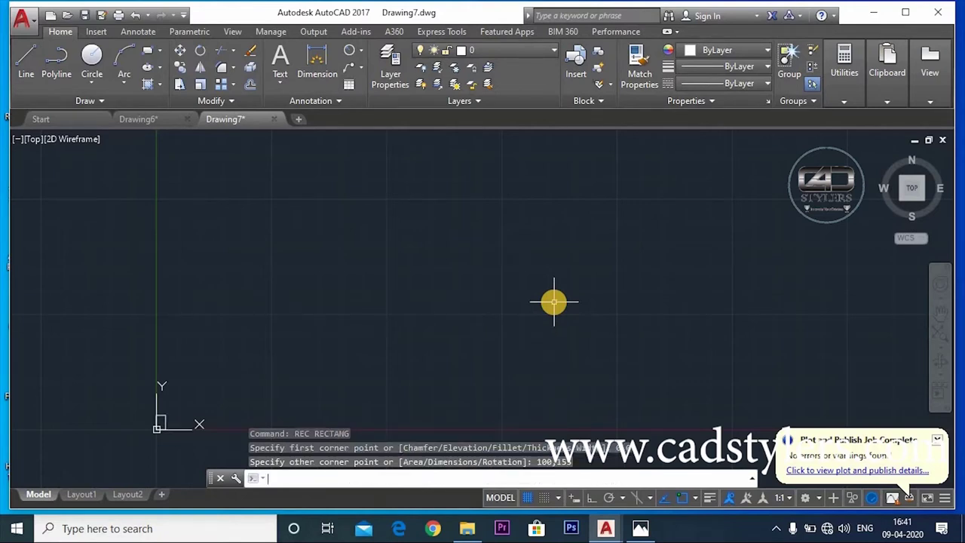
text(z)
key(Return)
text(a)
key(Return)
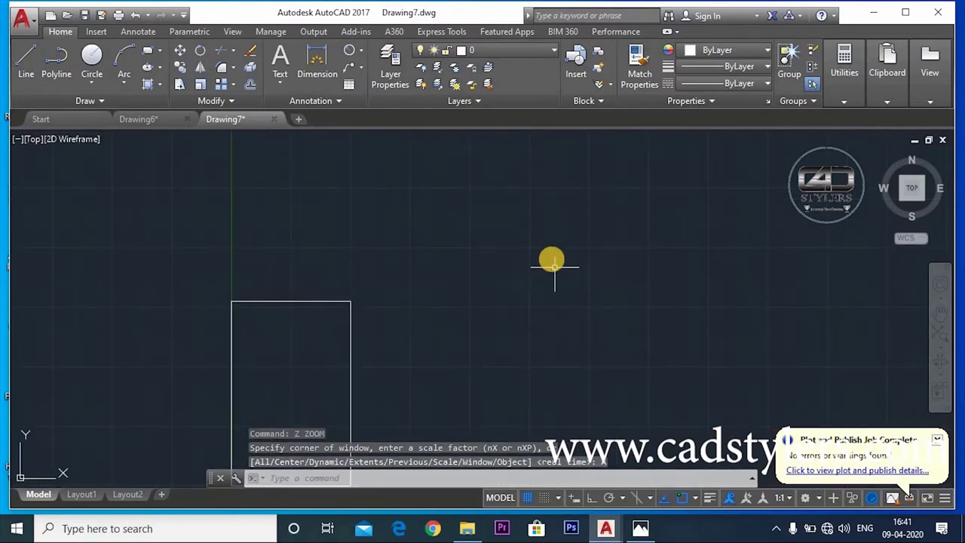
middle_drag(491, 328, 592, 253)
Step: Chamfer the rectangle's upper-right corner with length 100 at 30° between the right and top edges
text(c)
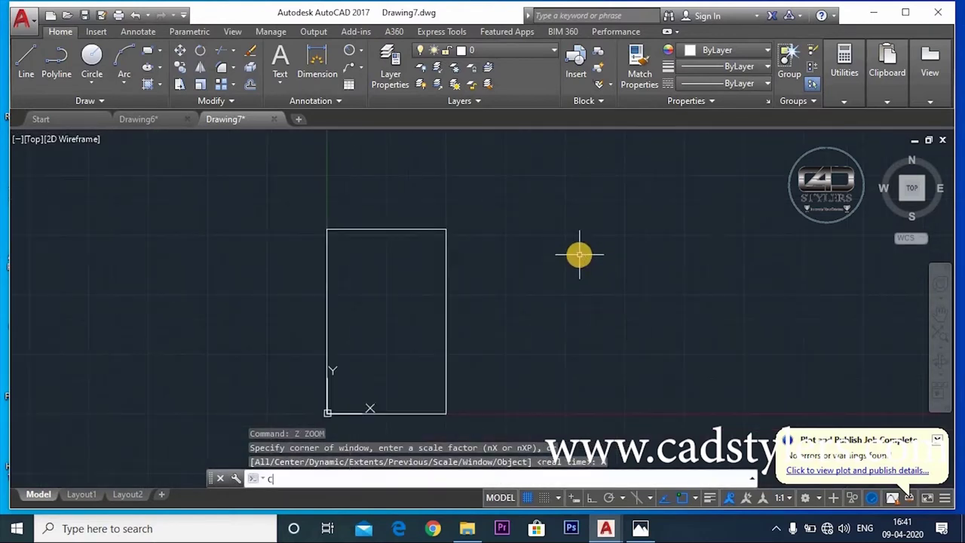
text(ha)
key(Return)
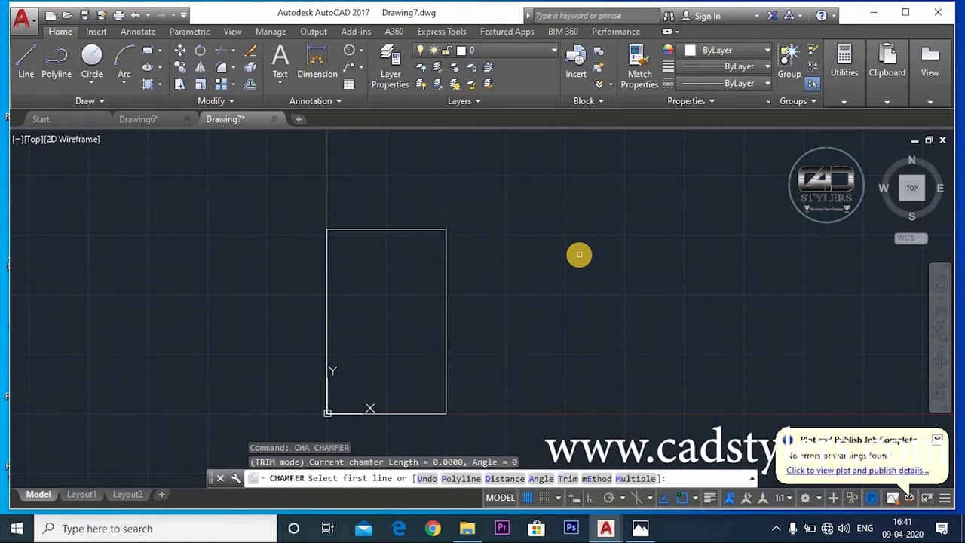
text(a)
key(Return)
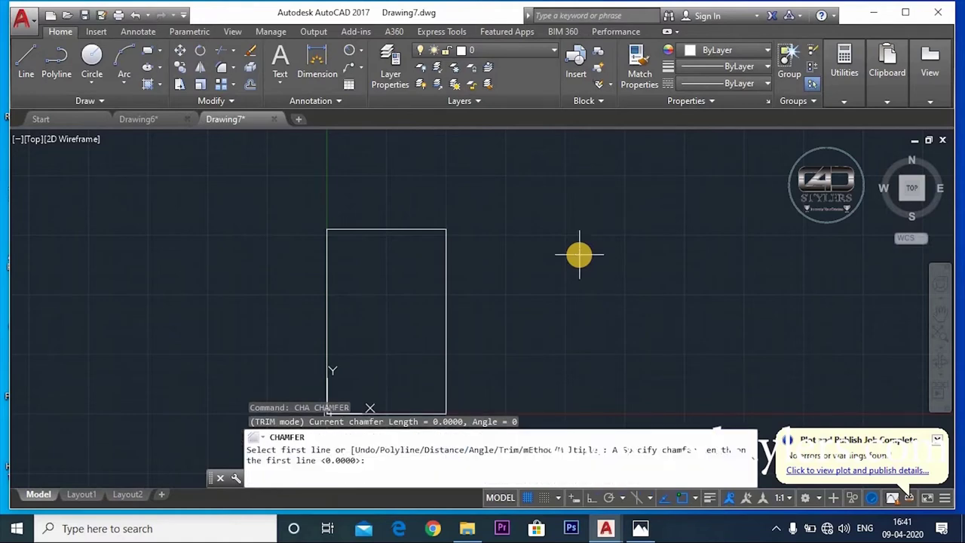
click(640, 528)
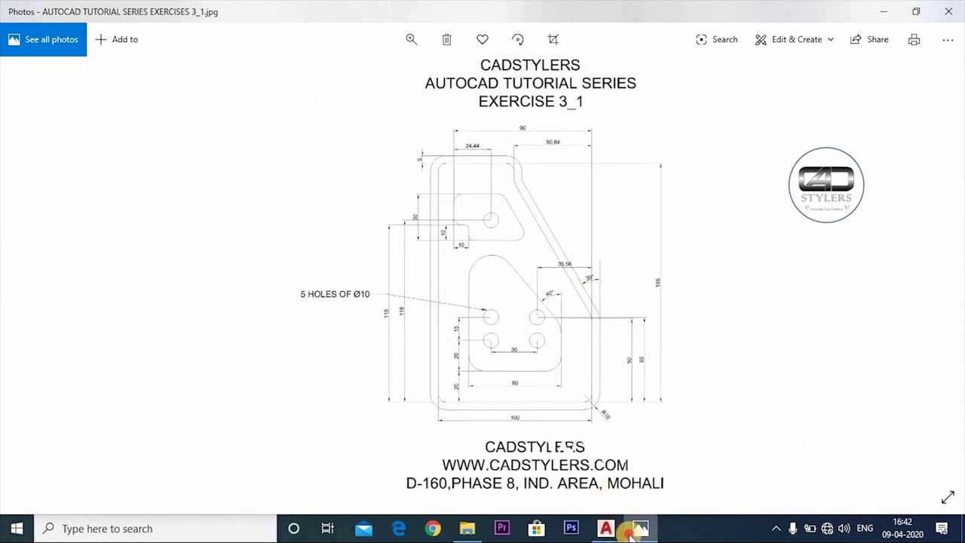
click(605, 528)
text(100)
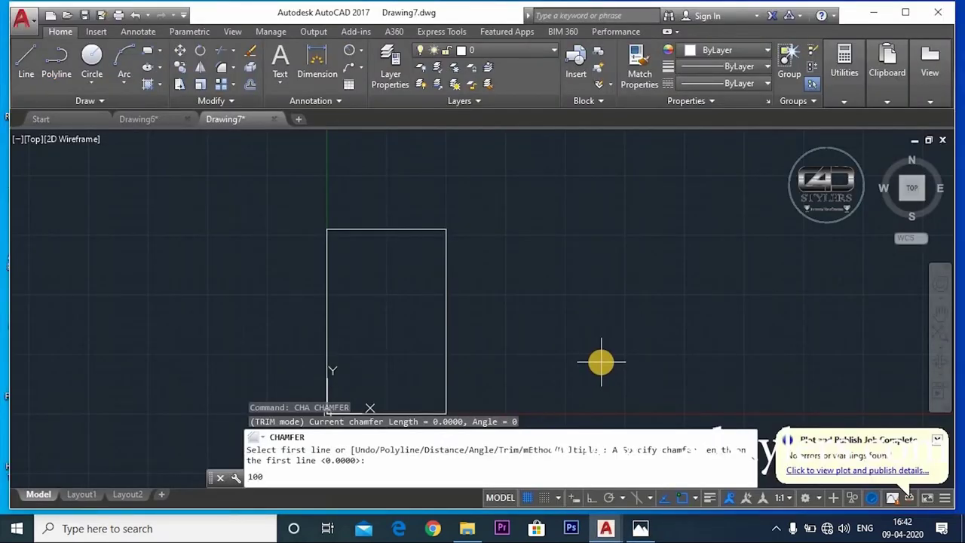
key(Return)
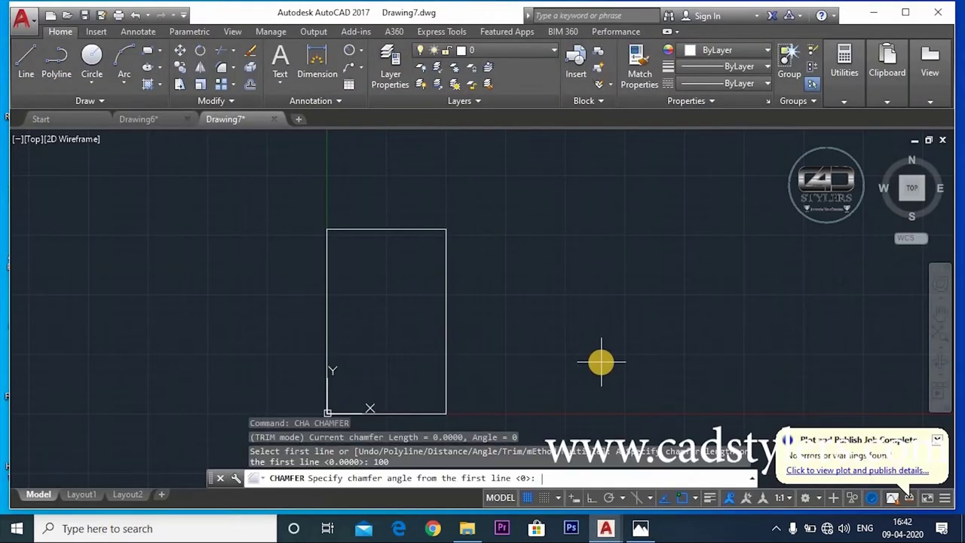
text(30)
key(Return)
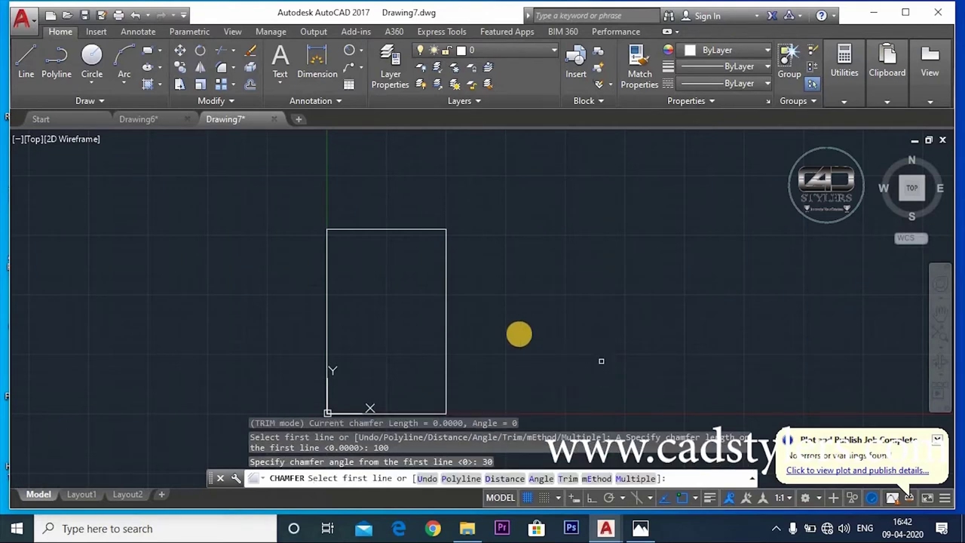
click(445, 364)
click(382, 228)
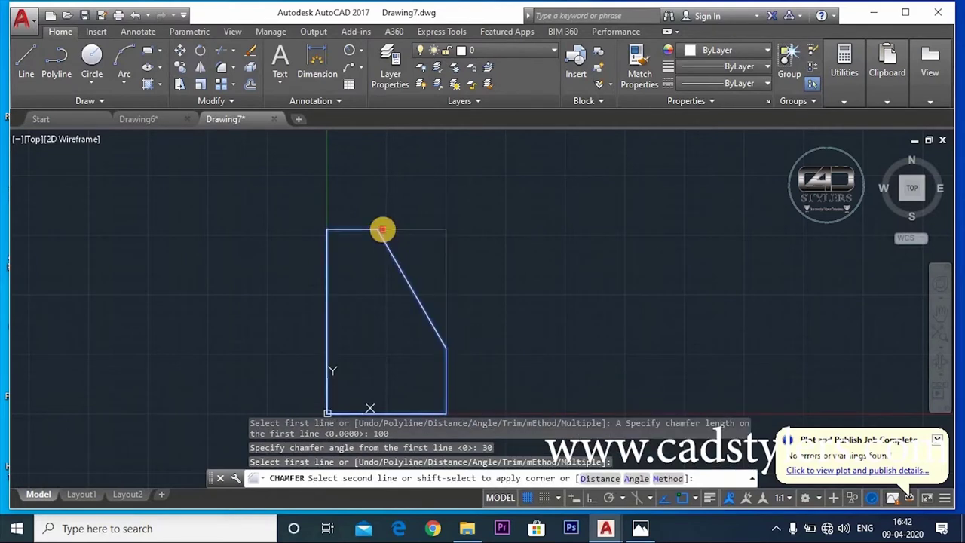
middle_drag(511, 336, 567, 330)
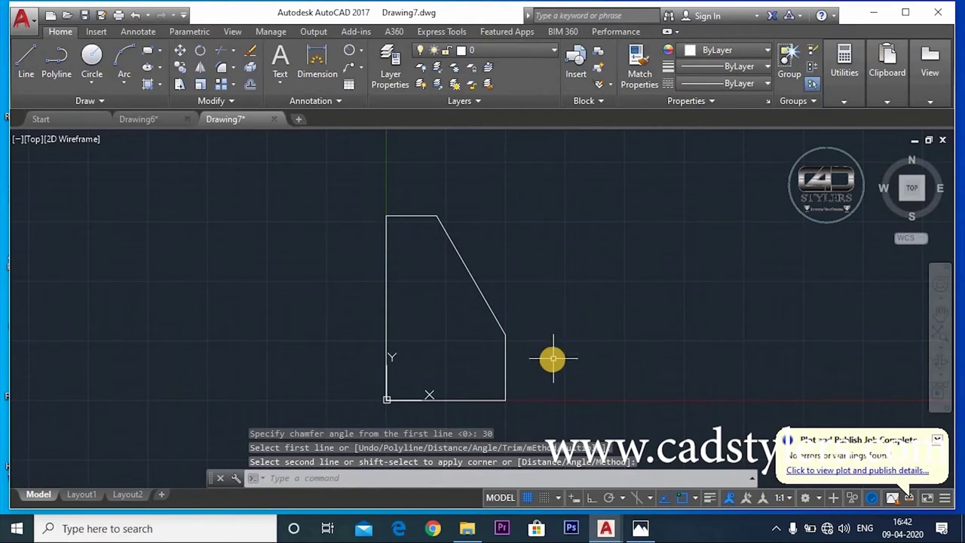
middle_drag(558, 362, 591, 340)
key(Escape)
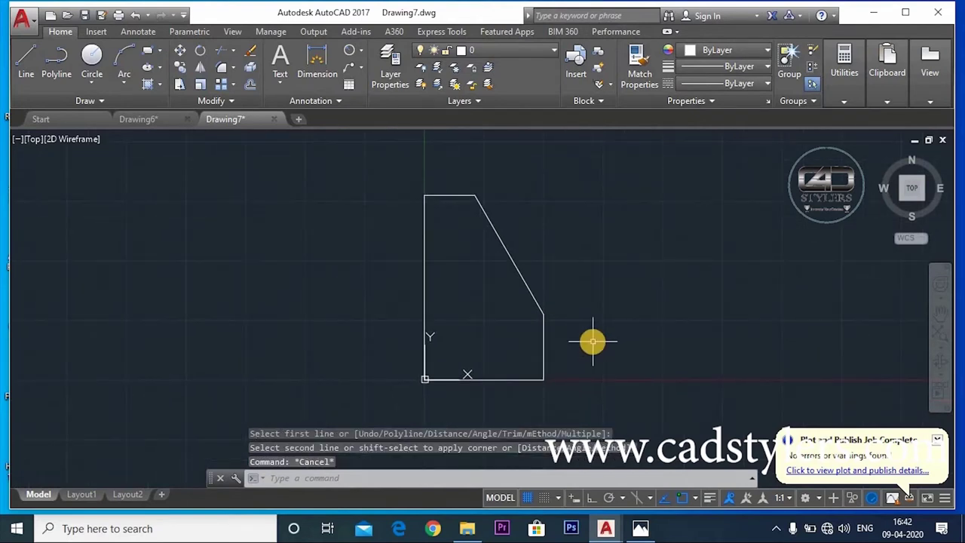
click(640, 528)
scroll(515, 207, up, 2)
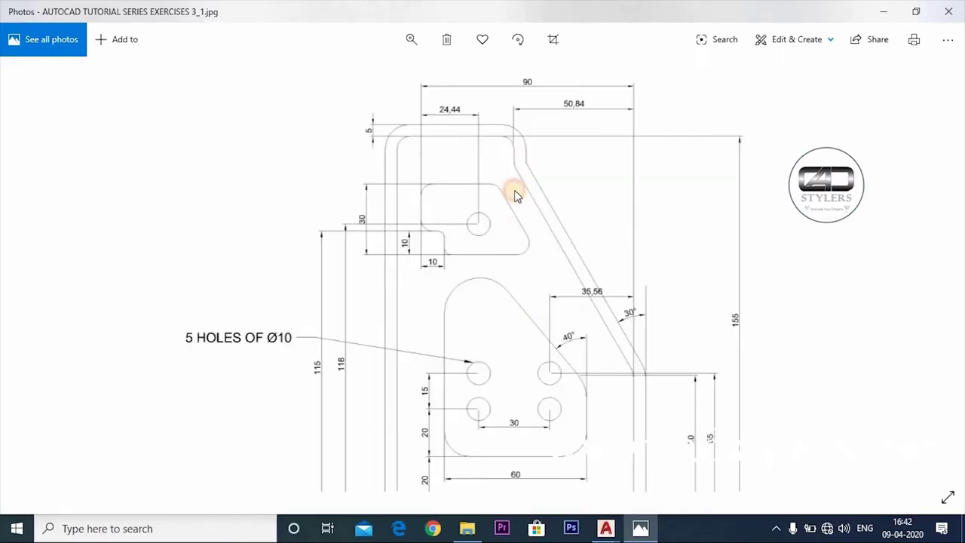
scroll(513, 159, up, 2)
drag(510, 149, 513, 177)
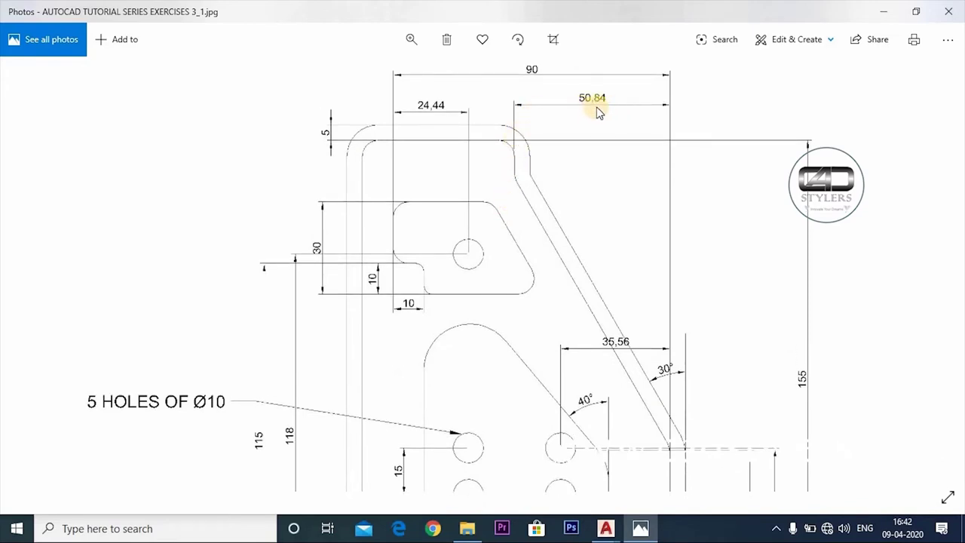
scroll(571, 371, down, 5)
key(alt+Tab)
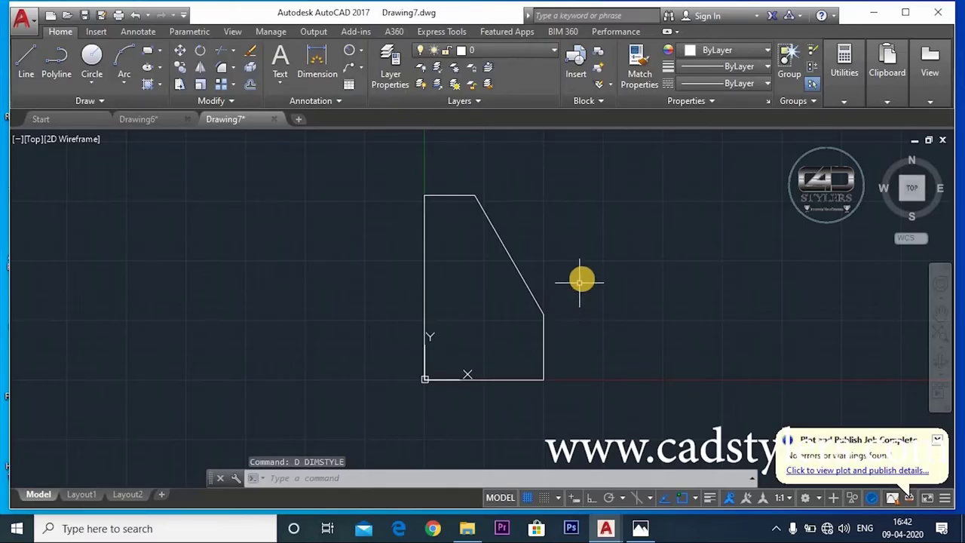
Step: Offset the outline toward its inside at the set distance
text(o)
key(Return)
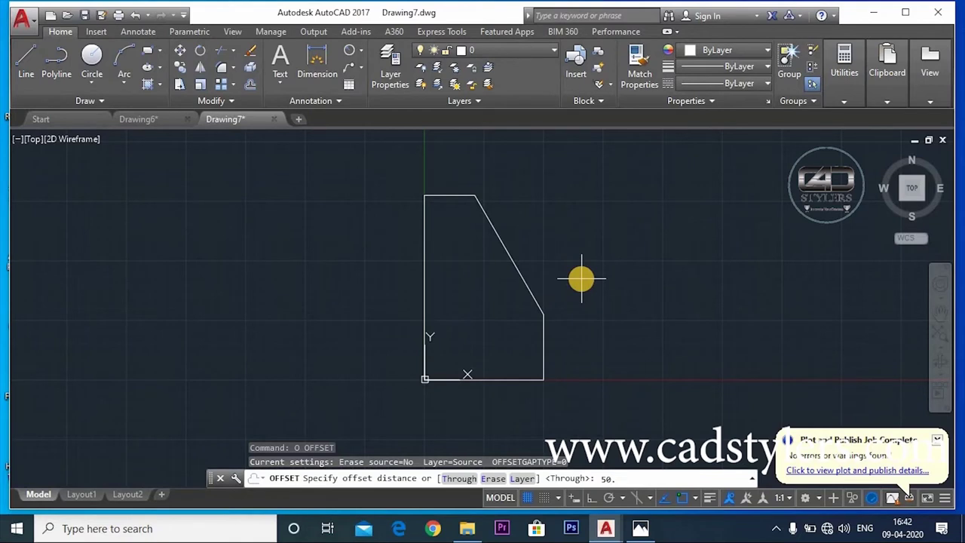
key(Return)
click(542, 351)
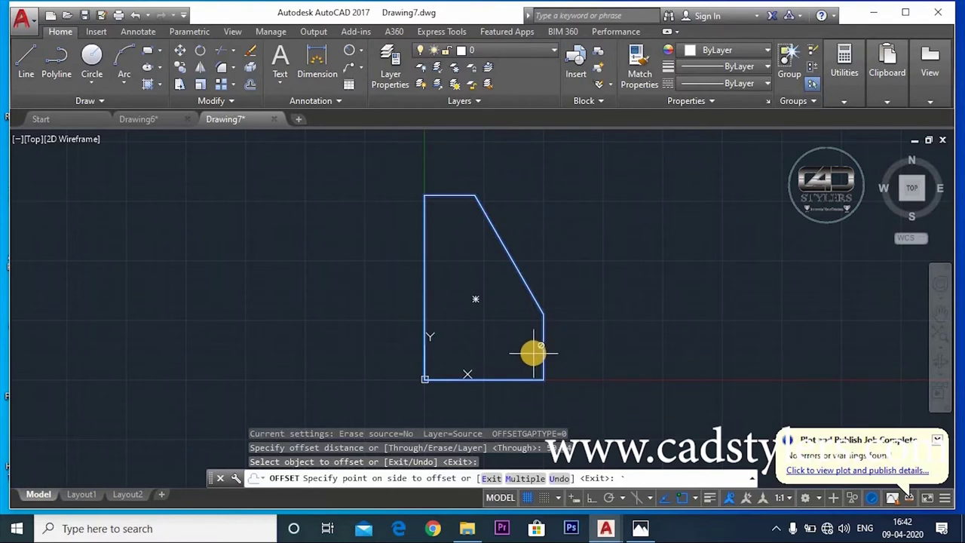
click(533, 352)
Step: Explode the outline into separate lines
text(x)
key(Return)
click(629, 334)
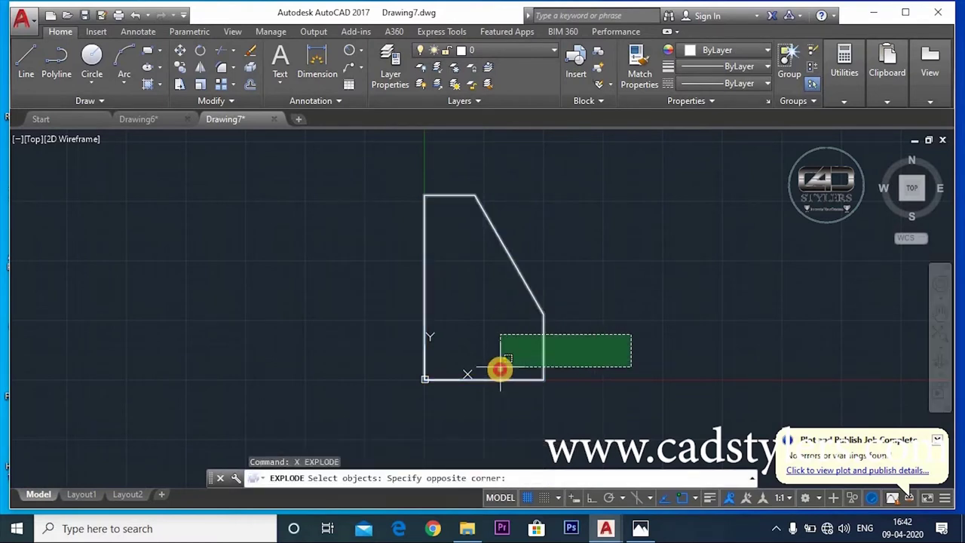
click(502, 369)
key(Return)
Step: Offset an outline edge 50.84 inward to create a parallel line
text(o)
key(Return)
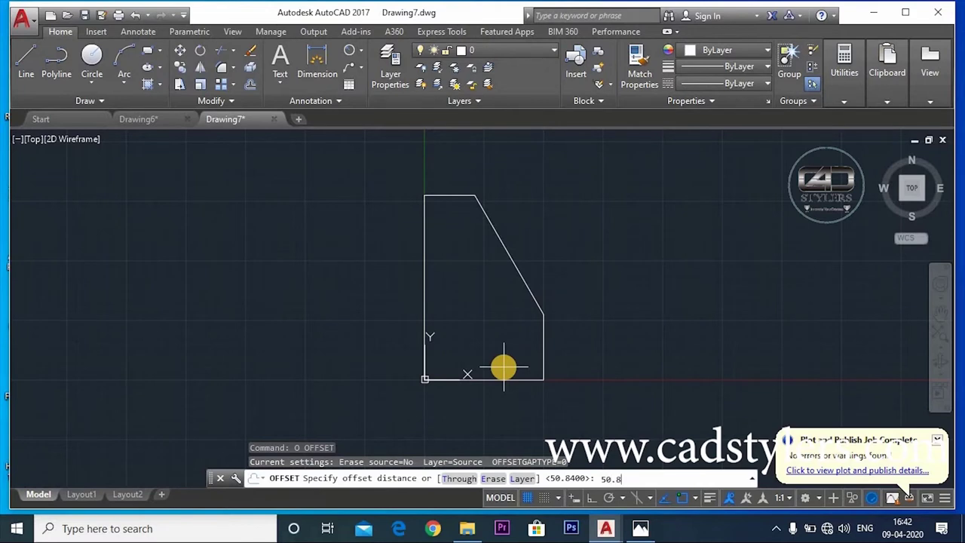
key(Return)
click(544, 355)
click(500, 358)
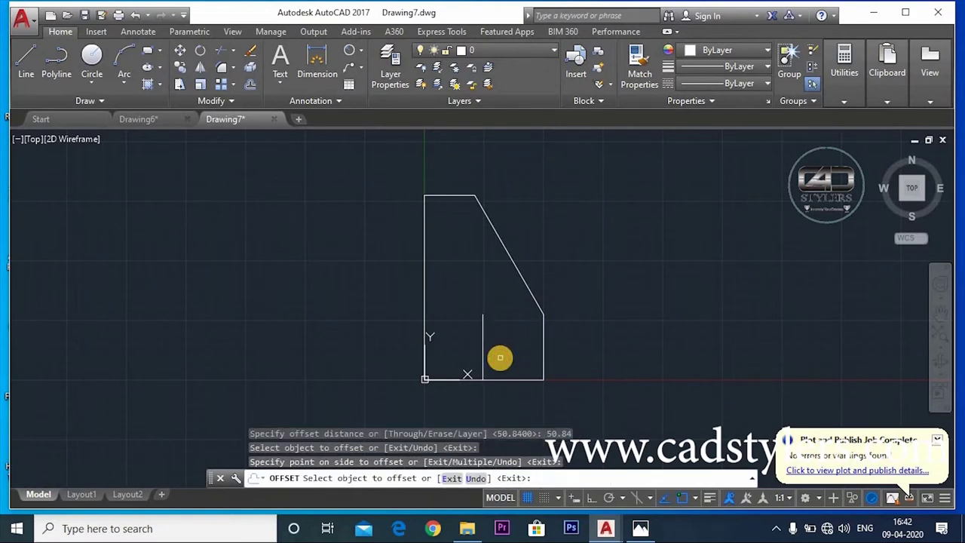
key(Escape)
Step: Extend the new parallel line to the sloped side
text(e)
key(Return)
key(Return)
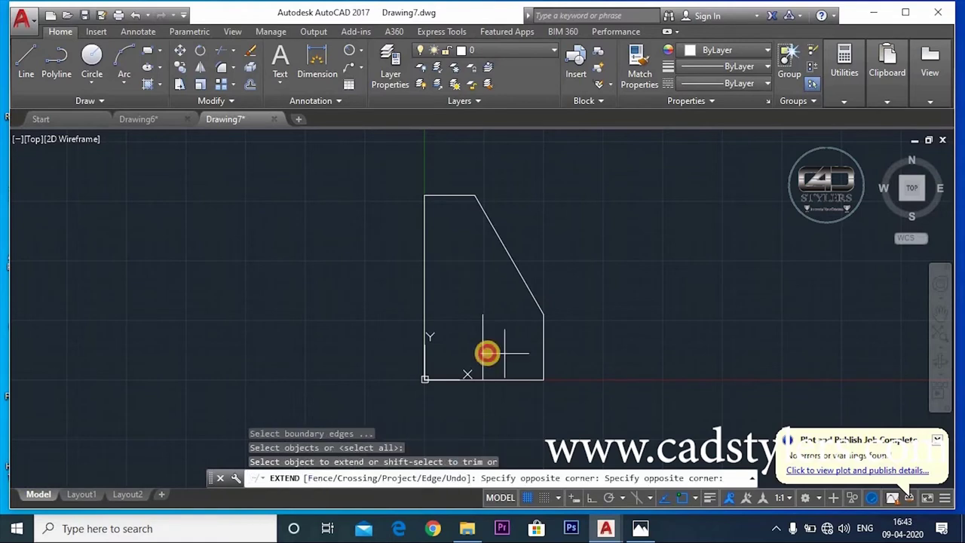
click(483, 341)
click(483, 320)
key(Escape)
scroll(487, 226, up, 2)
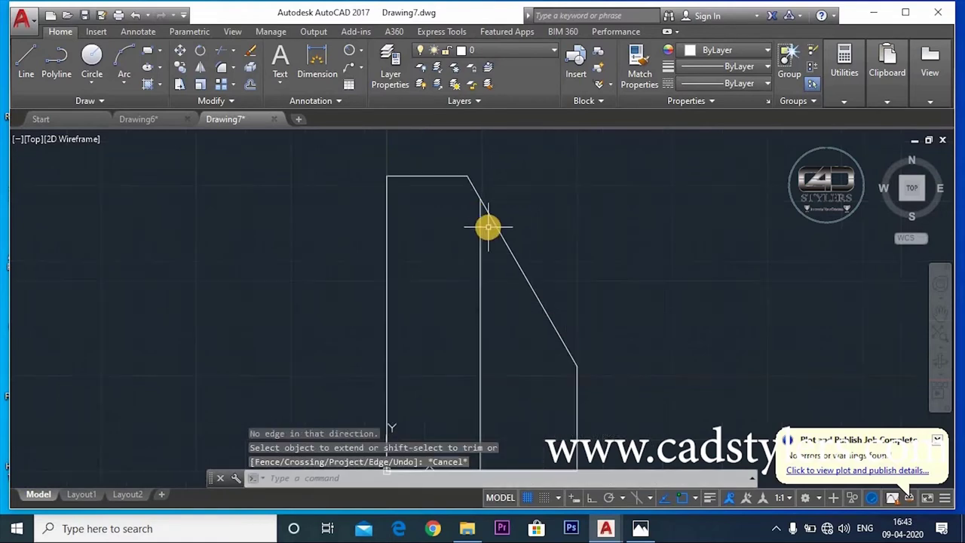
Step: Draw a short line along the top edge and extend the vertical line up to it
text(l)
key(Return)
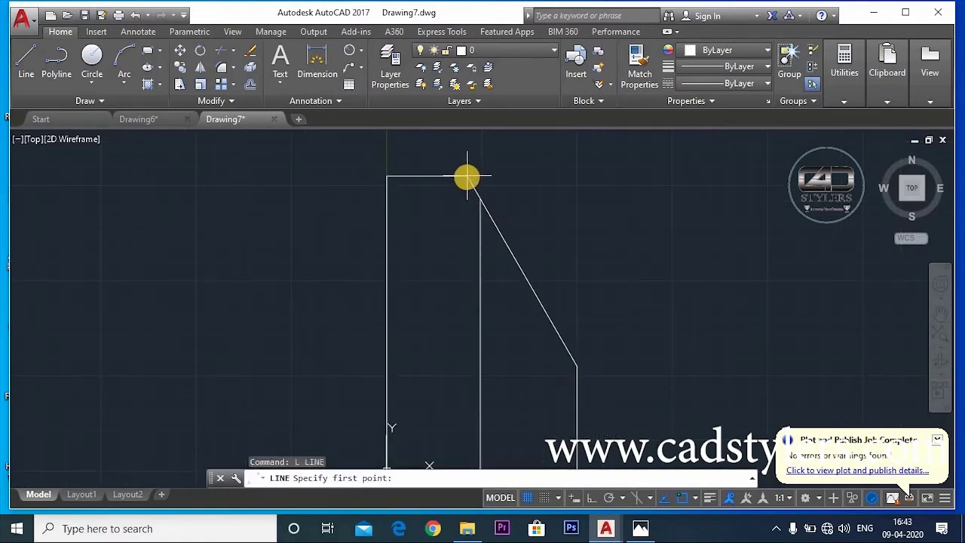
click(485, 175)
click(515, 173)
key(Escape)
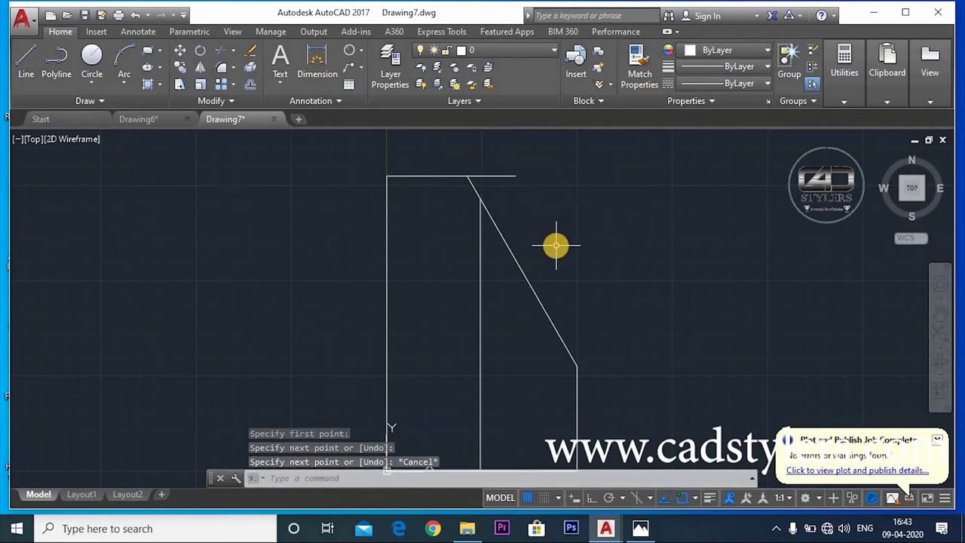
text(EX)
key(Return)
key(Return)
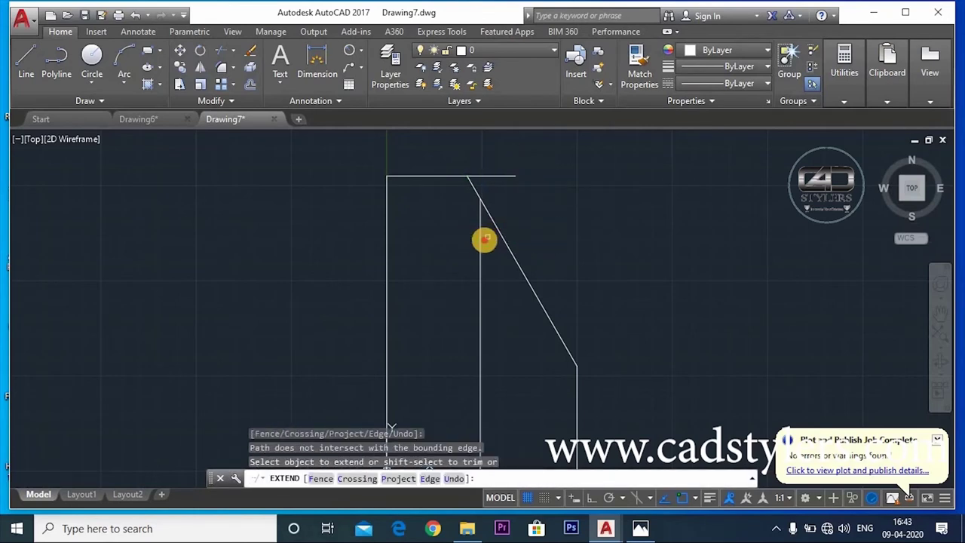
click(483, 239)
key(Escape)
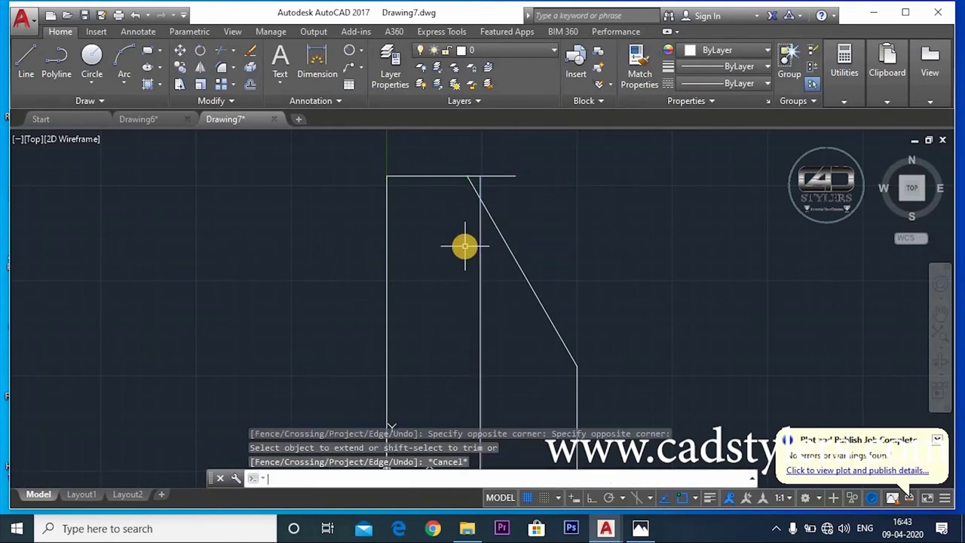
text(TR)
Step: Trim the top overhang, the vertical line below the slope, and the slope's stub above the step
key(Return)
key(Return)
click(510, 170)
click(498, 183)
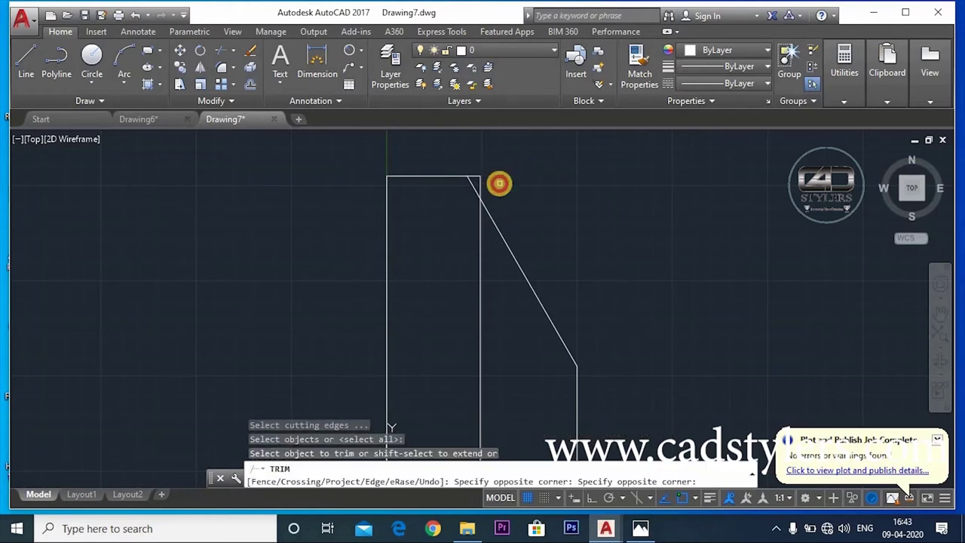
click(484, 239)
click(475, 193)
key(Escape)
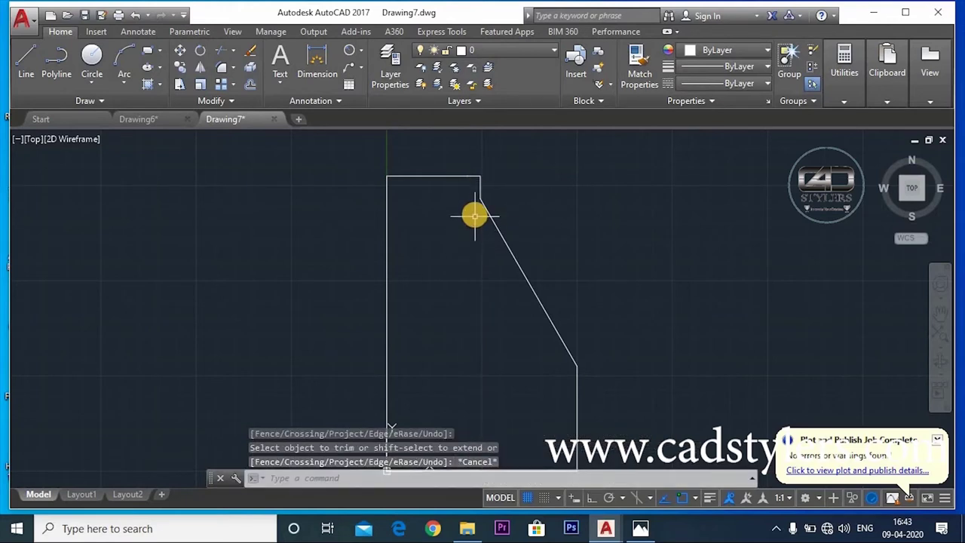
Step: Check the reference's lower pocket dimensions (60 and 20) in Photos, then return to AutoCAD
click(641, 528)
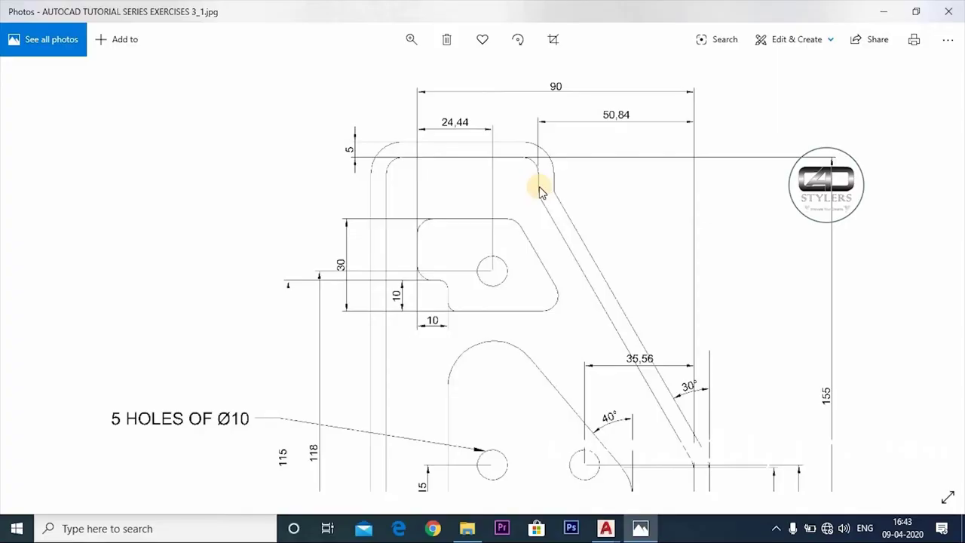
double_click(545, 229)
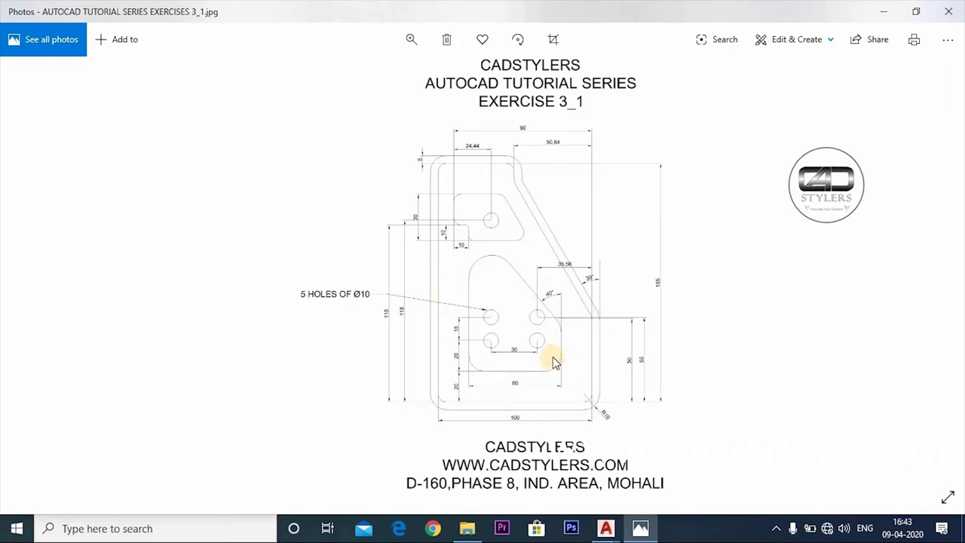
scroll(512, 396, up, 3)
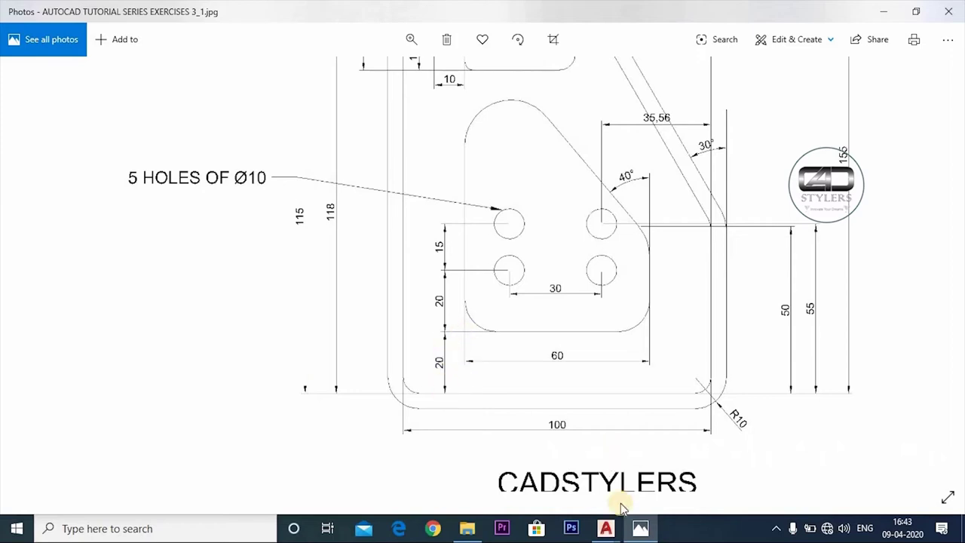
click(641, 528)
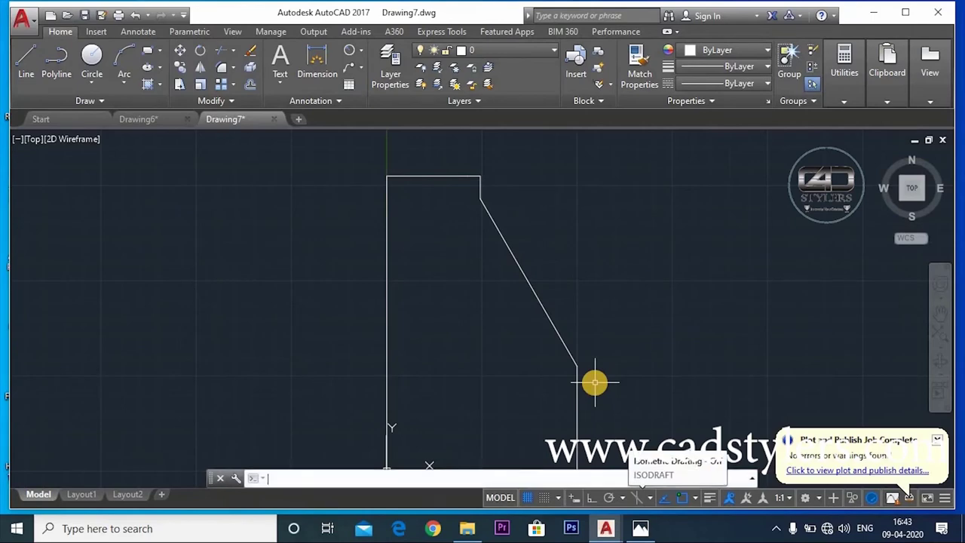
Step: Start the pocket line at 20,20 and draw its bottom edge to 80,20, undoing a mistyped 880,20 point
text(l)
key(Return)
text(,)
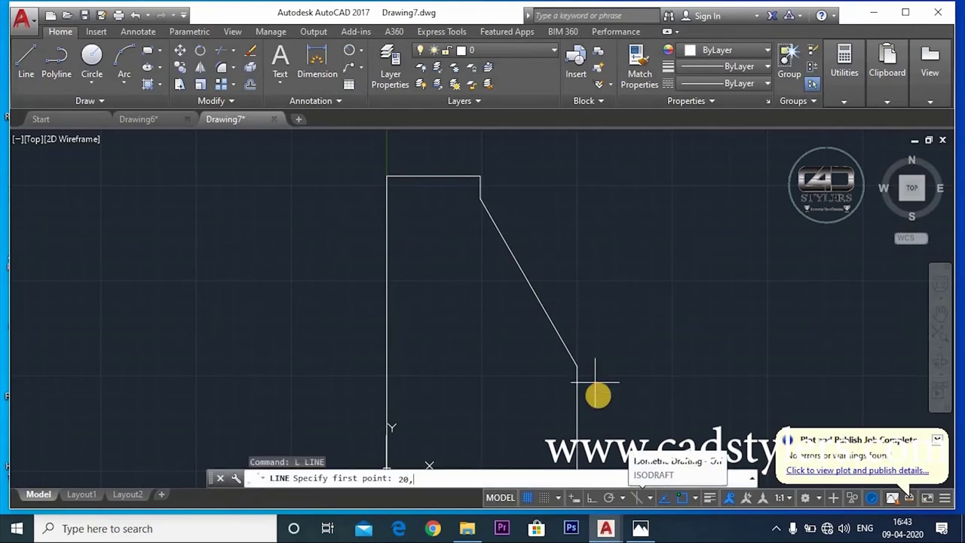
text(20)
key(Return)
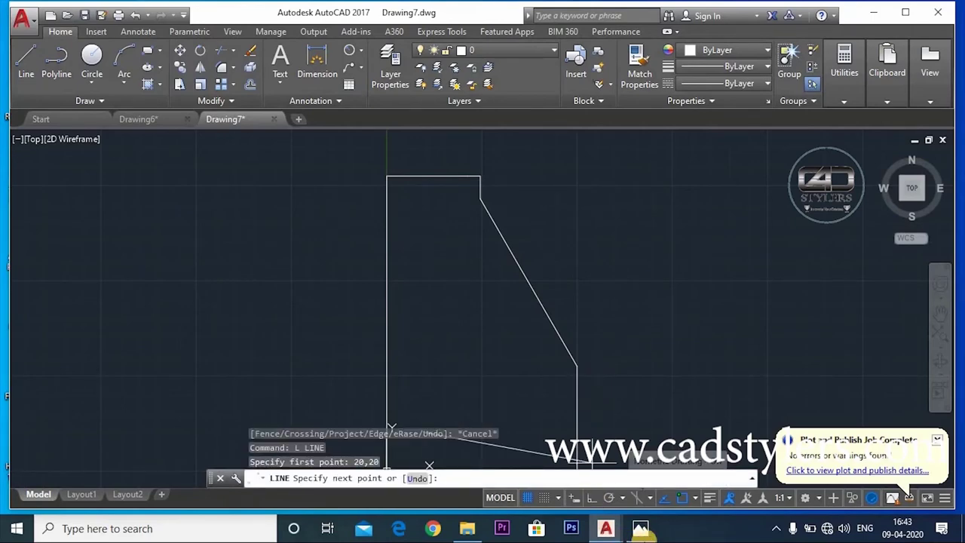
click(641, 528)
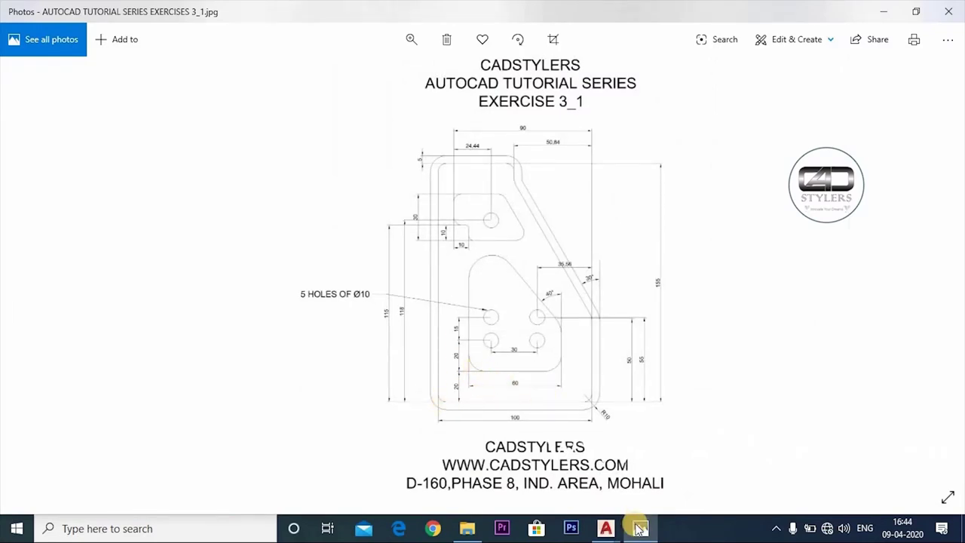
click(606, 528)
text(880,2)
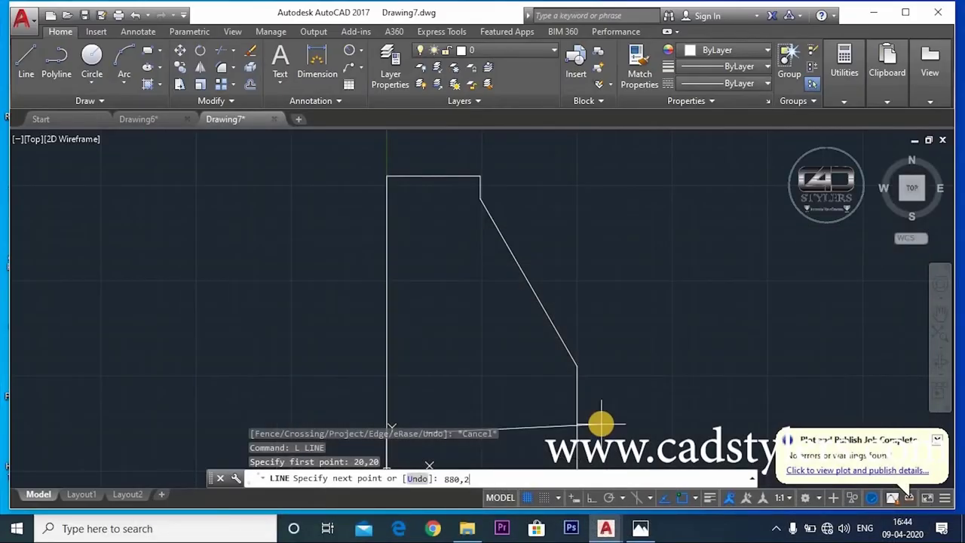
key(Return)
key(ctrl+z)
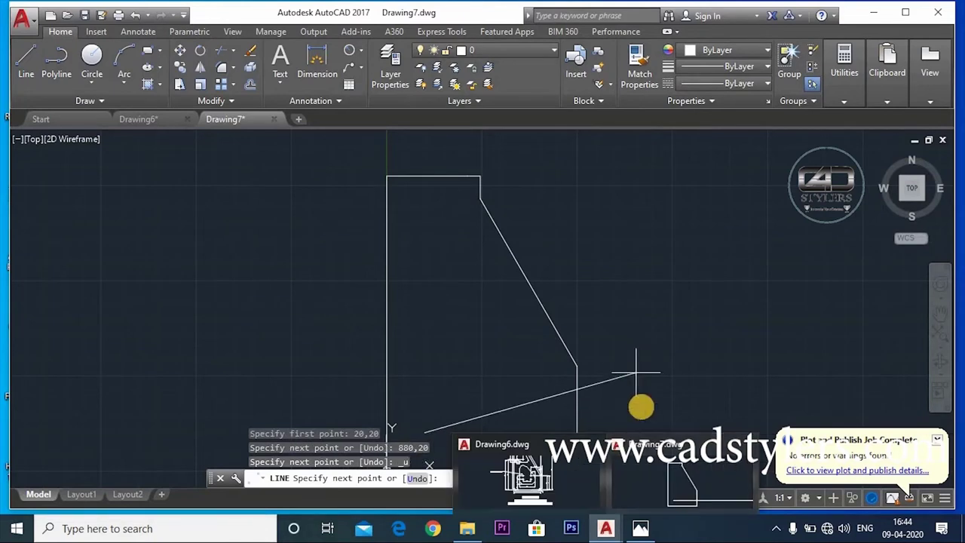
text(80,20)
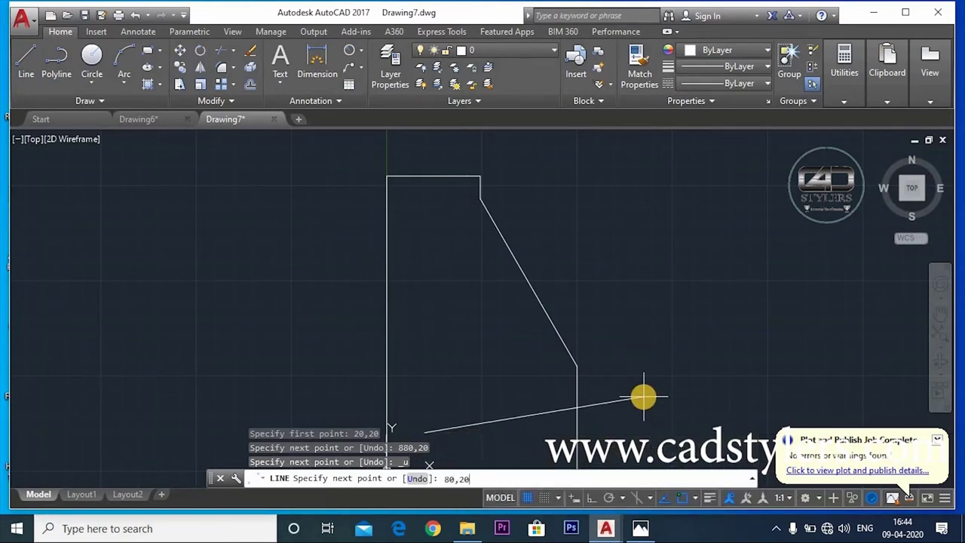
key(Return)
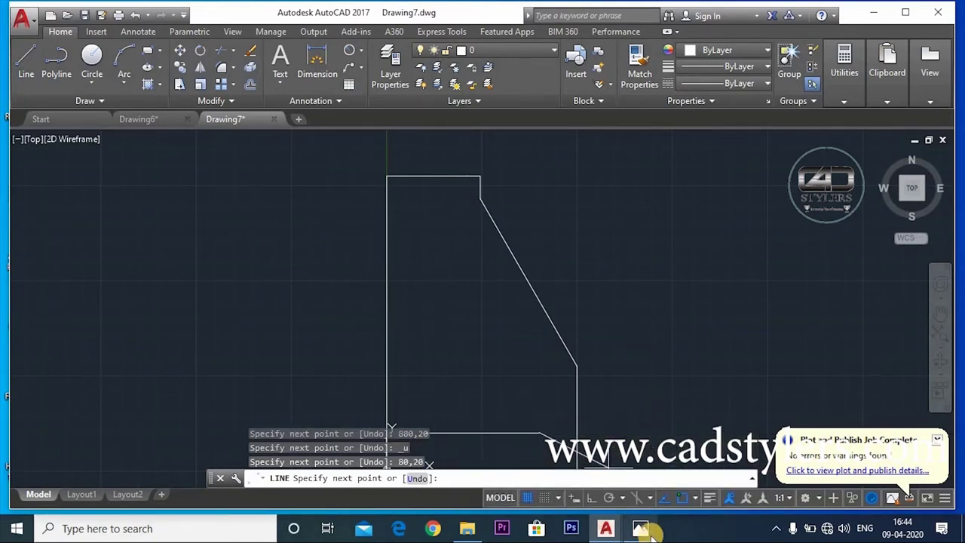
Step: After checking the reference, draw the pocket's right edge up to 80,50
click(640, 528)
scroll(556, 391, up, 1)
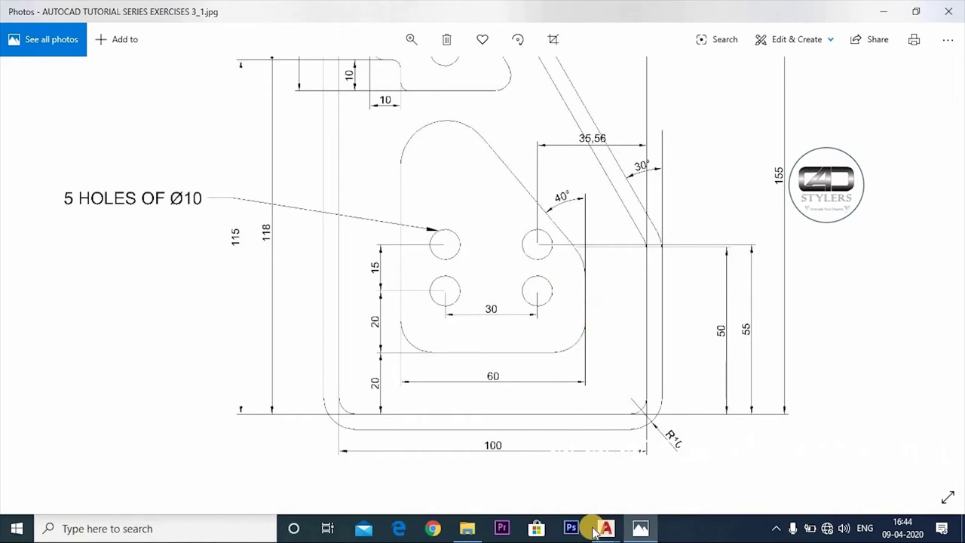
click(642, 532)
text(80,5)
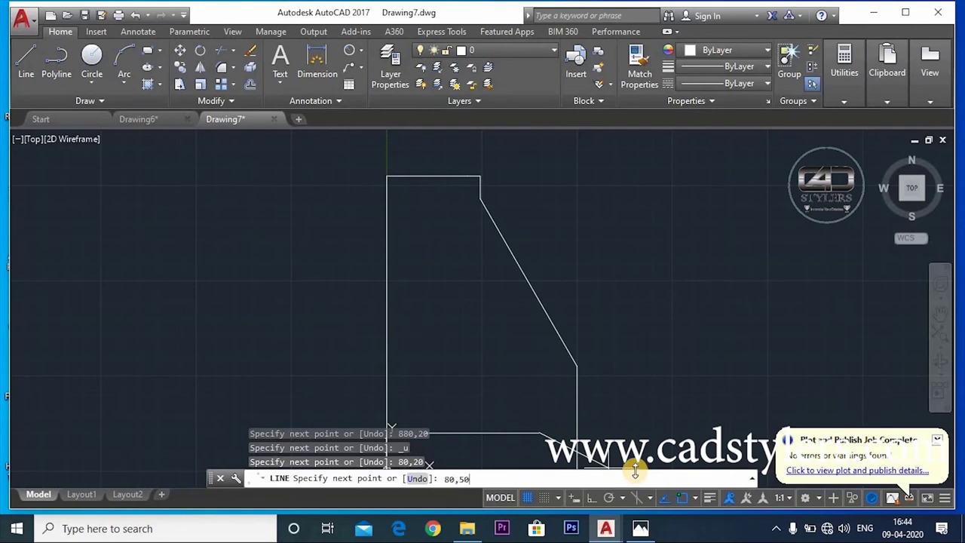
key(Return)
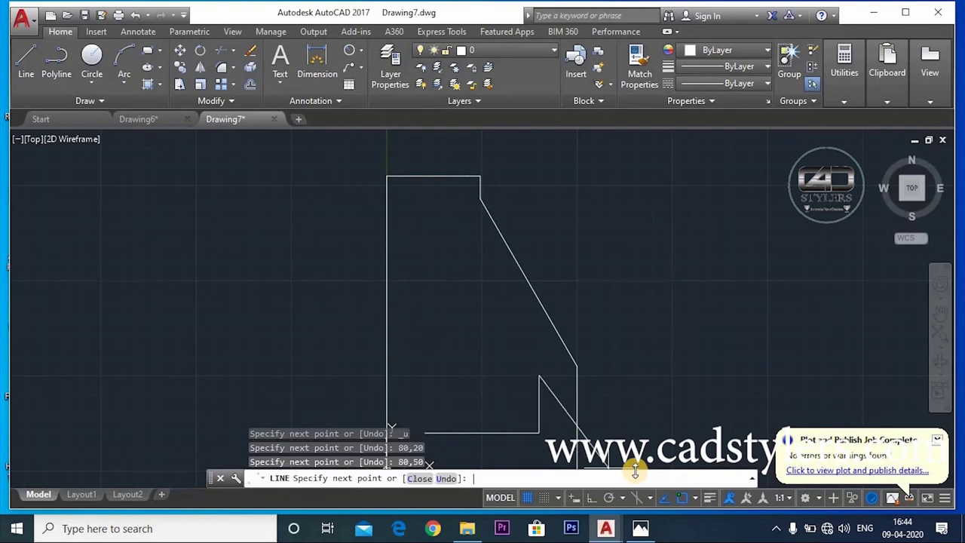
click(640, 528)
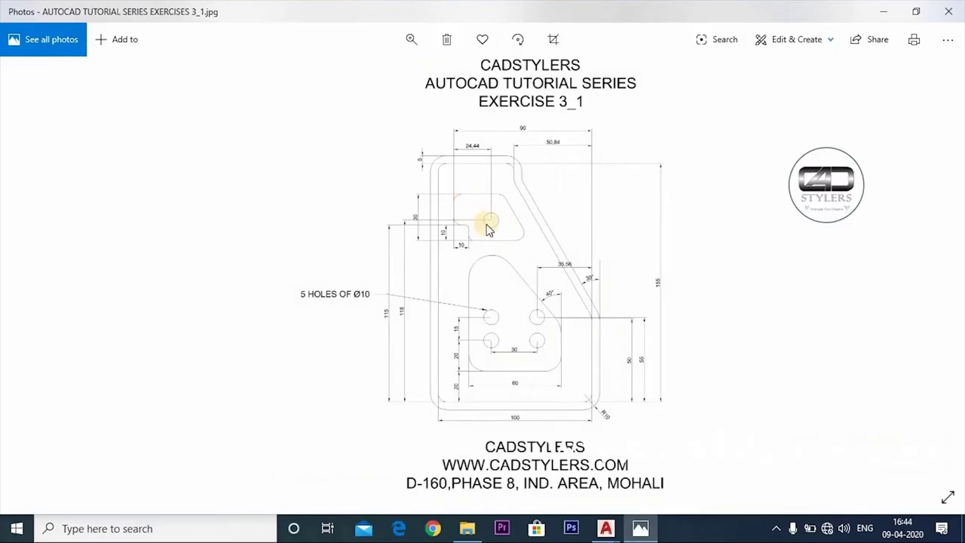
double_click(496, 292)
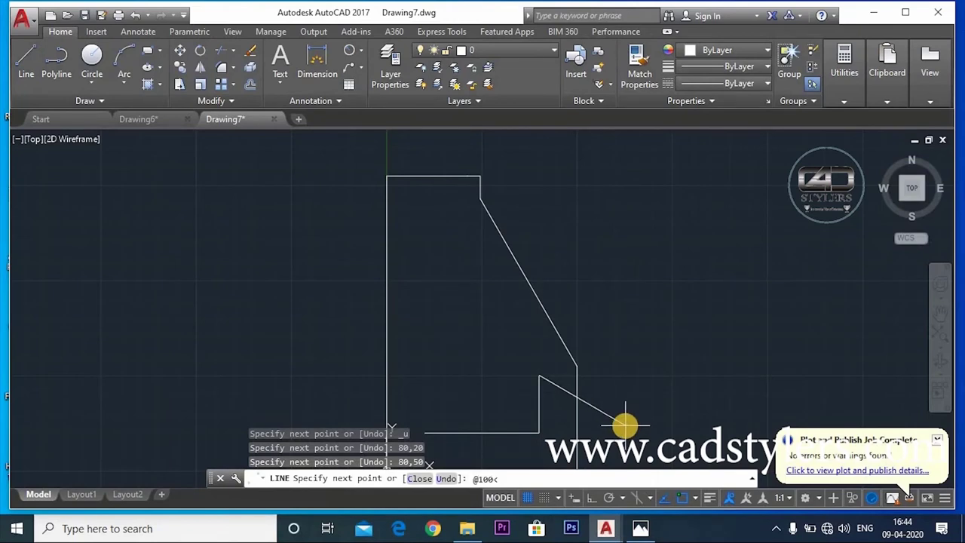
click(640, 528)
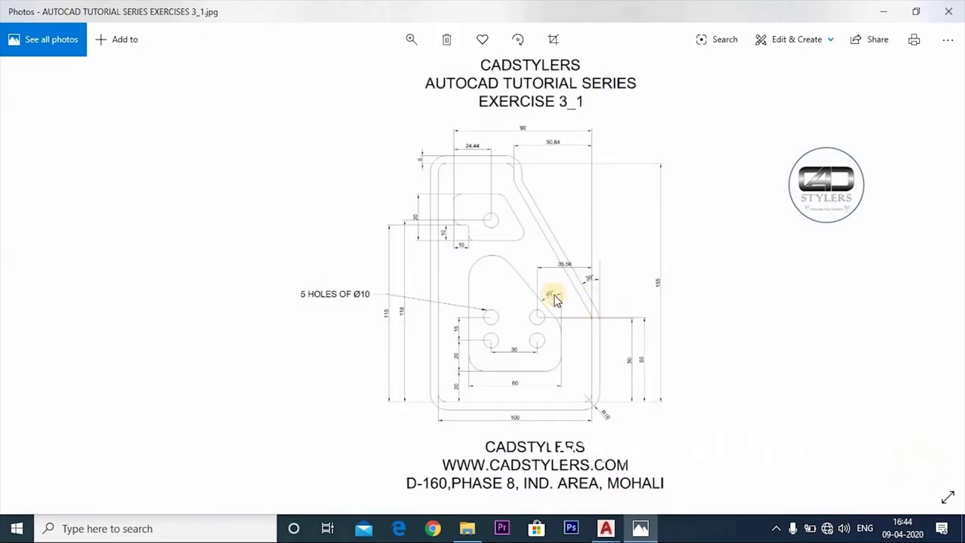
scroll(551, 308, up, 3)
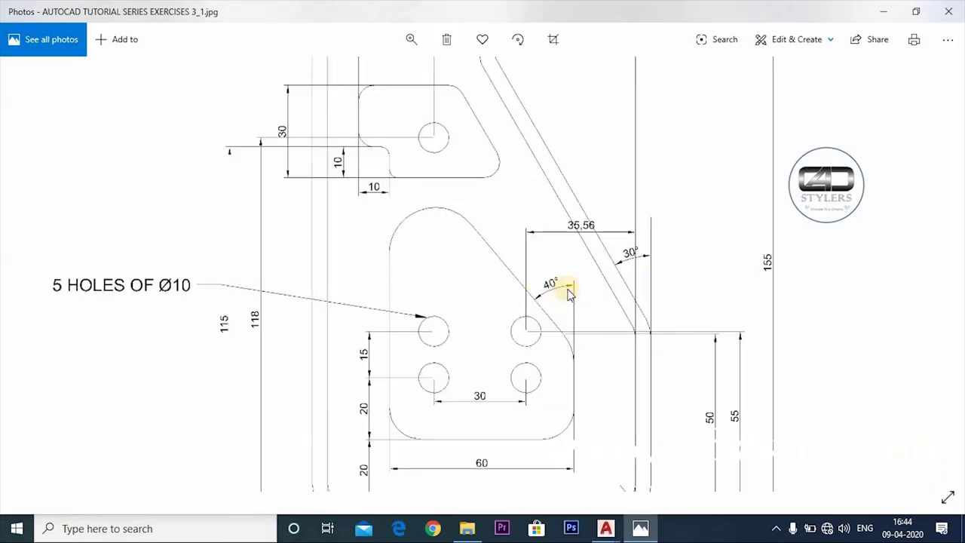
click(606, 527)
text(@100<13)
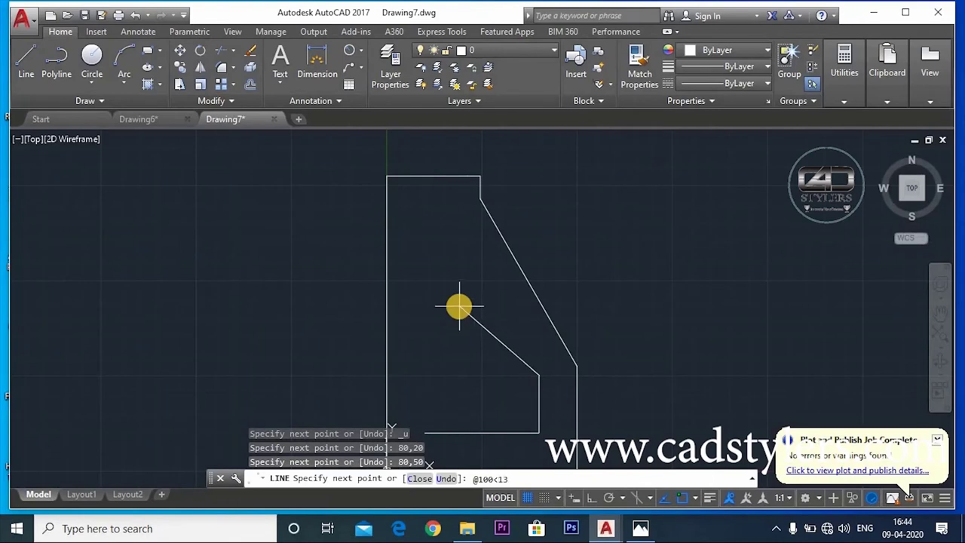
text(0)
key(Return)
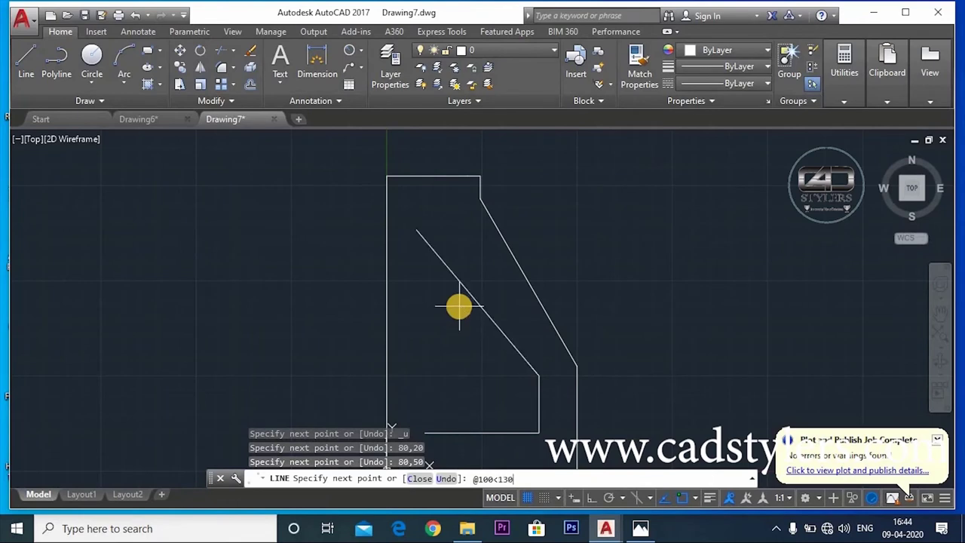
key(Escape)
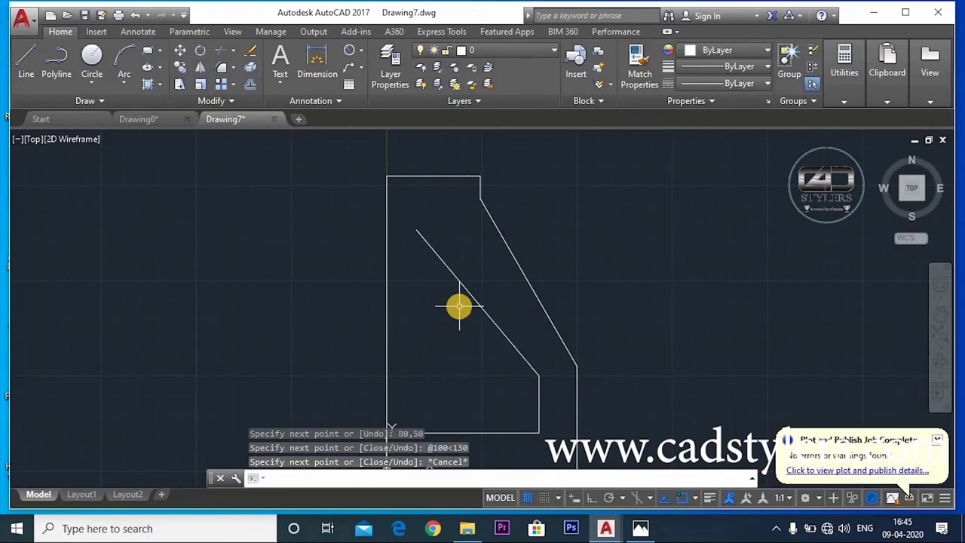
Step: Start a vertical line upward from the pocket's lower-left corner with Ortho turned on
text(l)
key(Return)
click(425, 432)
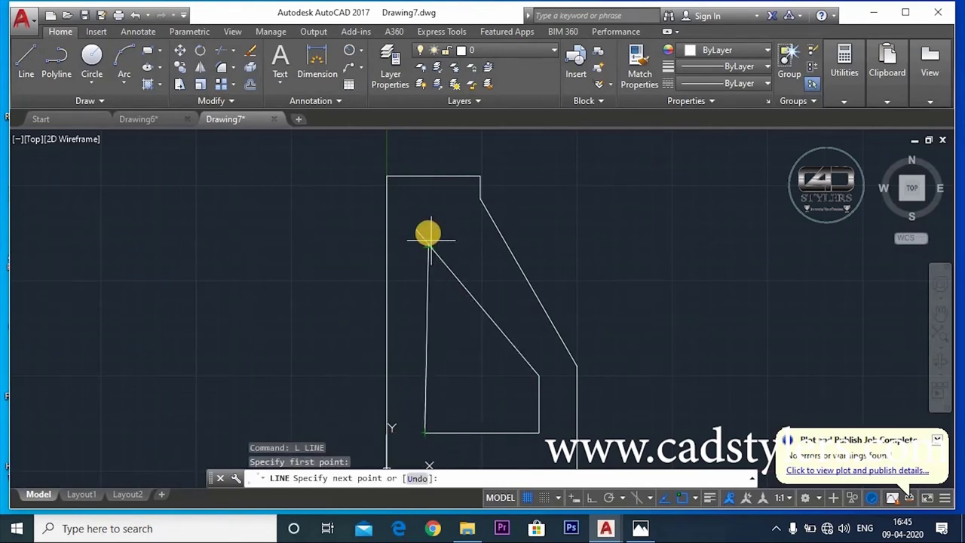
click(591, 498)
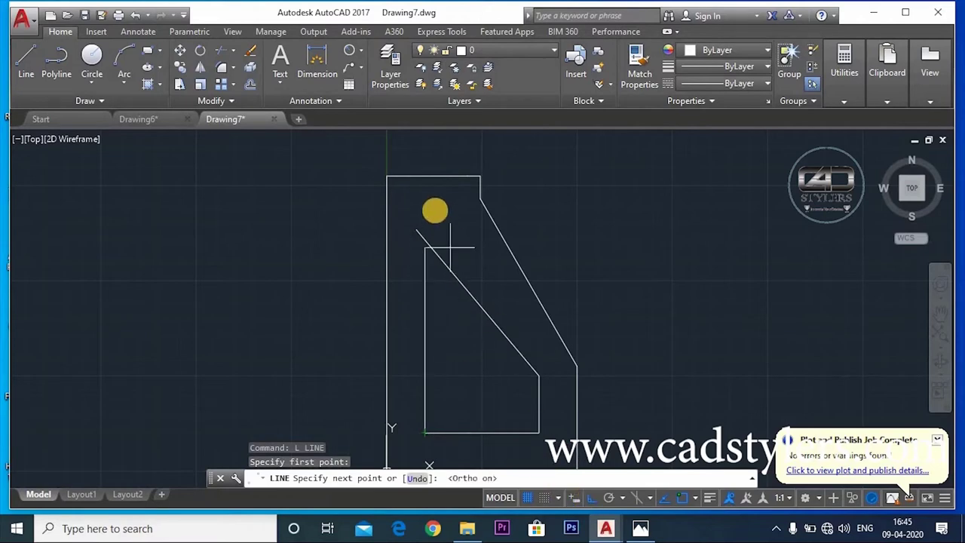
click(640, 528)
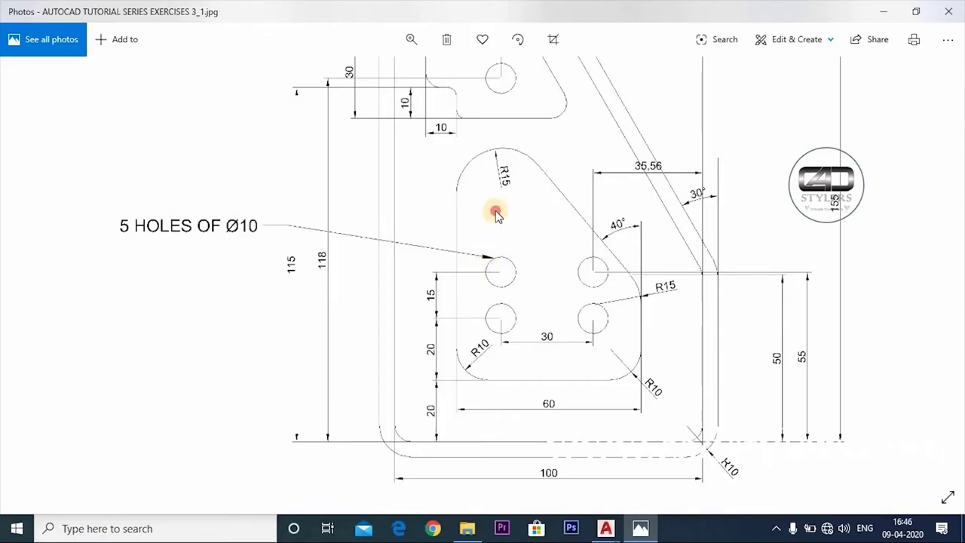
scroll(495, 210, down, 3)
scroll(491, 271, up, 3)
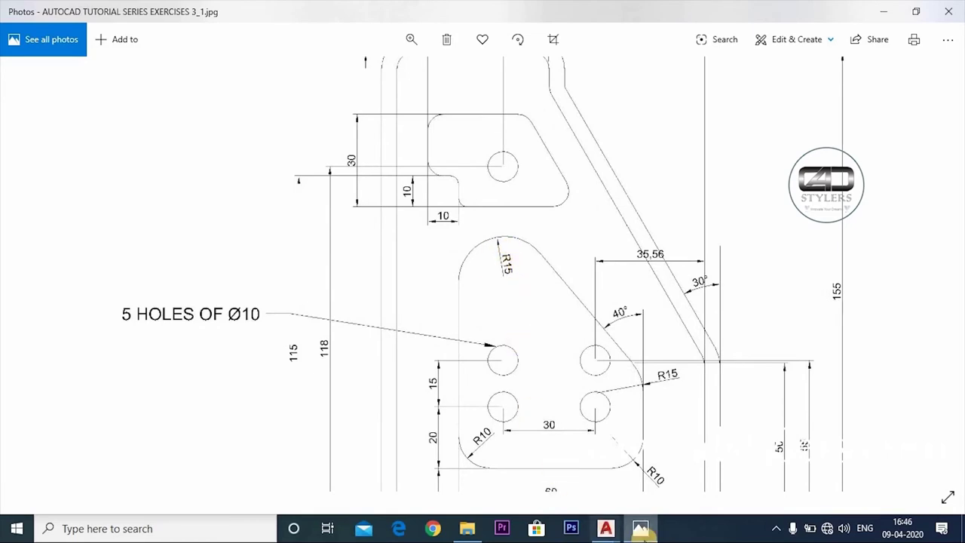
click(606, 528)
Step: Fillet the pocket's vertical edge and slanted edge with a radius of 15
text(f)
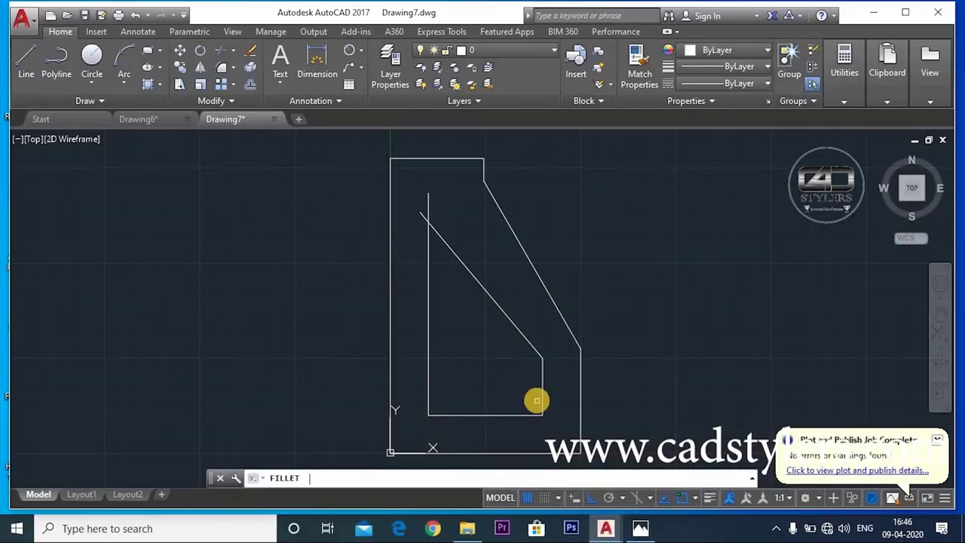
key(Return)
text(r)
key(Return)
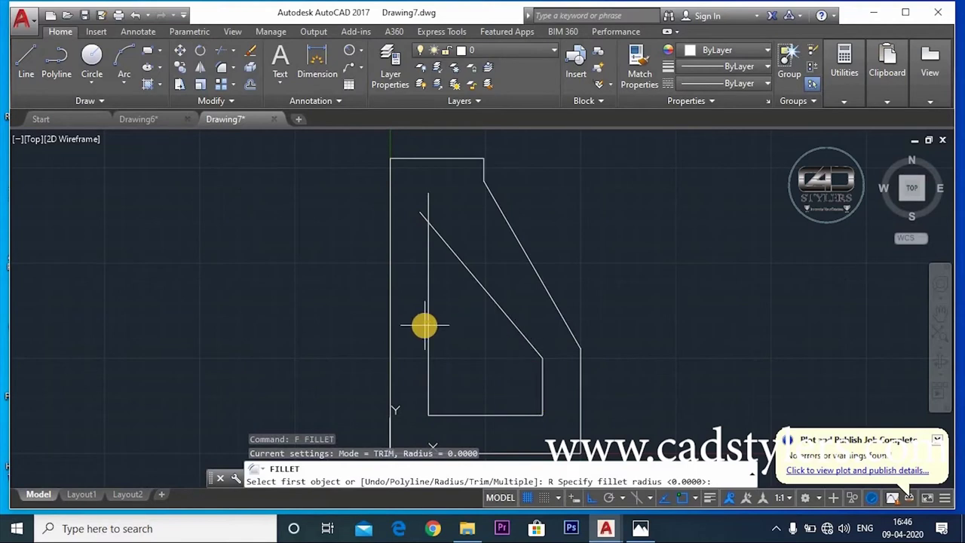
key(Return)
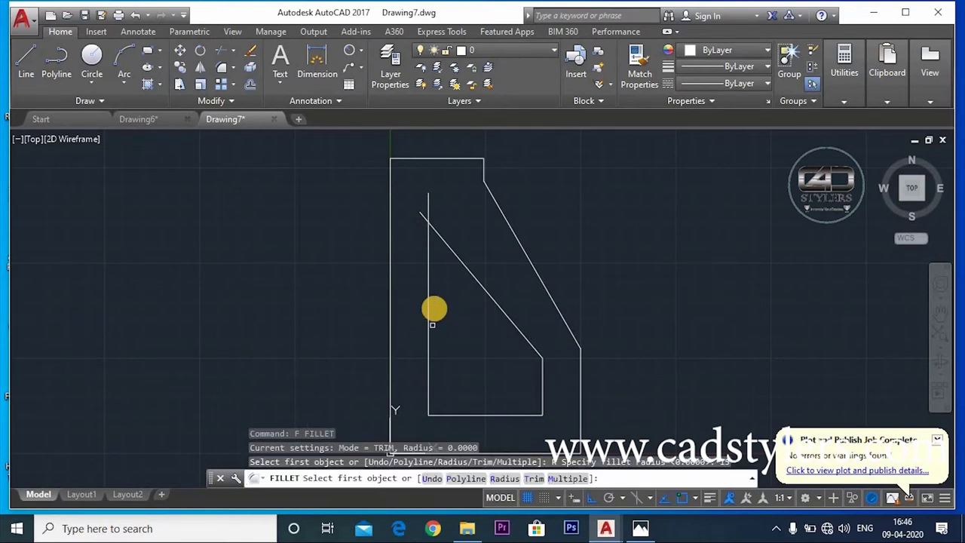
click(428, 309)
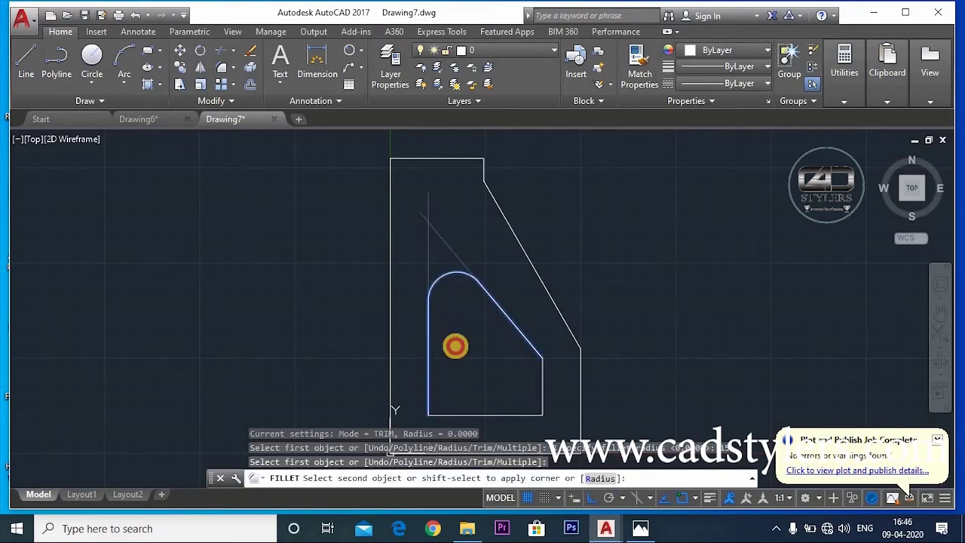
click(475, 280)
mouse_move(472, 343)
middle_down()
mouse_move(491, 342)
mouse_move(499, 299)
middle_up()
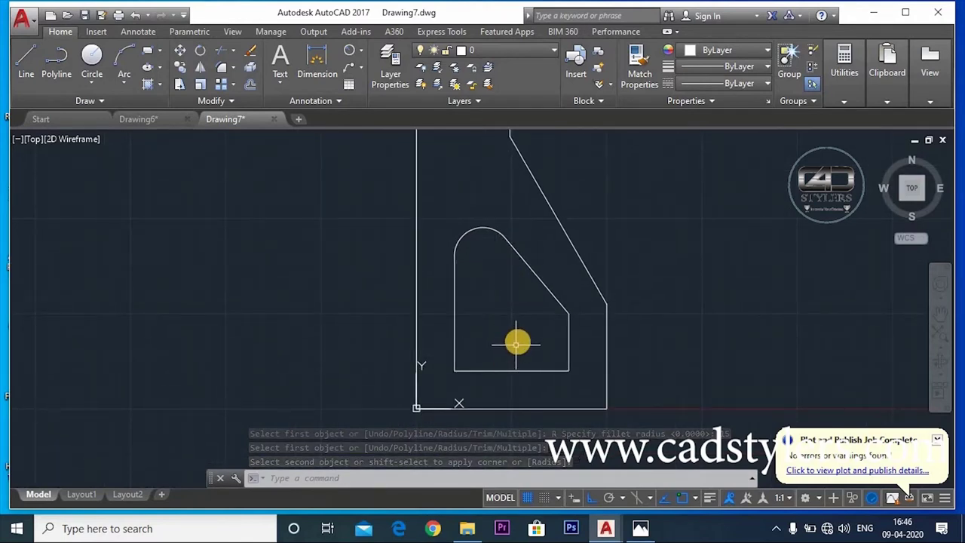
middle_drag(519, 342, 533, 323)
Step: Zoom into the hole dimensions on the reference image, then return to AutoCAD
click(641, 530)
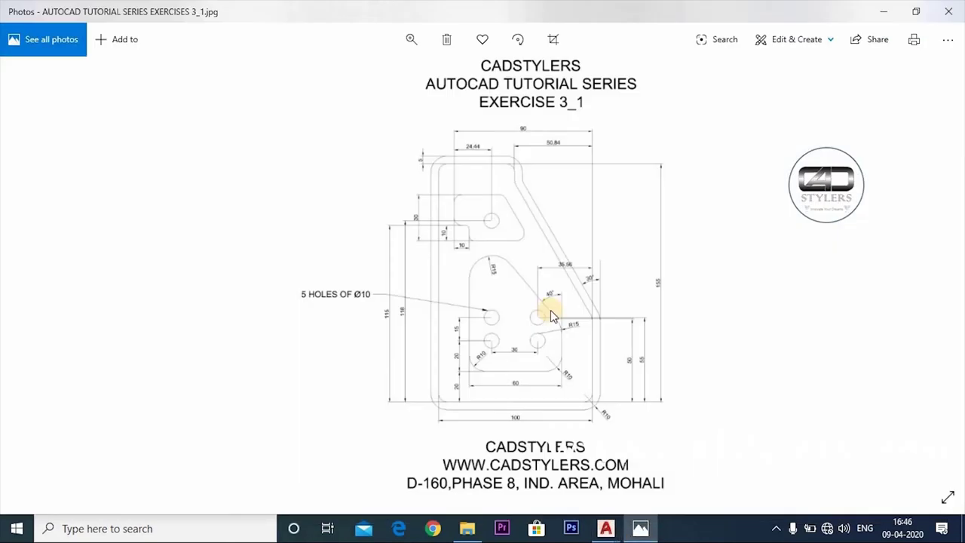
scroll(521, 324, up, 3)
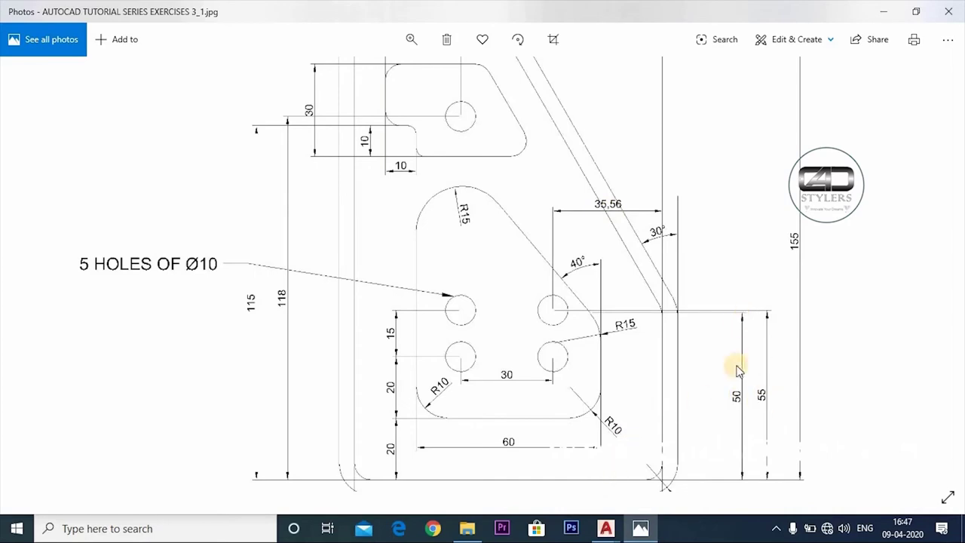
click(606, 527)
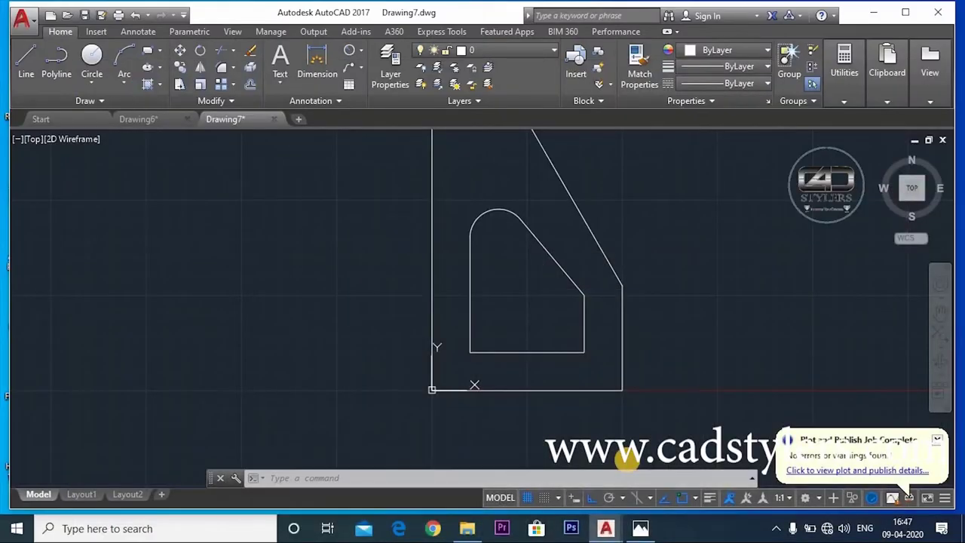
Step: Offset the bracket's bottom edge 55 units upward as a construction line
text(o)
key(Return)
text(55)
Step: Offset the right outer edge 35.56 units inward as a second construction line
key(Return)
click(596, 391)
click(606, 338)
key(Escape)
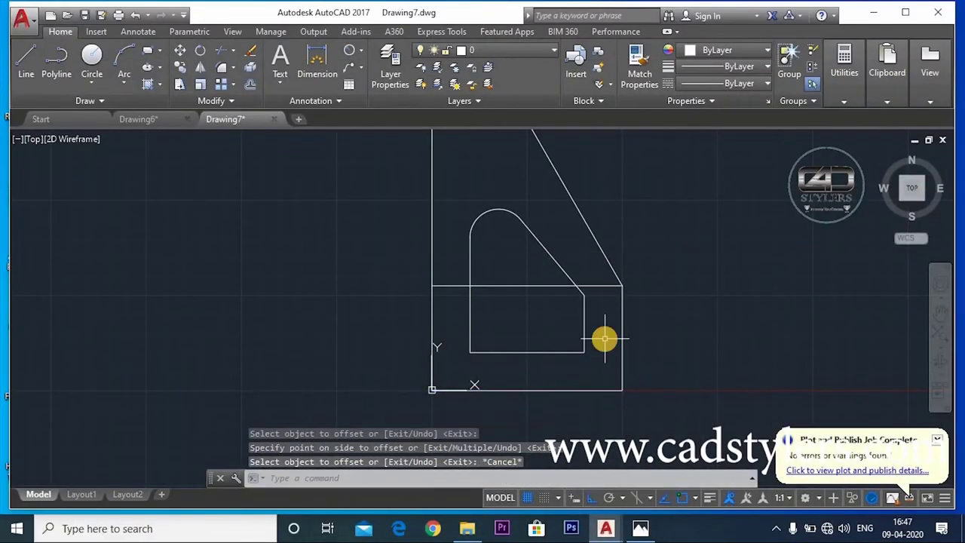
text(o)
key(Return)
text(35)
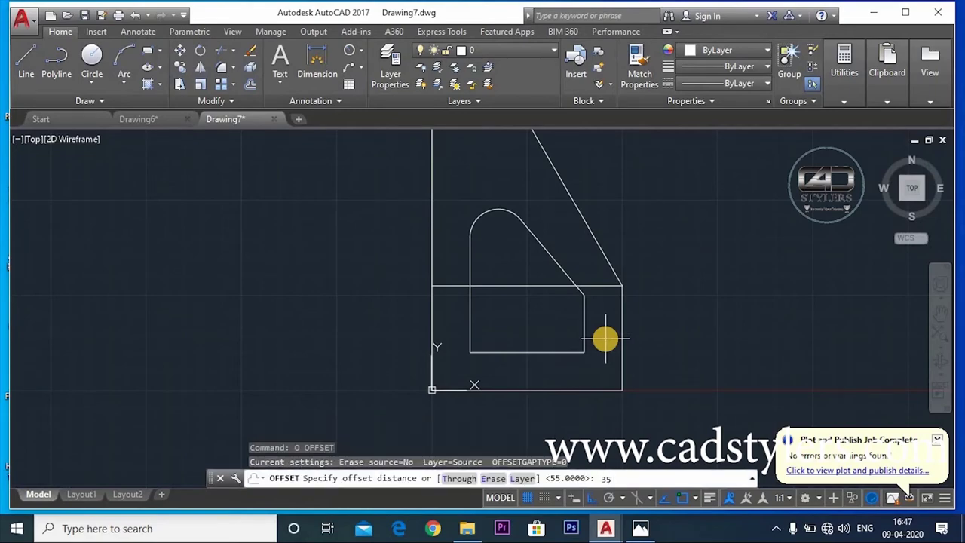
text(.56)
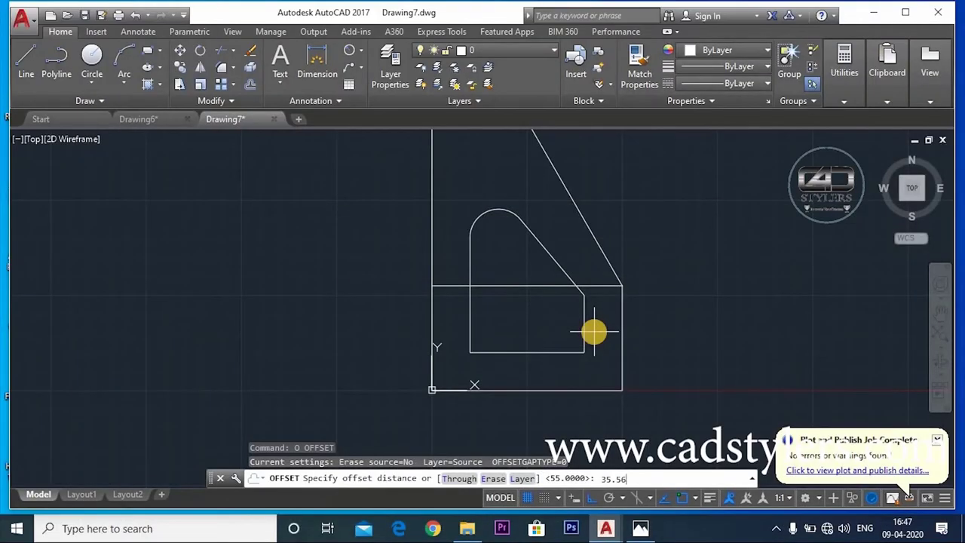
key(Return)
click(622, 323)
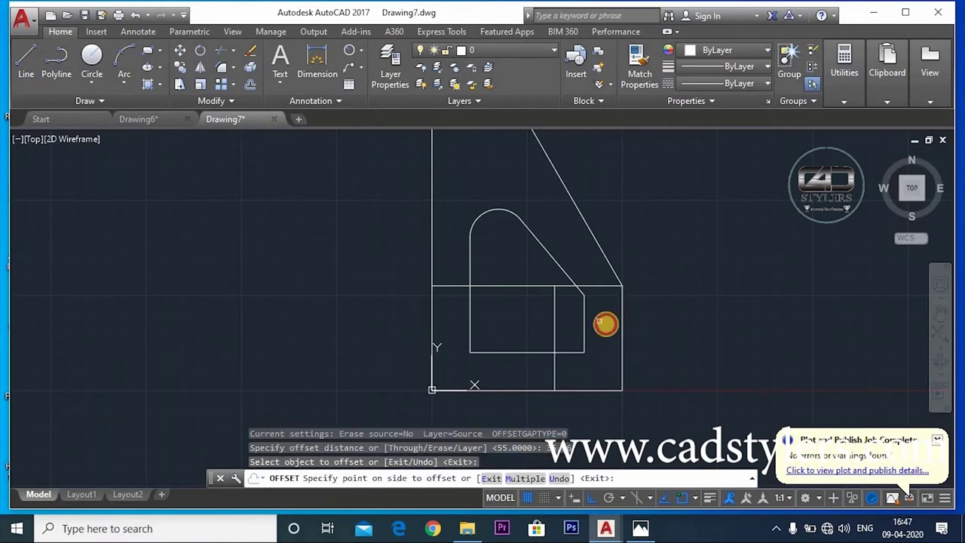
click(592, 317)
key(Escape)
Step: Draw a radius 5 hole circle where the two new construction lines cross
text(c)
key(Return)
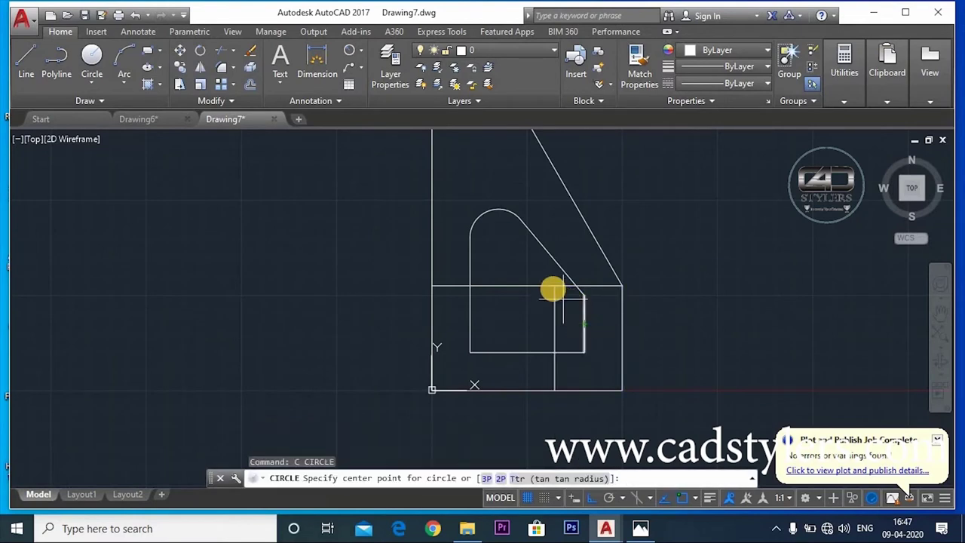
click(555, 287)
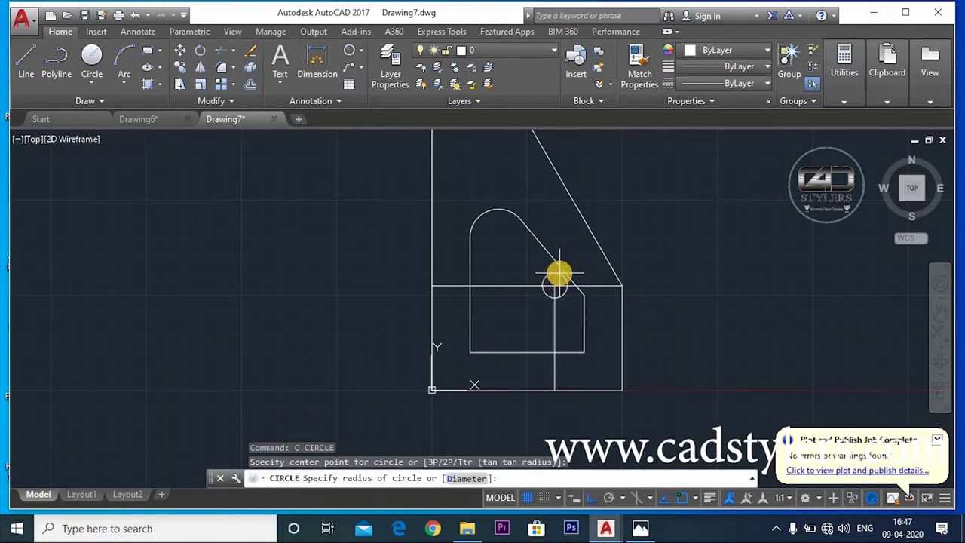
text(5)
key(Return)
key(Escape)
middle_drag(639, 348, 702, 345)
Step: Make a rectangular array of the hole with 2 columns and 2 rows
text(r)
key(Return)
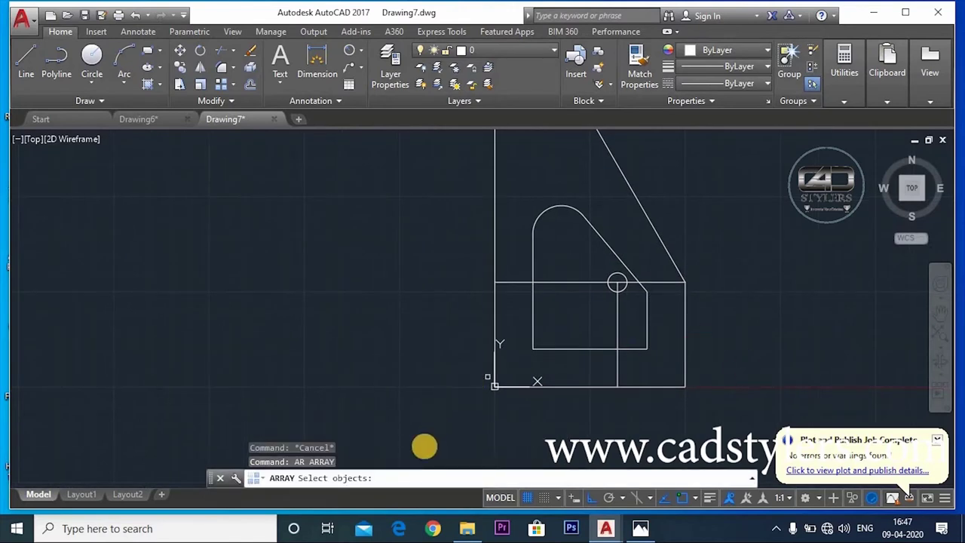
click(617, 285)
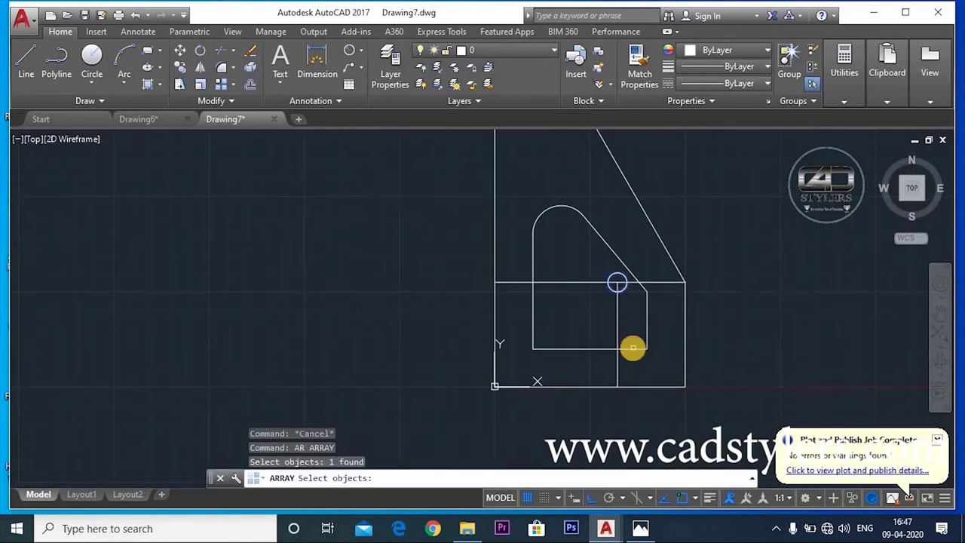
key(Return)
text(r)
key(Return)
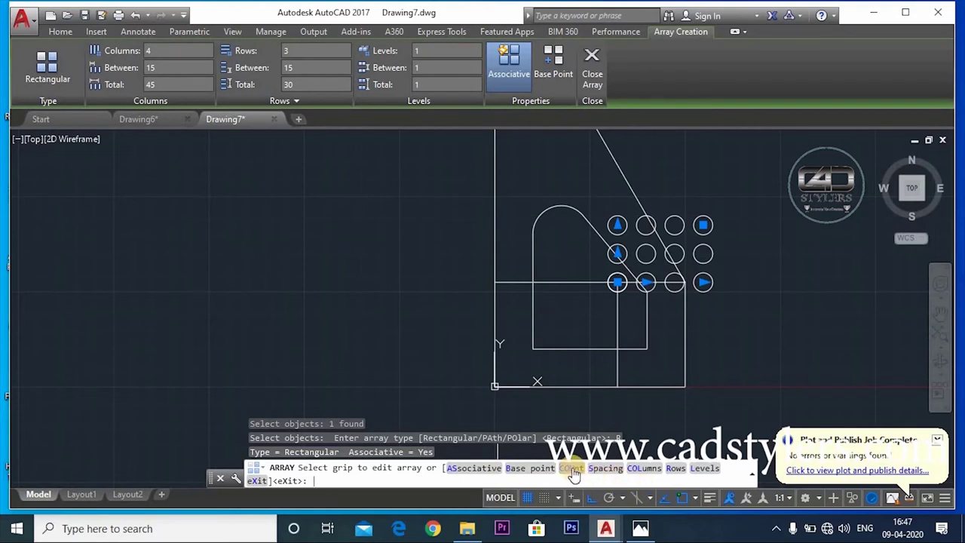
click(573, 468)
text(2)
key(Return)
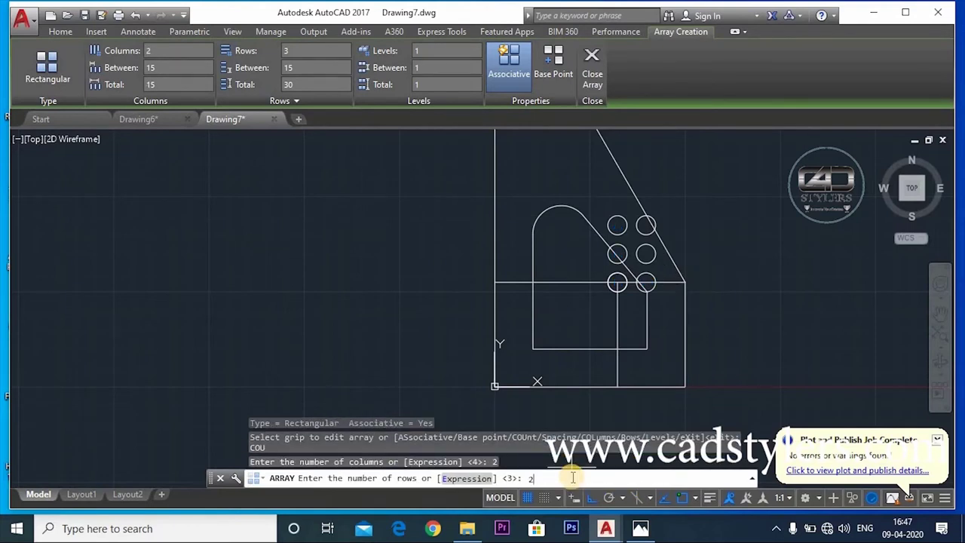
key(Return)
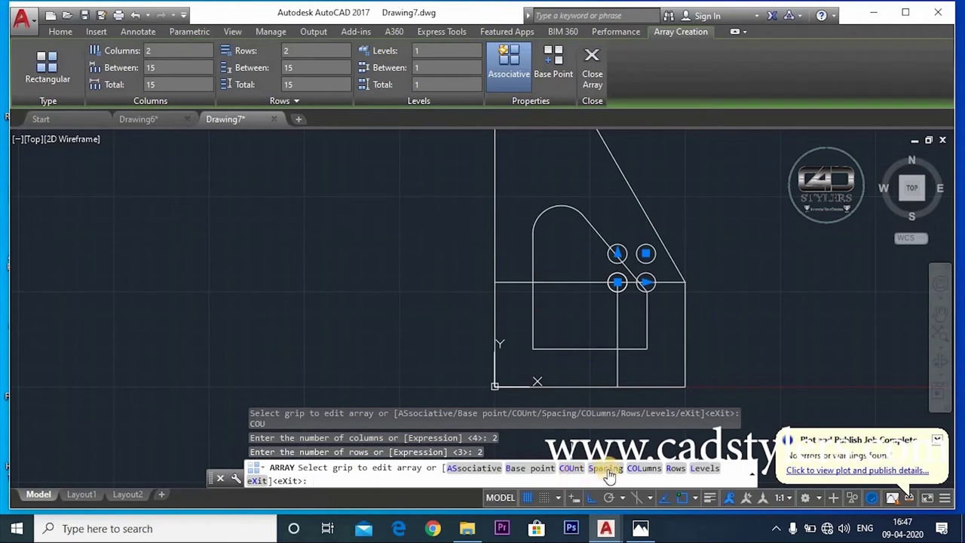
click(605, 469)
text(-30)
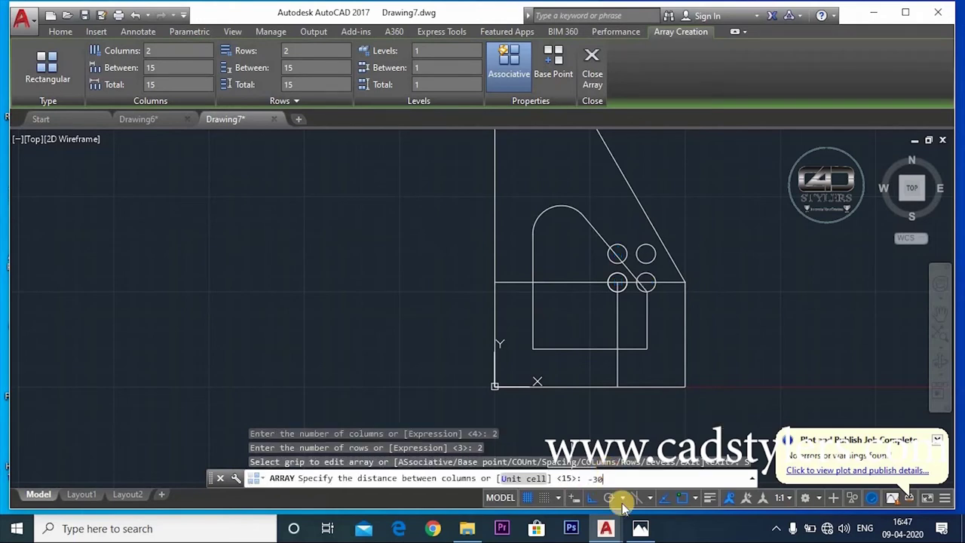
Step: Set the array spacing to -30 for columns and -15 for rows, checking the reference
click(640, 528)
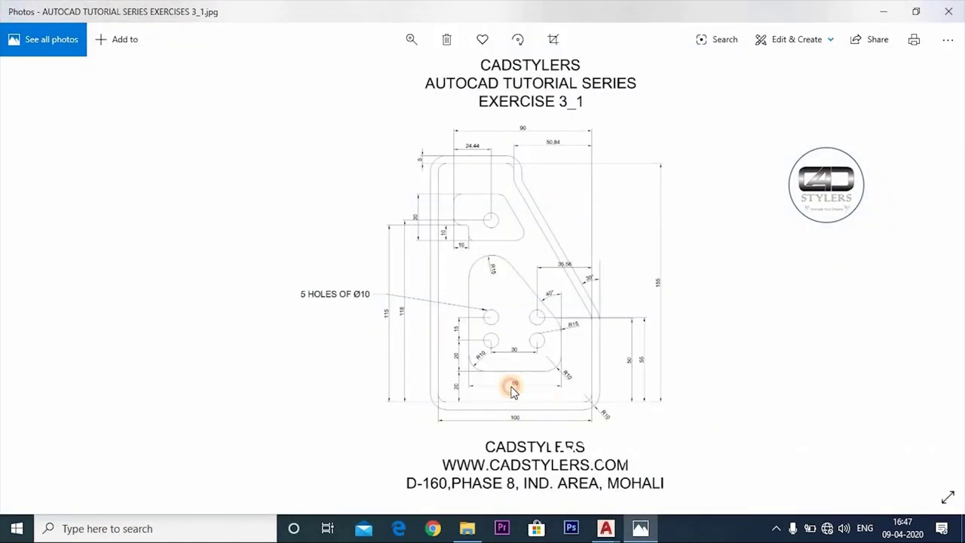
scroll(510, 387, up, 3)
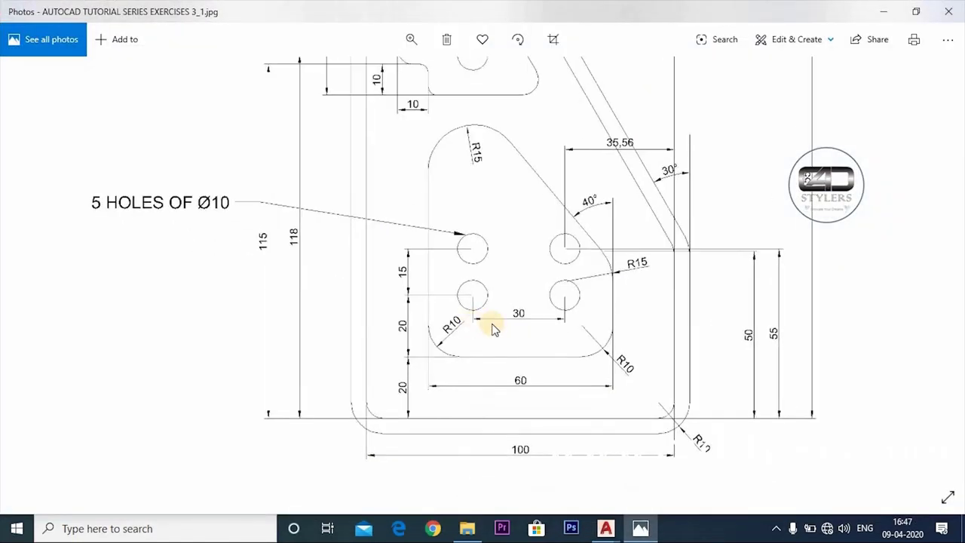
click(640, 528)
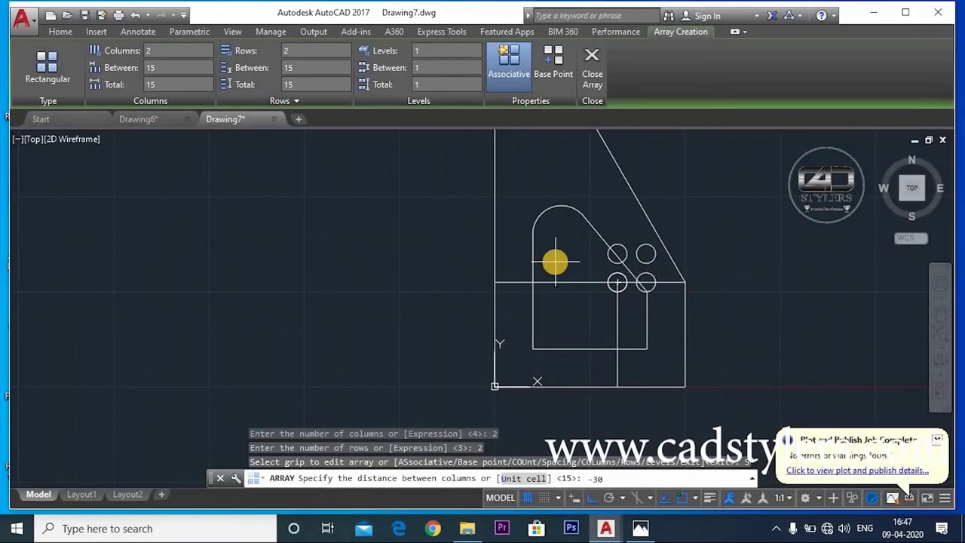
key(Return)
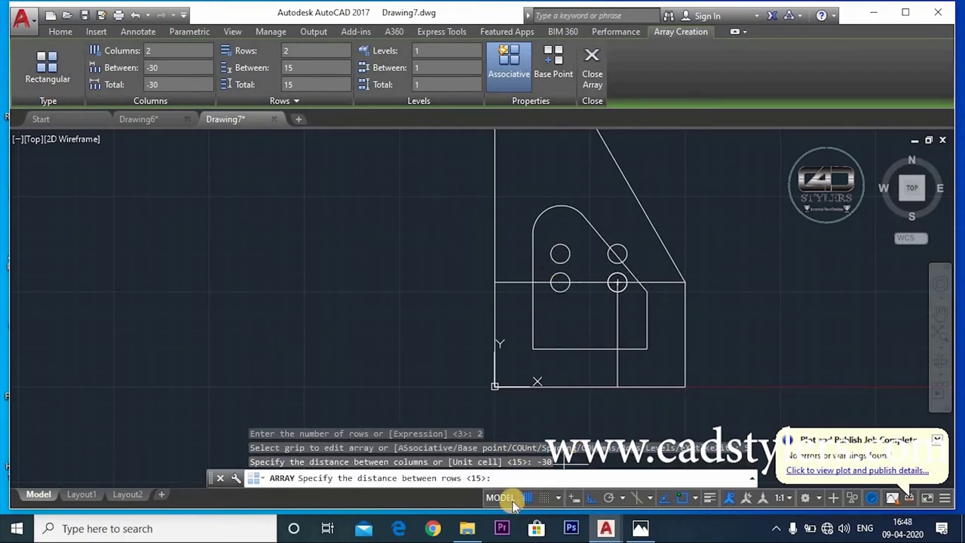
key(alt+Tab)
scroll(470, 300, up, 3)
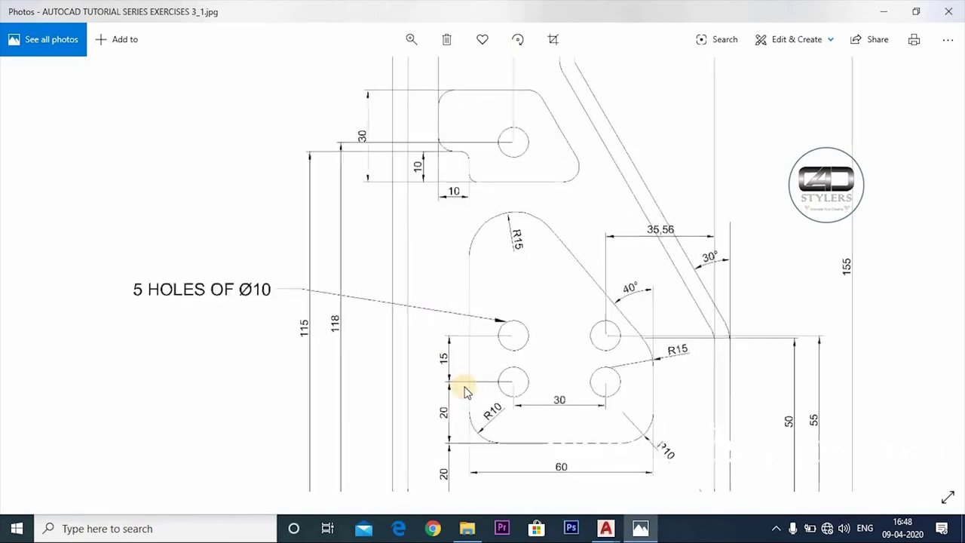
key(alt+Tab)
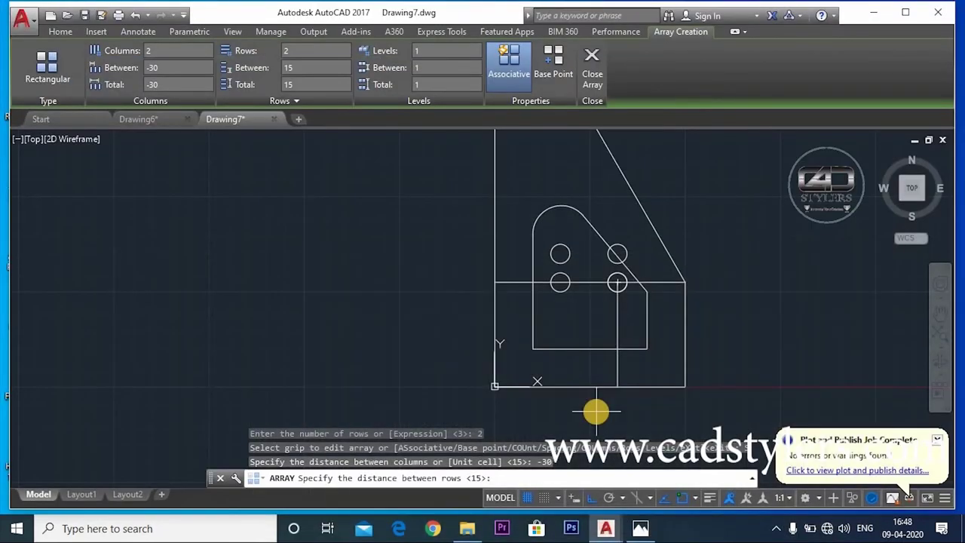
key(Return)
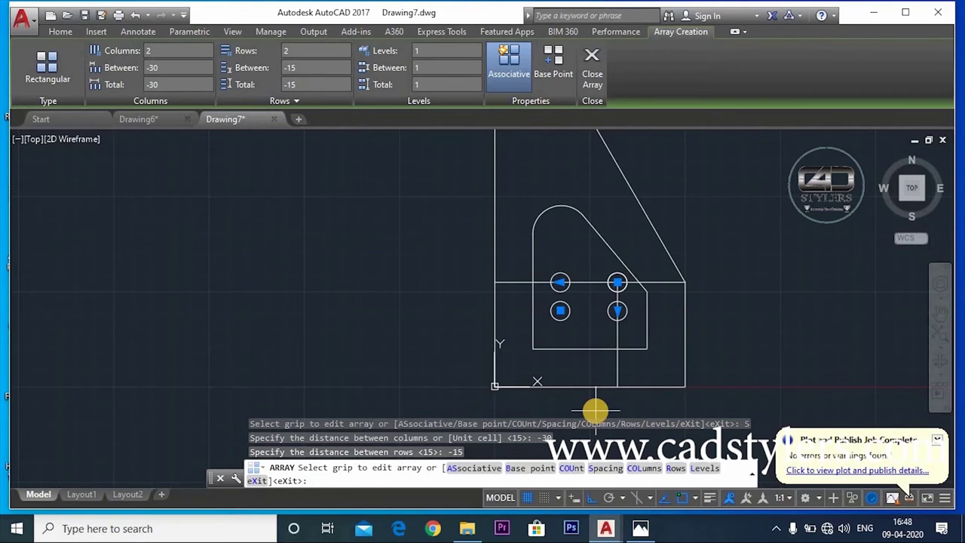
key(Escape)
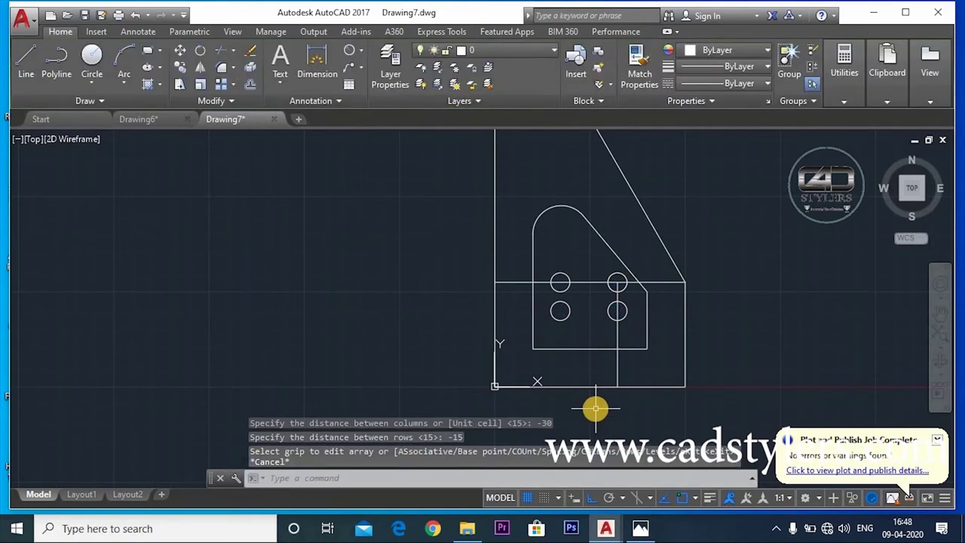
text(e)
key(Return)
Step: Erase the horizontal and vertical construction lines, then check the hole dimensions on the reference
click(659, 282)
click(618, 341)
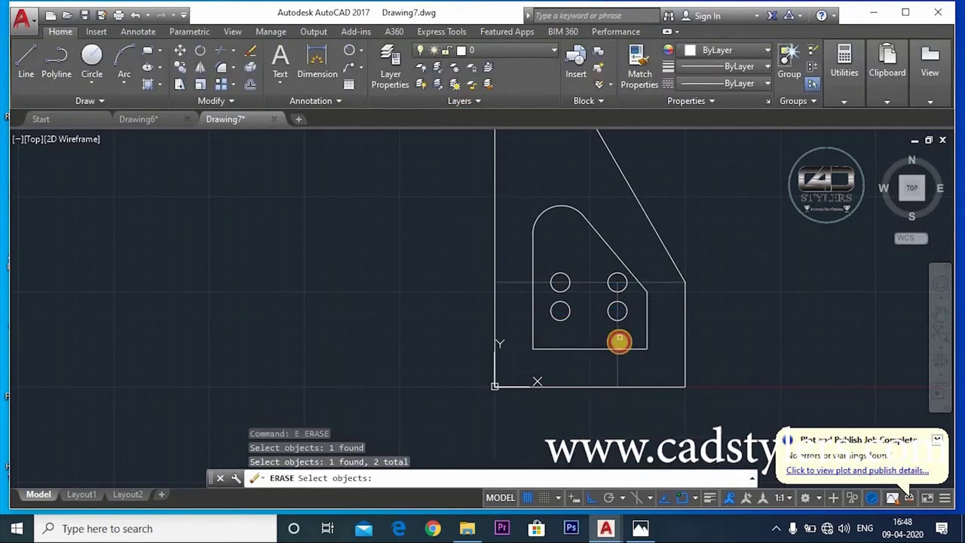
key(Return)
middle_drag(638, 395, 642, 400)
key(Escape)
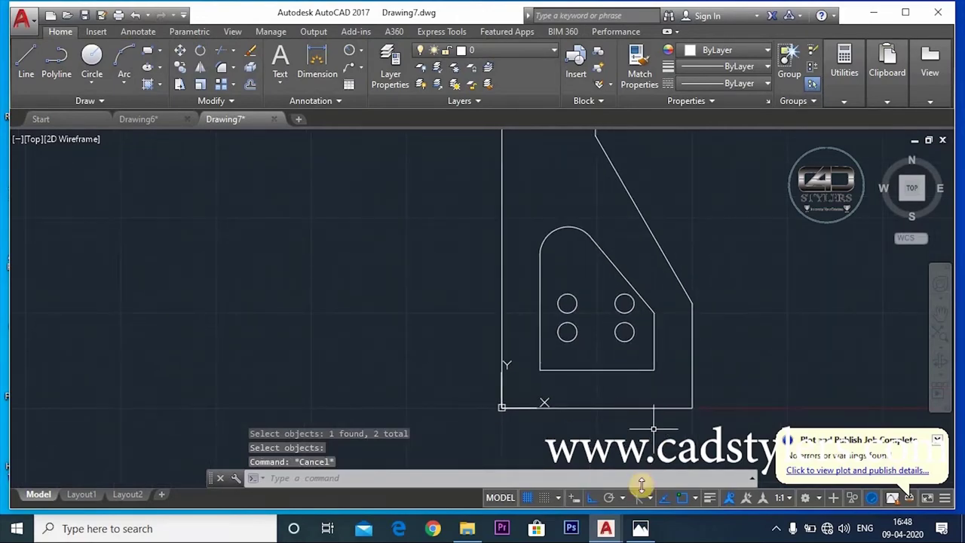
click(641, 528)
drag(567, 387, 556, 345)
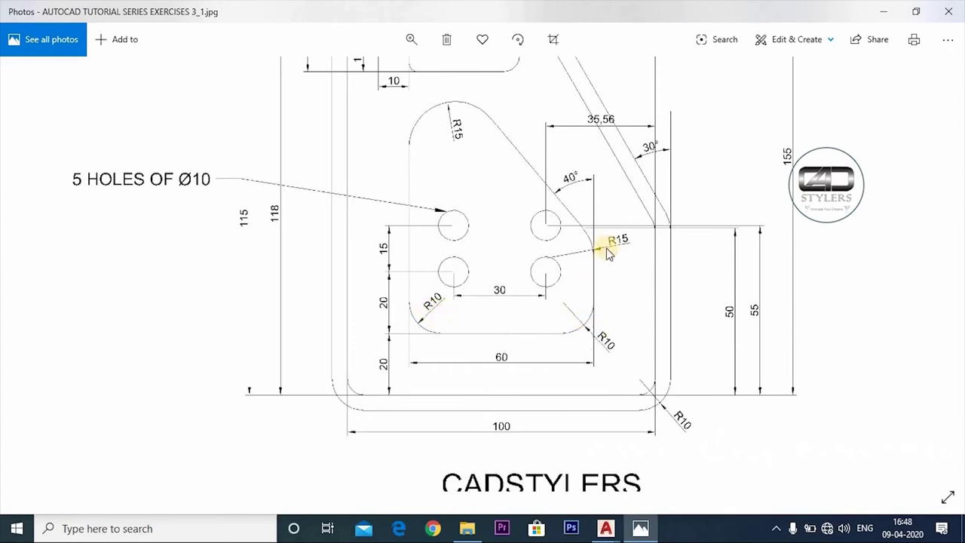
click(640, 528)
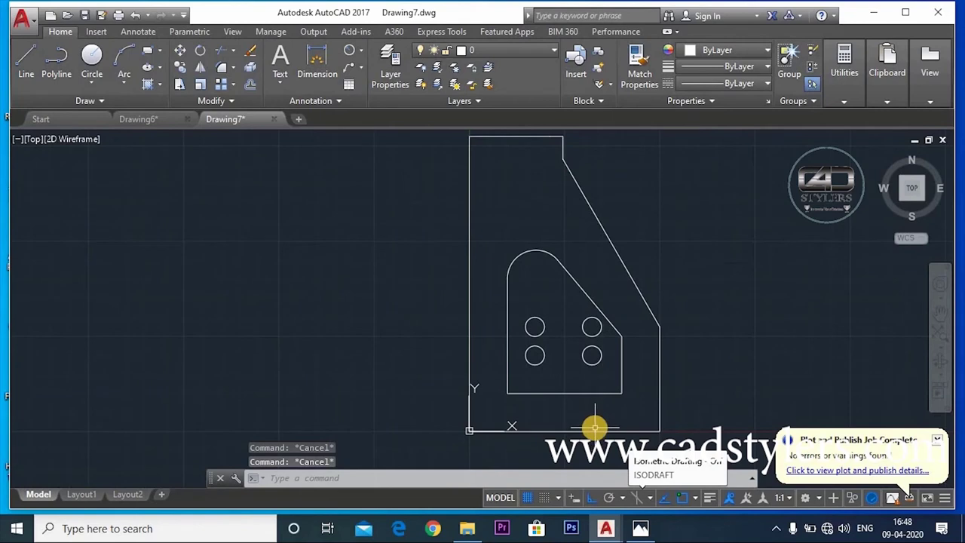
Step: Fillet the inner cutout's bottom corners with radius 10
text(f)
key(Return)
text(r)
key(Return)
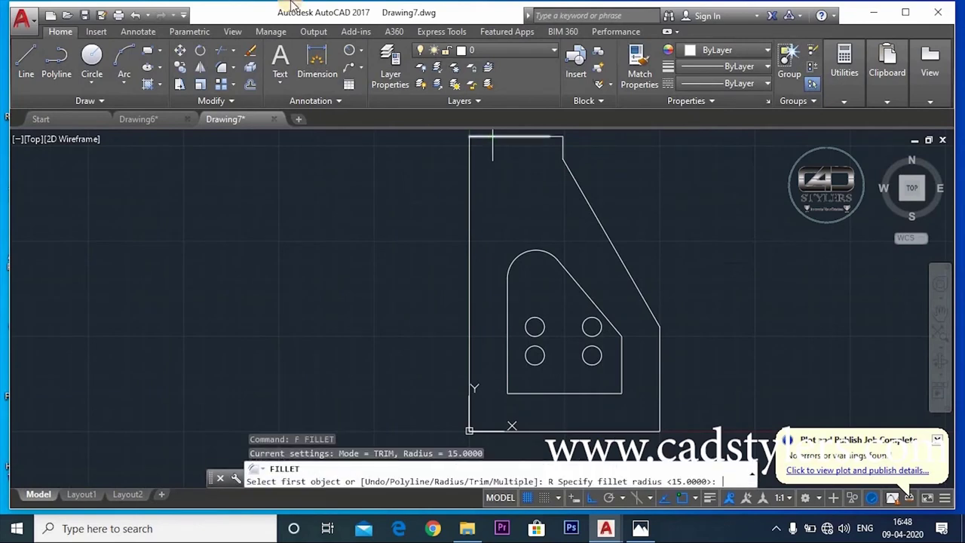
text(0)
key(Return)
click(593, 393)
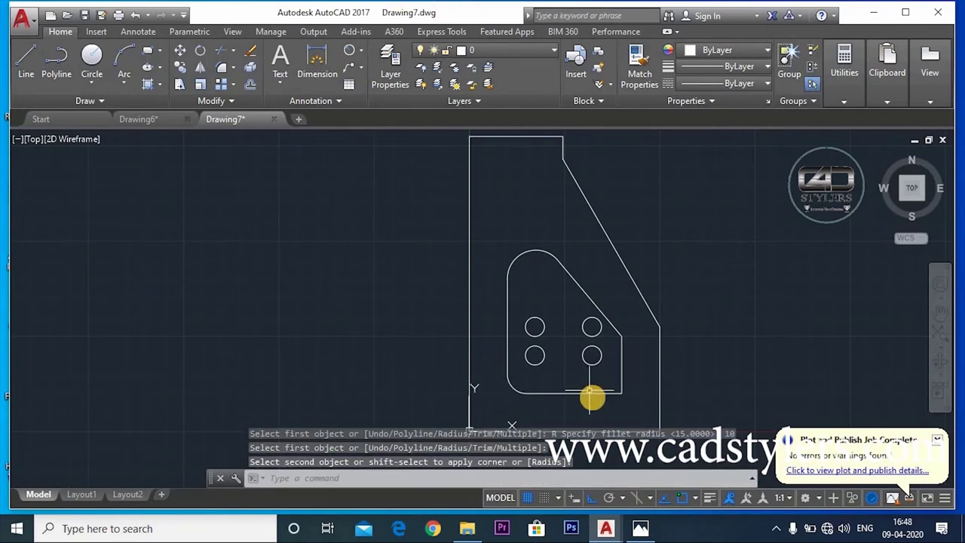
click(601, 393)
click(601, 395)
middle_drag(601, 395, 625, 359)
key(Escape)
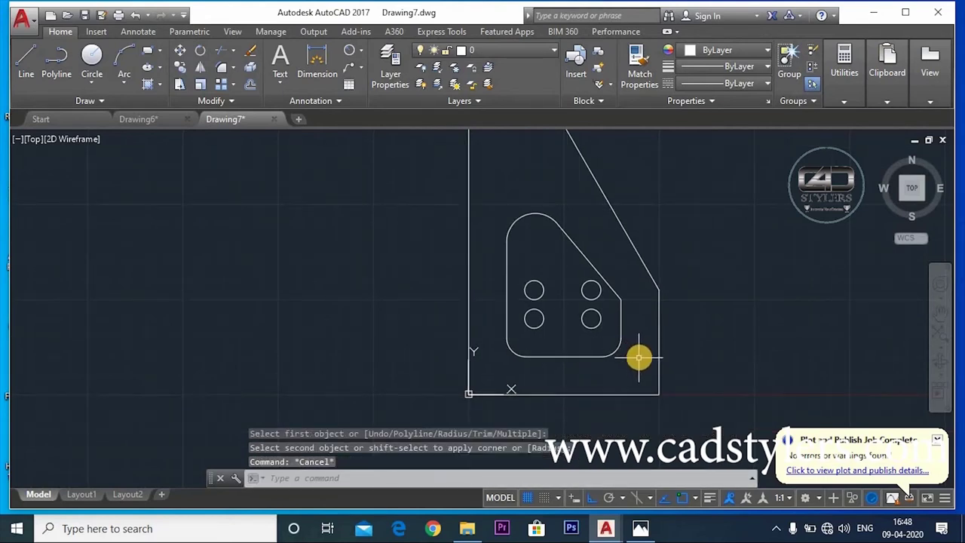
Step: Fillet the angled inner corner with radius 15
text(f)
key(Return)
text(r)
key(Return)
text(5)
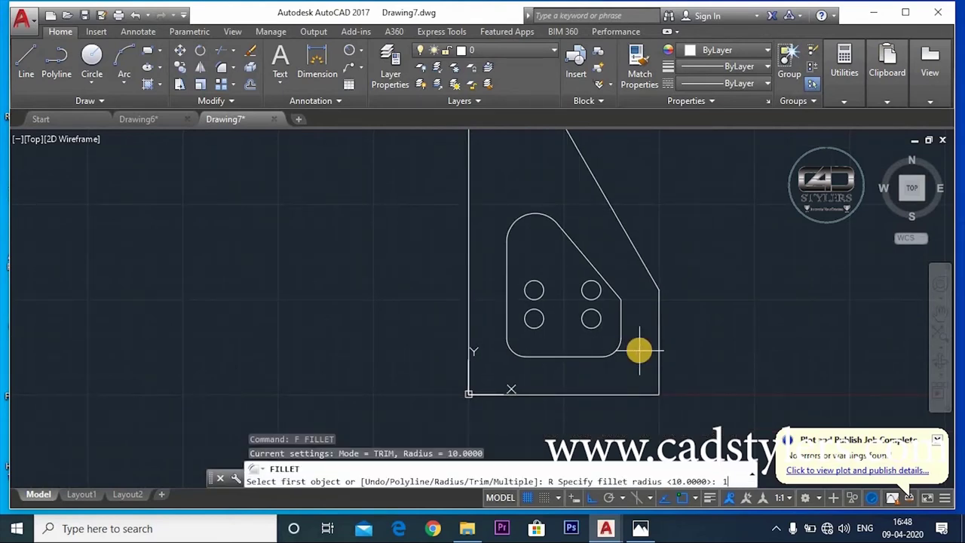
key(Return)
click(618, 323)
key(Escape)
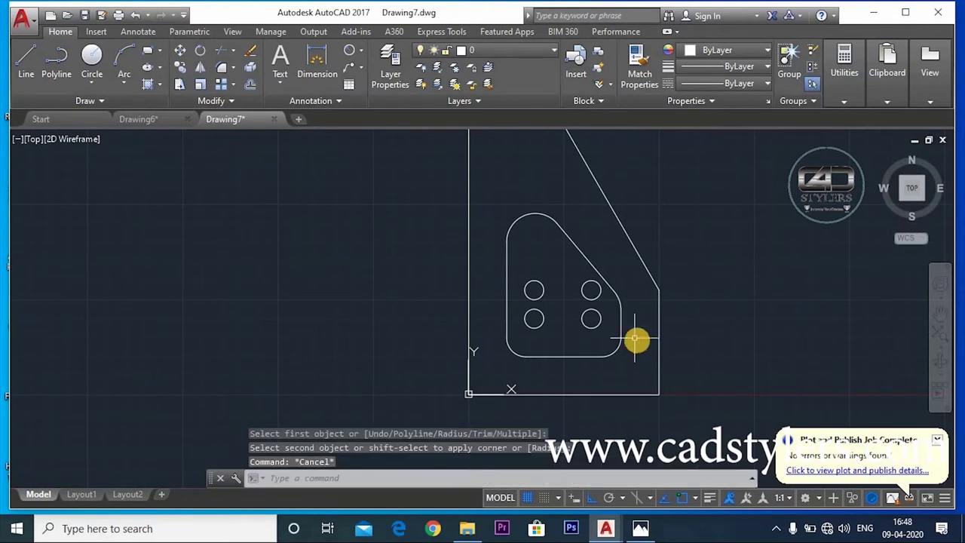
middle_drag(636, 339, 647, 357)
scroll(648, 347, down, 2)
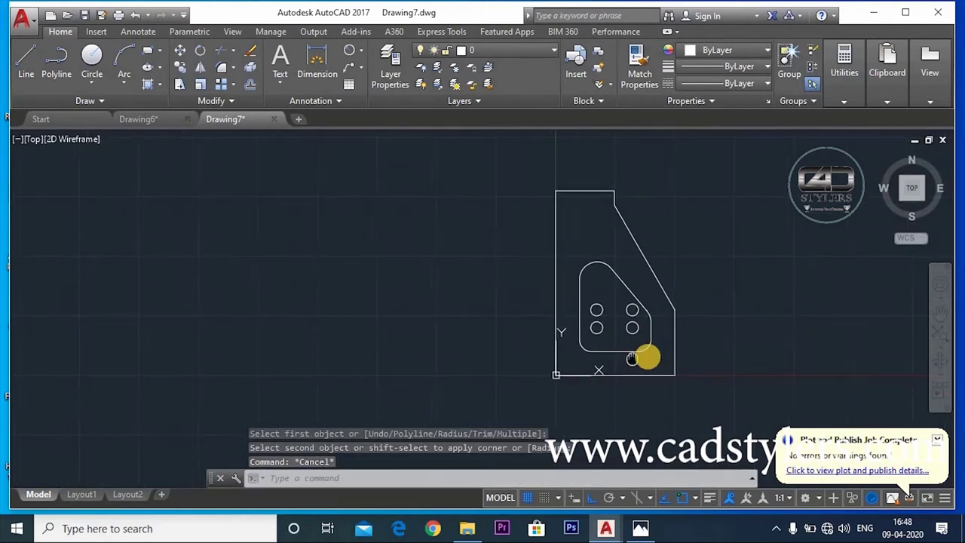
click(640, 528)
scroll(478, 244, up, 3)
scroll(494, 243, up, 3)
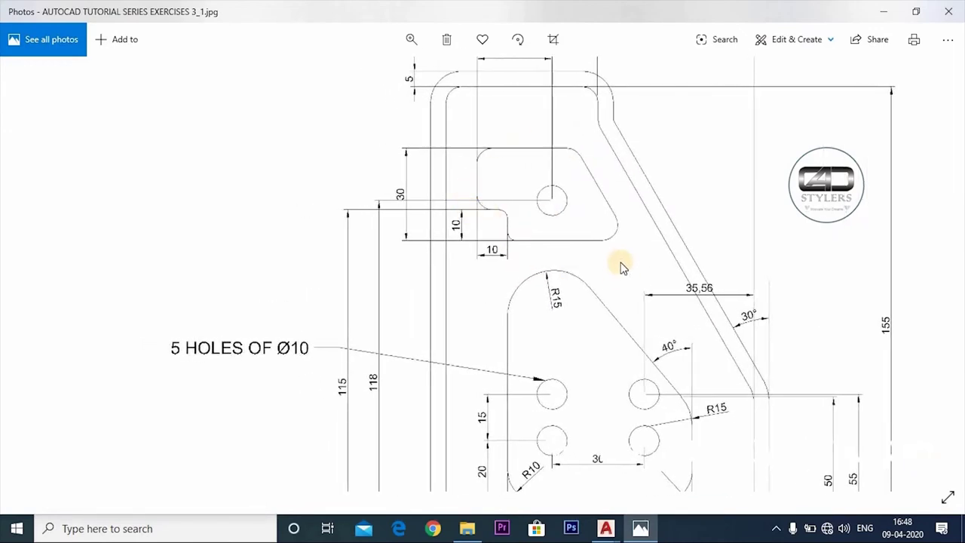
drag(601, 255, 596, 294)
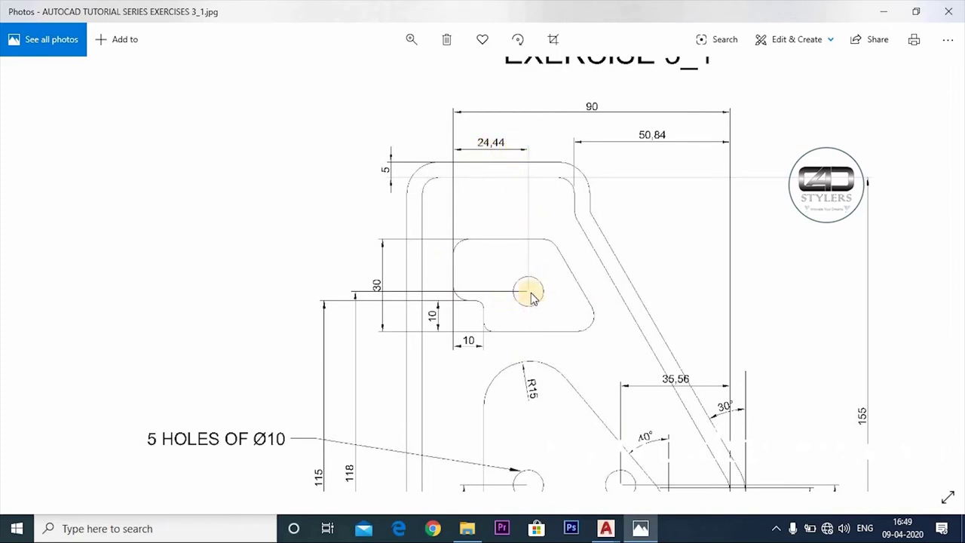
scroll(446, 451, down, 3)
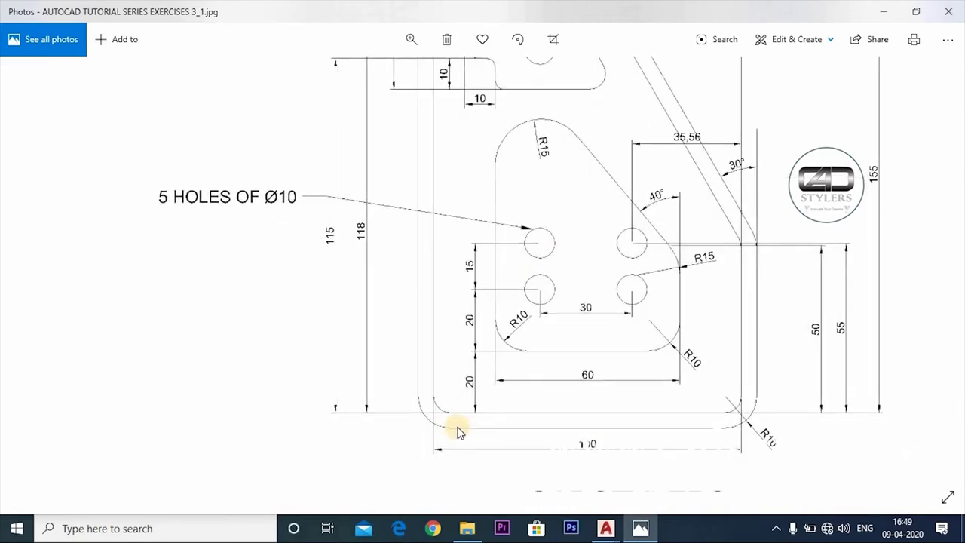
scroll(386, 331, up, 1)
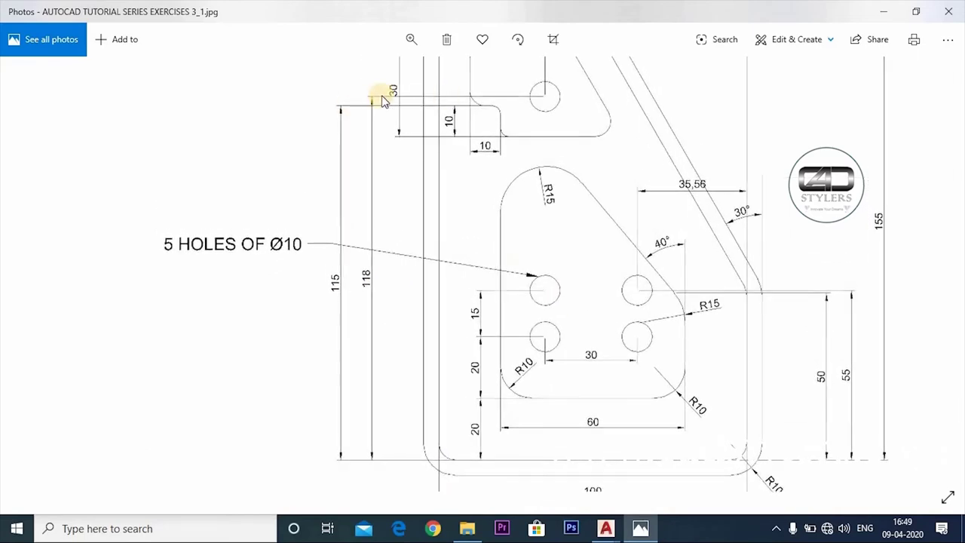
scroll(523, 241, up, 4)
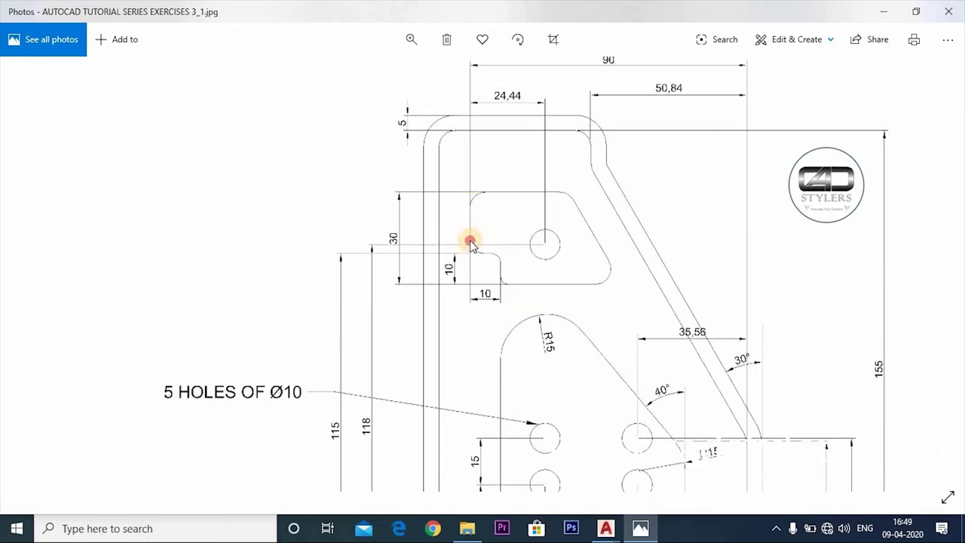
drag(470, 218, 470, 252)
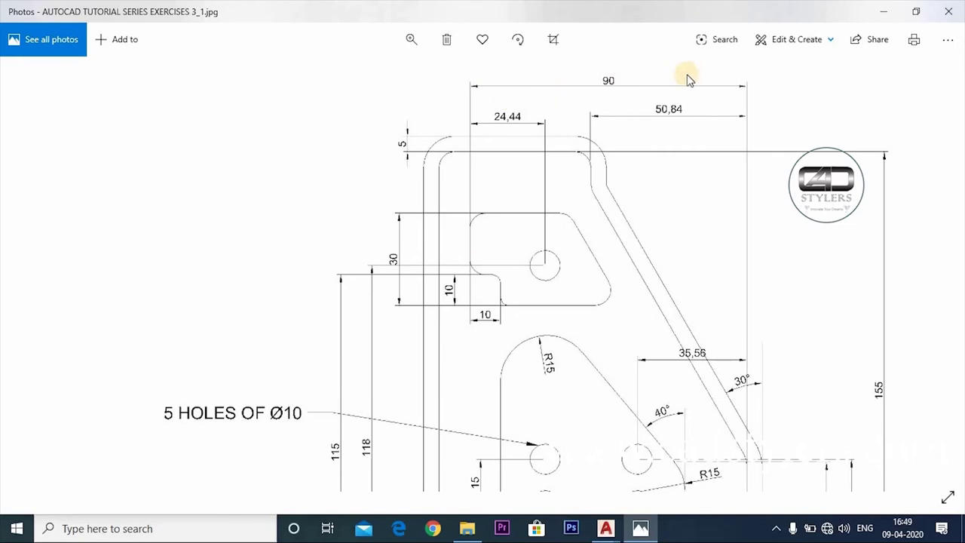
drag(759, 343, 717, 133)
drag(688, 300, 694, 399)
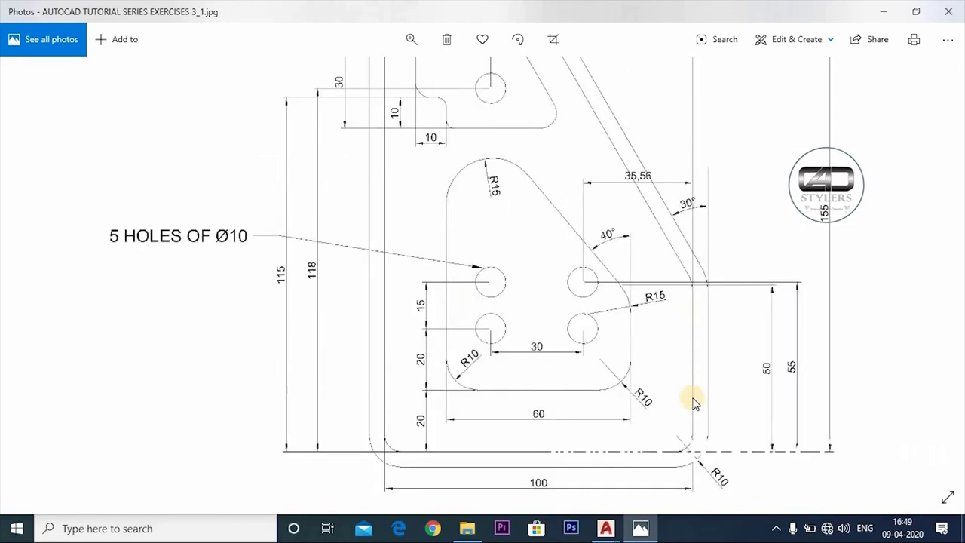
scroll(558, 301, up, 2)
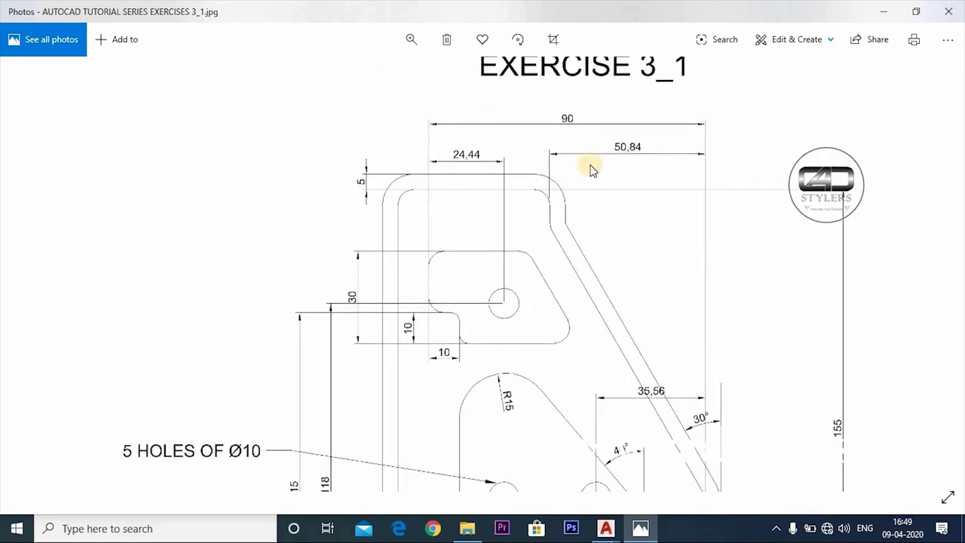
scroll(597, 170, down, 5)
Step: Offset the plate's right edge 50 units inward as a vertical guide line
key(alt+Tab)
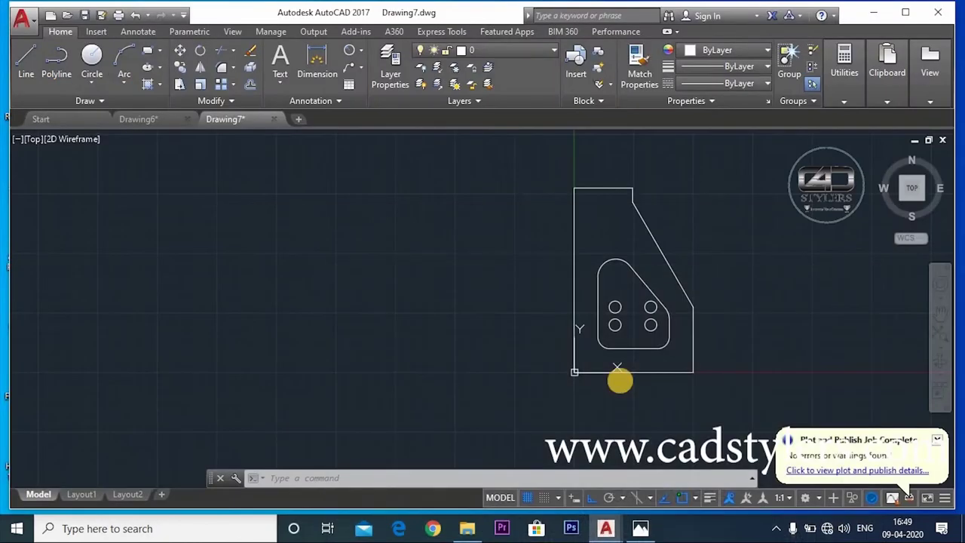
text(o)
key(Return)
text(50)
key(Return)
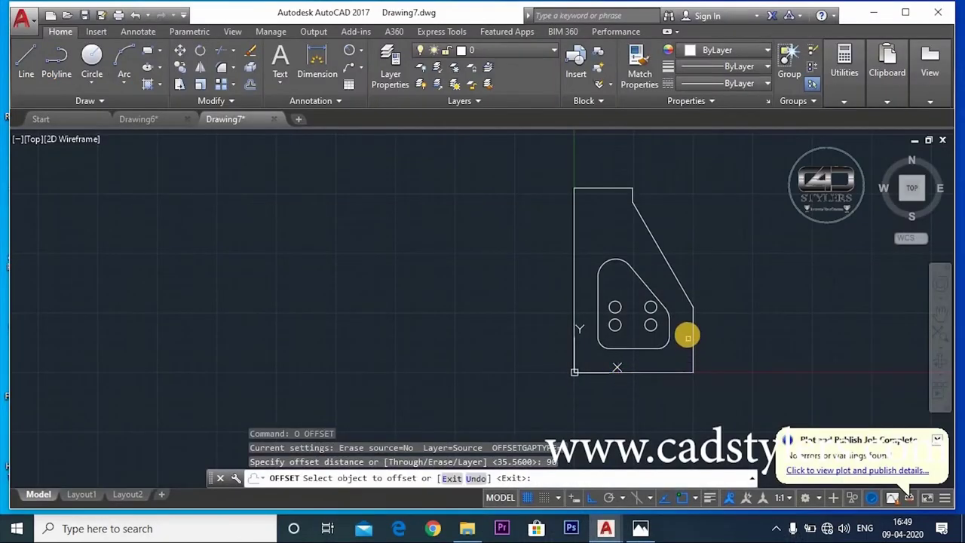
click(692, 334)
click(613, 362)
key(Escape)
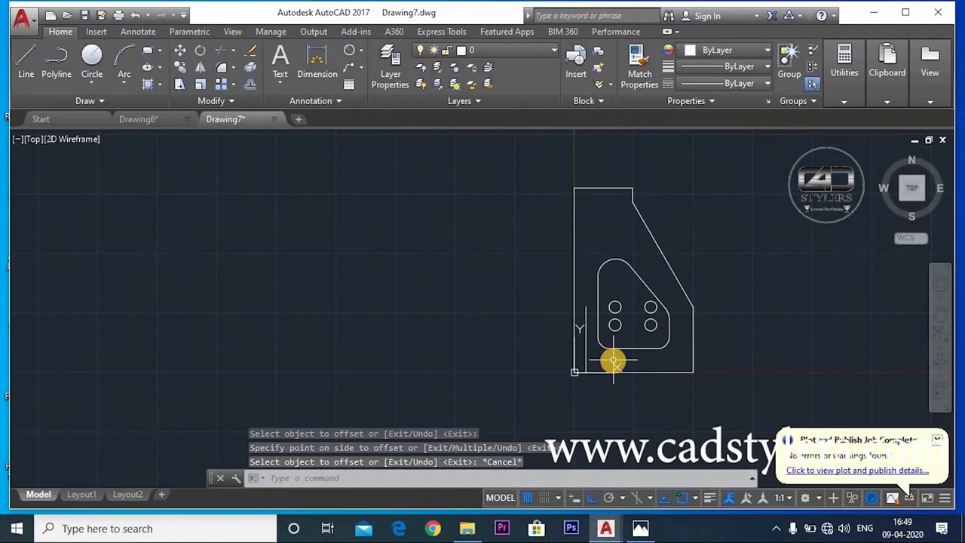
Step: Extend the vertical guide to the top edge and offset it 24.4 units sideways
text(ex)
key(Return)
key(Return)
click(587, 344)
key(Escape)
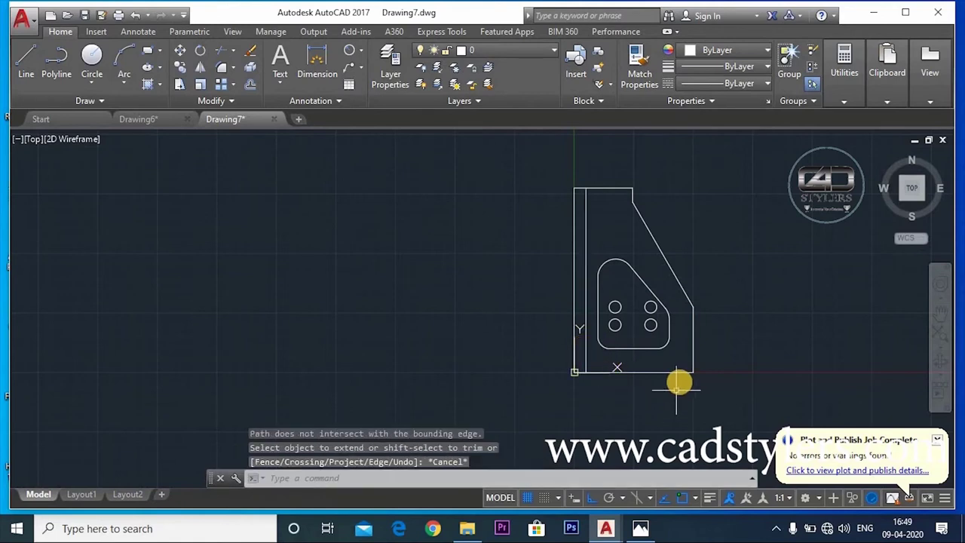
text(o)
key(Return)
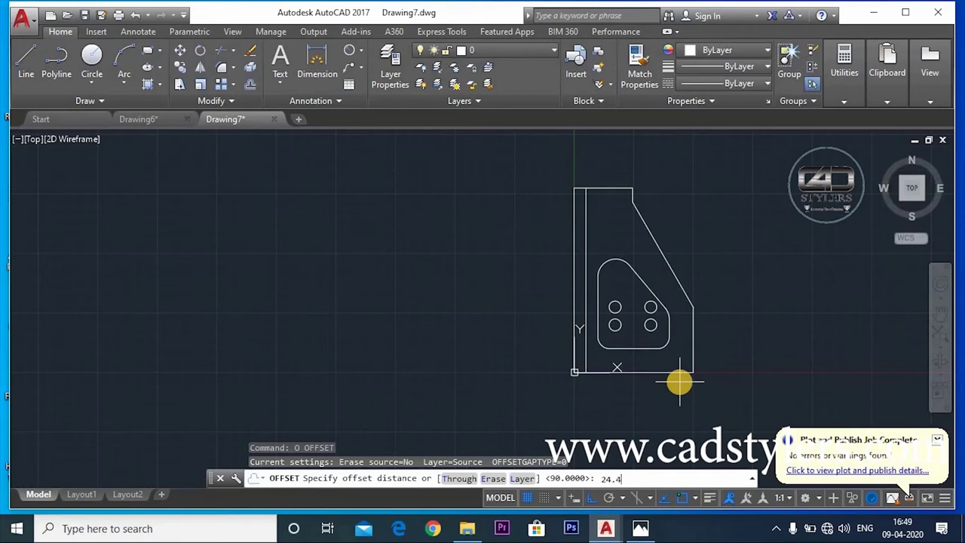
key(Return)
click(573, 244)
click(636, 295)
key(Escape)
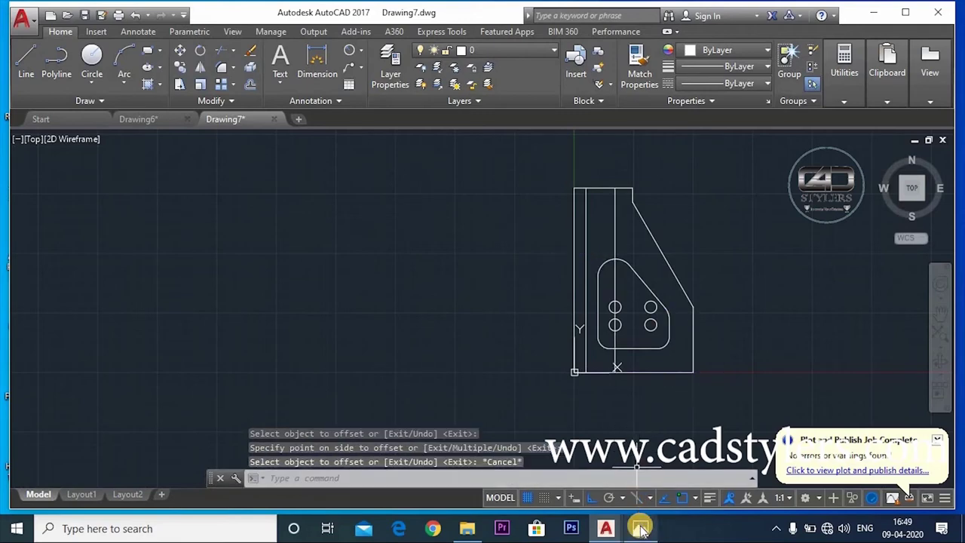
Step: Check the hole position on the reference and offset a horizontal construction line
click(640, 528)
scroll(394, 338, up, 3)
scroll(444, 359, up, 1)
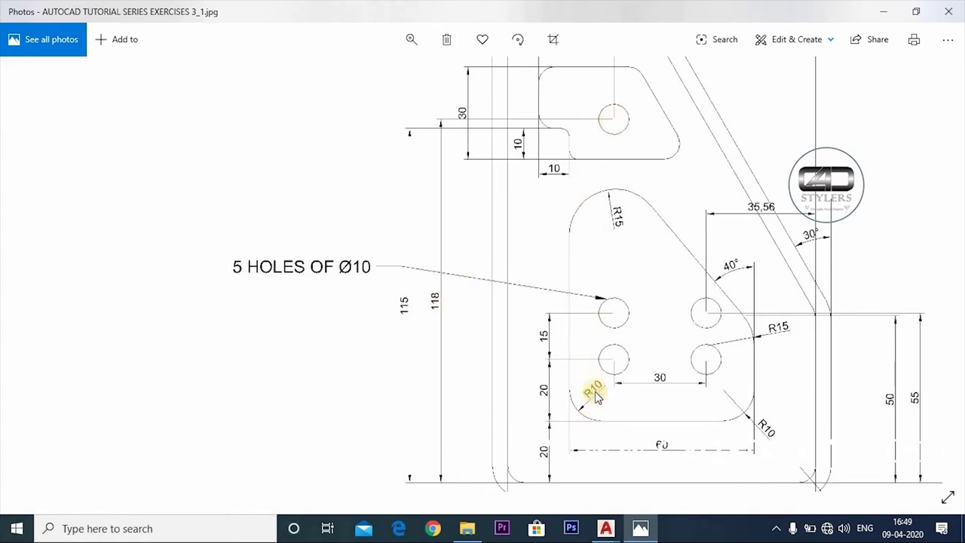
scroll(580, 396, down, 3)
click(641, 528)
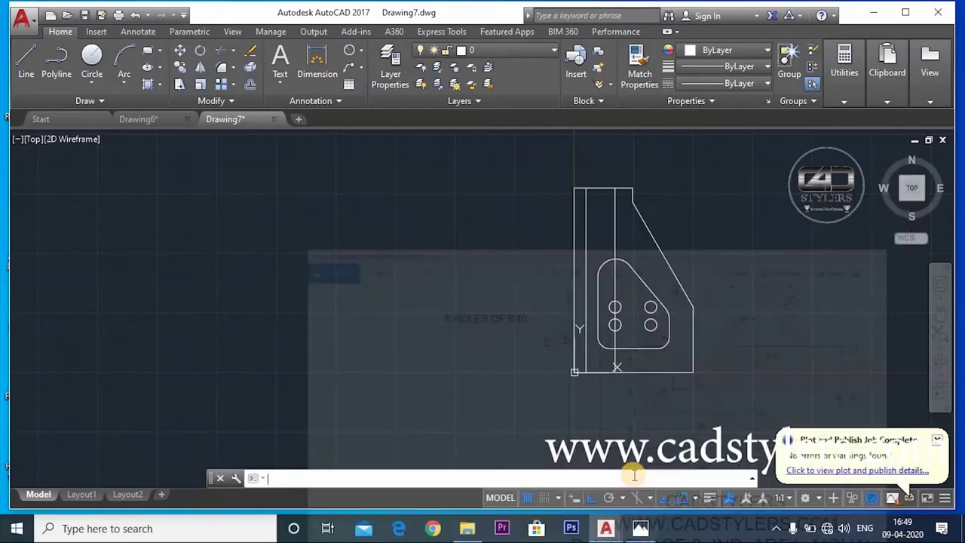
text(o)
key(Return)
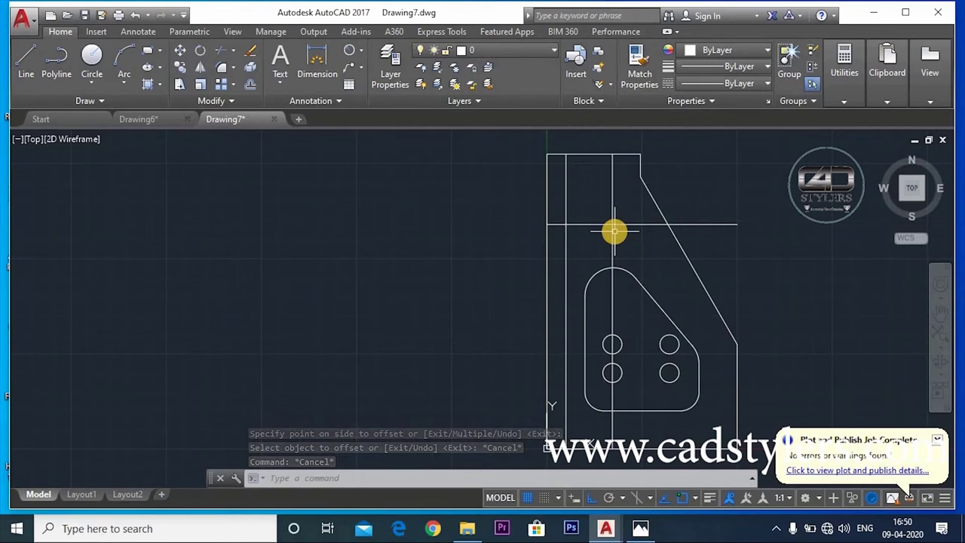
Step: Draw a radius 5 circle at the upper construction-line crossing
text(c)
key(Return)
click(612, 224)
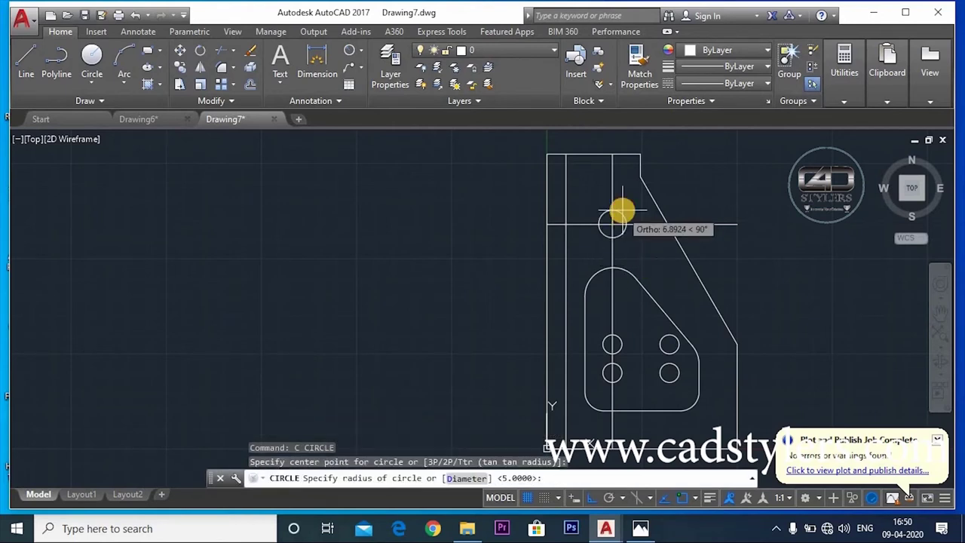
text(5)
key(Return)
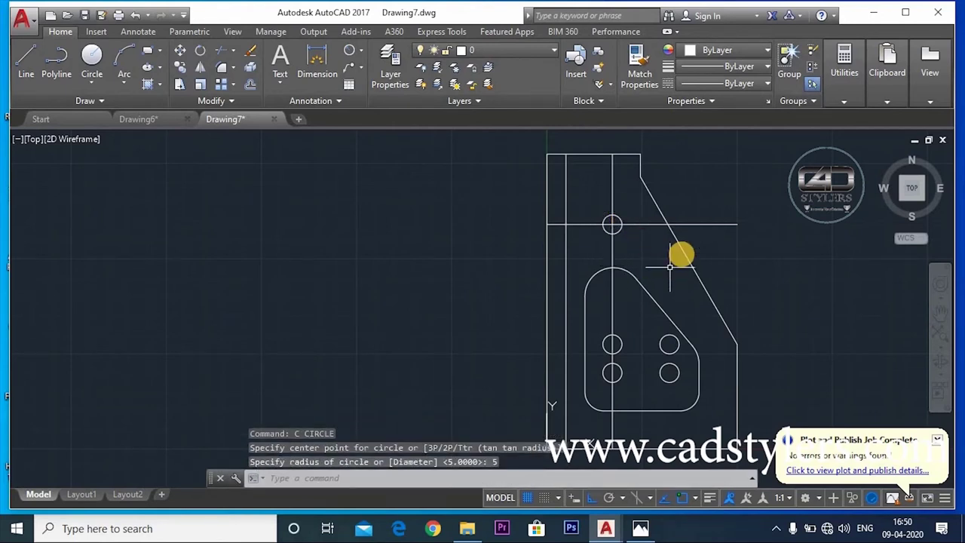
middle_drag(681, 254, 694, 240)
Step: Zoom and pan the reference image to check the upper slot dimensions
key(alt+Tab)
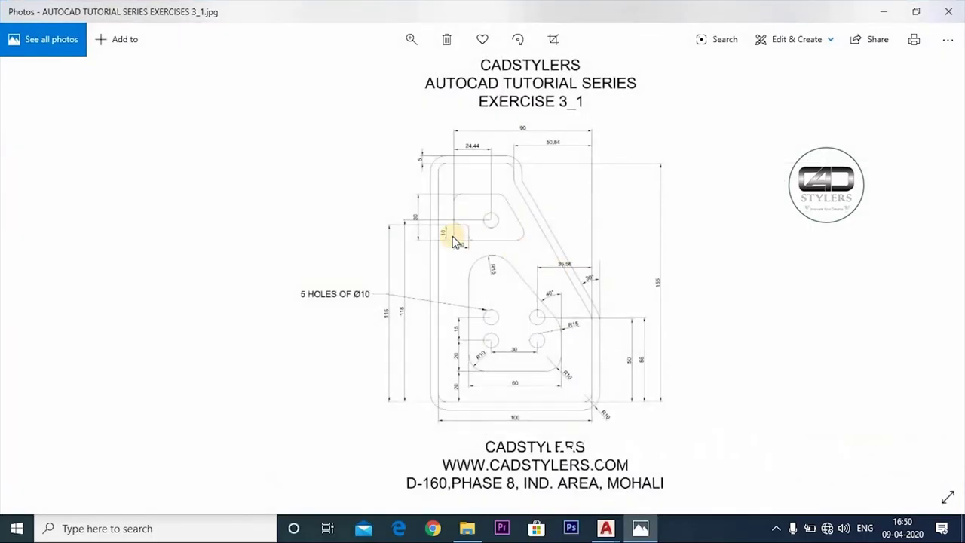
scroll(474, 224, up, 3)
scroll(475, 264, down, 2)
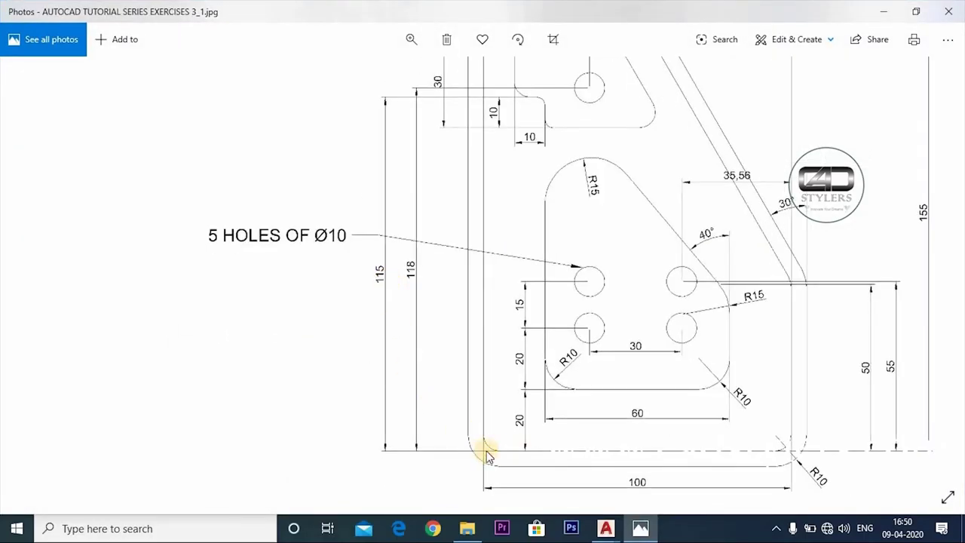
drag(528, 102, 526, 135)
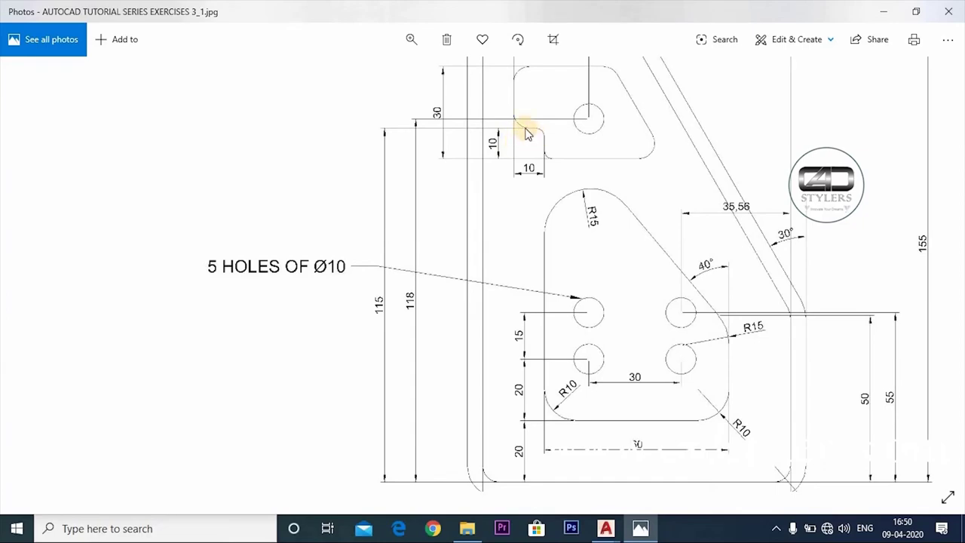
click(640, 528)
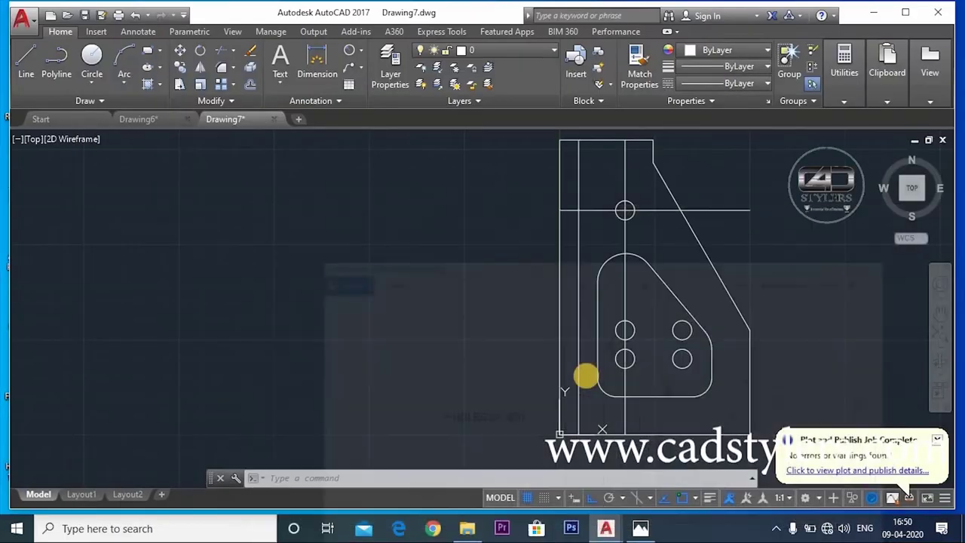
text(p)
Step: Offset the horizontal line through the circle 3 units downward
key(Return)
text(3)
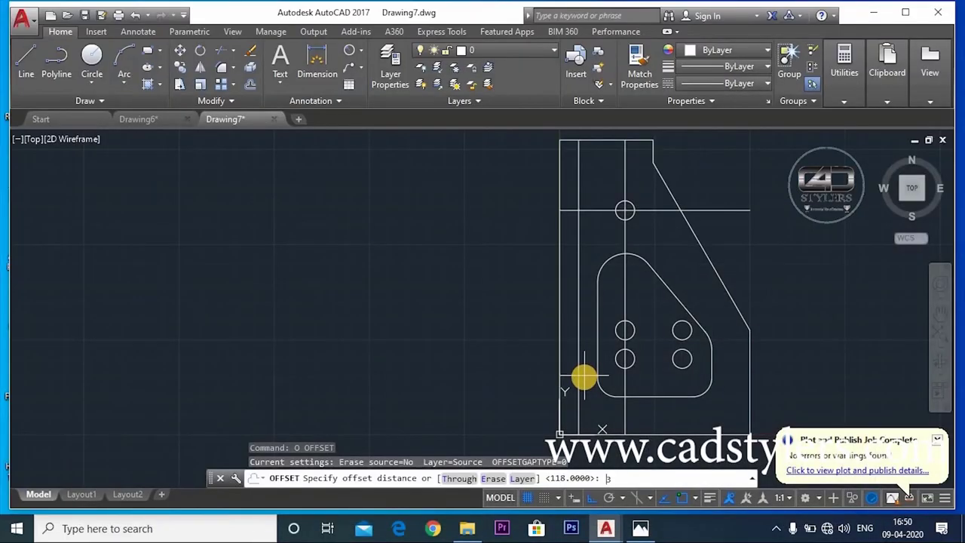
key(Return)
click(592, 211)
click(600, 256)
key(Escape)
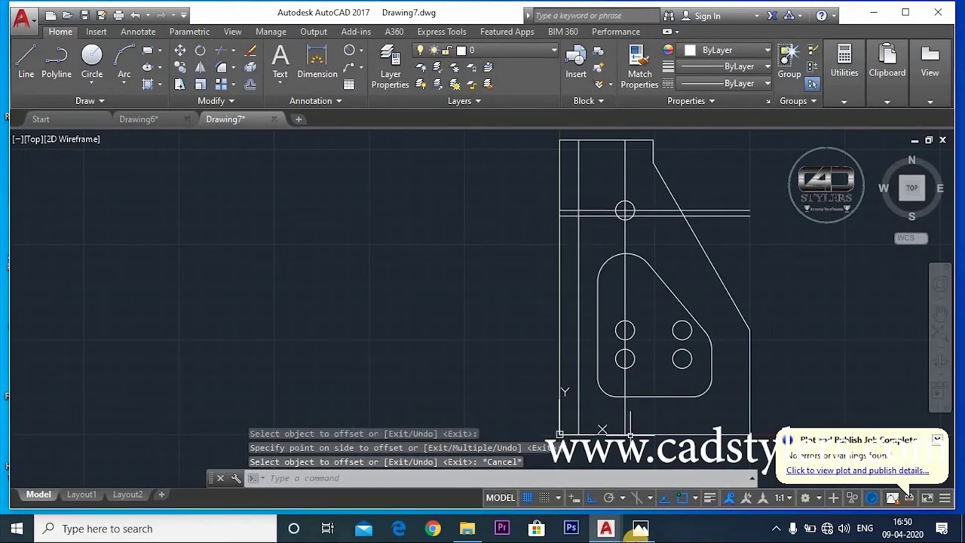
click(640, 528)
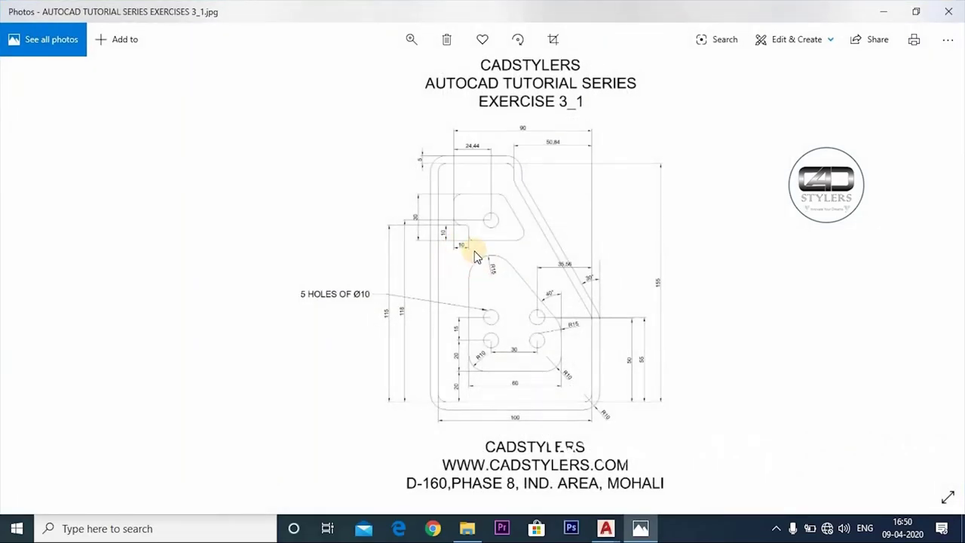
Step: Zoom into the reference's upper slot to read its 30, 10 and 24.44 dimensions
scroll(475, 256, up, 3)
scroll(503, 276, up, 2)
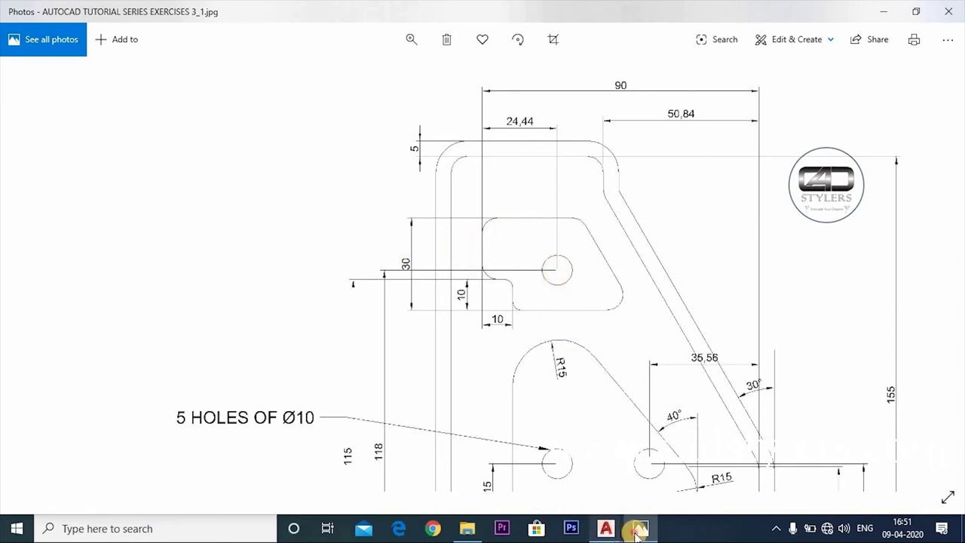
click(606, 528)
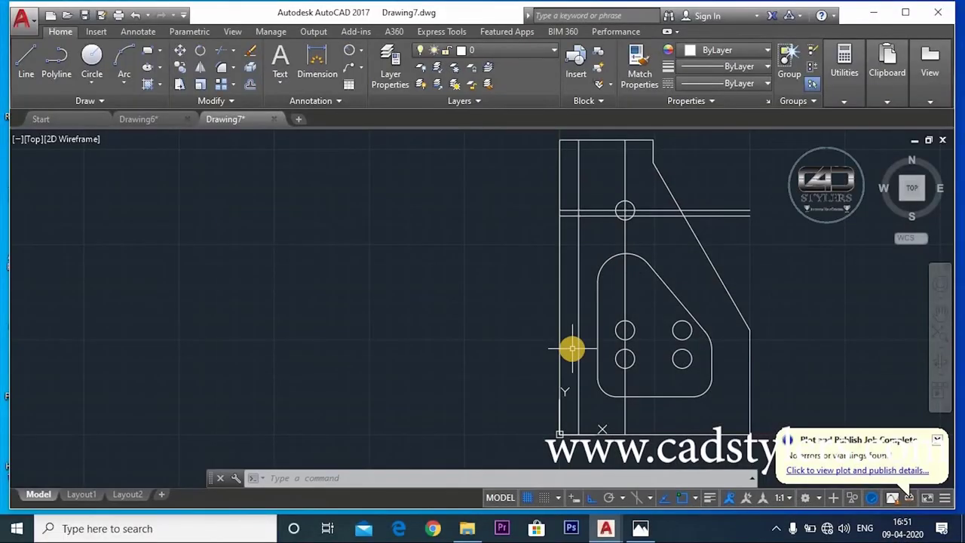
Step: Offset the horizontal line through the circle 13 units downward
text(o)
key(Return)
text(3)
key(Return)
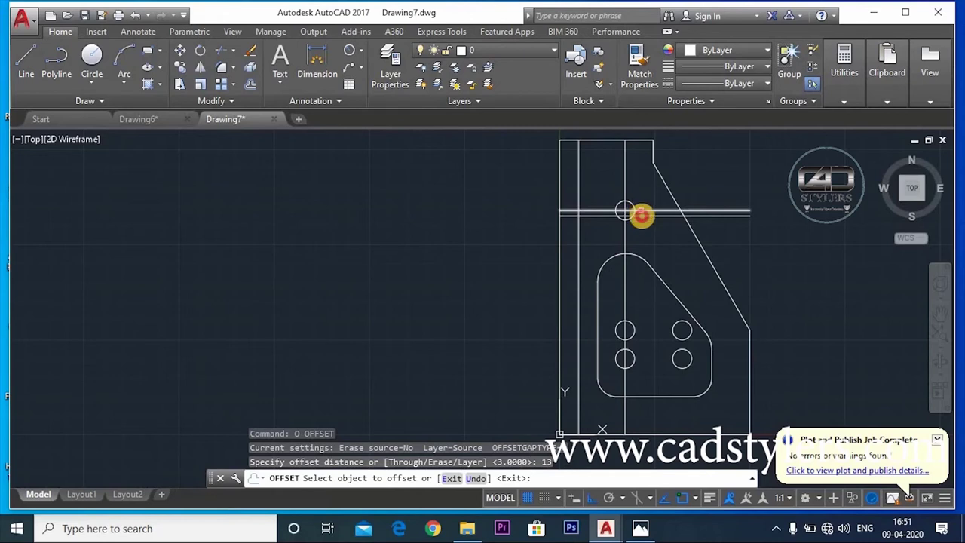
click(641, 215)
click(642, 243)
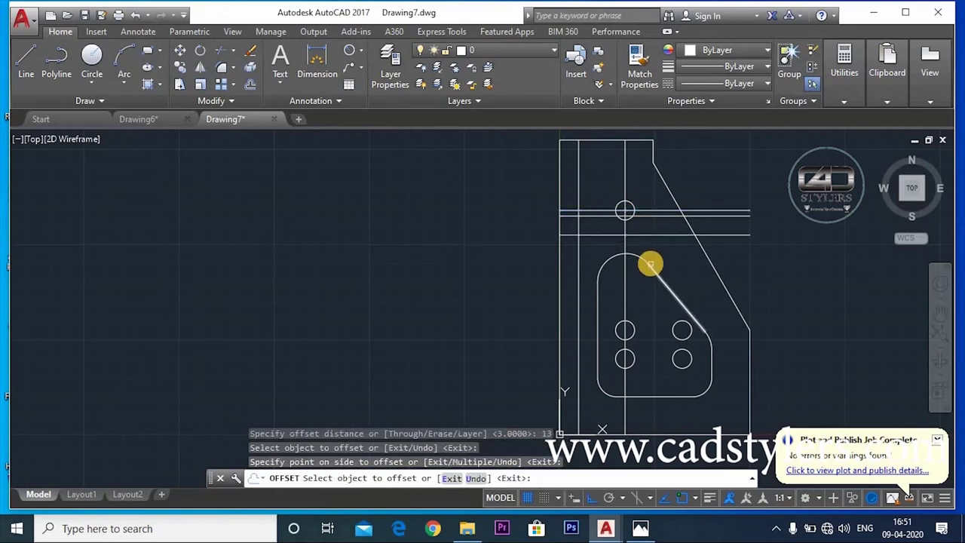
key(Return)
Step: Offset the same horizontal line 17 units upward
key(Return)
text(17)
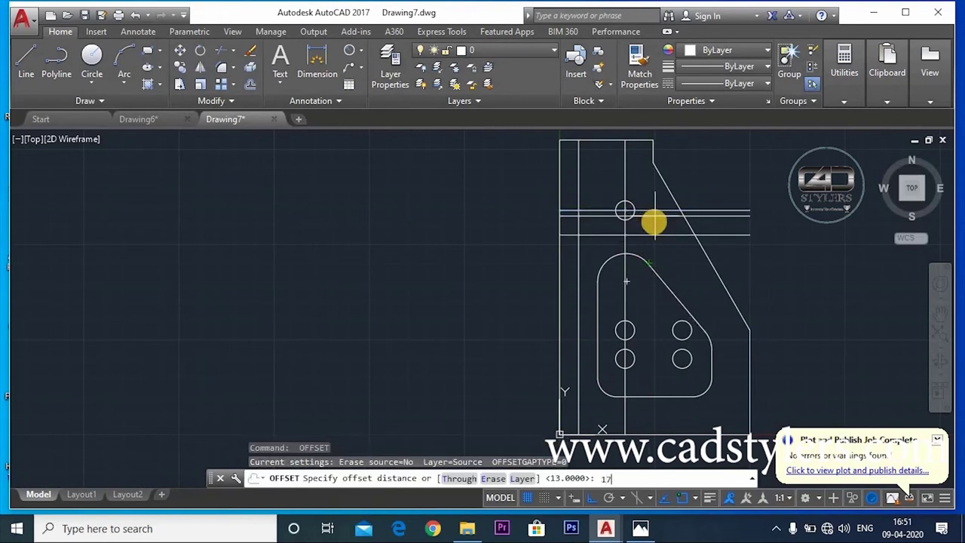
key(Return)
click(646, 212)
click(642, 180)
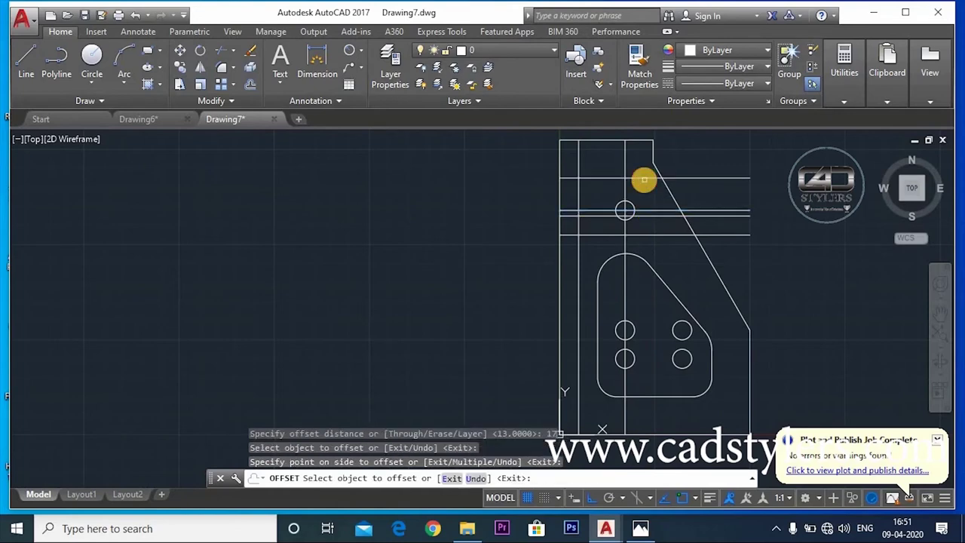
key(Escape)
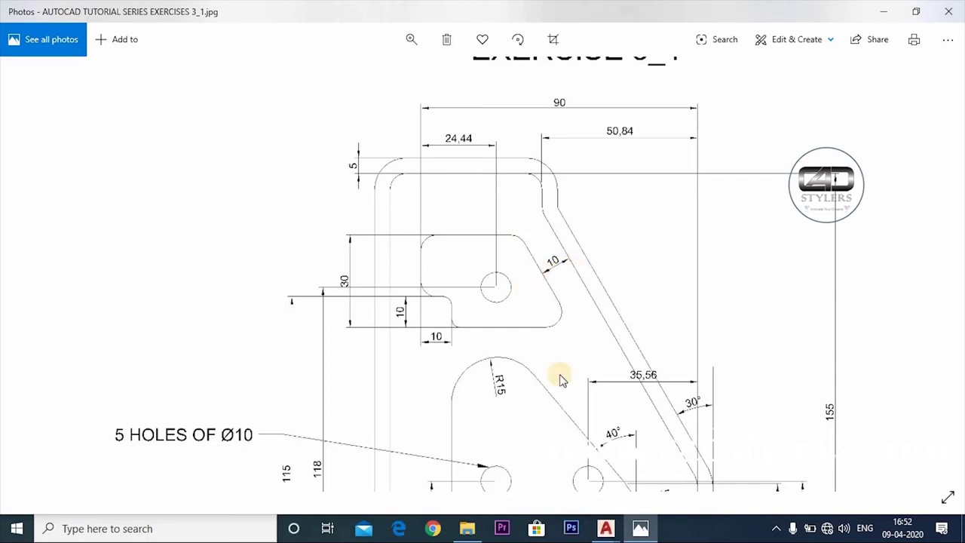
click(641, 531)
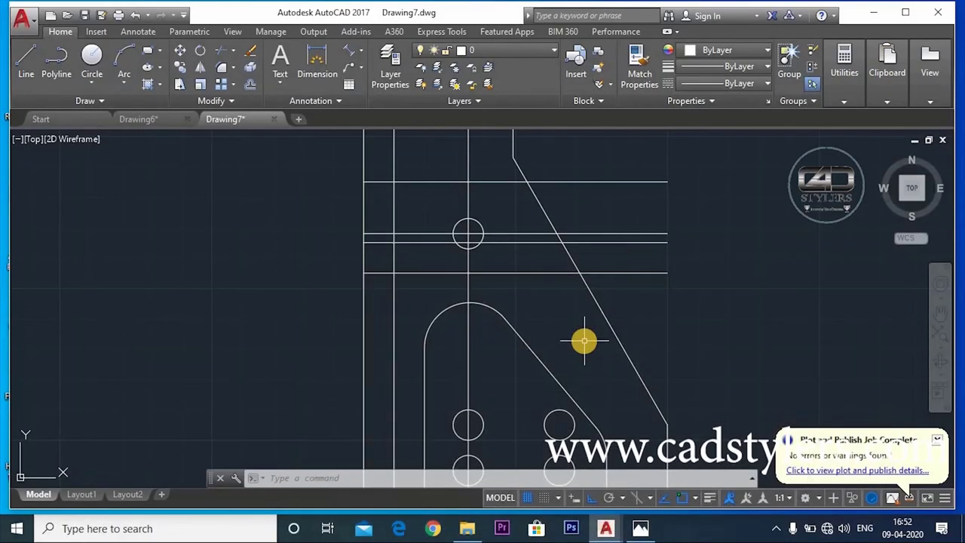
Step: Offset the slanted outer edge 10 units inside the plate
text(o)
key(Return)
text(0)
key(Return)
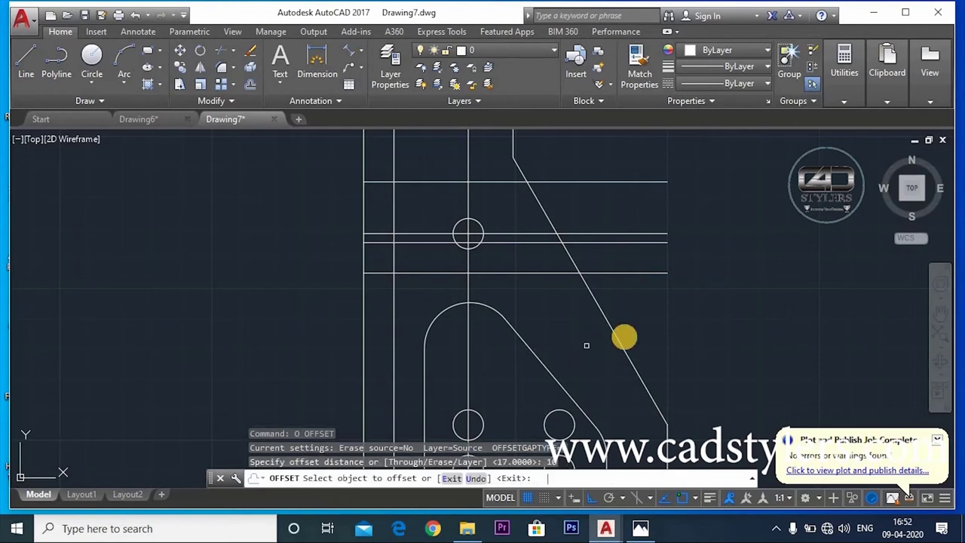
click(550, 221)
click(584, 291)
scroll(585, 292, down, 2)
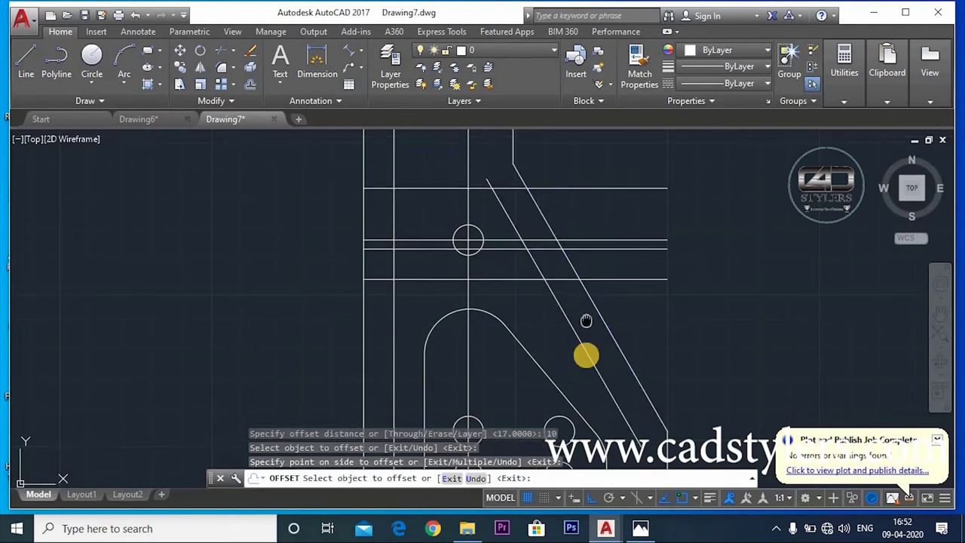
scroll(586, 351, down, 2)
key(Escape)
scroll(476, 273, down, 3)
click(477, 270)
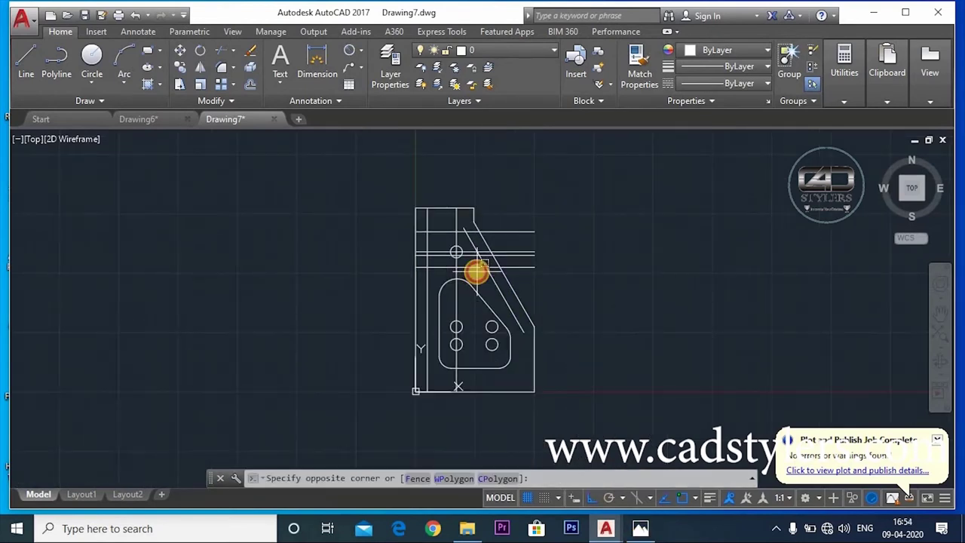
scroll(479, 264, up, 2)
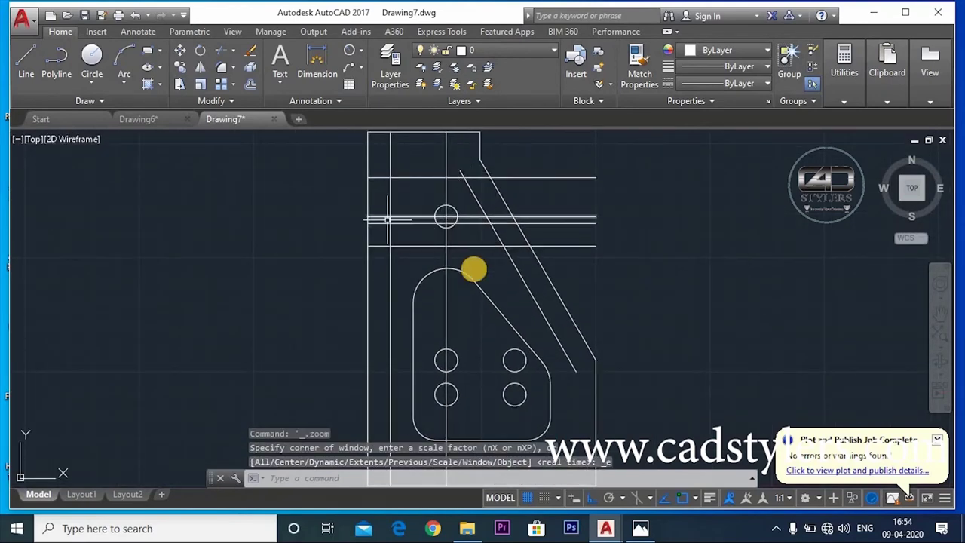
click(640, 527)
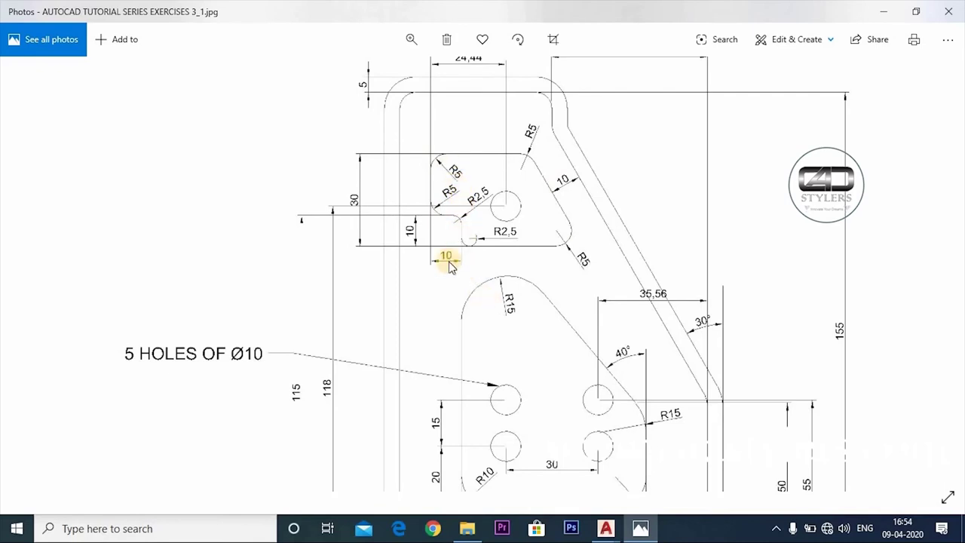
Step: Start a radius-5 fillet and bring the upper inner cutout into view
click(640, 528)
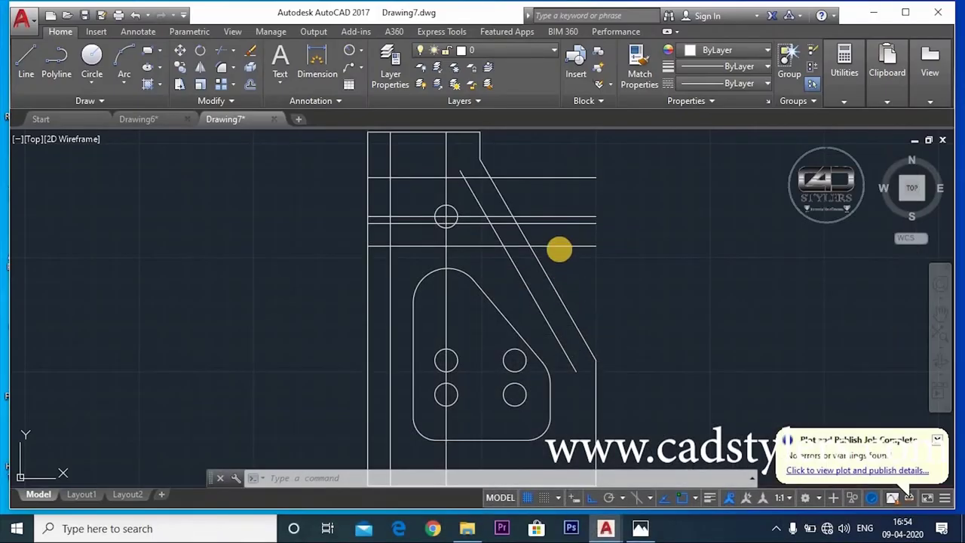
key(Escape)
text(f)
key(Return)
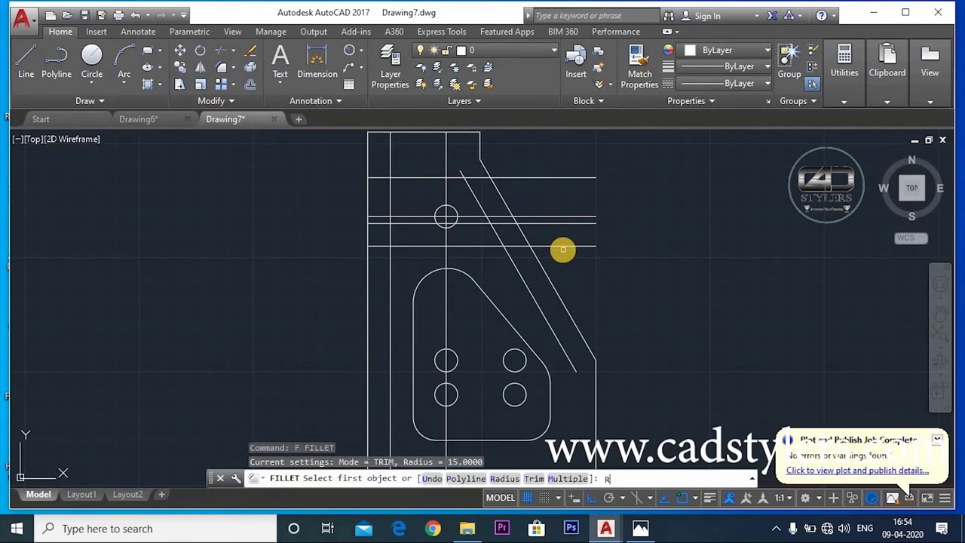
key(Return)
key(Return)
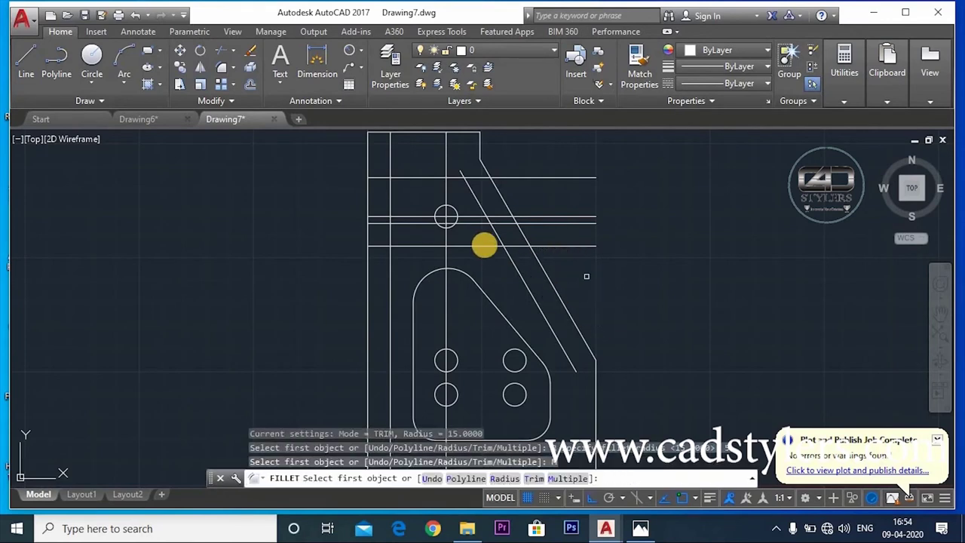
scroll(485, 245, up, 4)
scroll(511, 340, down, 2)
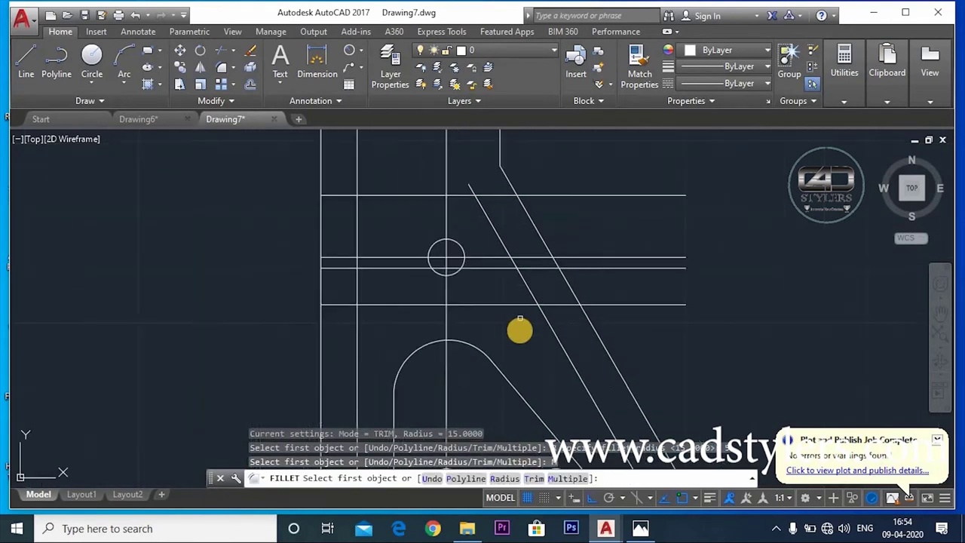
scroll(519, 330, down, 2)
middle_drag(519, 330, 532, 316)
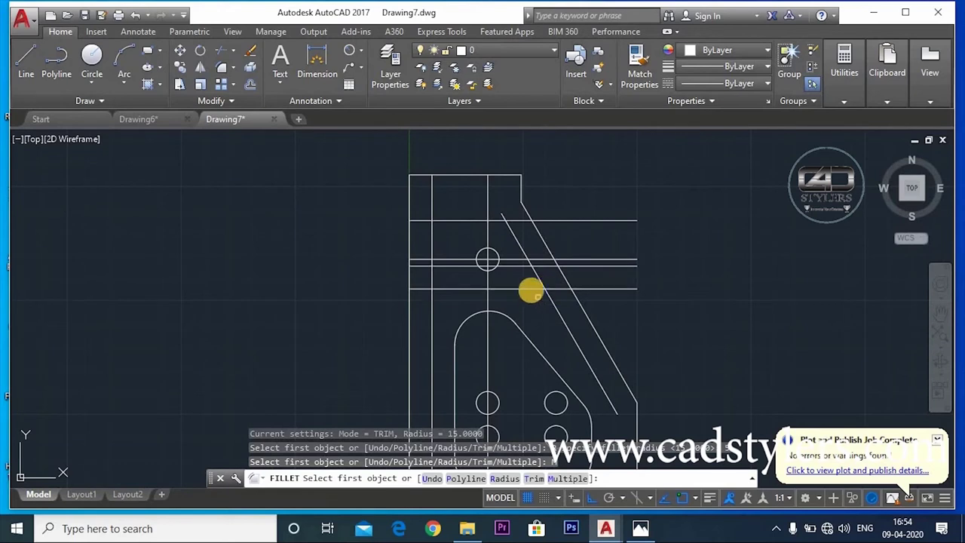
scroll(531, 291, up, 2)
Step: Round both corners where the cutout's diagonal edge meets the horizontal and top edges
click(521, 288)
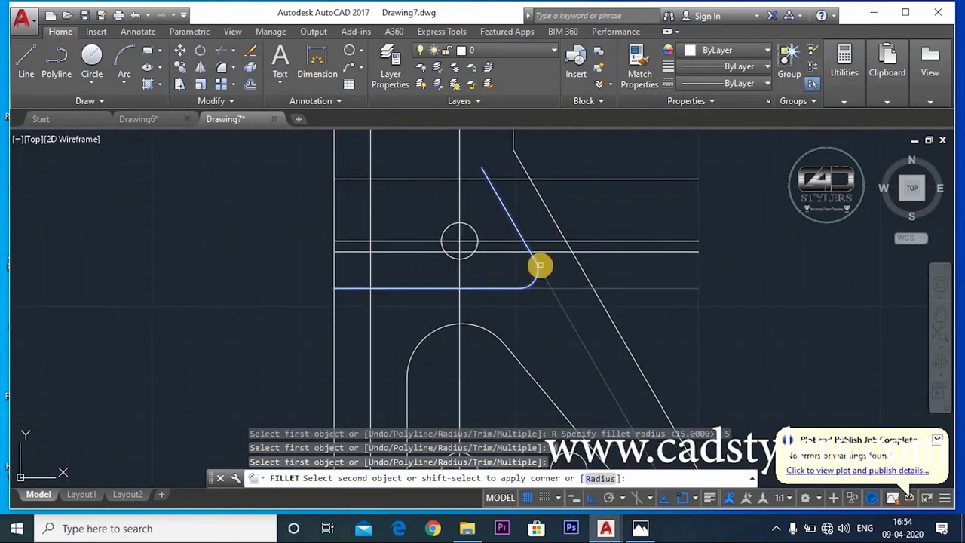
click(536, 264)
scroll(578, 319, down, 3)
scroll(547, 282, up, 3)
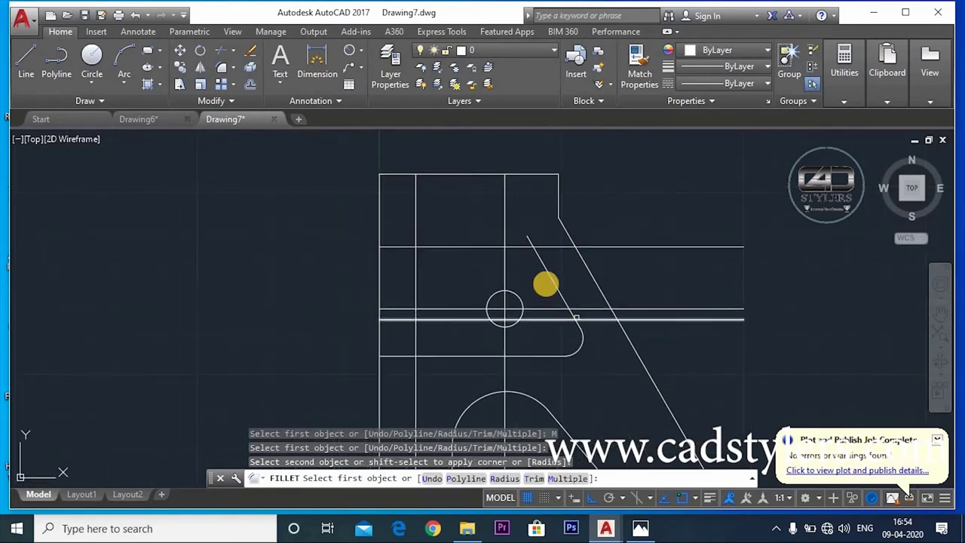
click(540, 263)
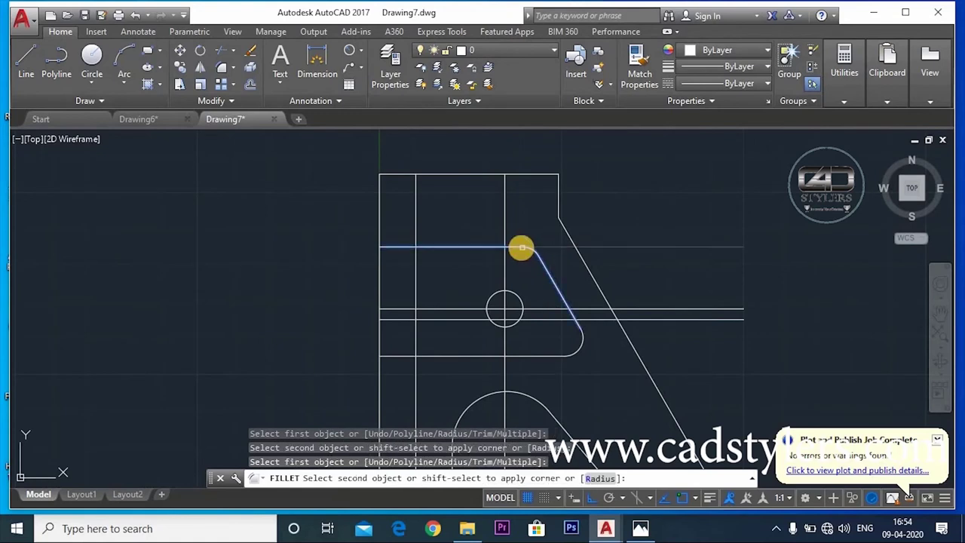
click(521, 248)
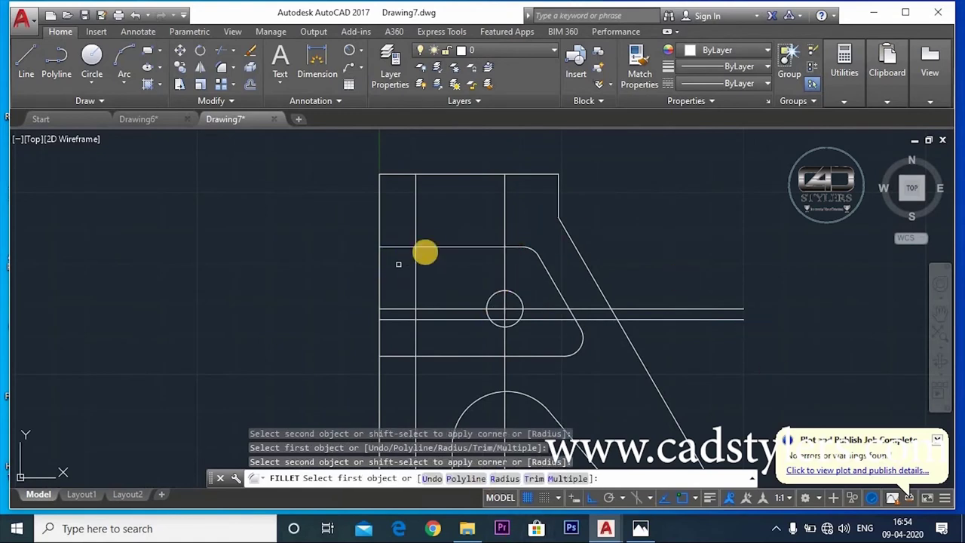
Step: Round the cutout's top-left and lower-left corners with R5 fillets
click(429, 247)
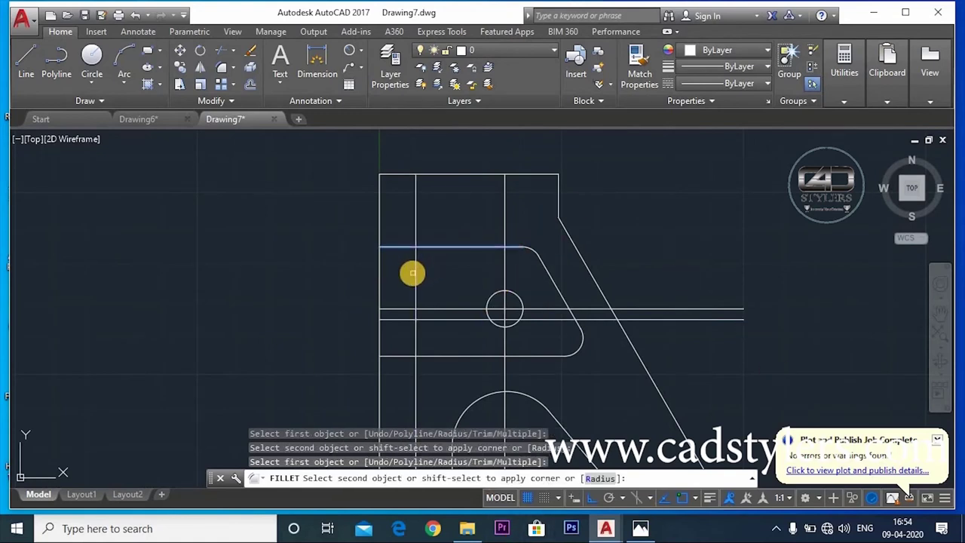
click(414, 273)
middle_drag(416, 296, 442, 274)
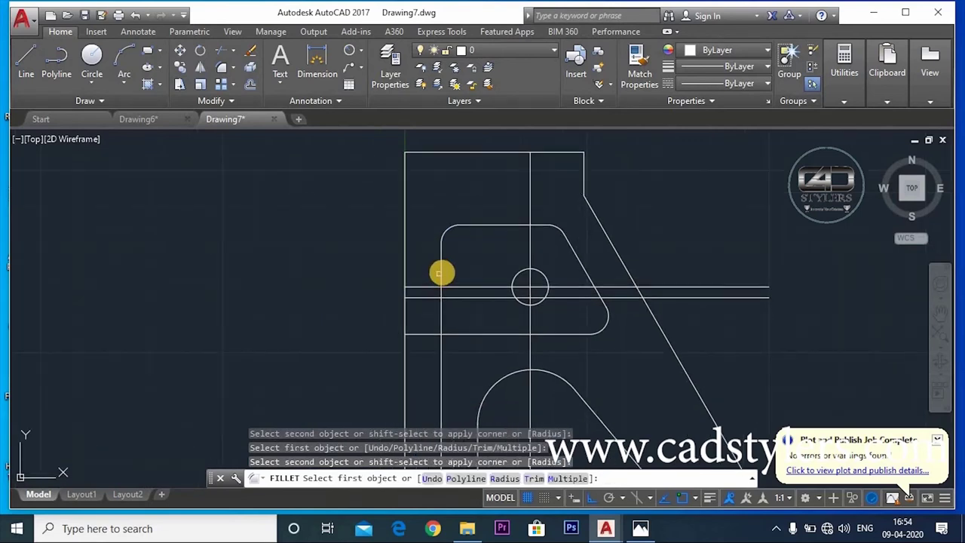
click(441, 273)
click(455, 287)
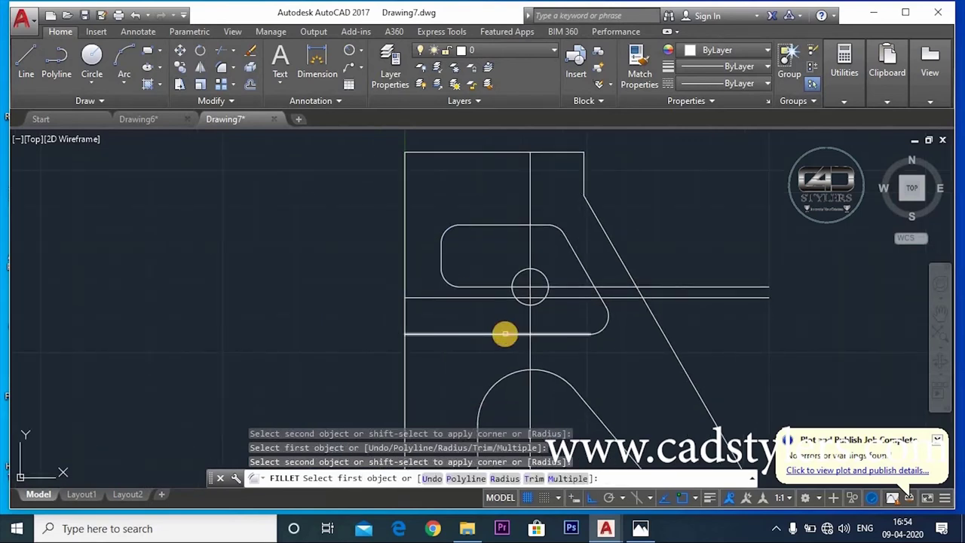
middle_drag(504, 333, 480, 273)
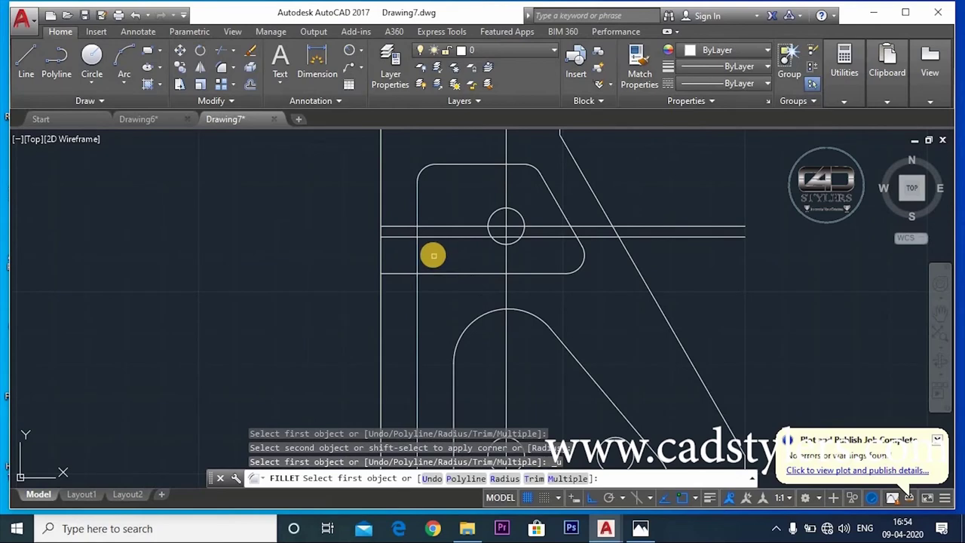
Step: End the fillet command and switch to the Exercise 3_1 reference image in Photos
key(Escape)
middle_drag(446, 306, 494, 366)
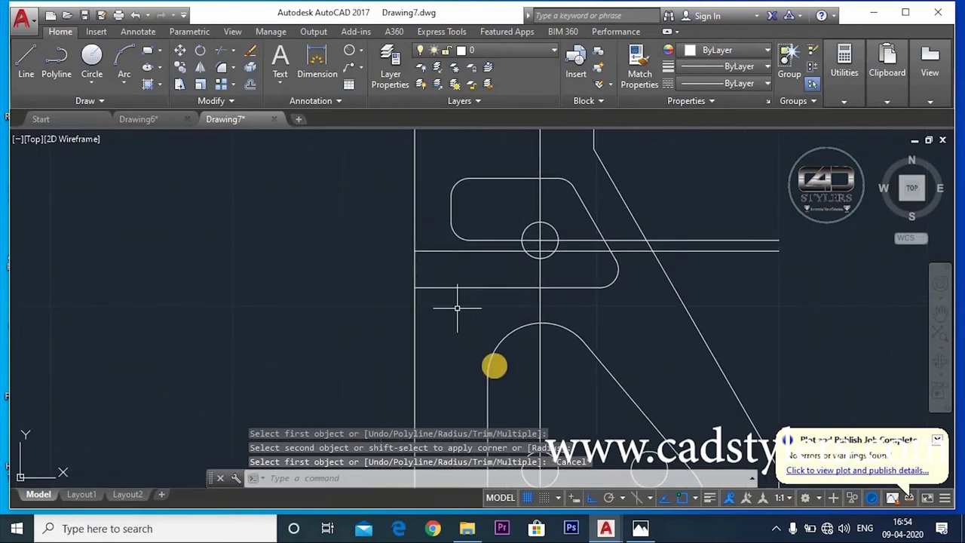
click(640, 528)
Step: Return to the drawing and start a line, then abandon it
scroll(452, 249, up, 2)
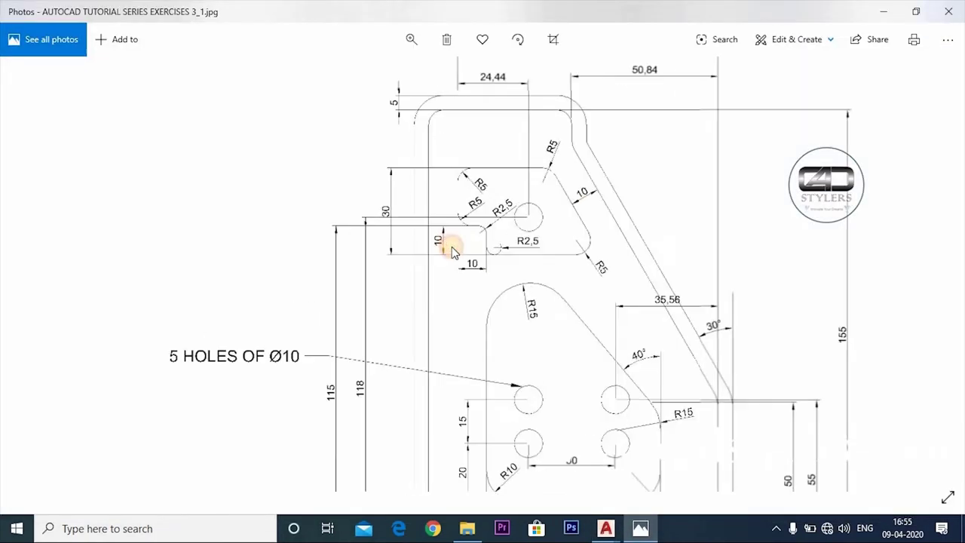
scroll(427, 253, up, 1)
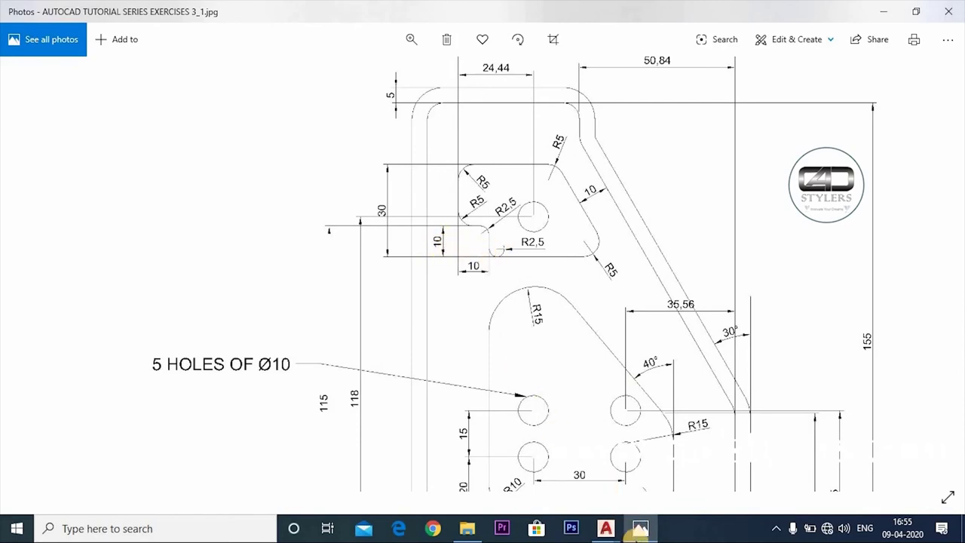
key(alt+Tab)
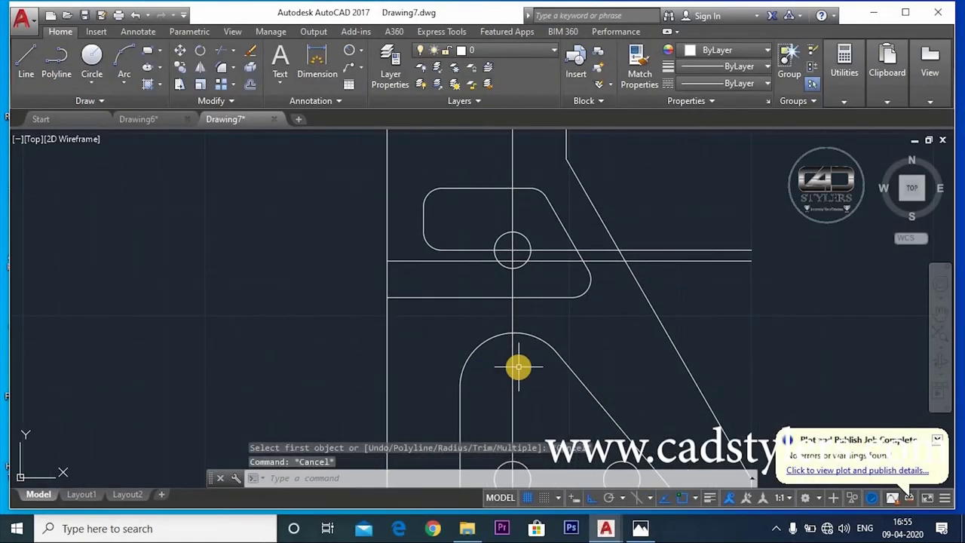
text(l)
key(Return)
key(Escape)
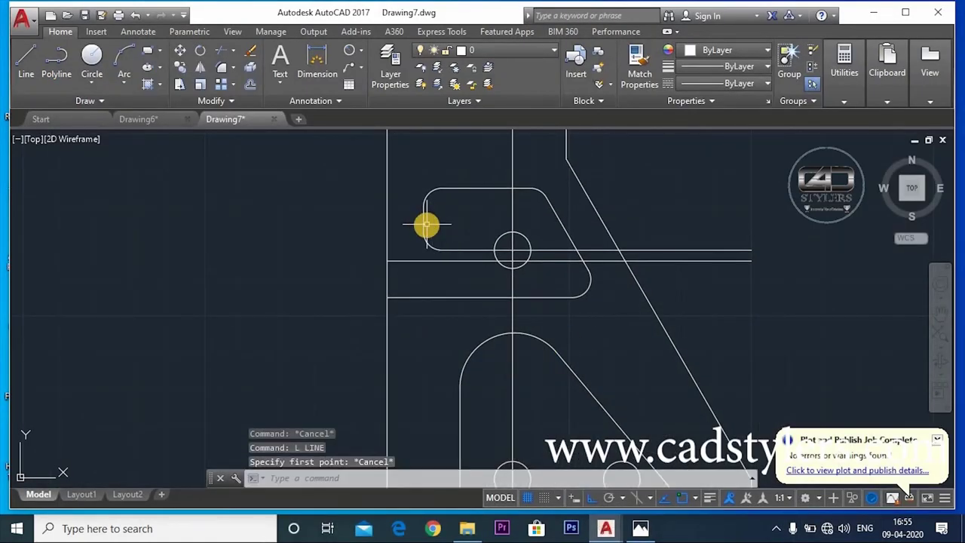
Step: Try a 10-unit offset of the rounded cutout, then cancel it
text(o)
key(Return)
text(10)
key(Return)
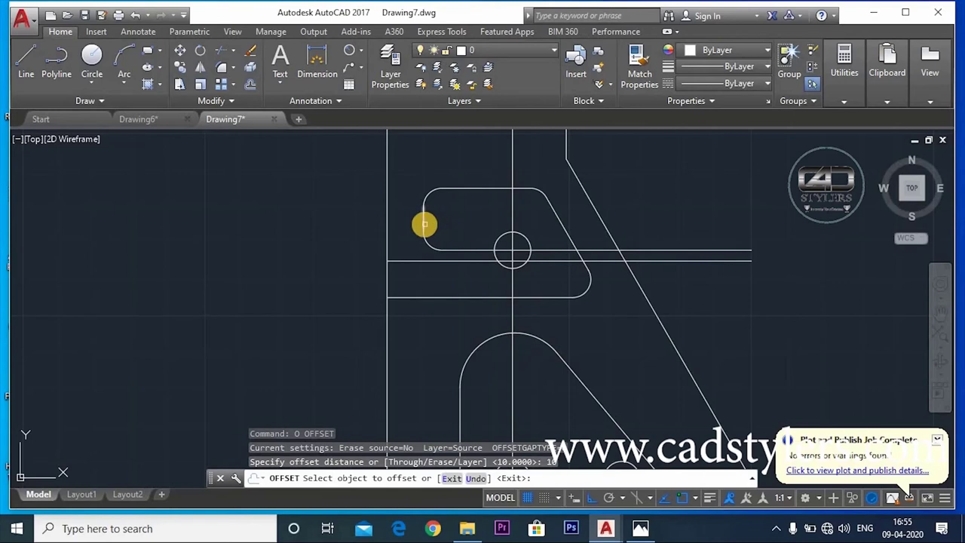
click(424, 224)
click(461, 252)
key(Escape)
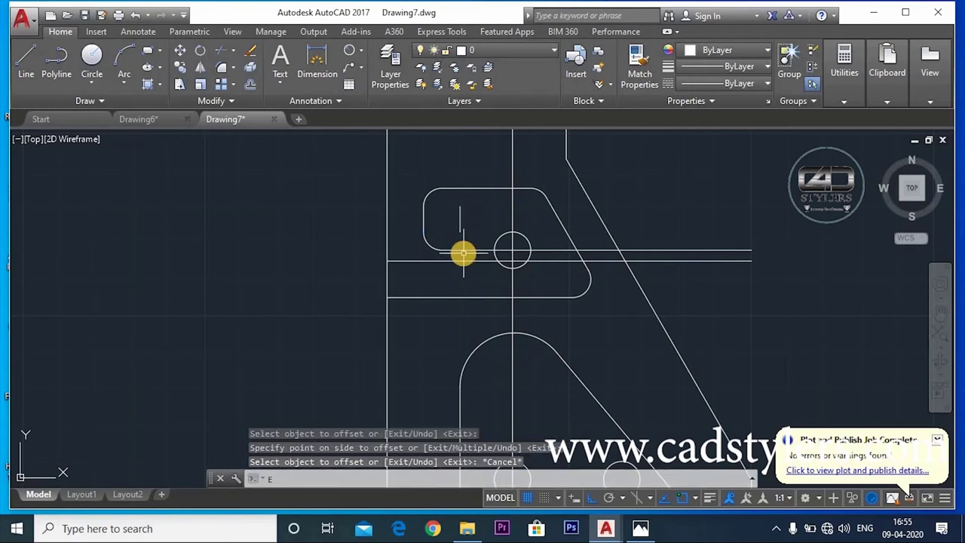
Step: Extend the short vertical line inside the upper cutout down to its bottom edge
text(x)
key(Return)
click(462, 289)
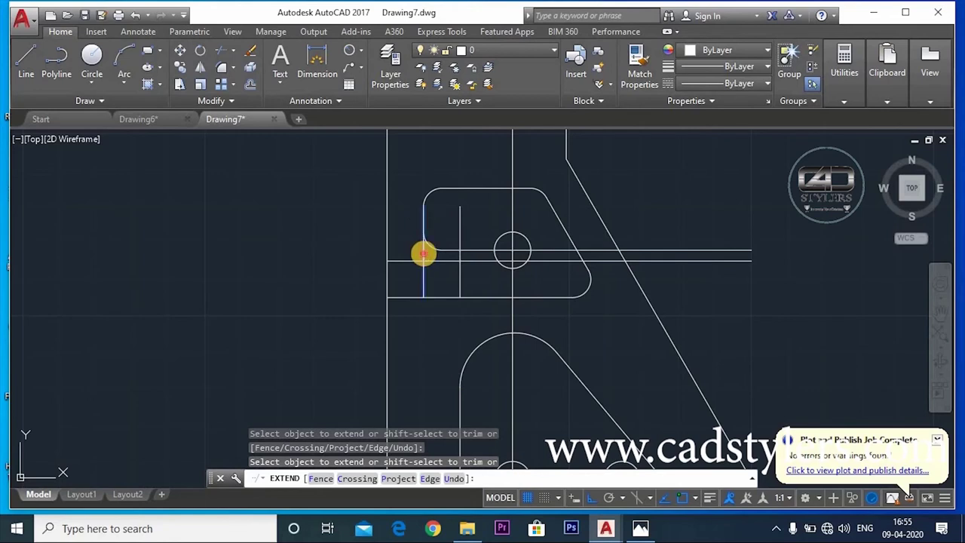
click(424, 253)
key(Escape)
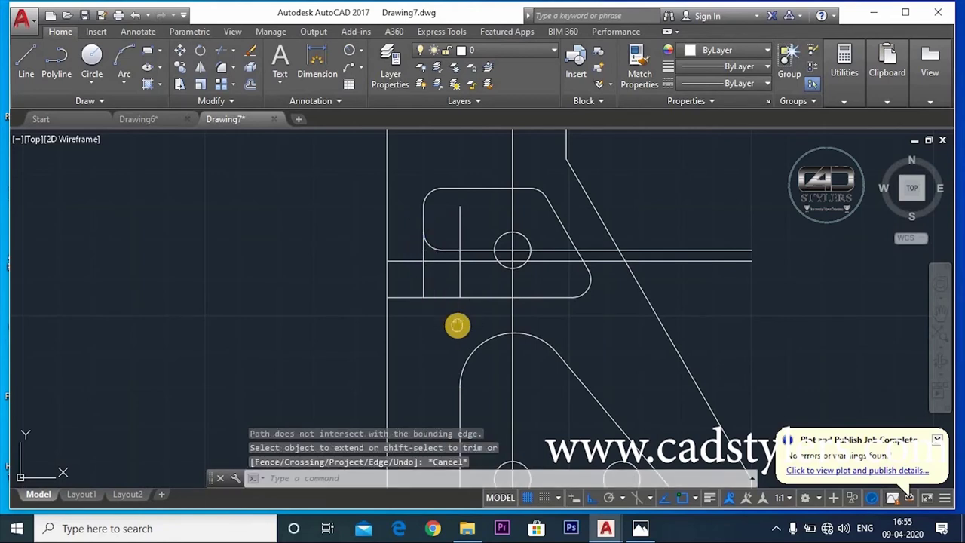
middle_drag(457, 325, 454, 330)
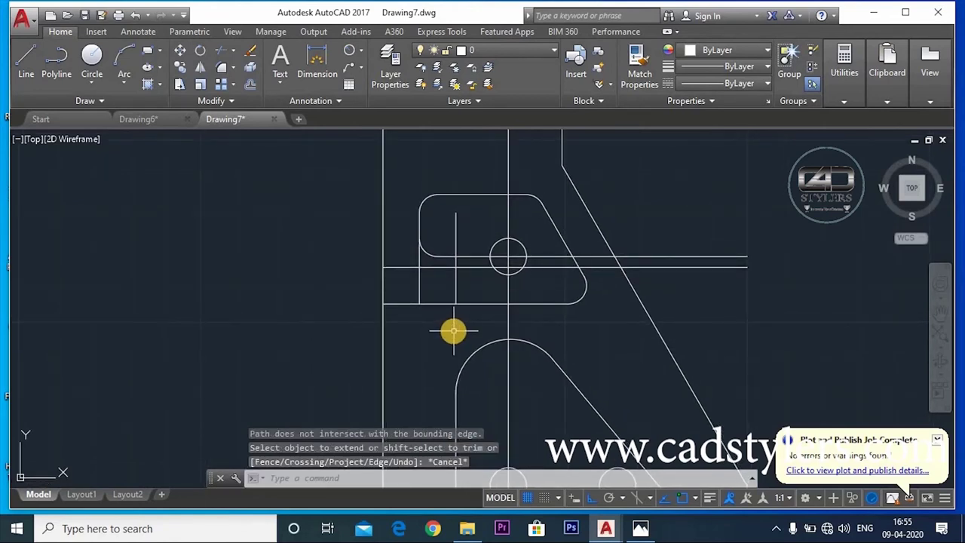
Step: Recheck the upper slot's R2.5 and 10 dimensions on the reference image
click(640, 528)
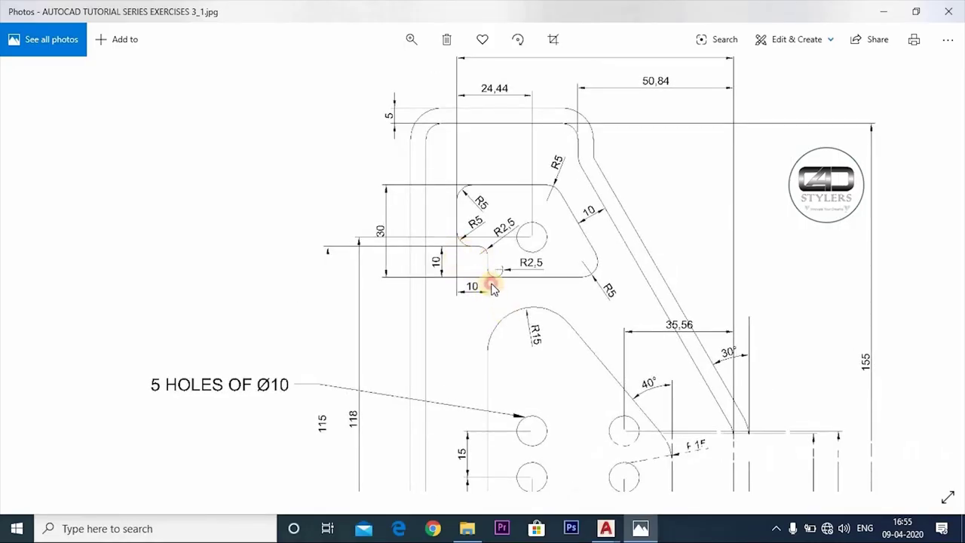
scroll(491, 288, down, 3)
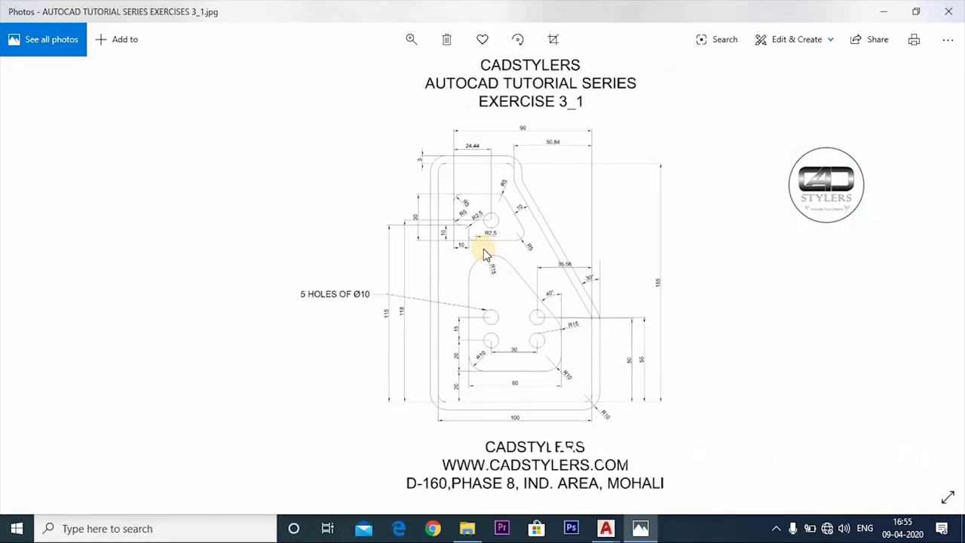
click(640, 532)
key(Escape)
key(Escape)
Step: Start FILLET with the radius set to 5
text(f)
key(Return)
text(r)
key(Return)
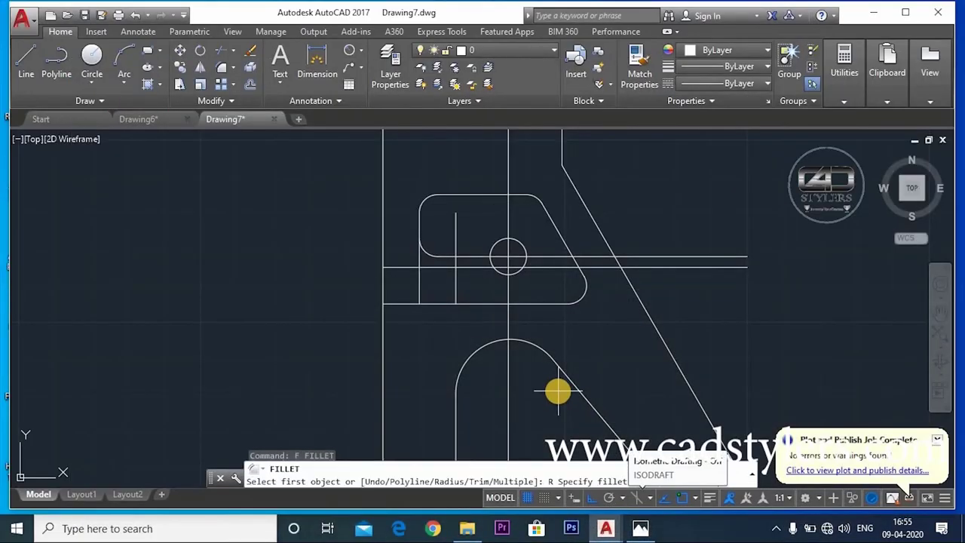
key(Return)
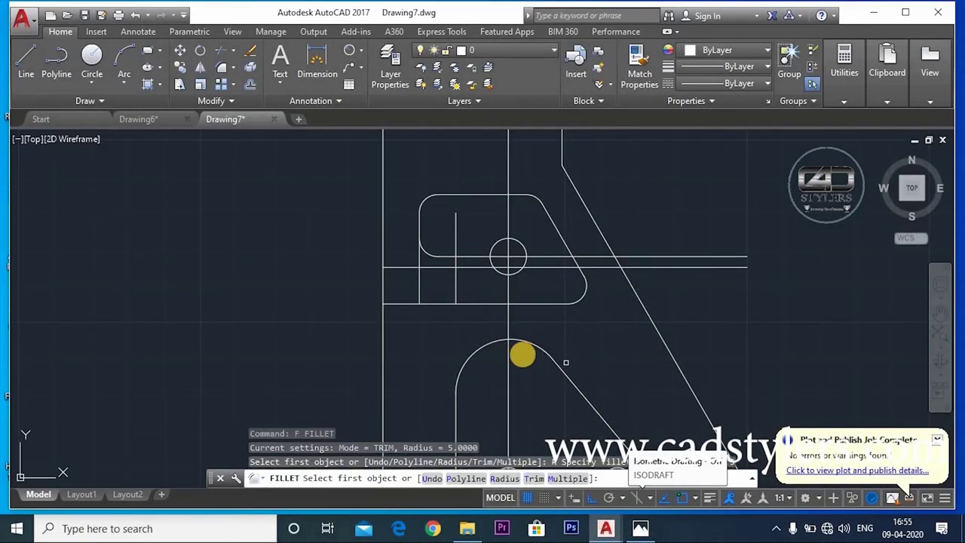
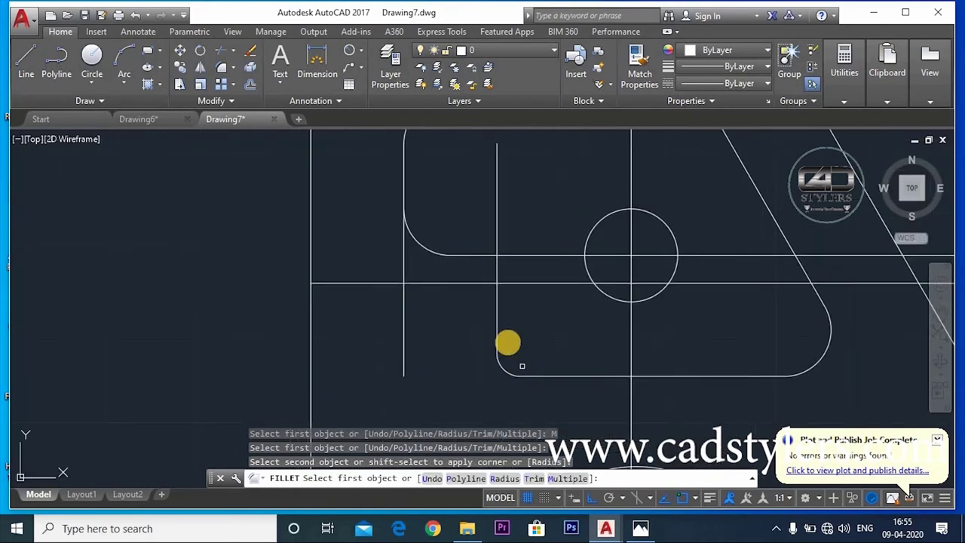
Step: Fillet the corner where the step's vertical line meets its horizontal line
click(499, 287)
click(485, 285)
middle_drag(493, 334, 494, 376)
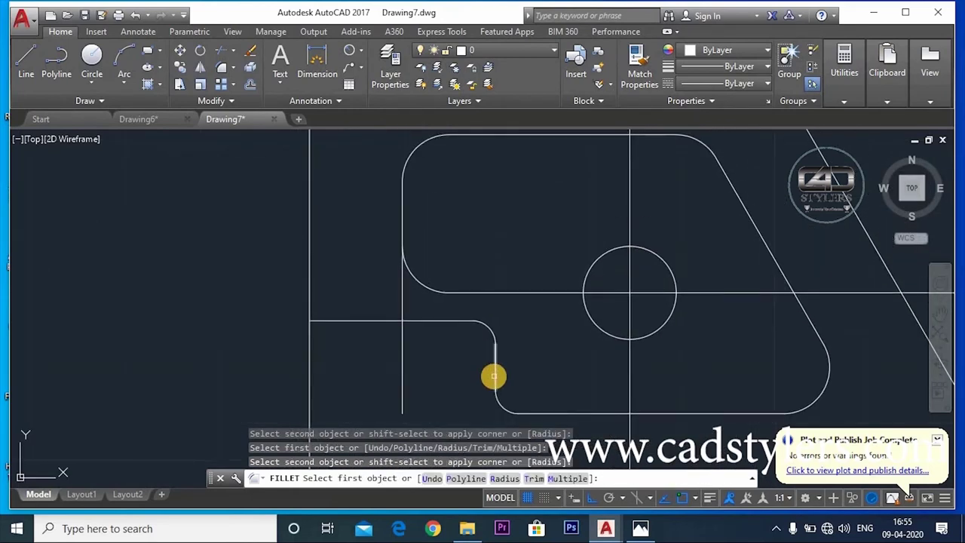
scroll(449, 227, down, 4)
Step: Dimension the small step with a horizontal 10 and a vertical 10 linear dimension
click(357, 49)
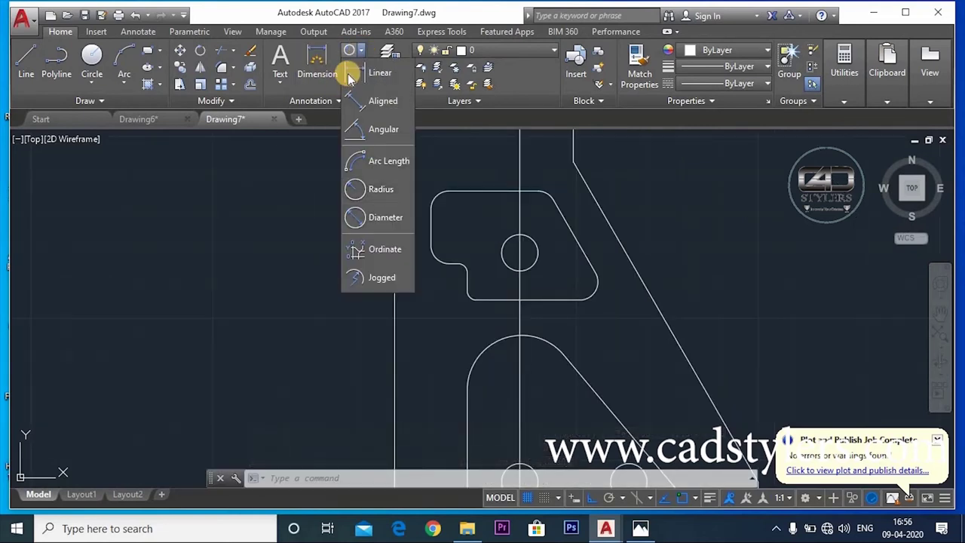
click(347, 71)
click(432, 245)
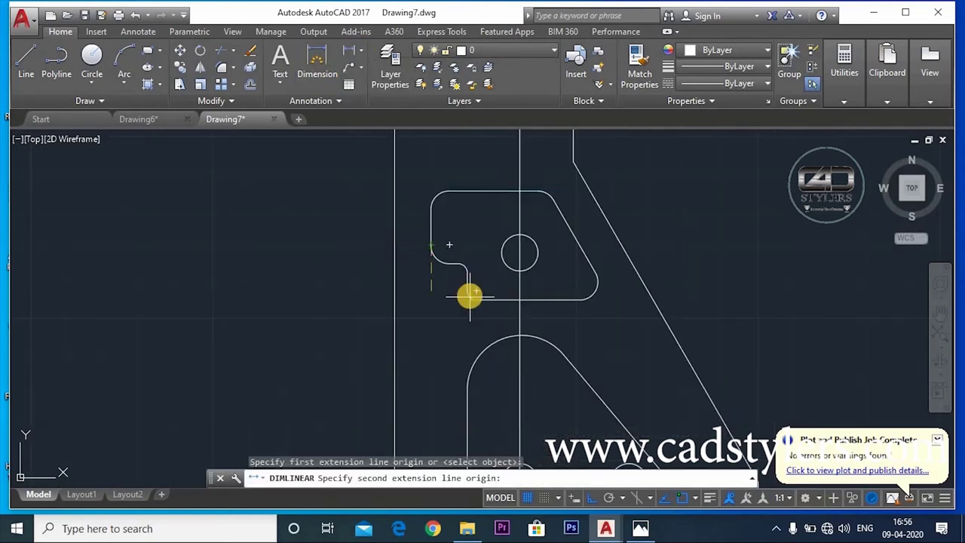
click(467, 290)
click(445, 308)
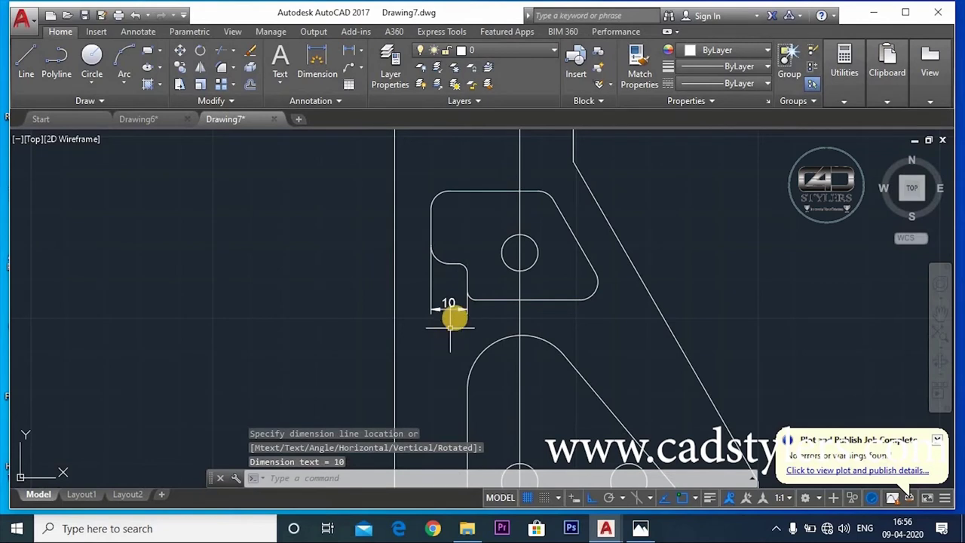
key(Return)
click(455, 267)
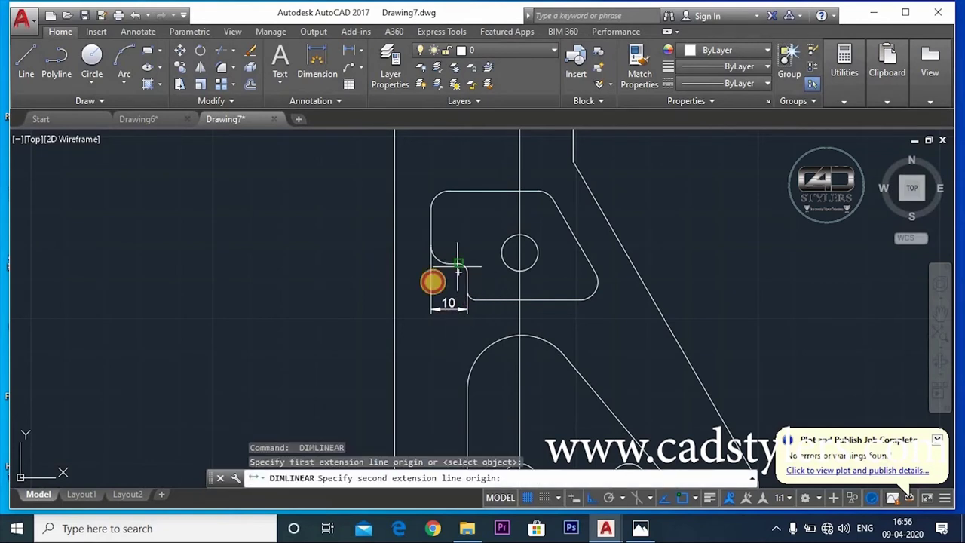
click(432, 298)
click(421, 286)
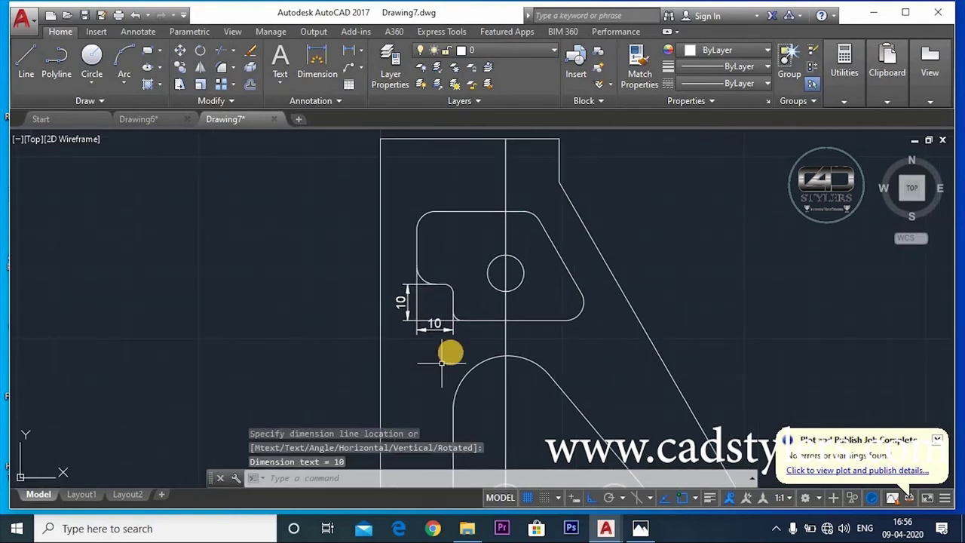
Step: Start erasing an object near the step, then cancel without deleting anything
scroll(442, 362, down, 2)
scroll(410, 358, down, 2)
text(e)
key(Return)
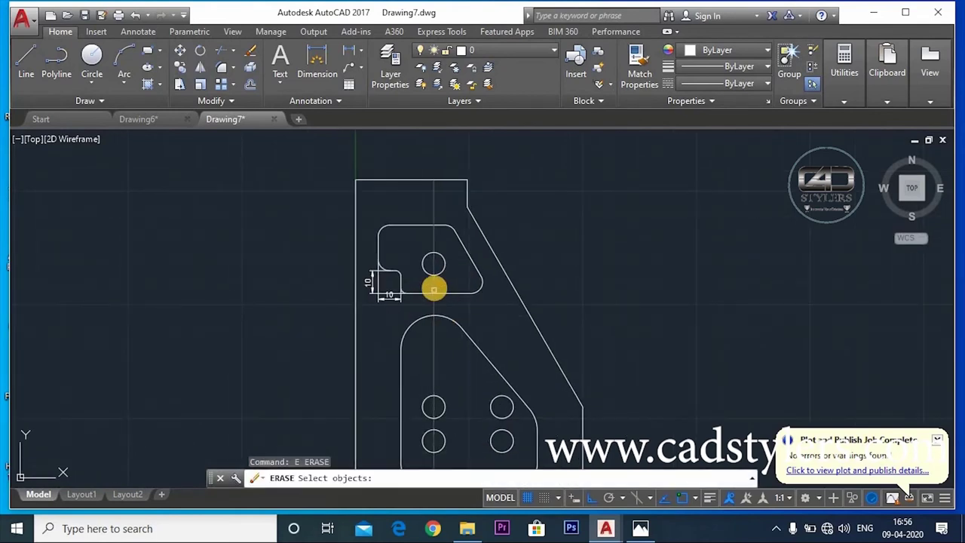
click(434, 289)
key(Escape)
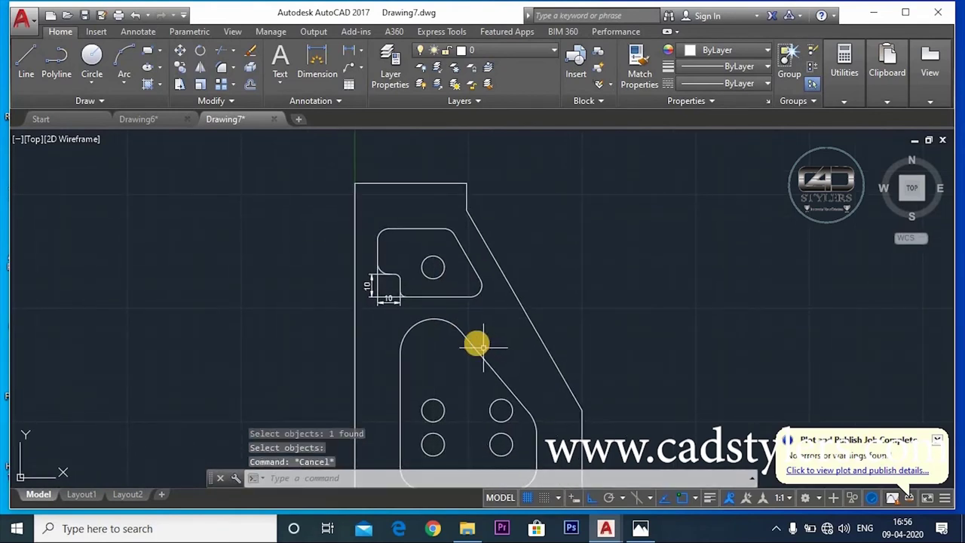
scroll(475, 276, down, 1)
scroll(500, 411, up, 1)
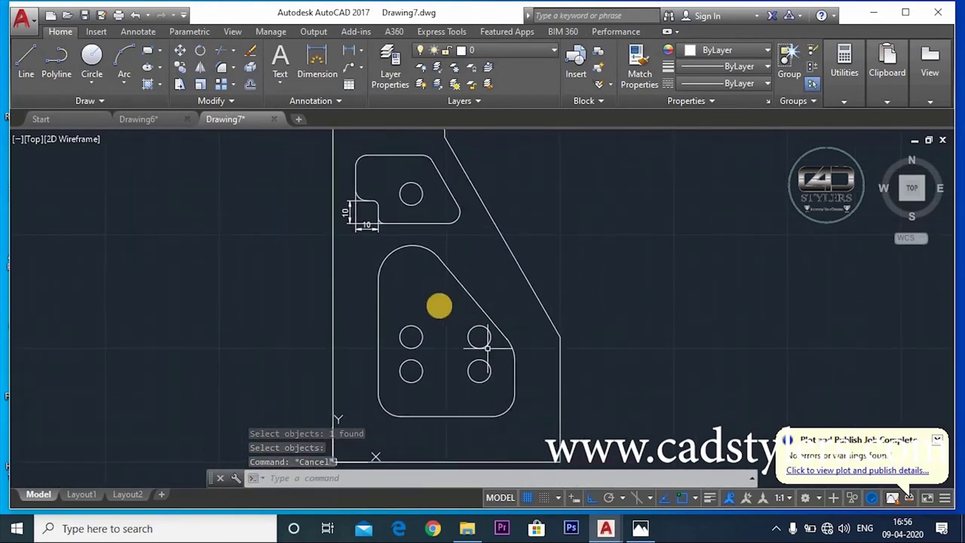
scroll(441, 317, up, 1)
scroll(451, 355, down, 1)
scroll(452, 355, down, 1)
scroll(455, 294, up, 1)
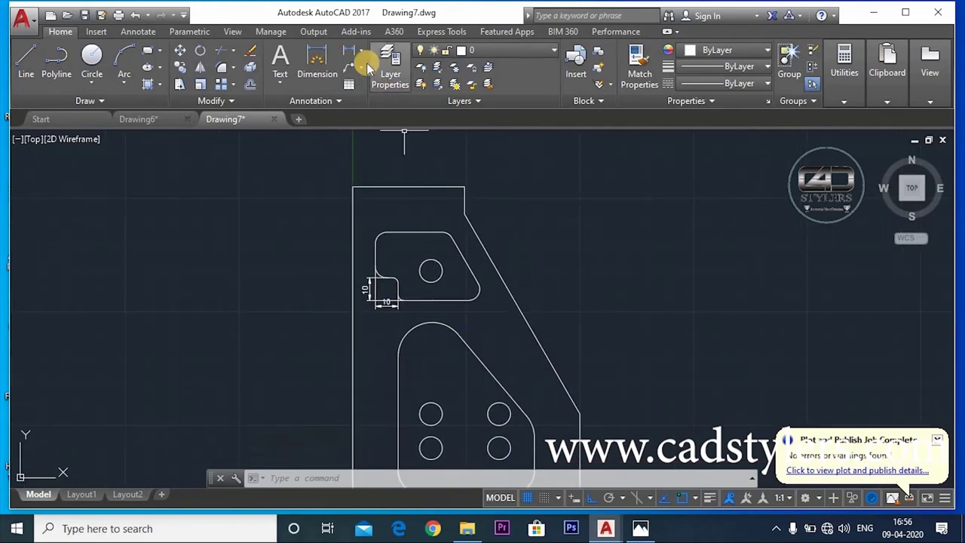
Step: Add a 24.44 linear dimension from the cutout corner to the hole centre
click(360, 51)
click(373, 71)
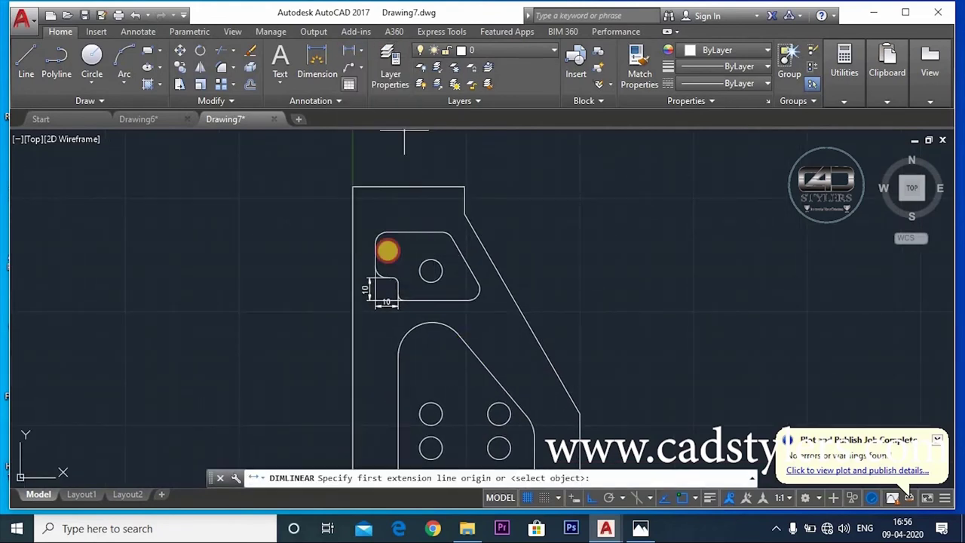
click(376, 236)
click(430, 270)
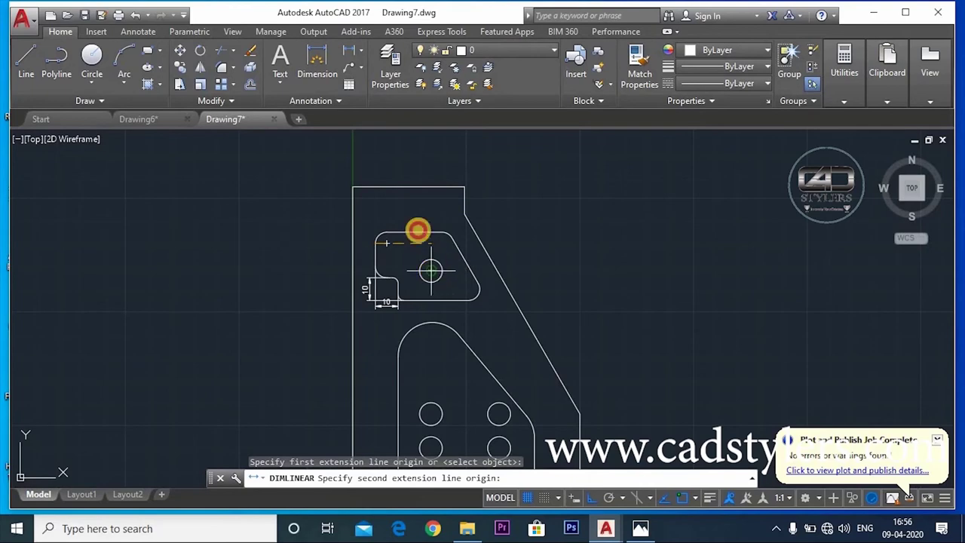
click(402, 179)
scroll(401, 181, up, 2)
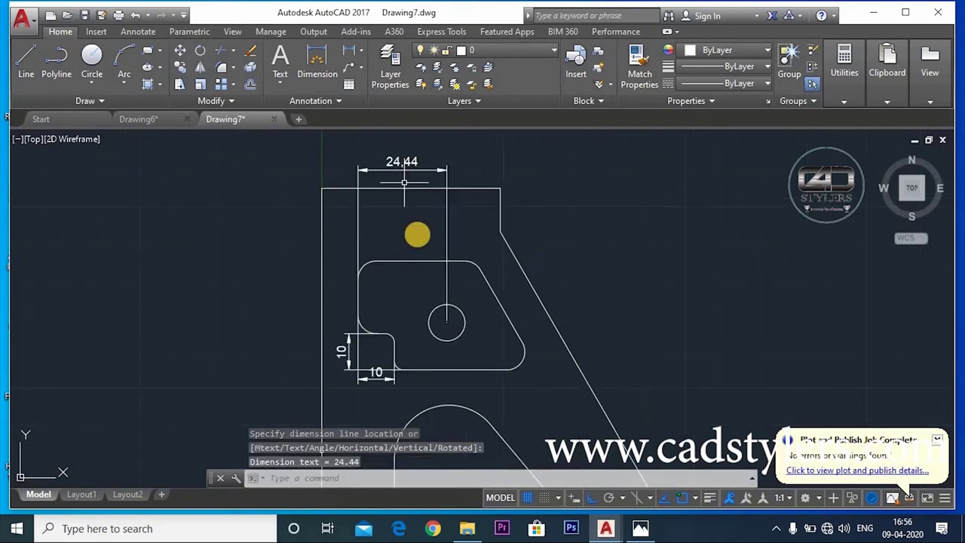
Step: Add the 90 overall width dimension above the part
key(Return)
scroll(586, 414, down, 2)
click(579, 427)
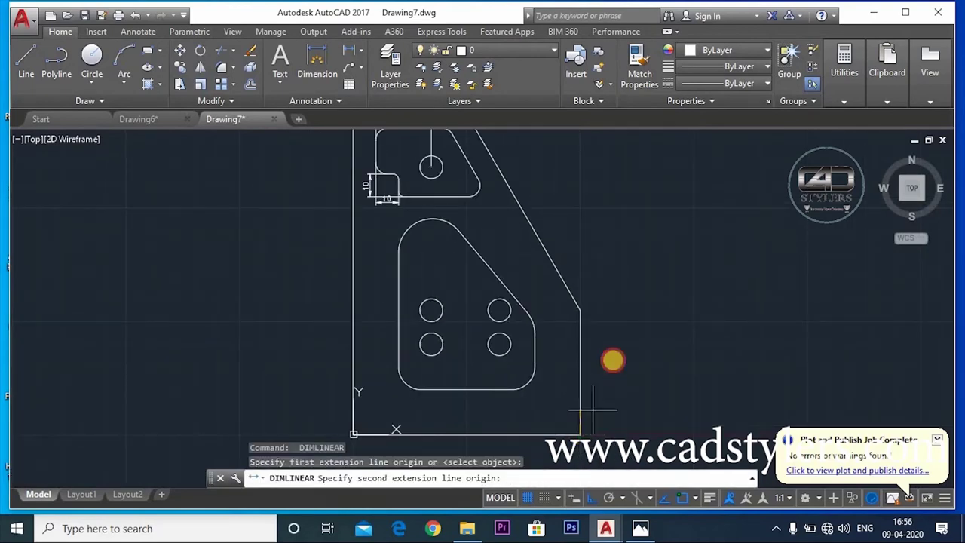
scroll(610, 370, down, 5)
scroll(622, 389, up, 3)
scroll(556, 317, up, 2)
click(555, 309)
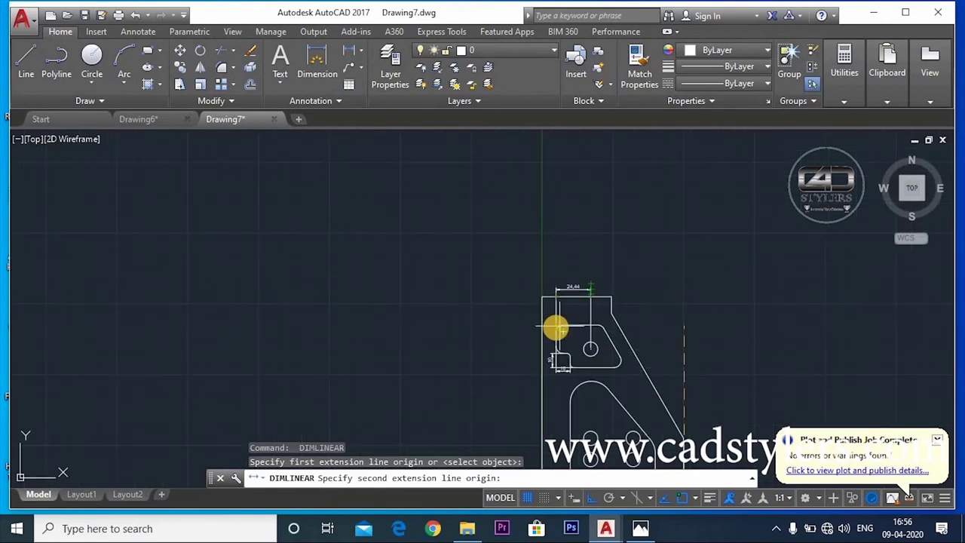
click(541, 219)
scroll(588, 287, up, 2)
scroll(582, 226, down, 4)
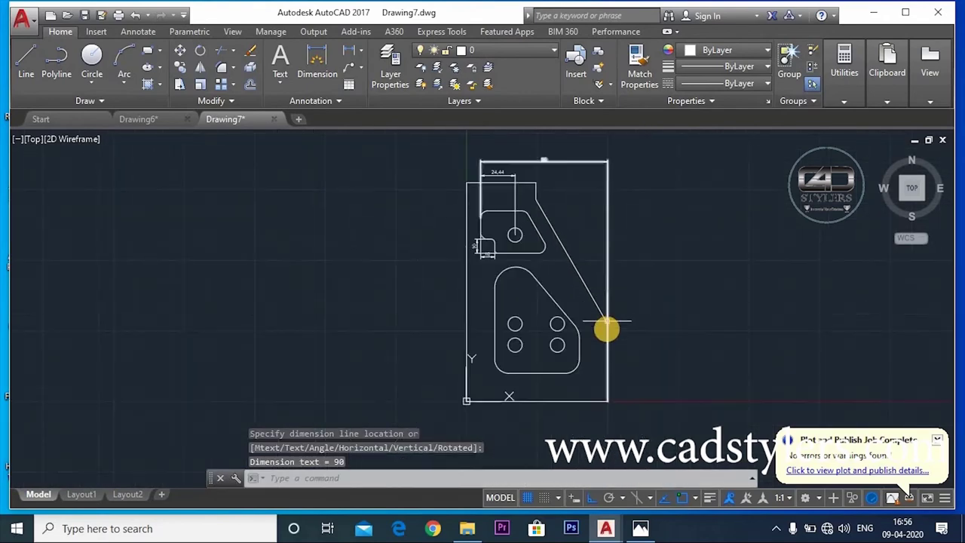
Step: Add the 50.84 dimension from the bottom-right corner to the top notch corner
key(Return)
click(609, 401)
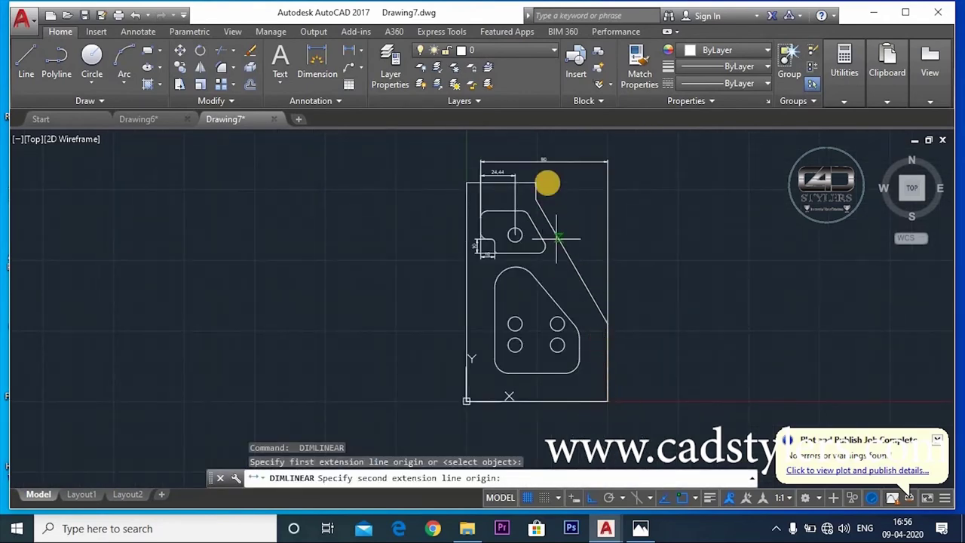
click(536, 181)
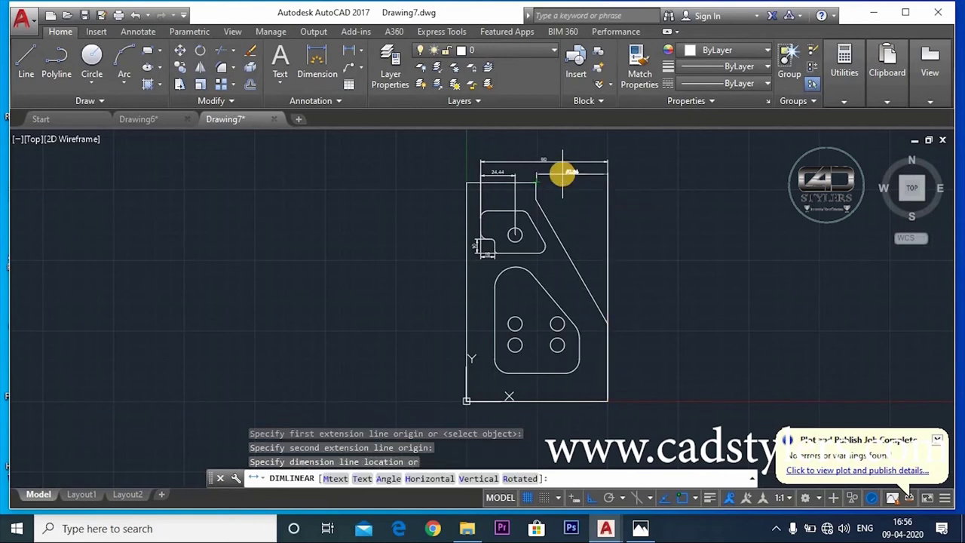
click(566, 183)
scroll(566, 184, up, 4)
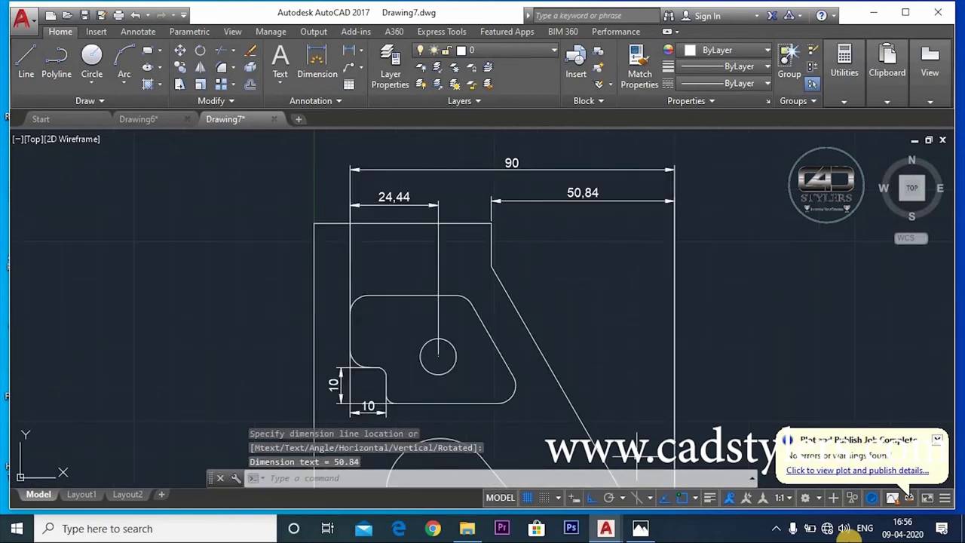
scroll(573, 300, down, 2)
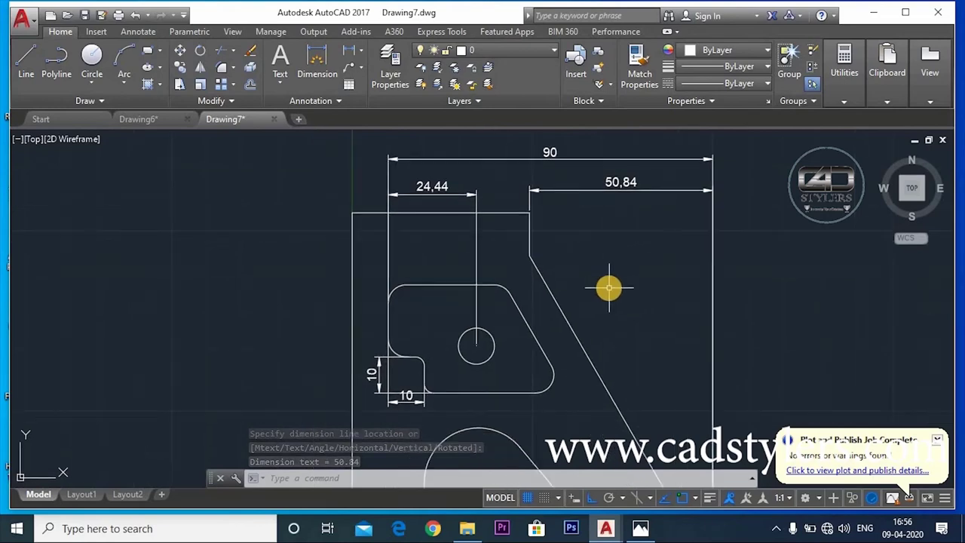
mouse_move(609, 288)
middle_down()
mouse_move(614, 325)
mouse_move(556, 336)
mouse_move(467, 377)
middle_up()
key(Escape)
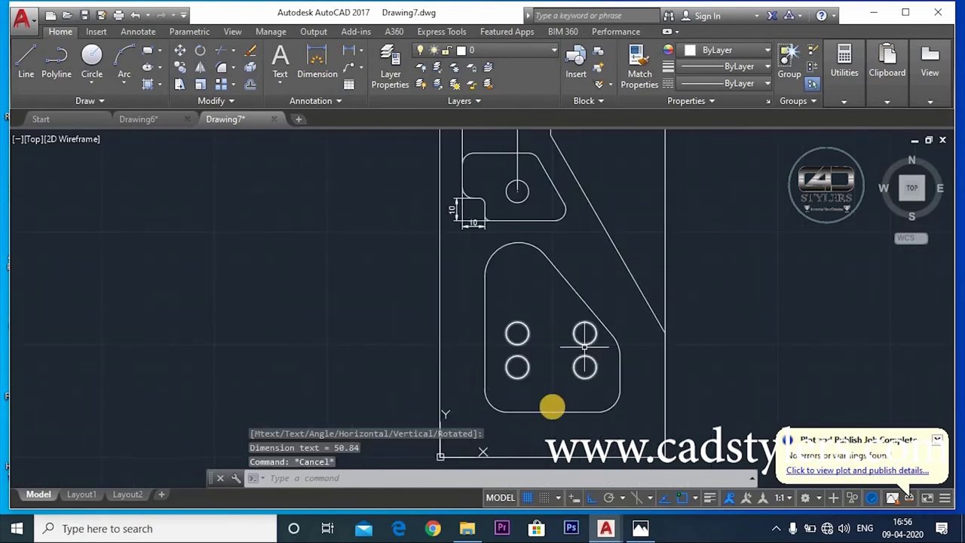
Step: Pan across the lower cutout and holes, then bring up the exercise reference image
middle_drag(551, 402, 537, 273)
middle_drag(623, 340, 661, 313)
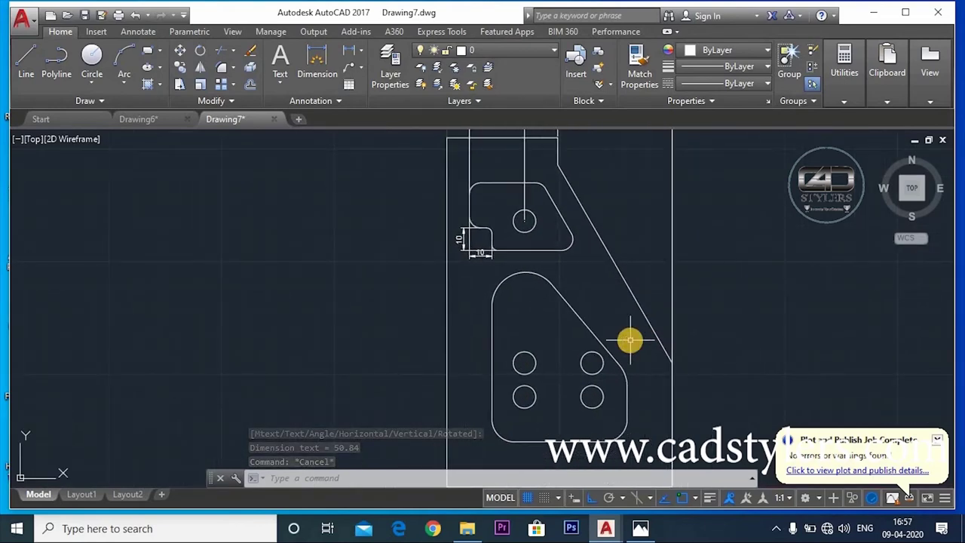
middle_drag(582, 302, 532, 232)
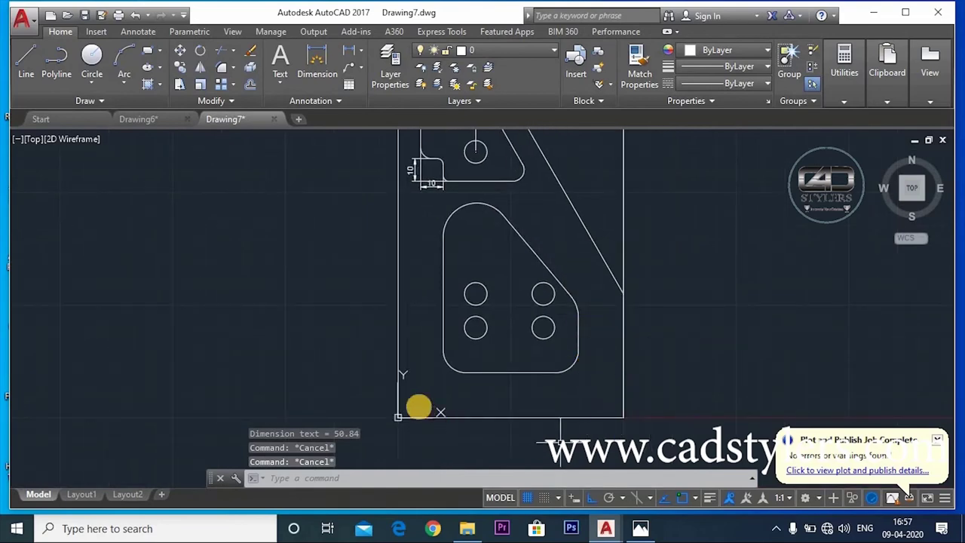
middle_drag(465, 339, 468, 391)
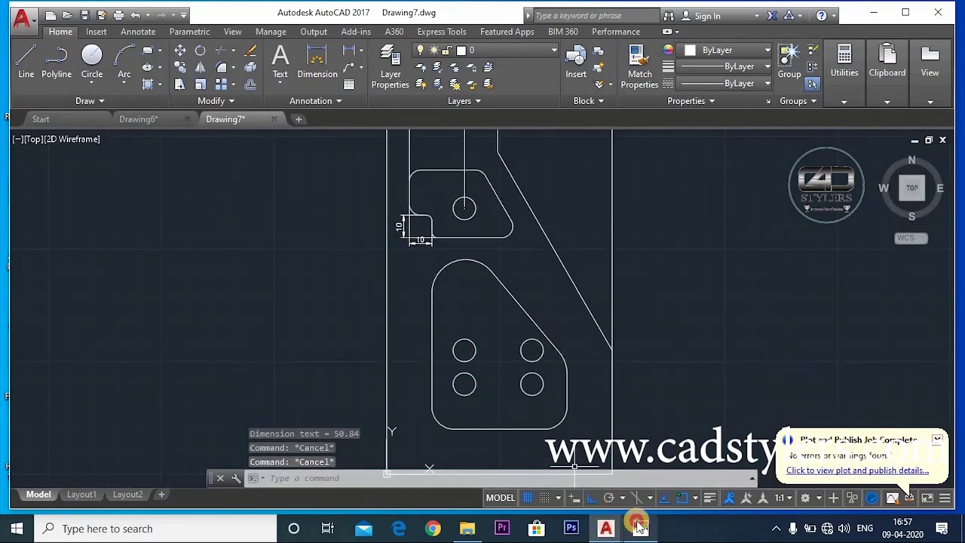
click(640, 528)
Step: Zoom through the reference bracket image in Photos to review its dimensions
scroll(603, 418, up, 2)
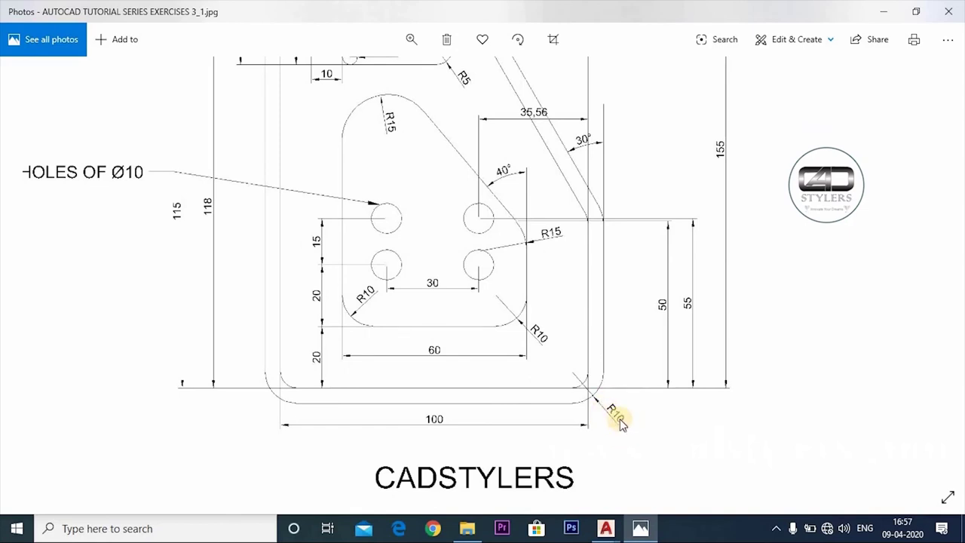
scroll(597, 431, up, 5)
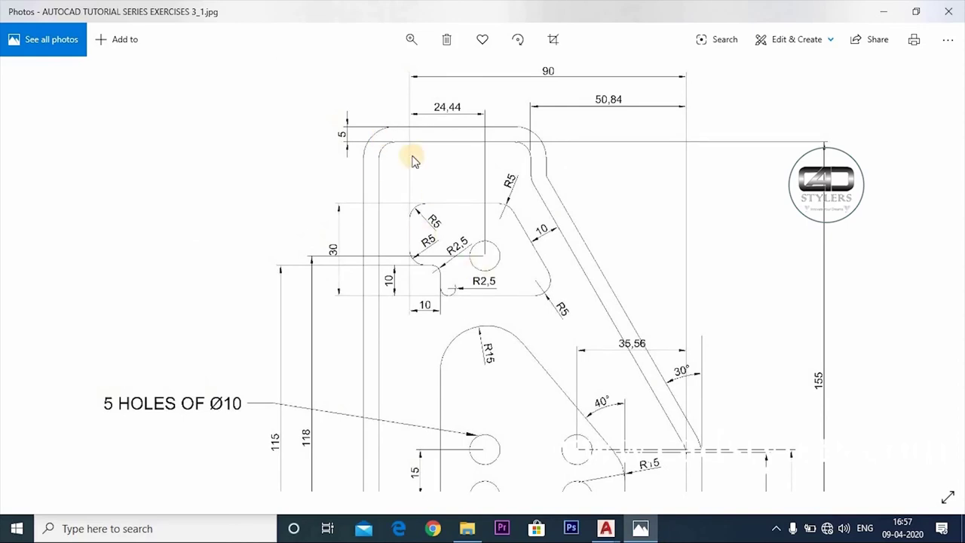
scroll(413, 159, down, 5)
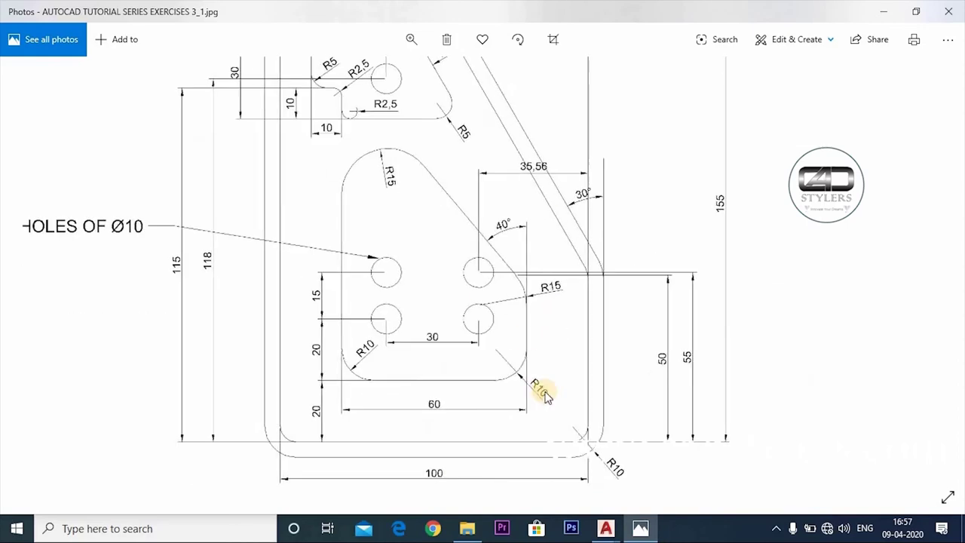
Step: Back in AutoCAD, set the fillet radius to 5 and attempt the bottom-right corner
click(652, 528)
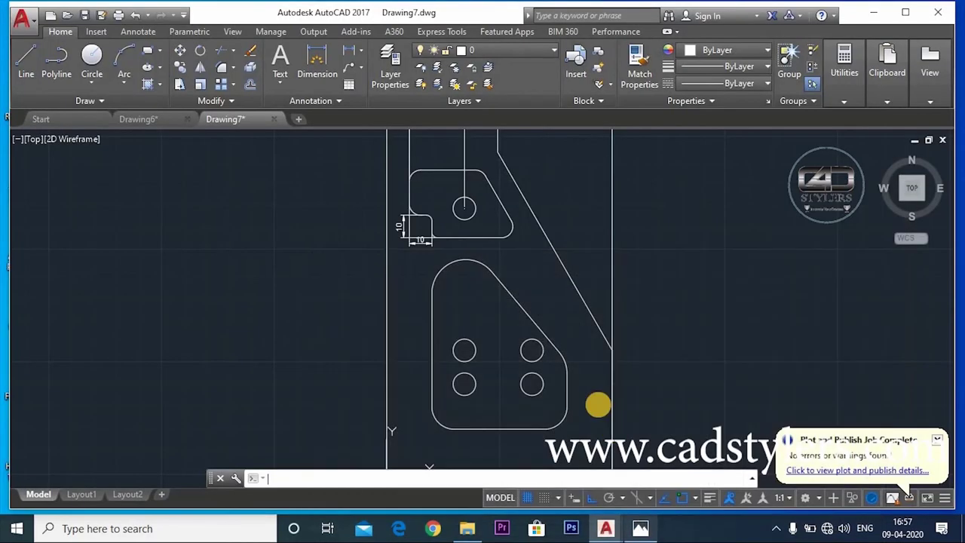
scroll(610, 317, up, 2)
text(f)
key(Return)
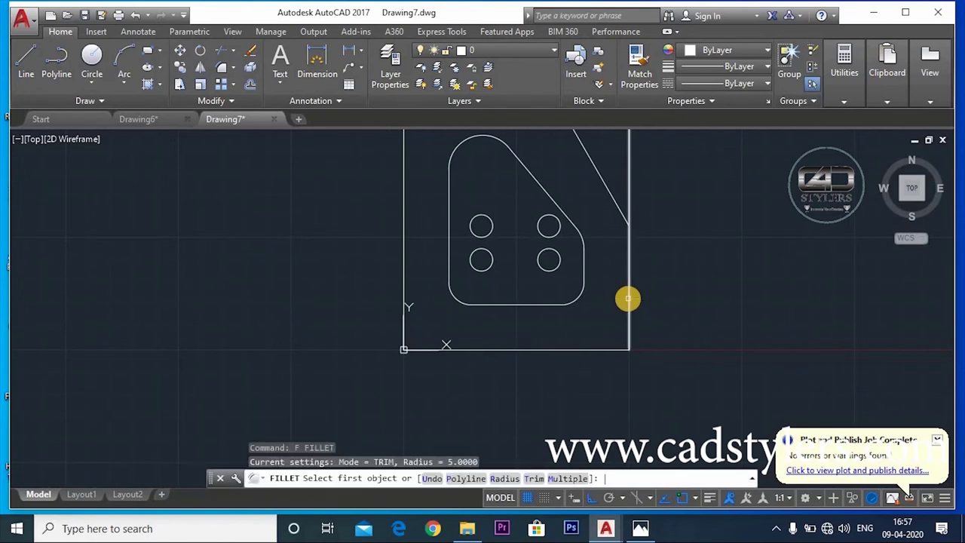
text(r)
key(Return)
text(5)
key(Return)
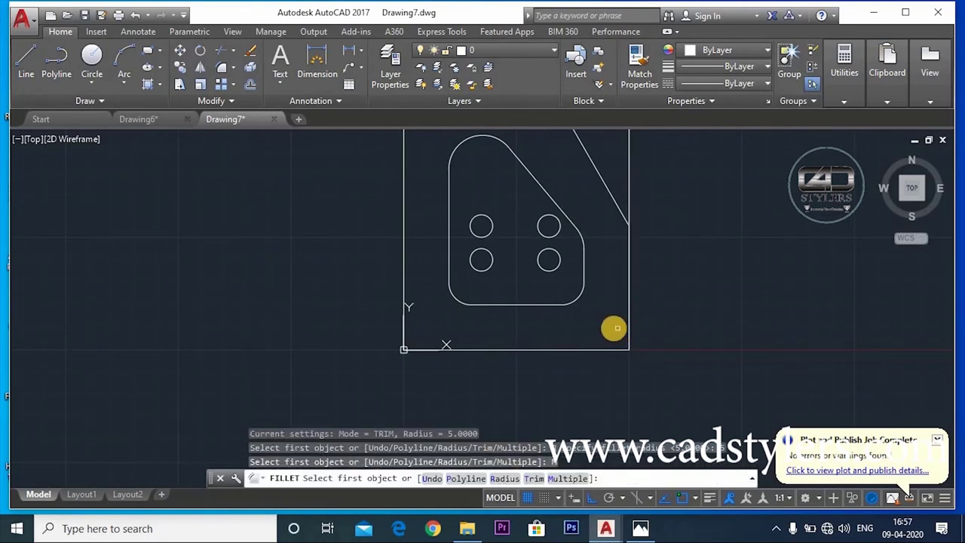
middle_drag(614, 328, 604, 383)
click(599, 404)
click(620, 377)
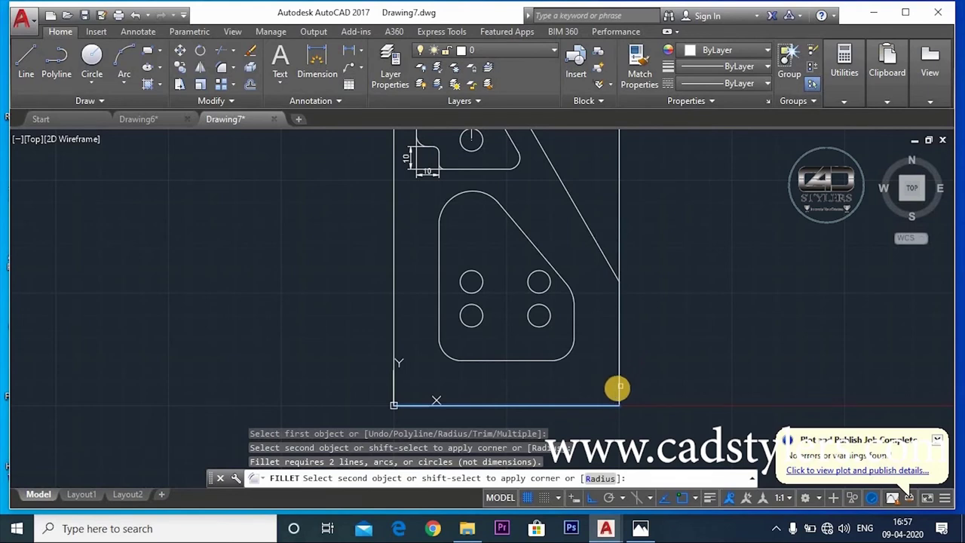
Step: Restart FILLET with radius 5 and the Multiple option
text(f)
key(Return)
text(r)
key(Return)
text(5)
key(Return)
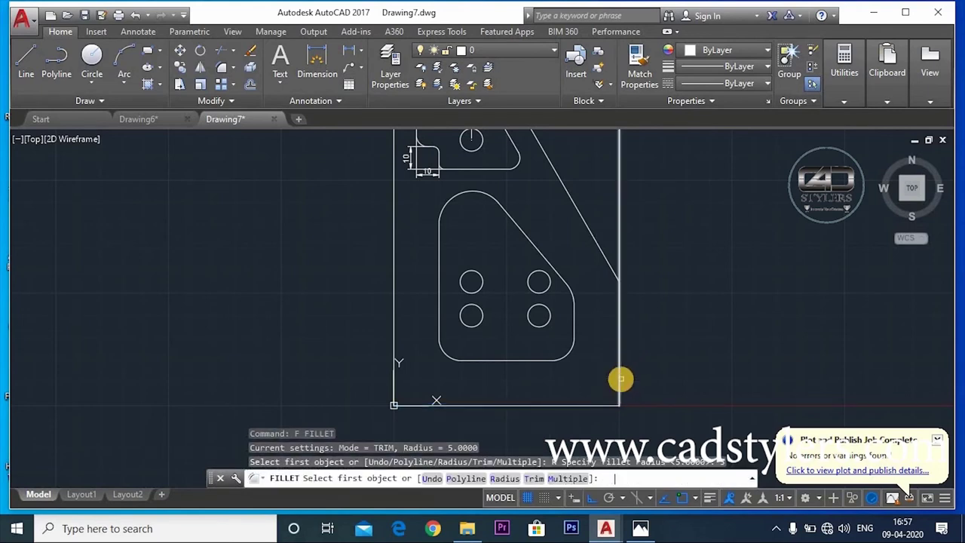
key(Return)
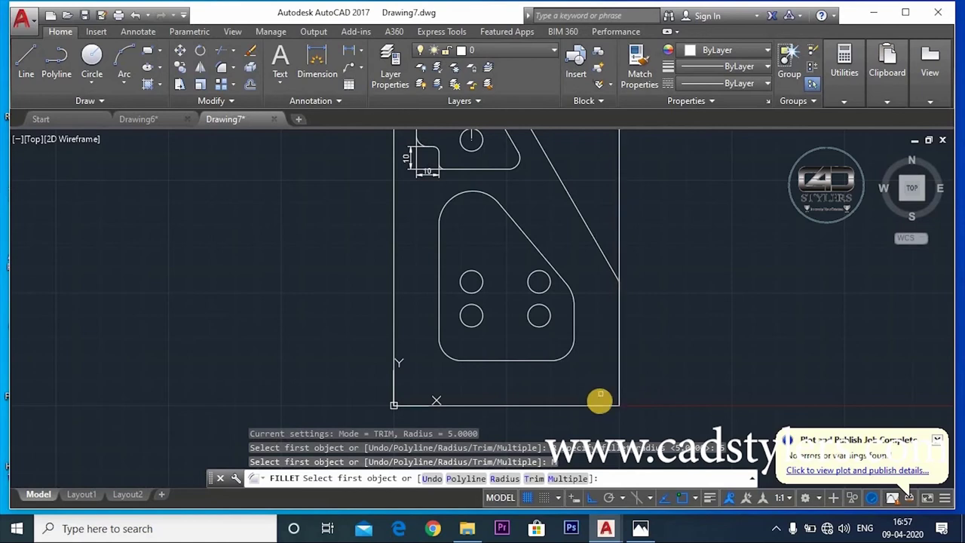
Step: Retry the bottom-right corner fillet, then abandon it and recentre the plate
click(606, 404)
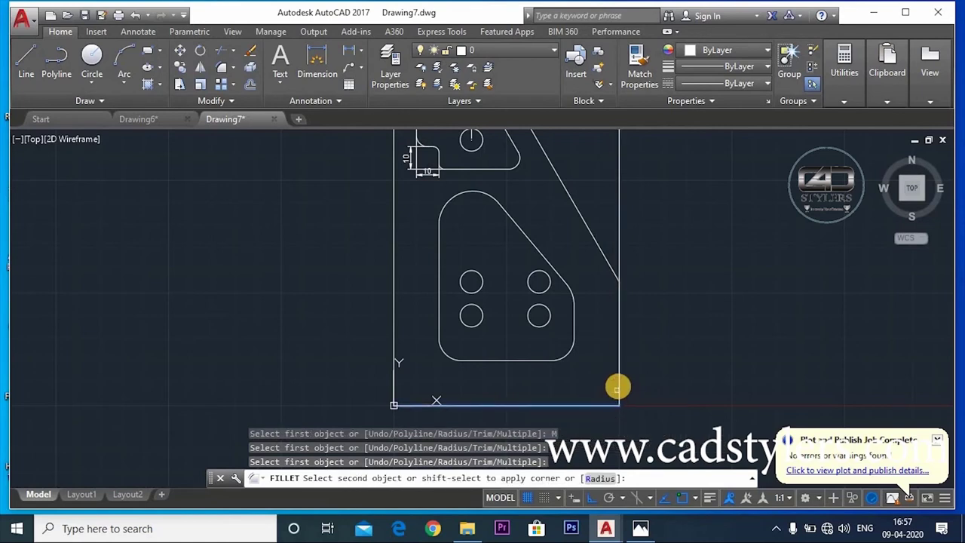
click(618, 381)
click(620, 379)
key(Delete)
scroll(648, 385, down, 3)
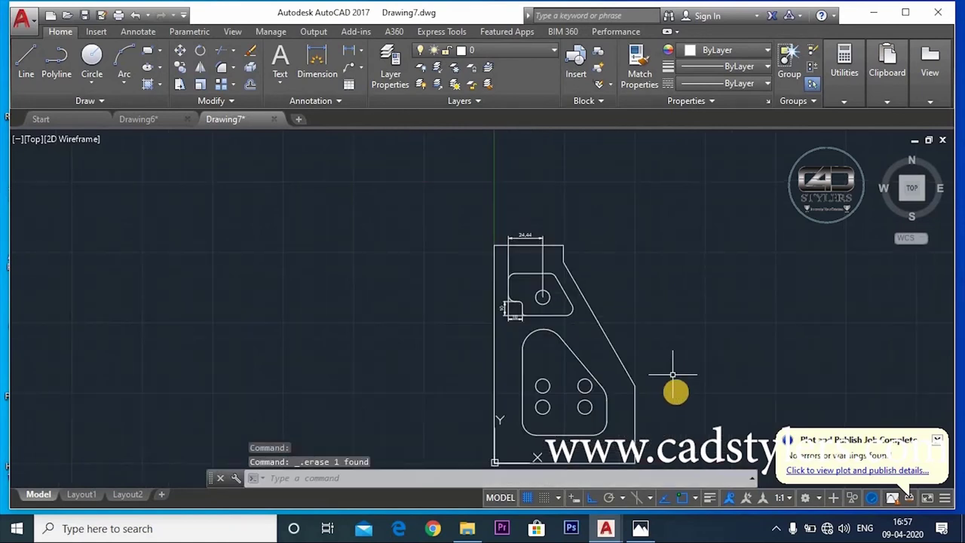
middle_drag(679, 387, 681, 347)
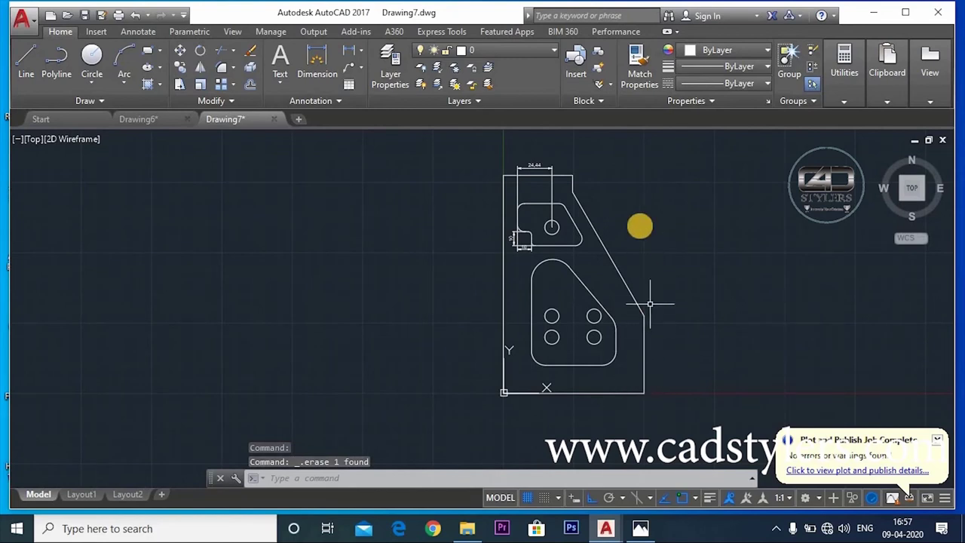
scroll(639, 390, up, 2)
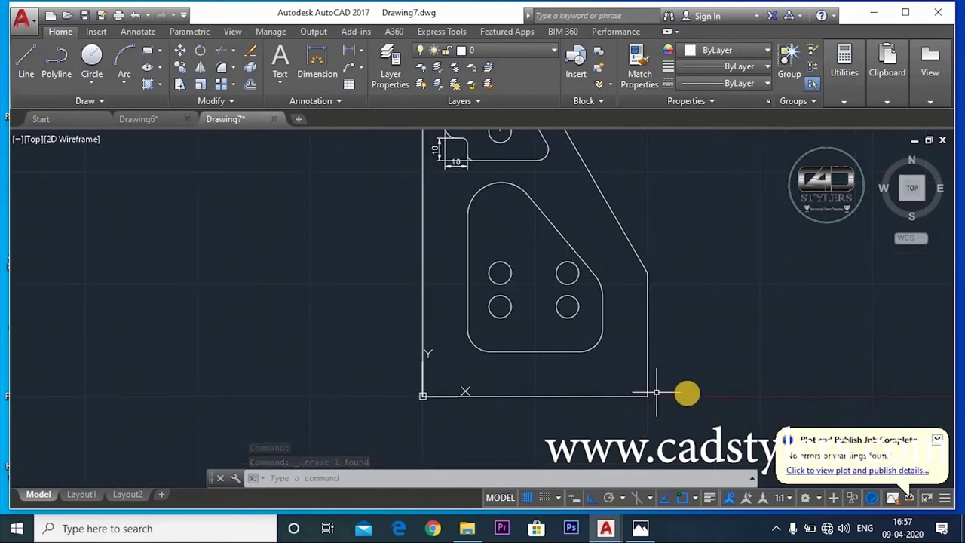
key(Escape)
Step: Round the plate's bottom-right corner with a radius 5 fillet
text(f)
key(Return)
text(r)
key(Return)
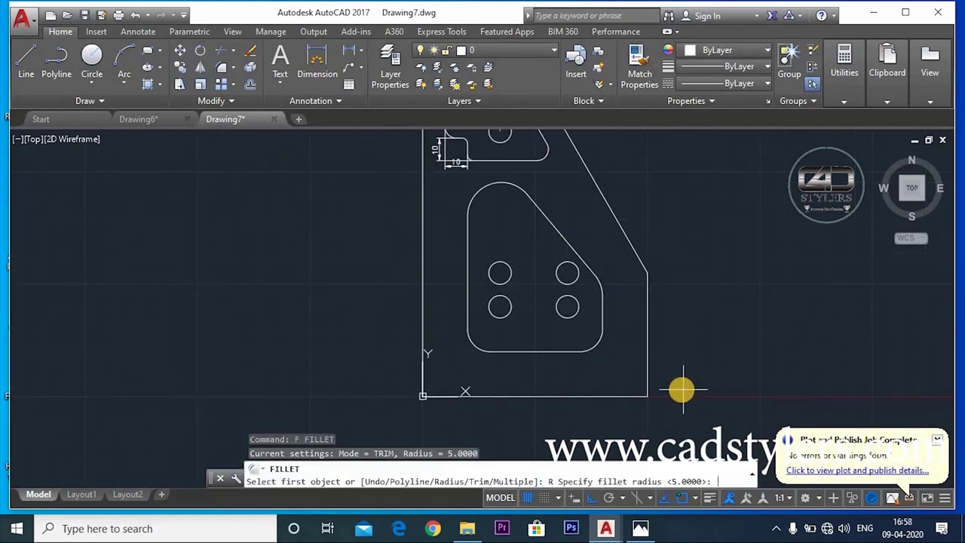
text(5)
key(Return)
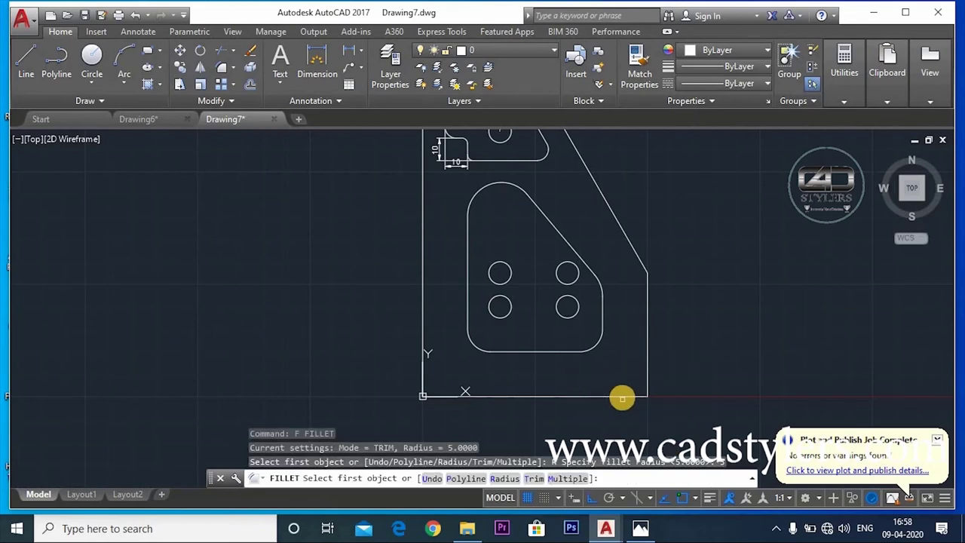
click(622, 396)
click(647, 370)
Step: Fillet both corners of the slanted edge with radius 5
middle_drag(663, 379, 626, 421)
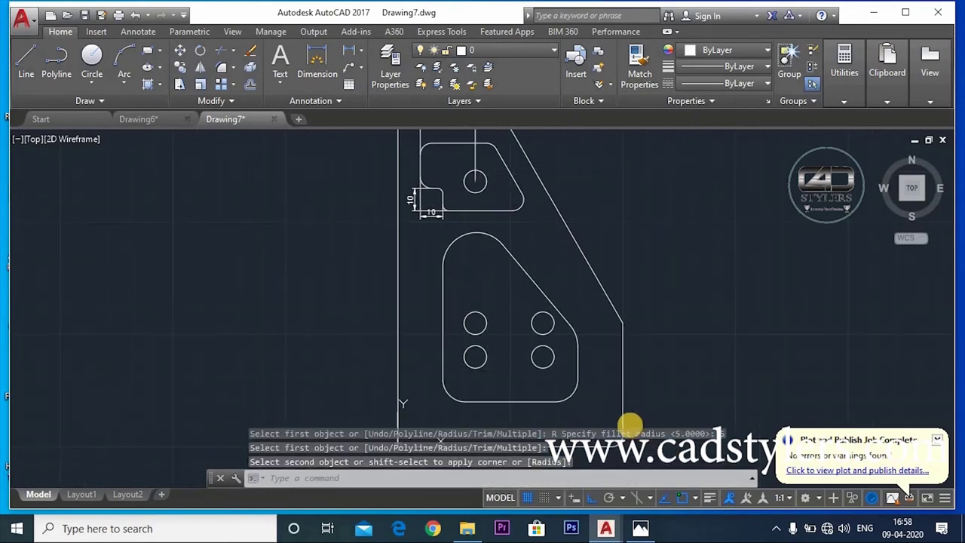
text(R)
key(Return)
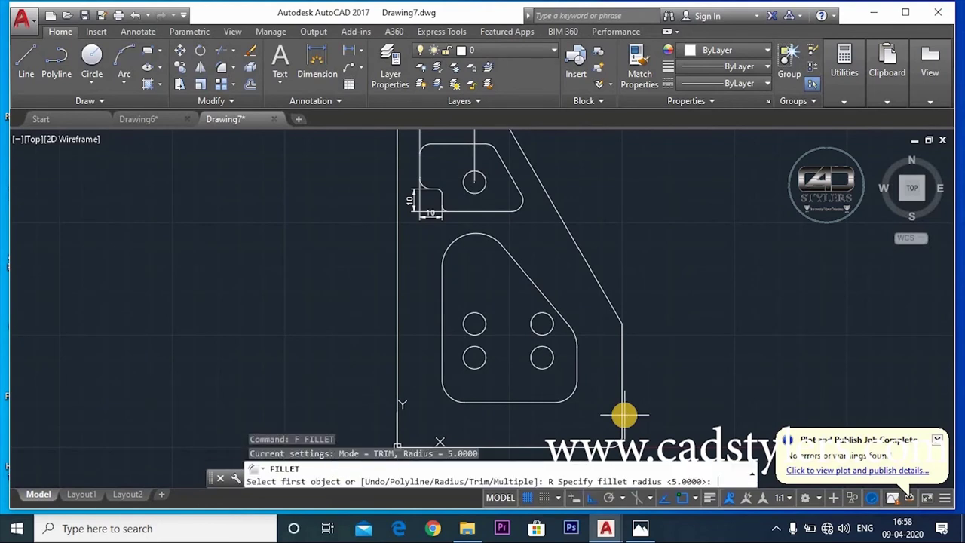
text(M)
key(Return)
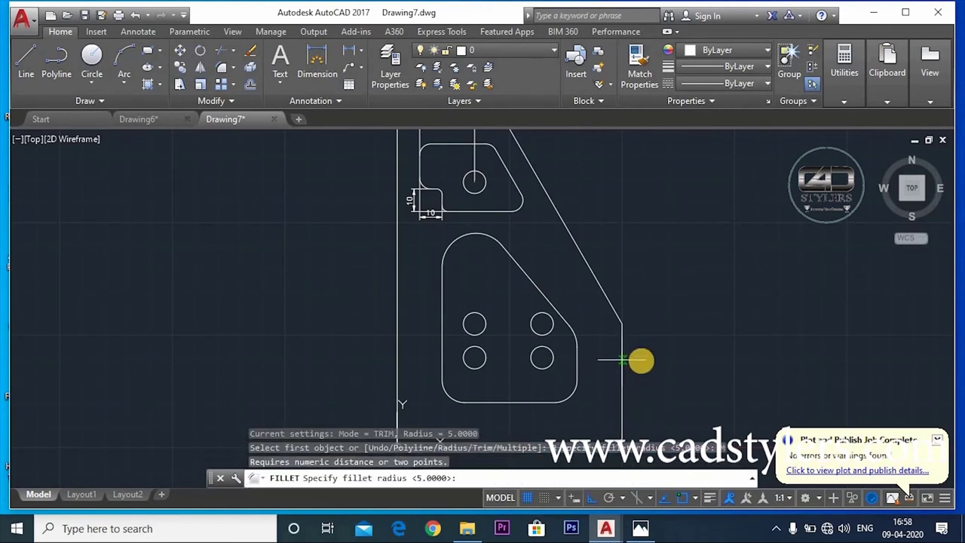
key(Return)
click(617, 330)
click(612, 309)
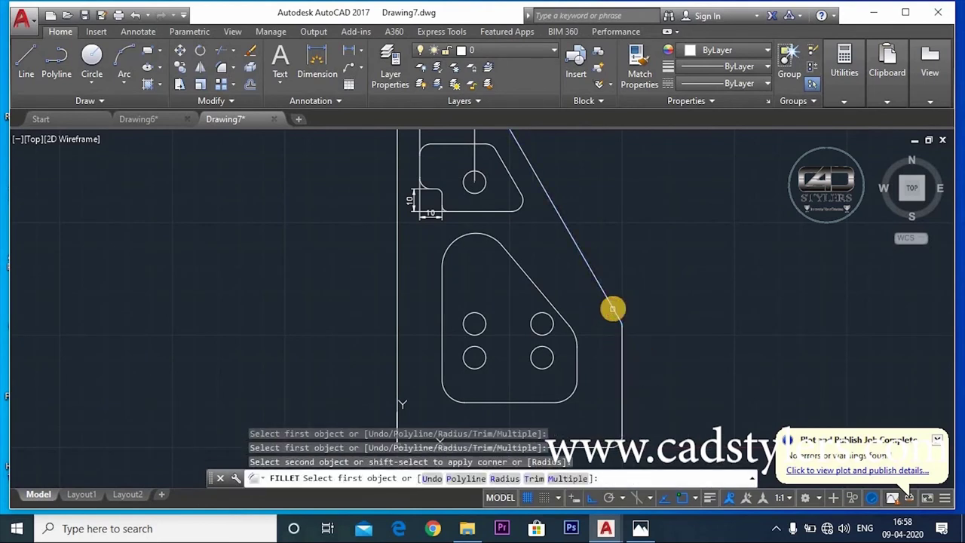
middle_drag(554, 250, 605, 334)
click(567, 224)
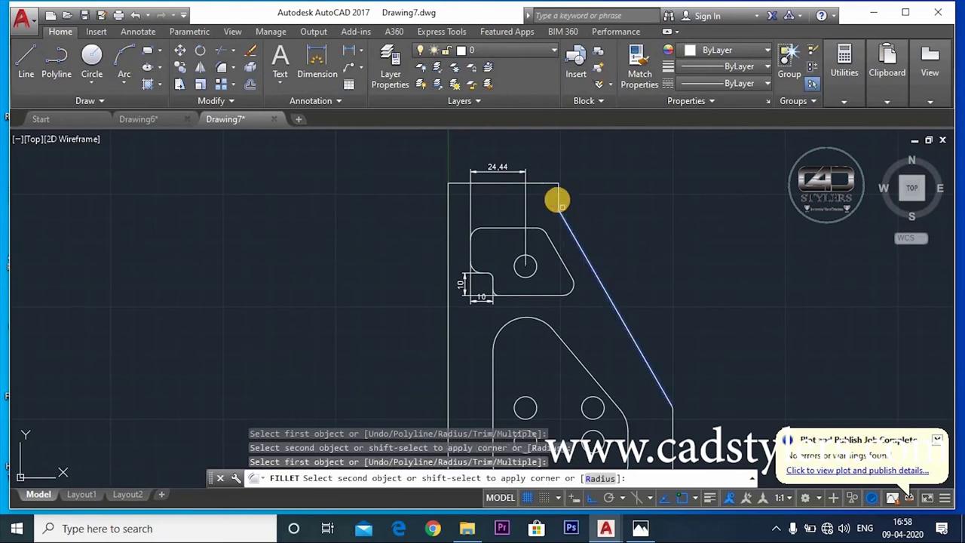
click(560, 200)
Step: Round the plate's bottom-left corner with a radius 5 fillet
scroll(564, 224, up, 4)
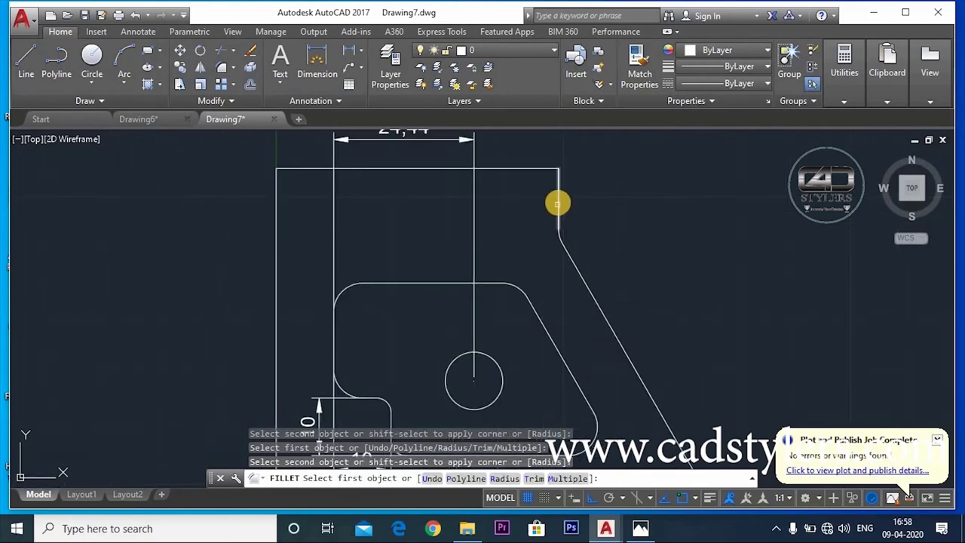
middle_drag(558, 203, 475, 231)
scroll(522, 200, down, 5)
scroll(482, 288, up, 2)
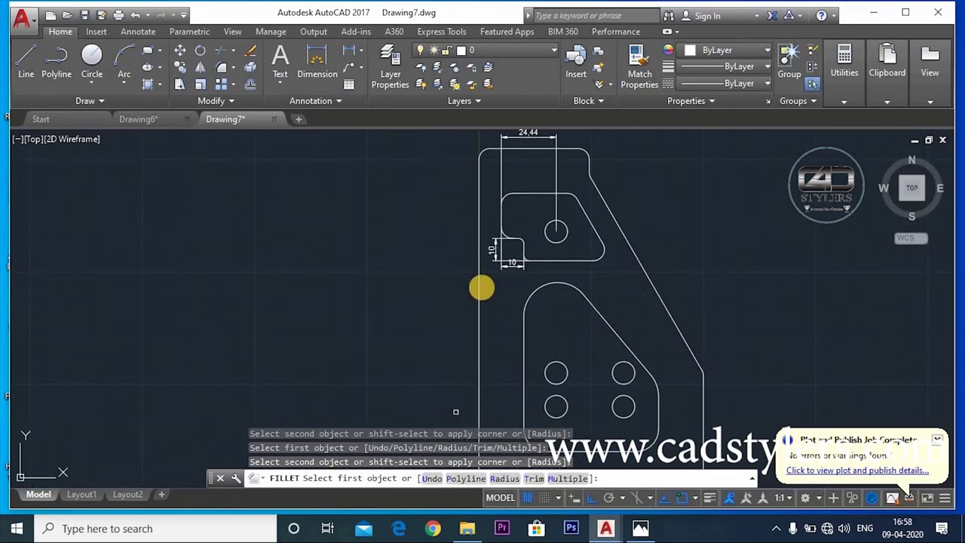
middle_drag(482, 287, 503, 314)
click(505, 288)
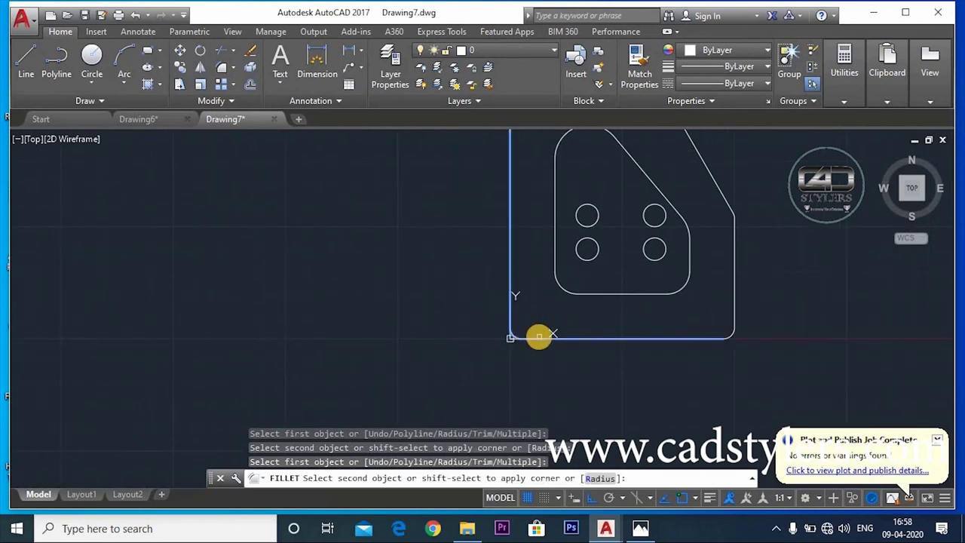
click(539, 338)
scroll(519, 341, up, 2)
scroll(490, 362, up, 1)
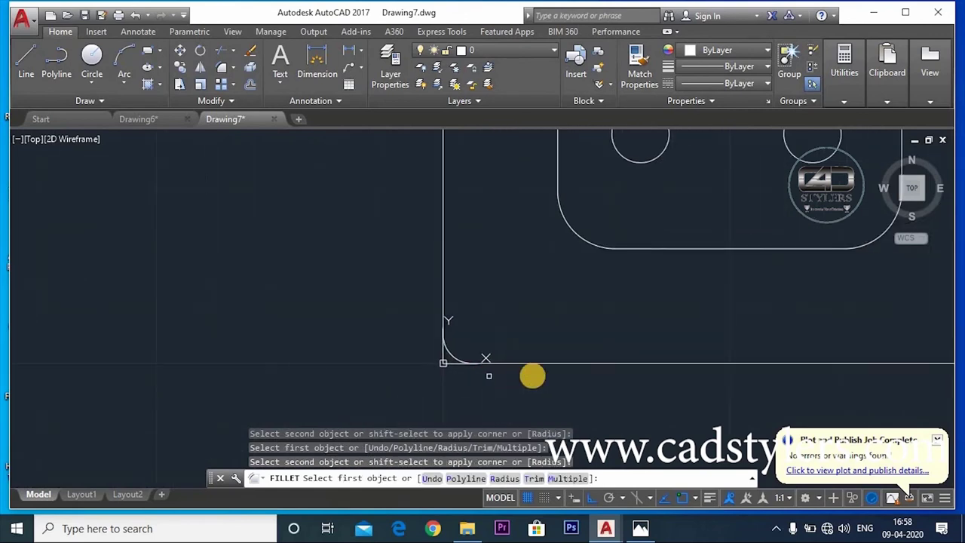
scroll(488, 375, down, 3)
key(Escape)
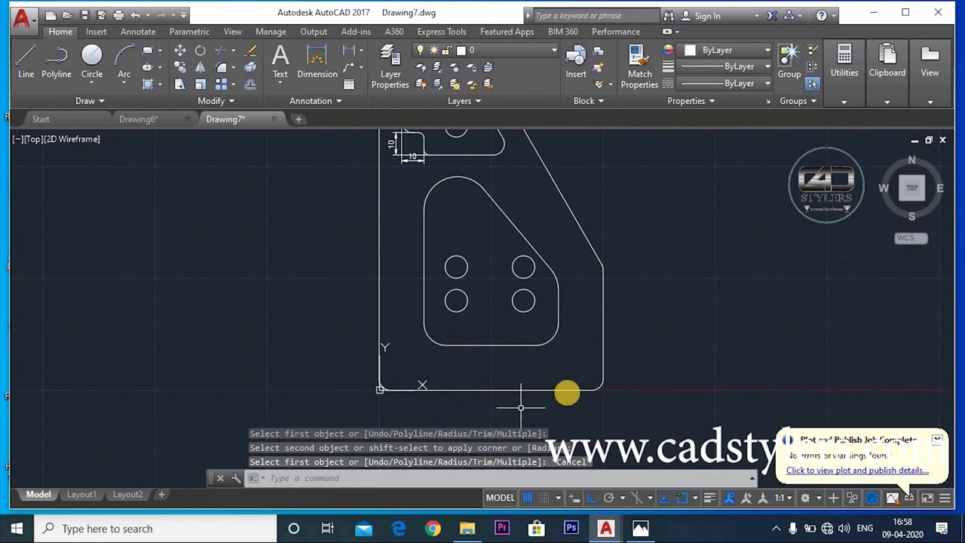
middle_drag(626, 385, 610, 368)
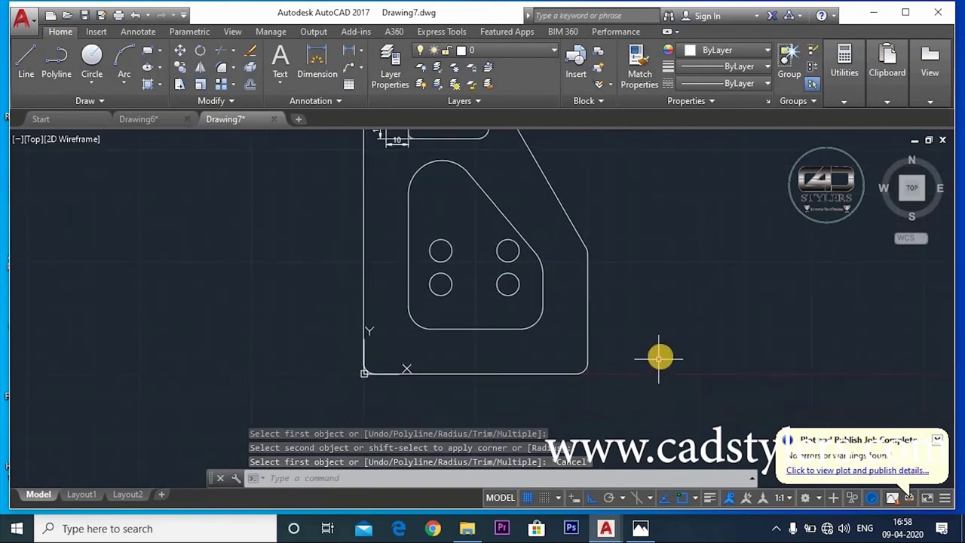
key(Escape)
Step: JOIN all the bracket's outline segments into a single polyline
text(j)
key(Return)
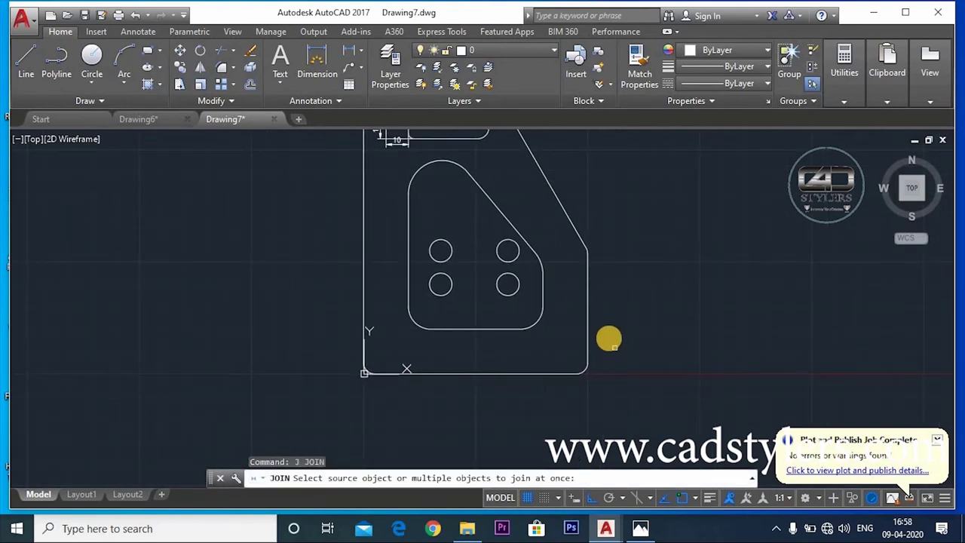
drag(609, 338, 555, 389)
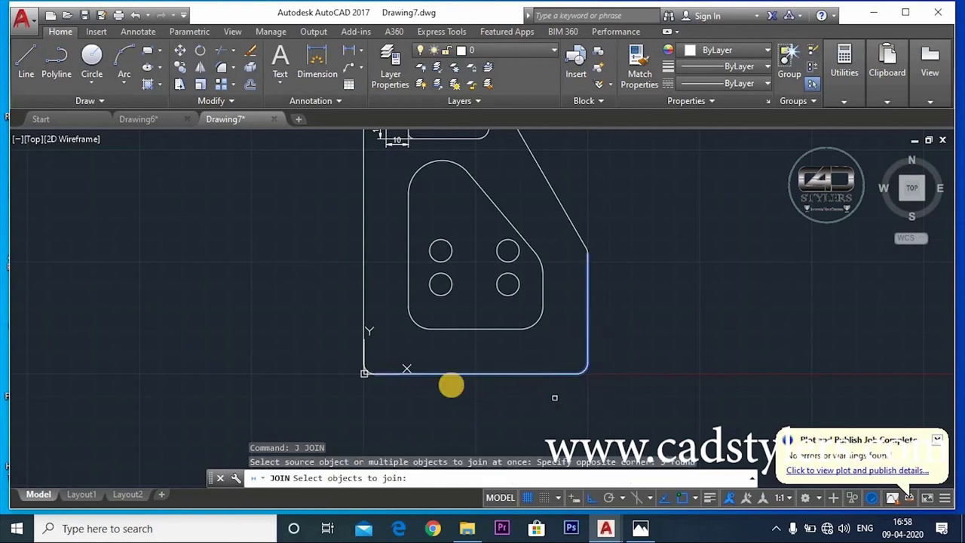
click(374, 225)
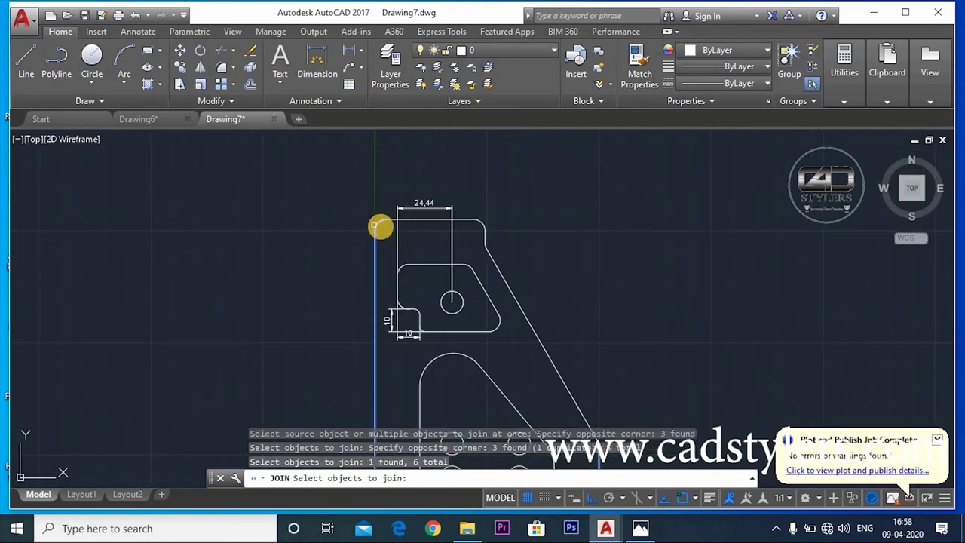
scroll(498, 252, up, 6)
click(530, 259)
scroll(555, 200, down, 5)
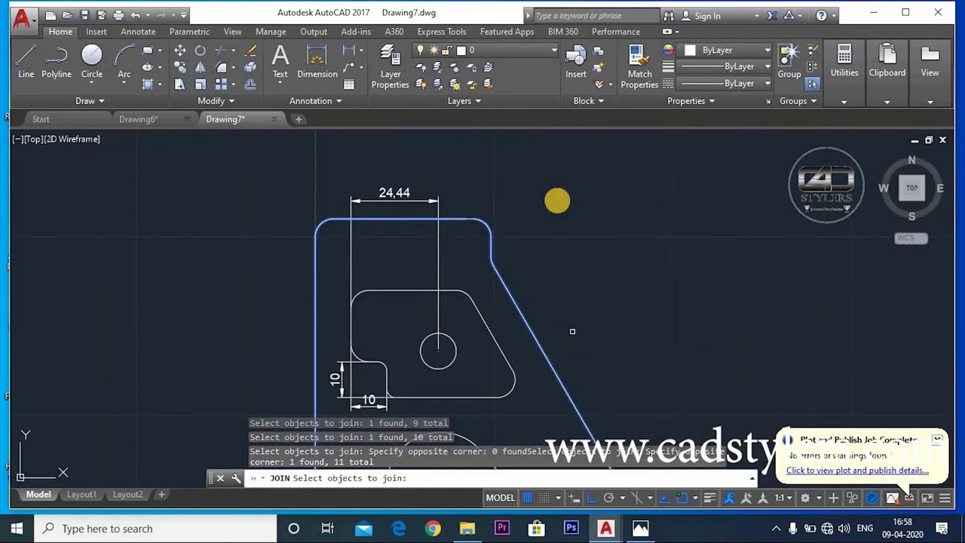
scroll(556, 185, up, 2)
scroll(596, 287, up, 2)
click(623, 326)
scroll(646, 240, down, 1)
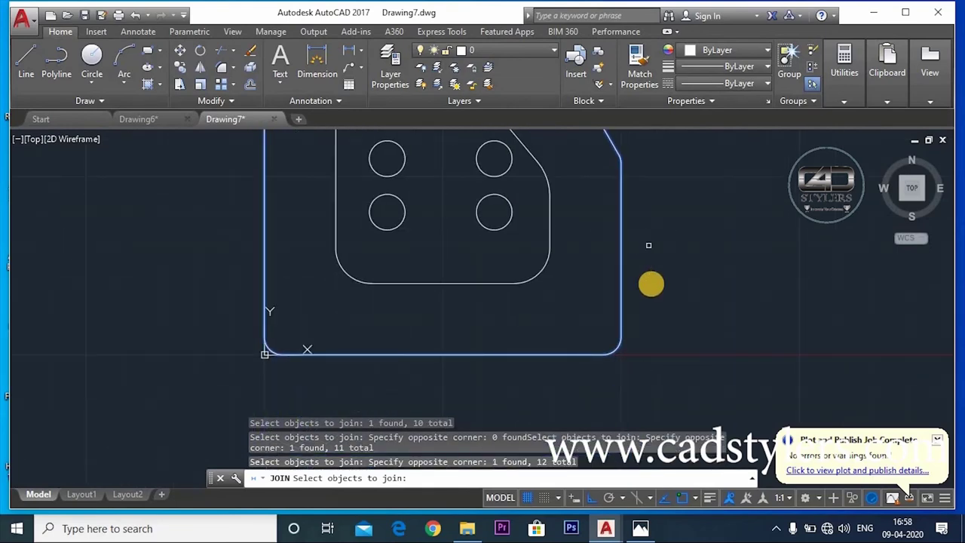
scroll(629, 355, up, 1)
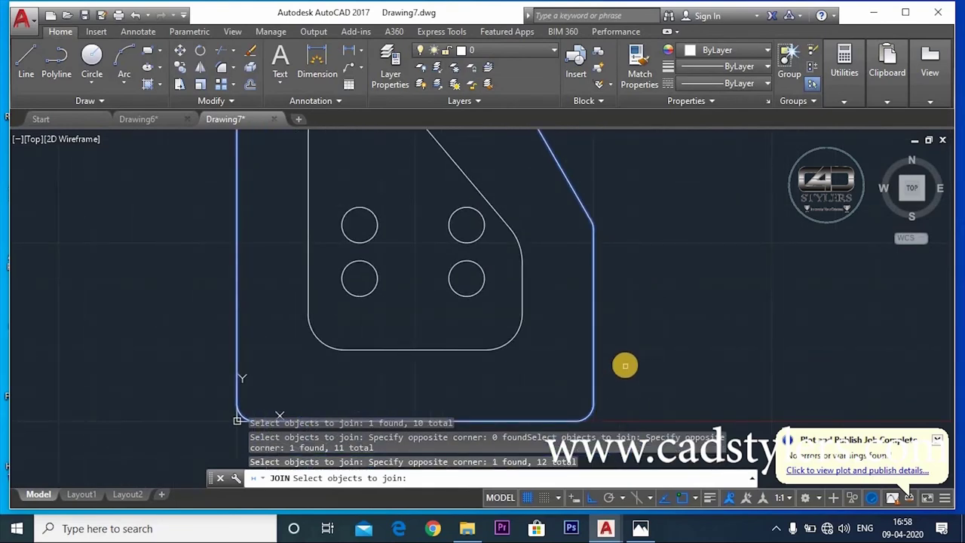
key(Return)
Step: Offset the joined outline 5 units outward as a parallel border
text(o)
key(Return)
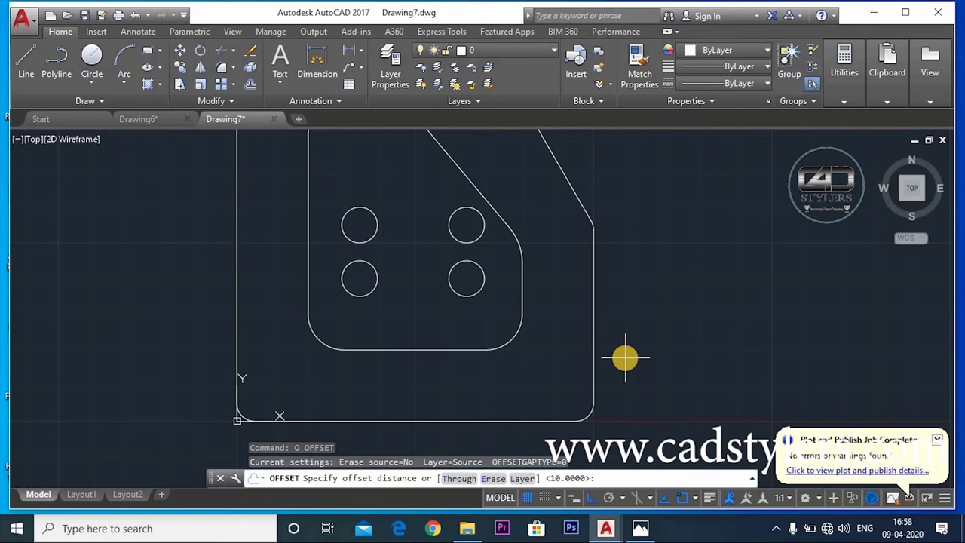
key(Return)
click(593, 357)
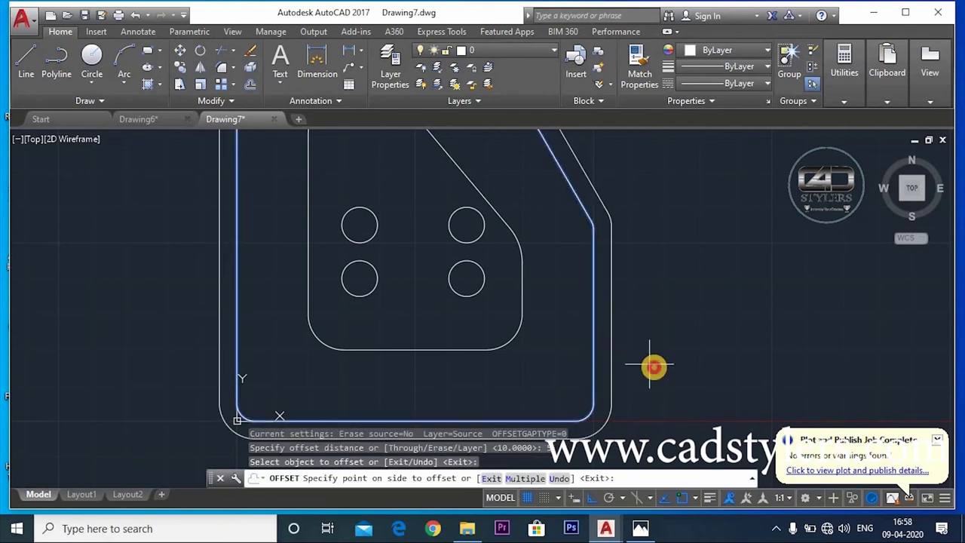
click(655, 367)
scroll(652, 392, down, 3)
scroll(640, 388, up, 3)
key(Escape)
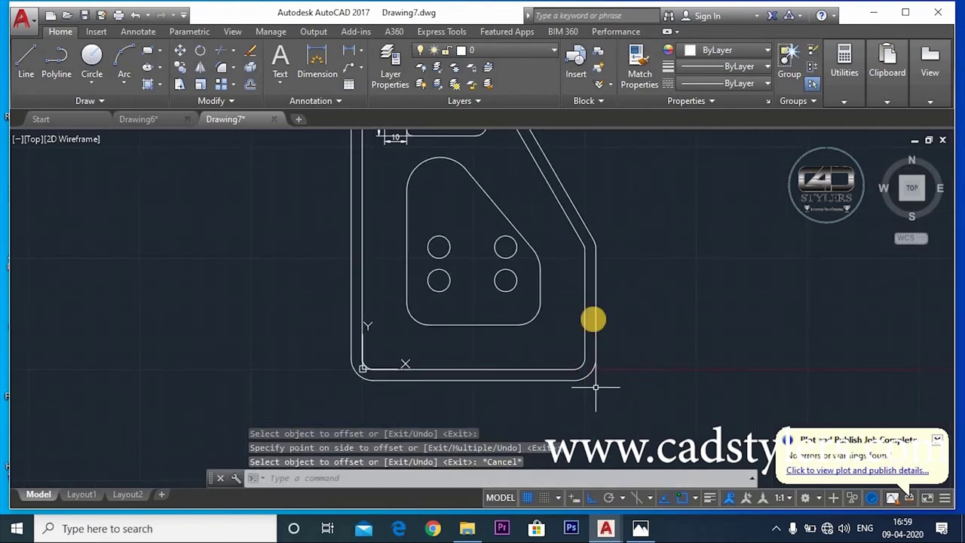
Step: Add an R10 radius dimension to the outer border's lower-right fillet
click(354, 52)
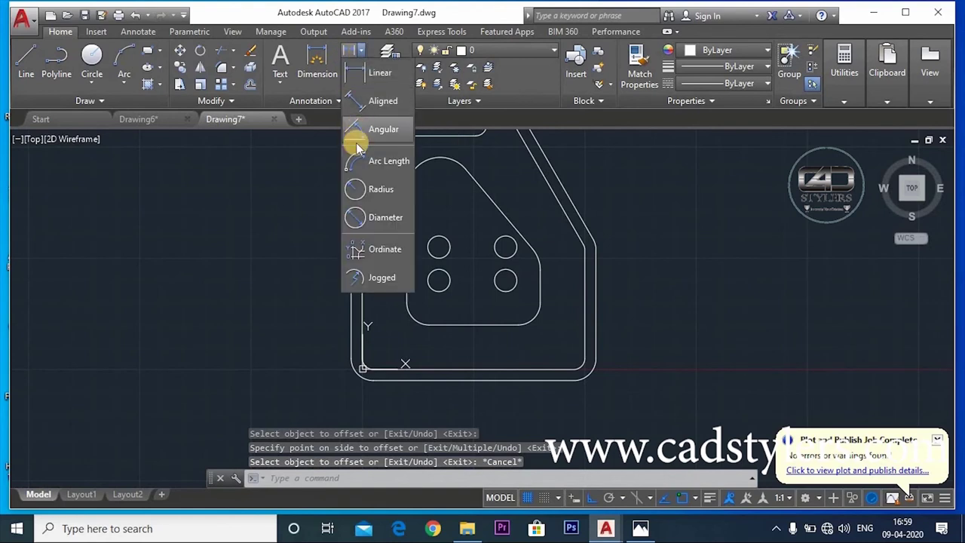
click(351, 190)
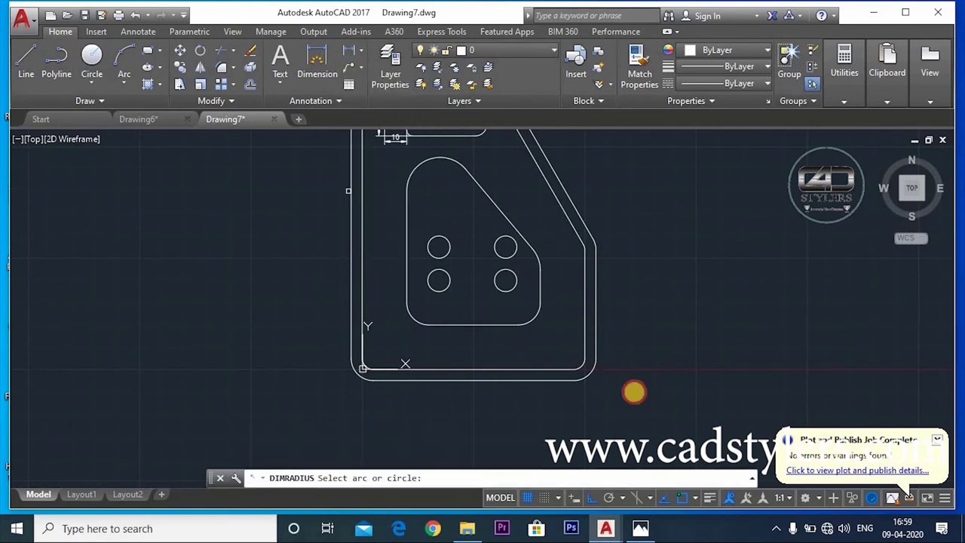
click(587, 380)
scroll(611, 390, up, 3)
scroll(614, 387, up, 3)
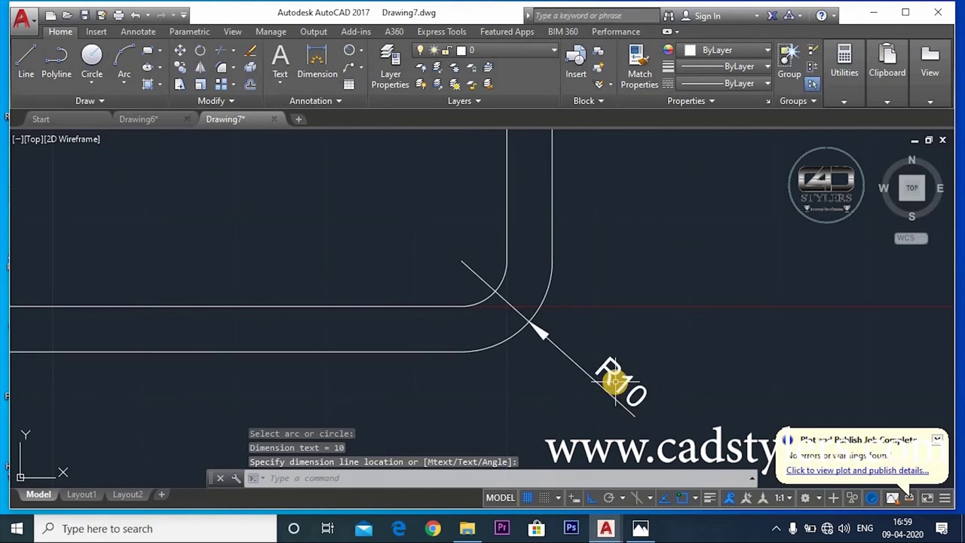
click(615, 383)
scroll(636, 340, down, 2)
scroll(621, 418, down, 1)
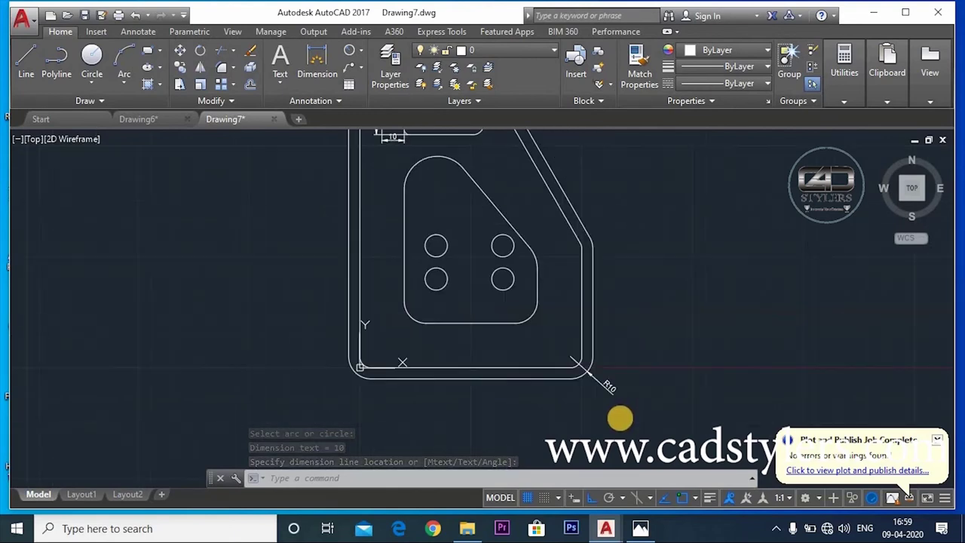
scroll(632, 435, down, 1)
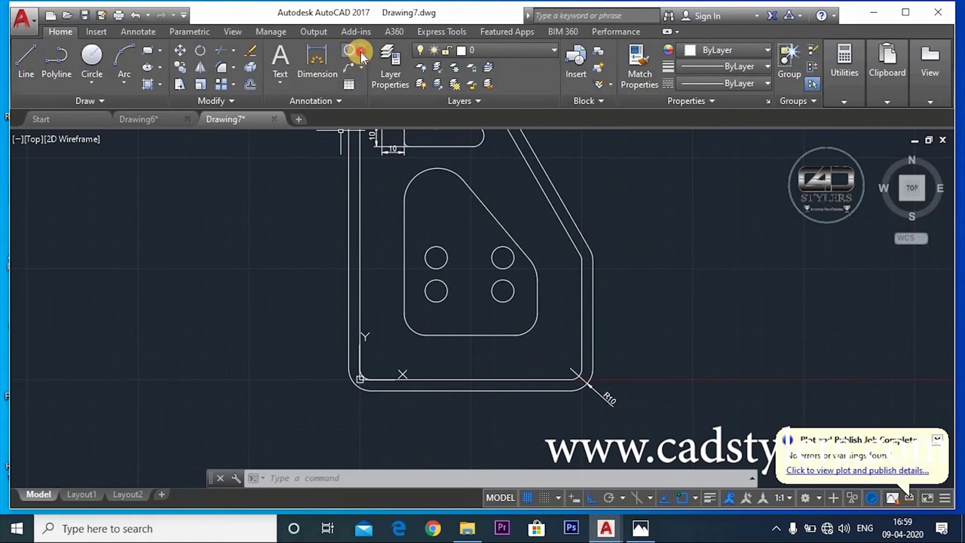
Step: Place a 50.84 linear dimension across the top of the bracket
click(363, 56)
click(383, 75)
scroll(478, 201, down, 2)
click(478, 200)
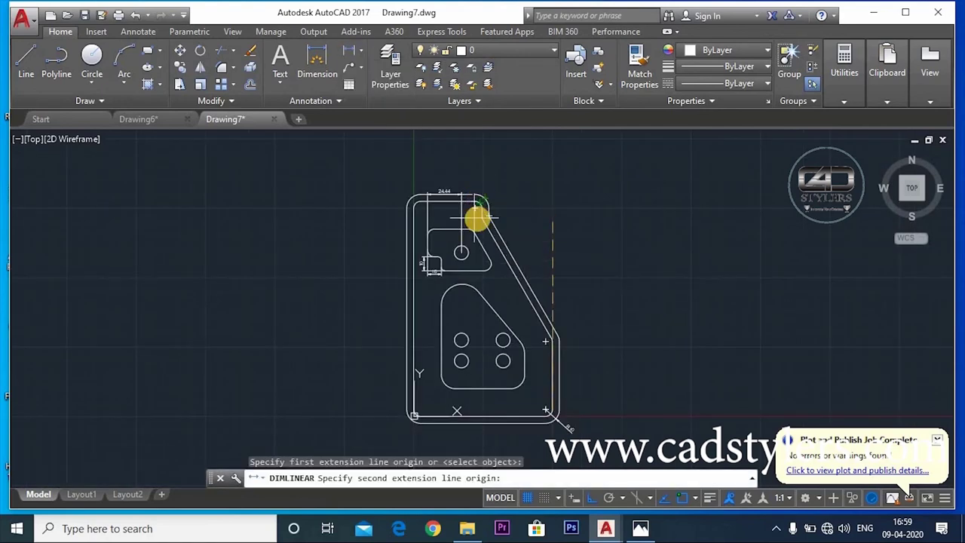
click(479, 217)
scroll(497, 197, up, 2)
click(586, 167)
middle_drag(554, 198, 553, 247)
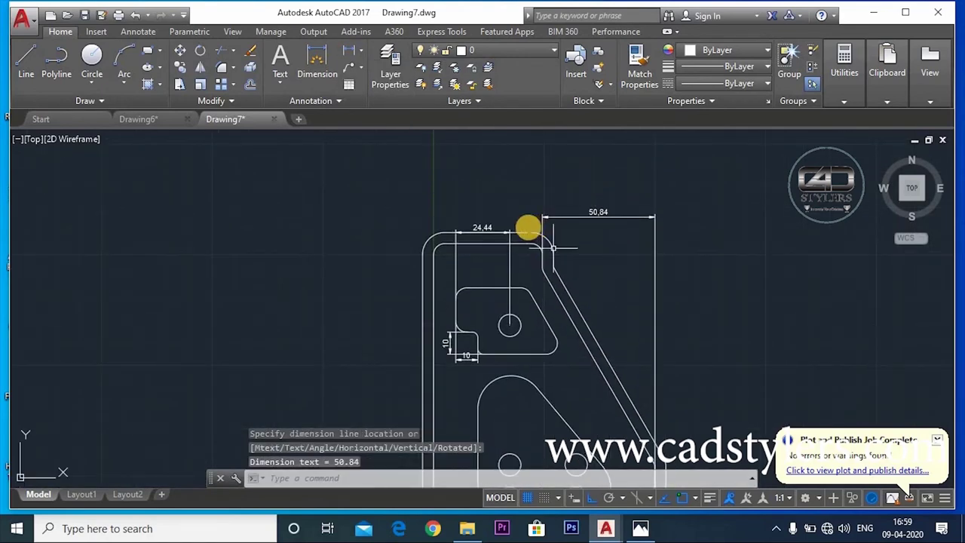
scroll(553, 247, up, 4)
scroll(528, 245, up, 3)
scroll(577, 251, down, 2)
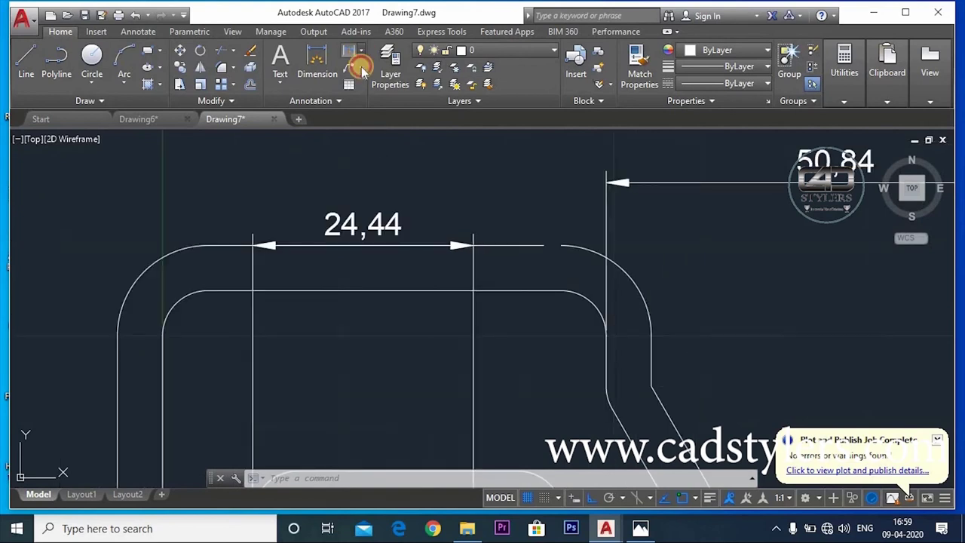
Step: Try extending the top edge near the fillet with EXTEND, then cancel
click(361, 50)
text(ex)
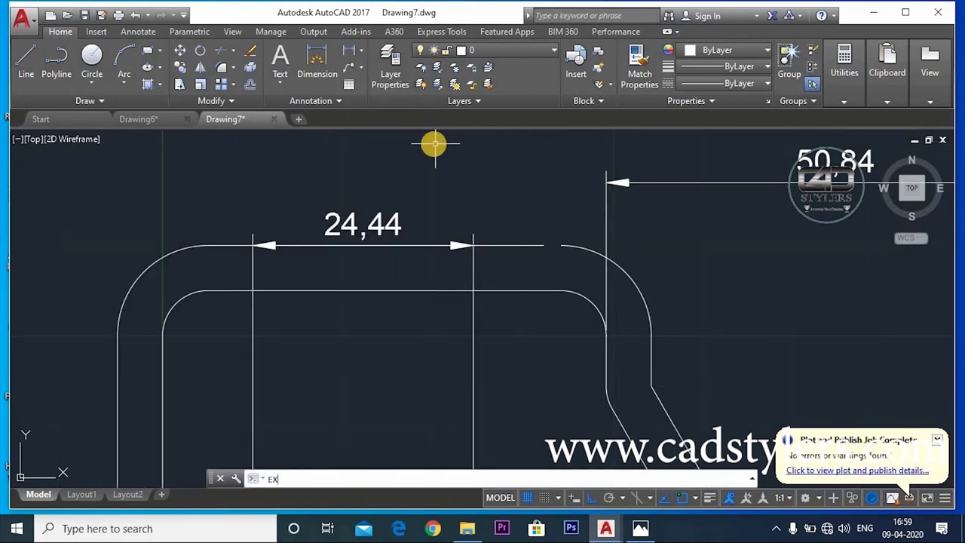
key(Return)
click(521, 245)
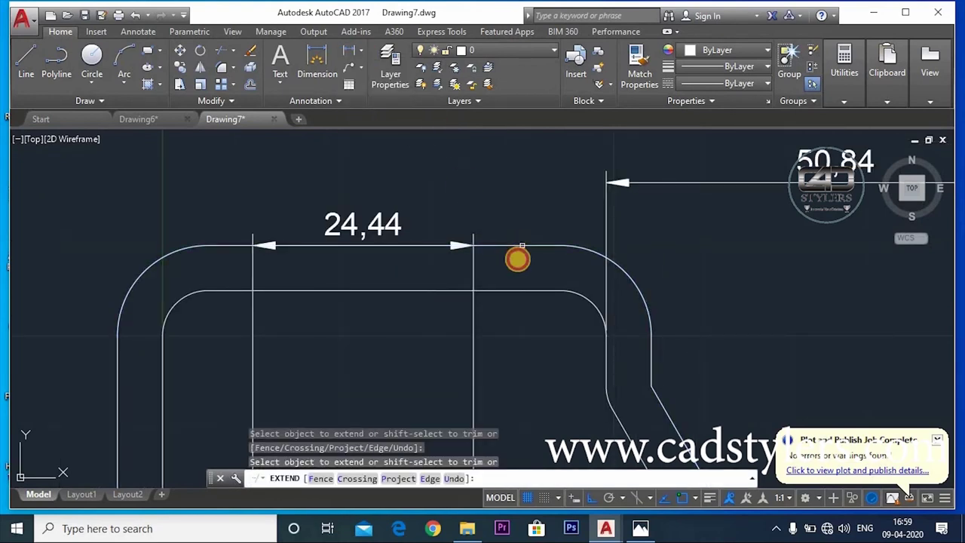
scroll(528, 271, down, 4)
scroll(539, 279, down, 2)
key(Escape)
scroll(585, 288, down, 2)
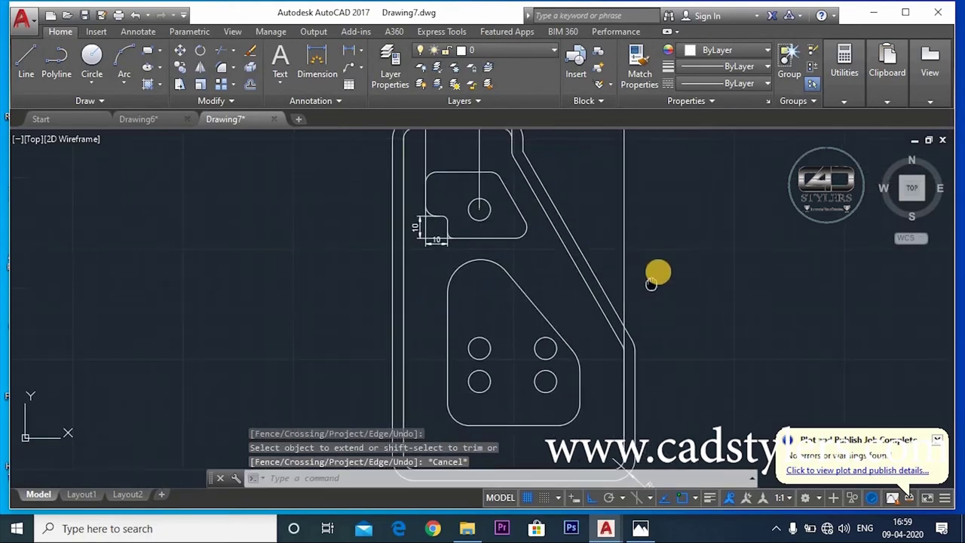
scroll(663, 294, up, 2)
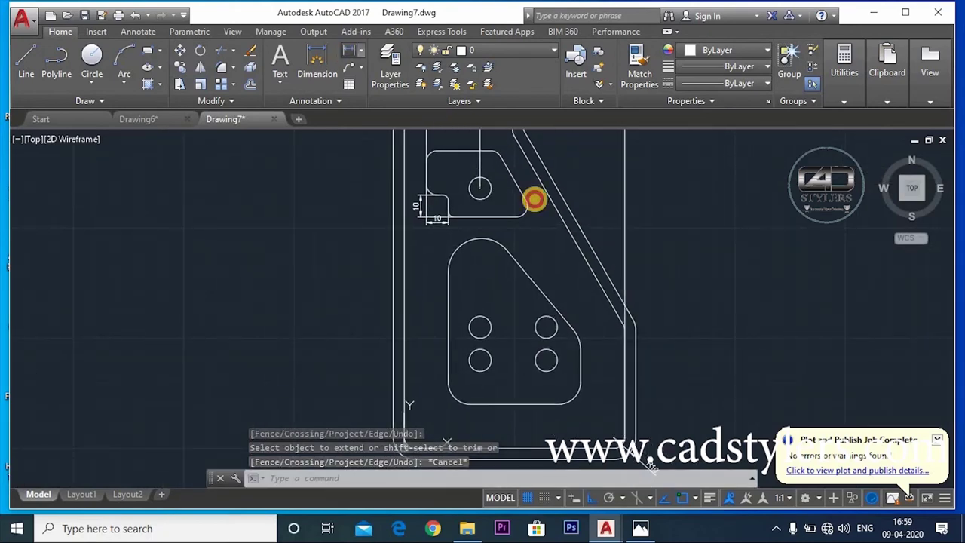
Step: Add a 90 overall width dimension above the part using DIMLINEAR
text(dli)
key(Return)
middle_drag(534, 198, 565, 349)
middle_drag(623, 427, 684, 305)
scroll(664, 332, down, 4)
click(586, 287)
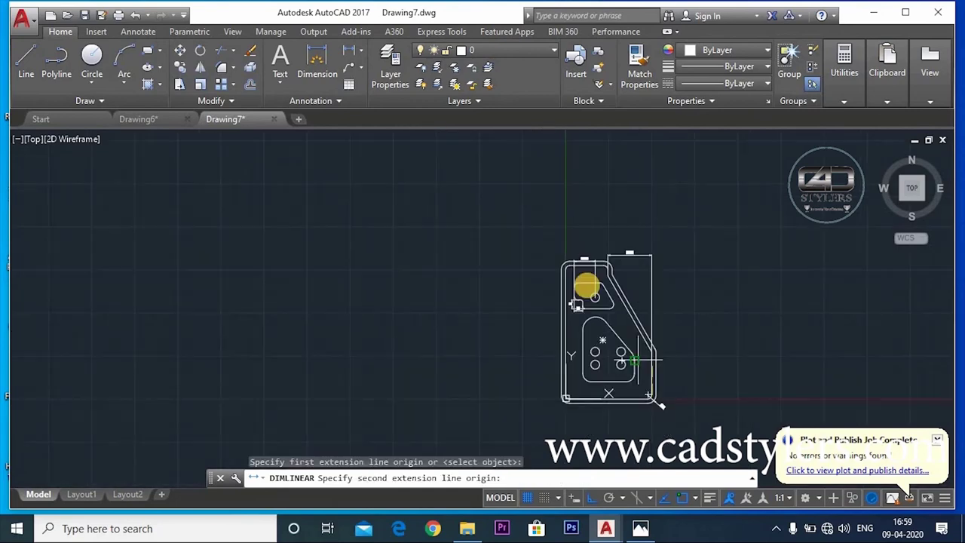
scroll(596, 264, up, 5)
click(514, 353)
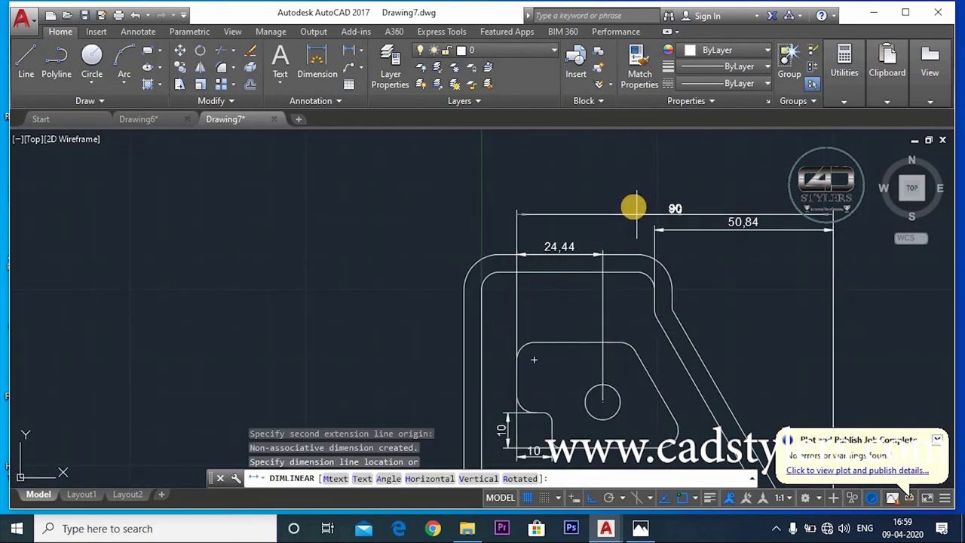
click(631, 206)
Step: Dimension the lower cutout as 60 and the lower hole spacing as 30
scroll(711, 284, down, 2)
scroll(669, 319, down, 2)
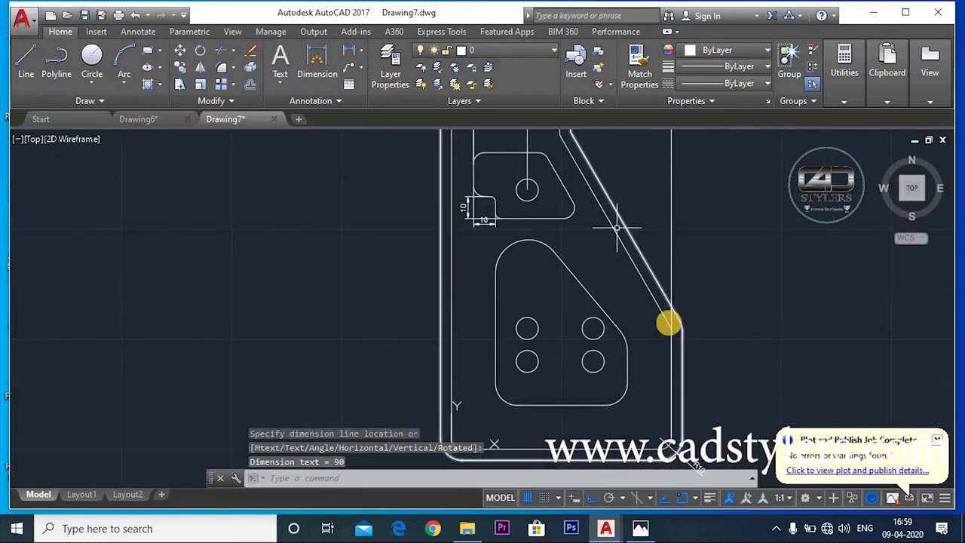
scroll(545, 340, up, 2)
key(Return)
click(513, 315)
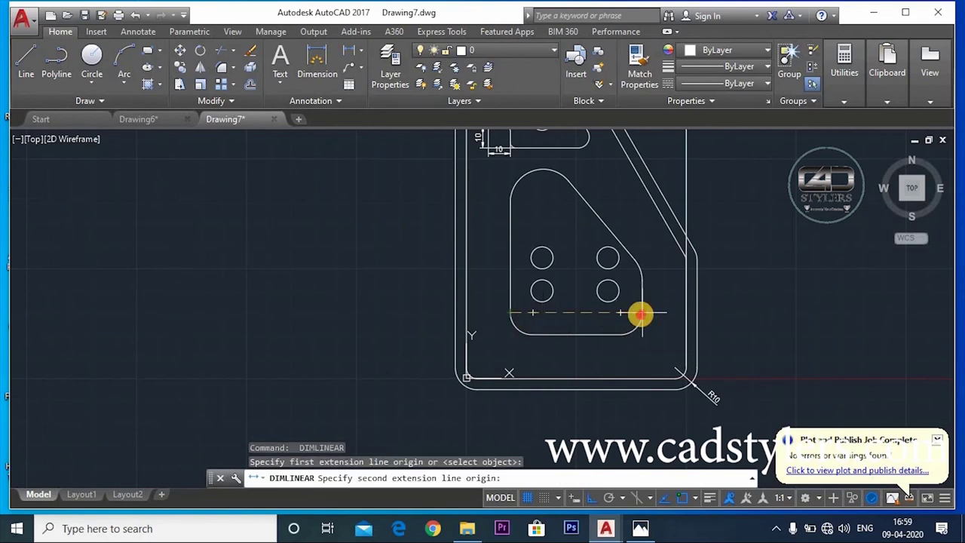
click(641, 313)
click(630, 352)
middle_drag(577, 371, 608, 370)
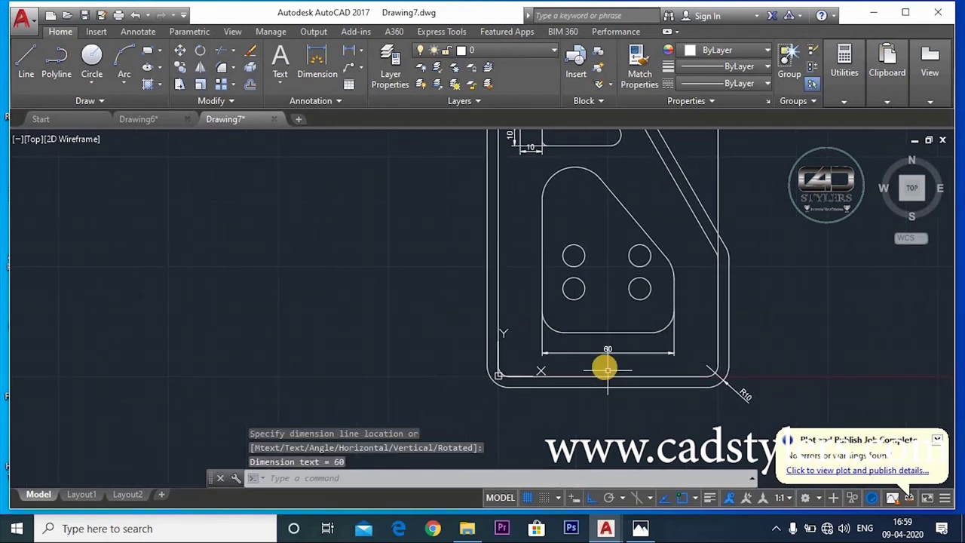
key(Return)
click(573, 287)
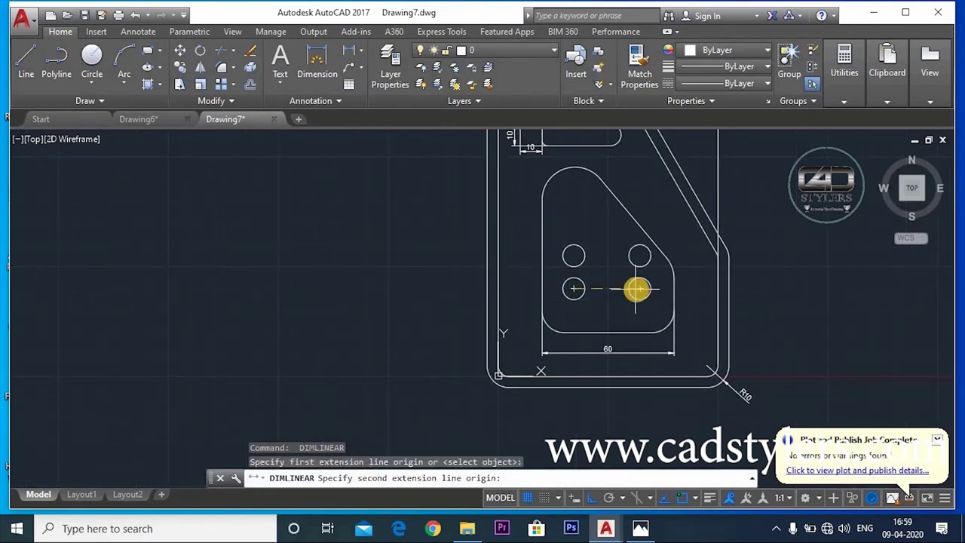
click(643, 289)
click(621, 310)
scroll(621, 348, up, 4)
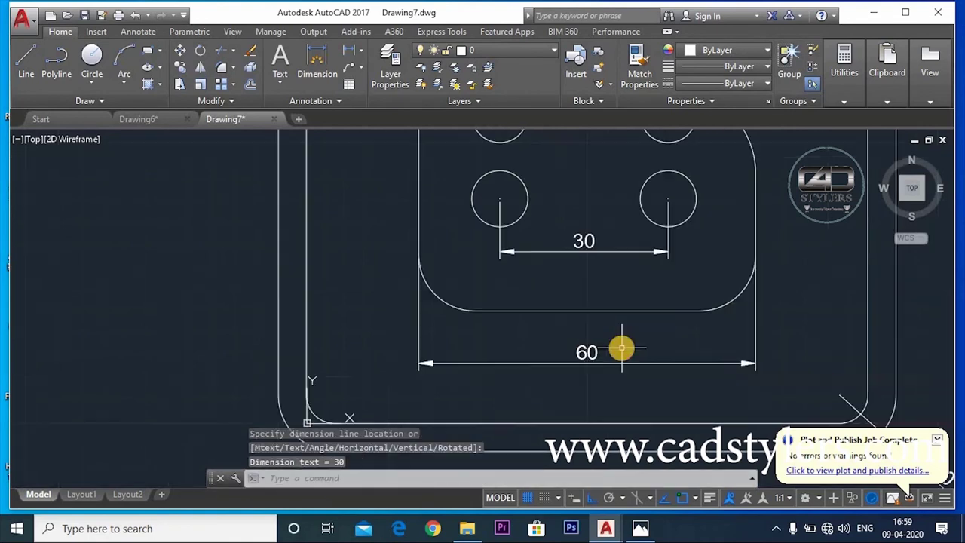
scroll(621, 348, down, 2)
scroll(646, 327, down, 1)
Step: Add vertical dimensions of 20, 20 and 15 between the border and hole rows
key(Return)
click(491, 369)
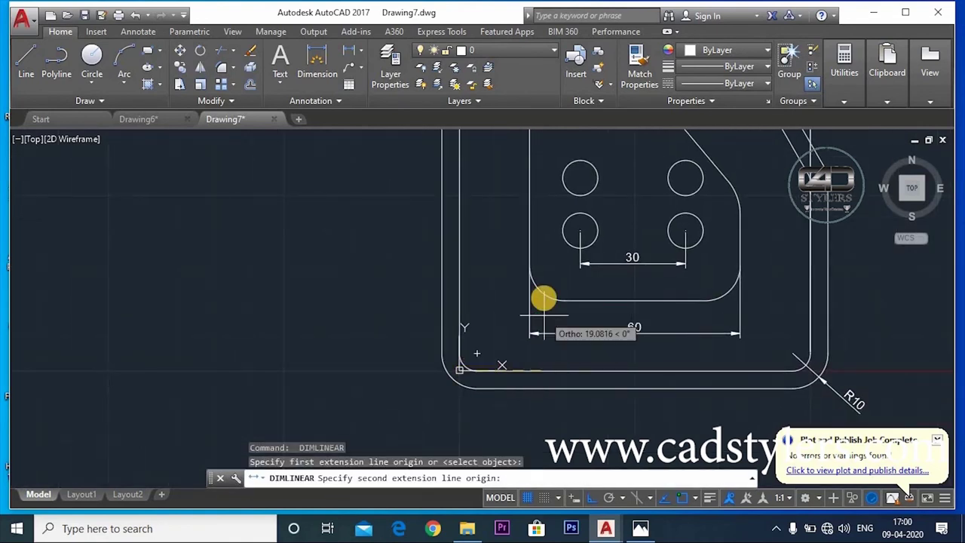
click(567, 302)
click(491, 339)
mouse_move(527, 340)
middle_down()
mouse_move(536, 318)
mouse_move(522, 343)
middle_up()
key(Return)
click(567, 318)
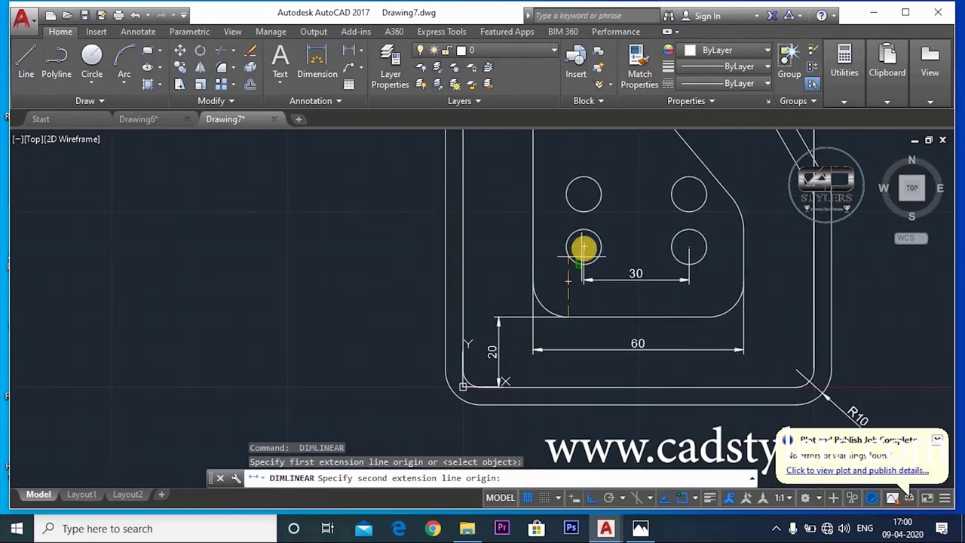
click(571, 253)
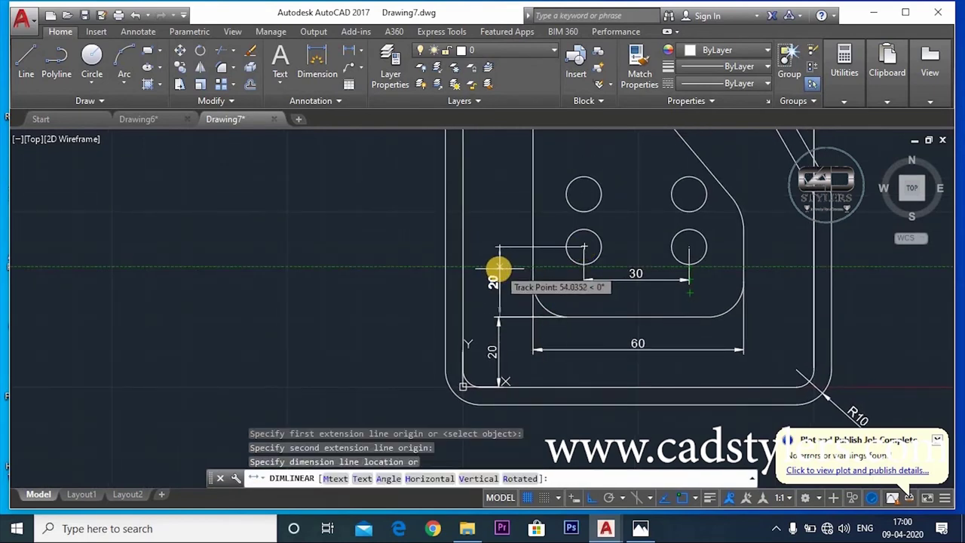
click(498, 269)
key(Return)
middle_drag(523, 375, 514, 441)
click(574, 314)
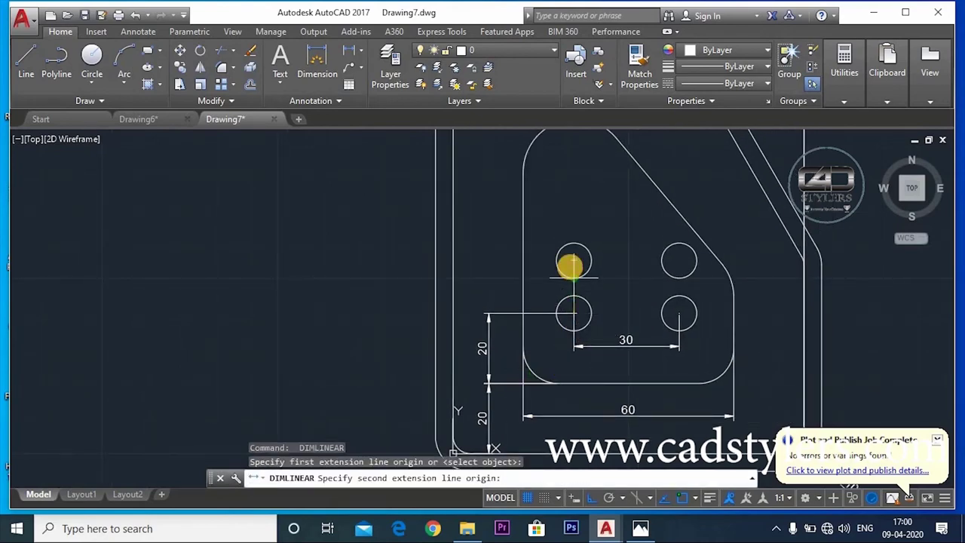
click(573, 262)
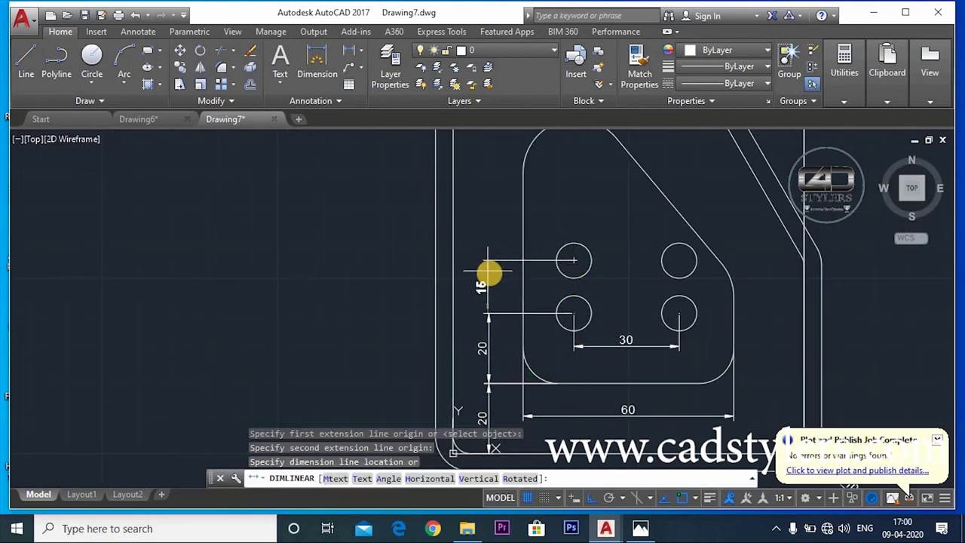
click(489, 273)
Step: Add a vertical linear dimension on the plate's right side
key(Return)
middle_drag(581, 399, 629, 362)
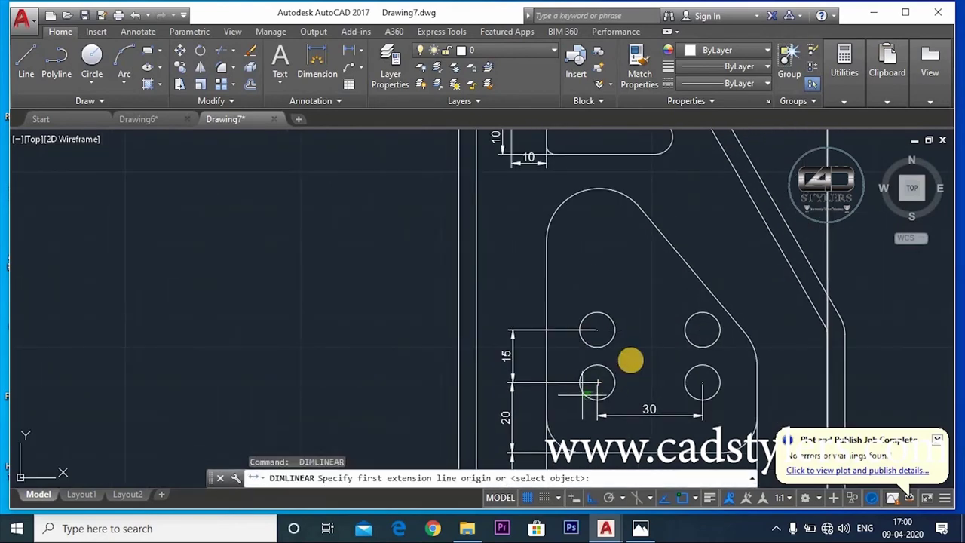
scroll(641, 342, down, 3)
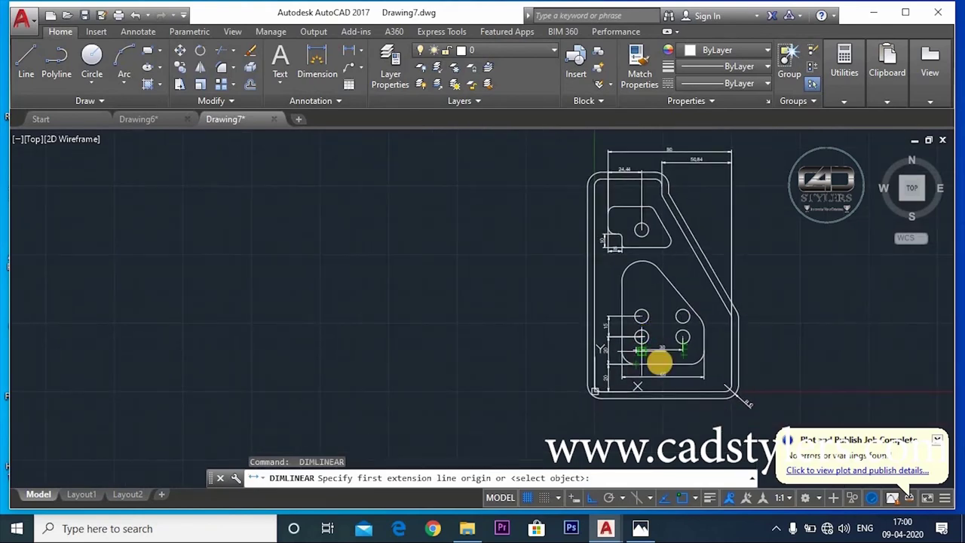
click(714, 338)
scroll(713, 338, up, 3)
middle_drag(802, 344, 728, 194)
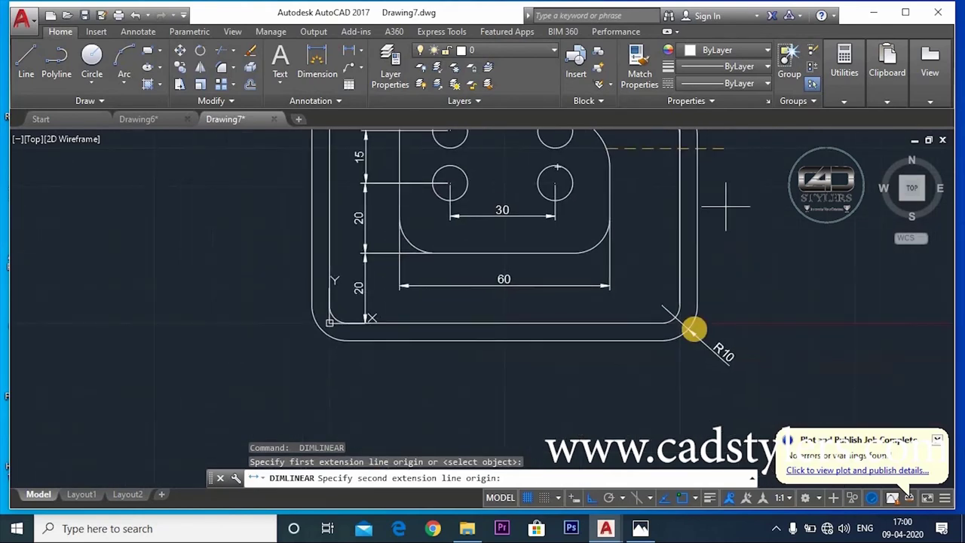
click(668, 338)
click(752, 304)
middle_drag(739, 326, 696, 389)
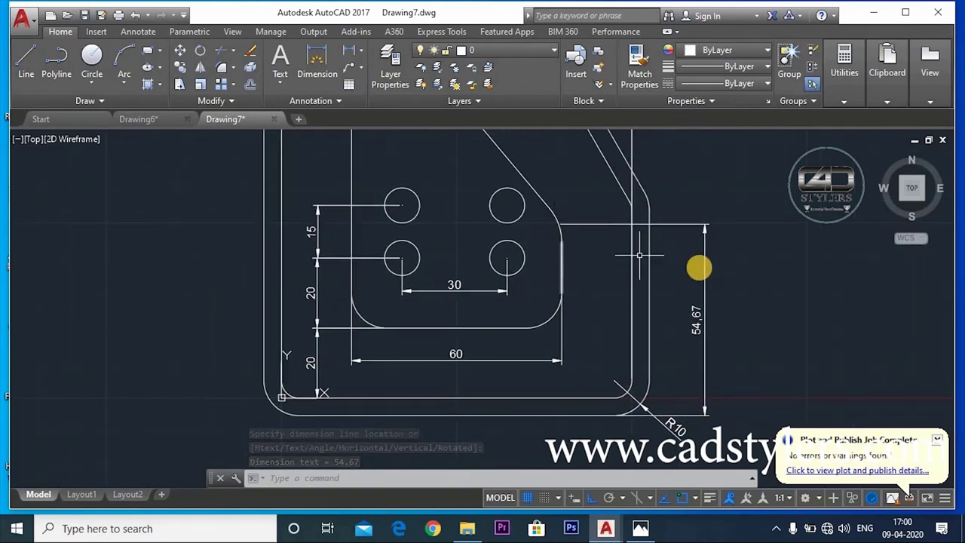
Step: Replace the 54.67 right-side dimension with a 49.54 one and edit its text to 49,54
click(698, 319)
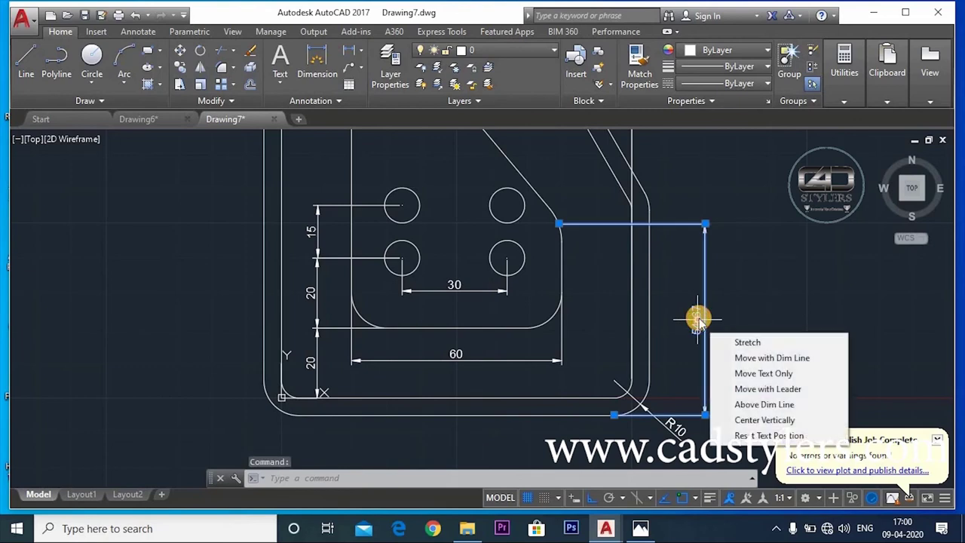
key(Delete)
click(351, 59)
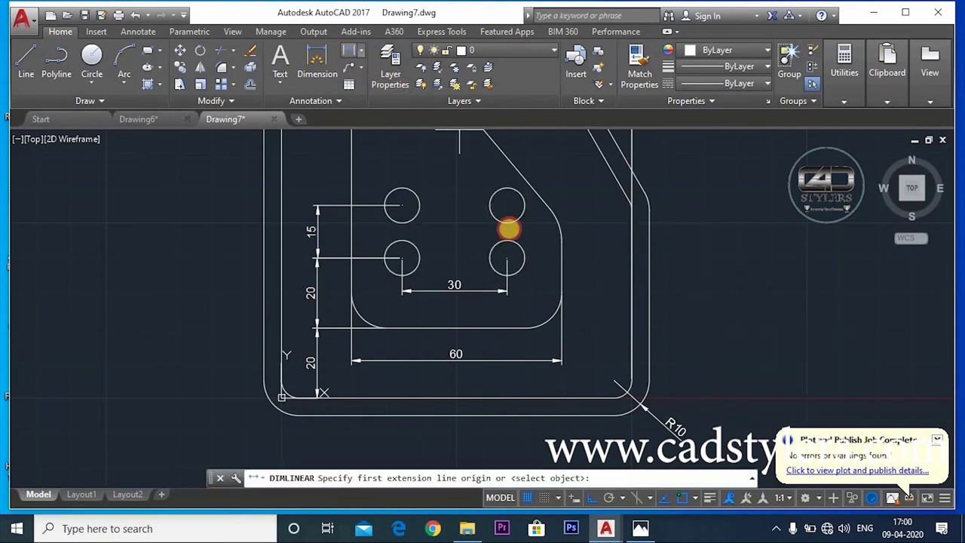
click(560, 240)
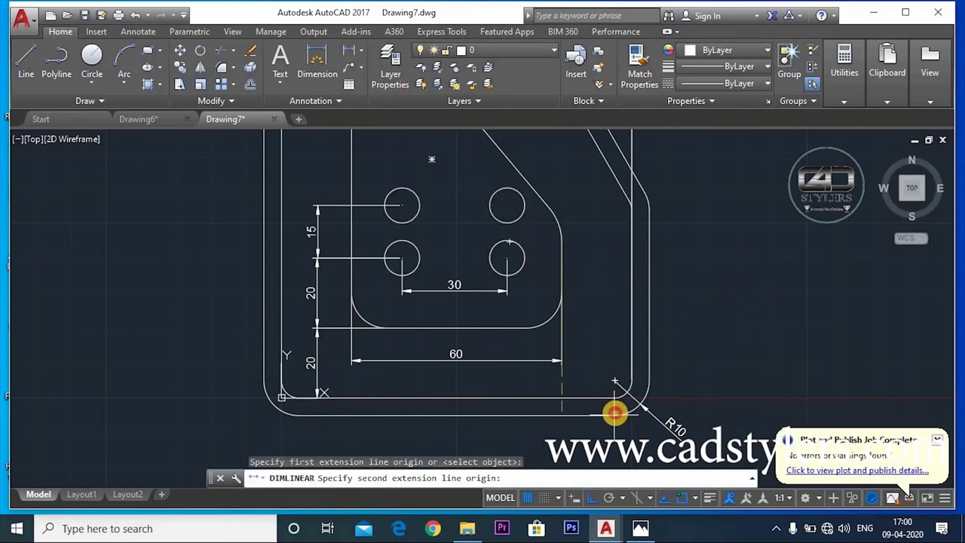
click(615, 413)
click(675, 352)
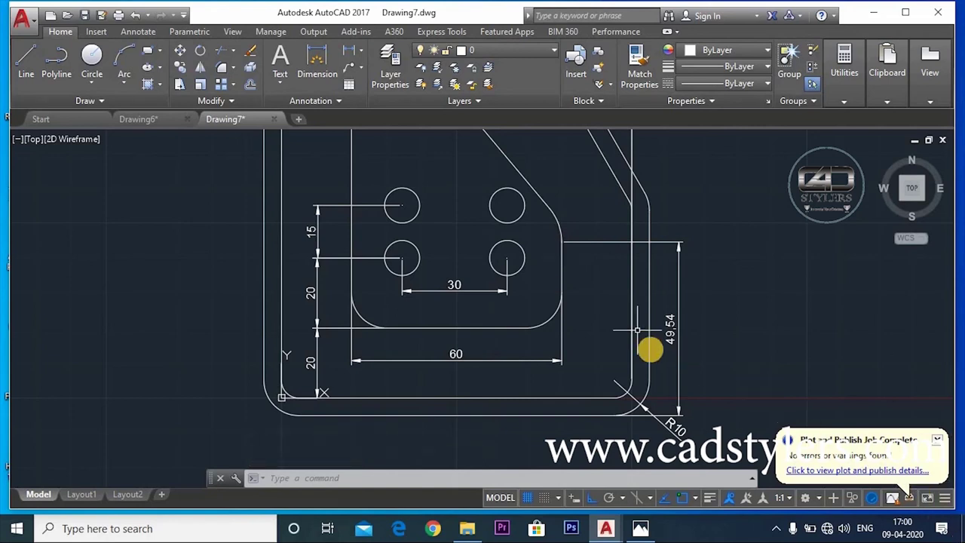
double_click(670, 331)
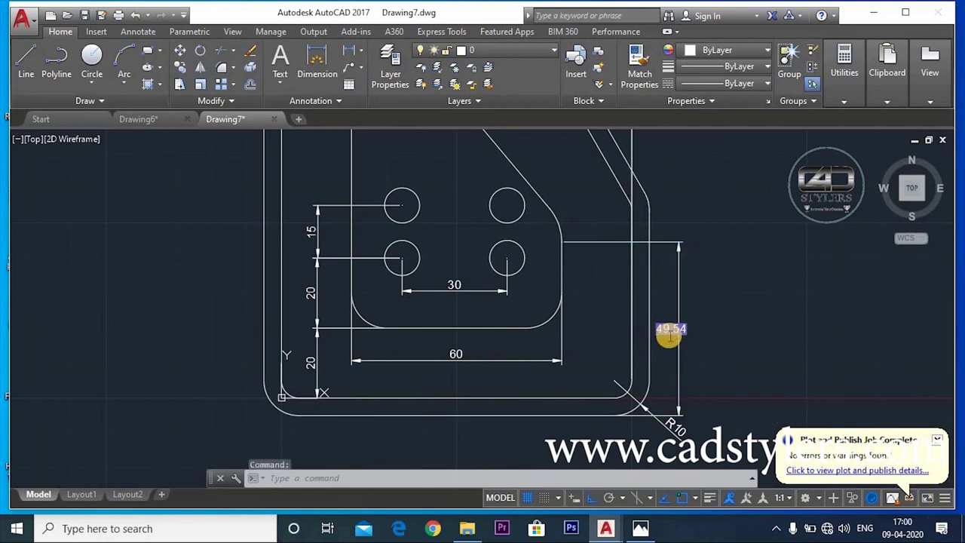
click(707, 362)
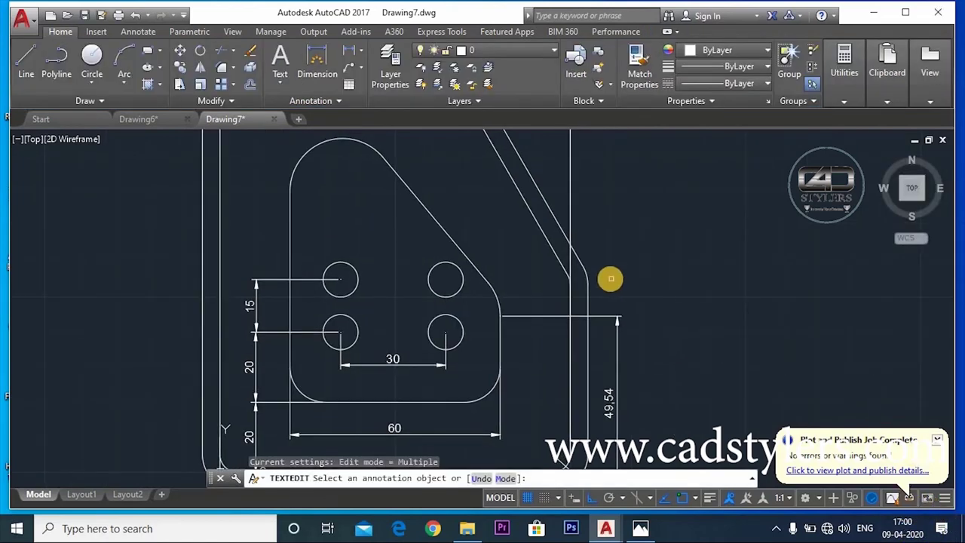
Step: Add a 55 vertical dimension from the upper-right hole to the plate's bottom edge
key(Escape)
key(space)
click(446, 279)
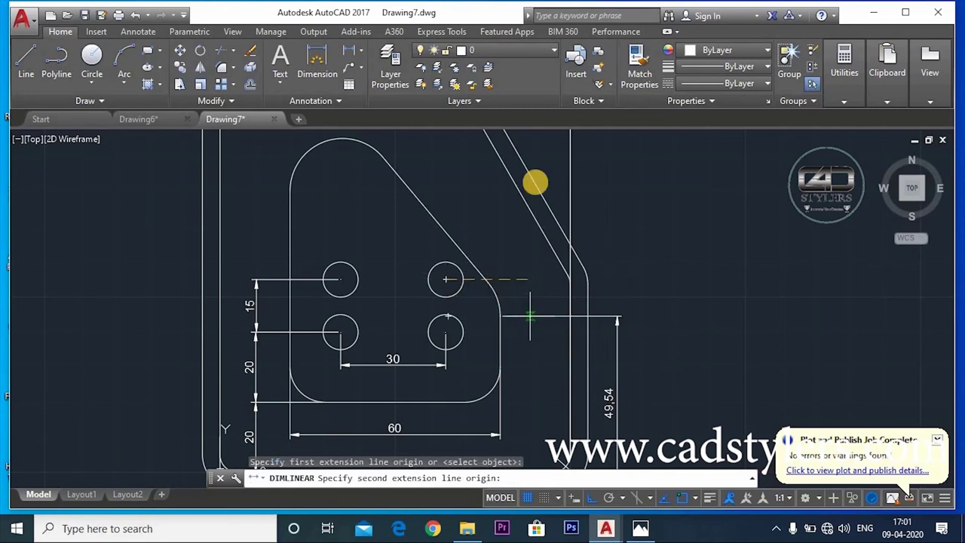
middle_drag(474, 469, 474, 328)
click(478, 332)
click(657, 309)
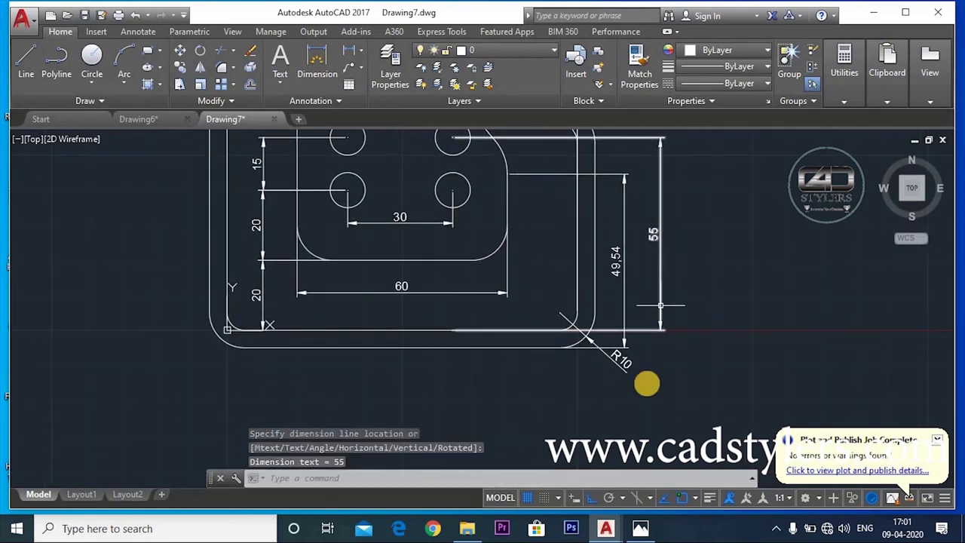
middle_drag(641, 383, 624, 439)
scroll(679, 422, down, 1)
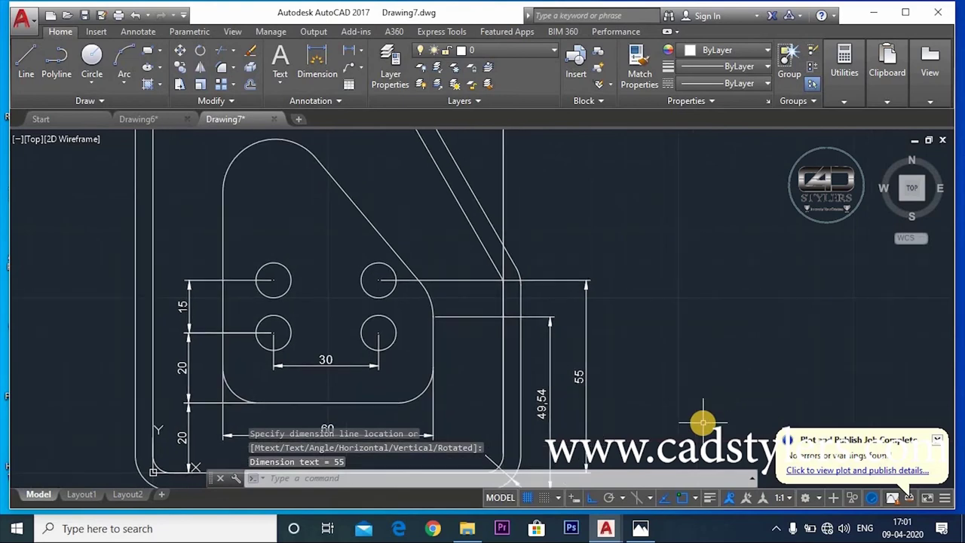
scroll(701, 420, down, 3)
middle_drag(701, 420, 688, 343)
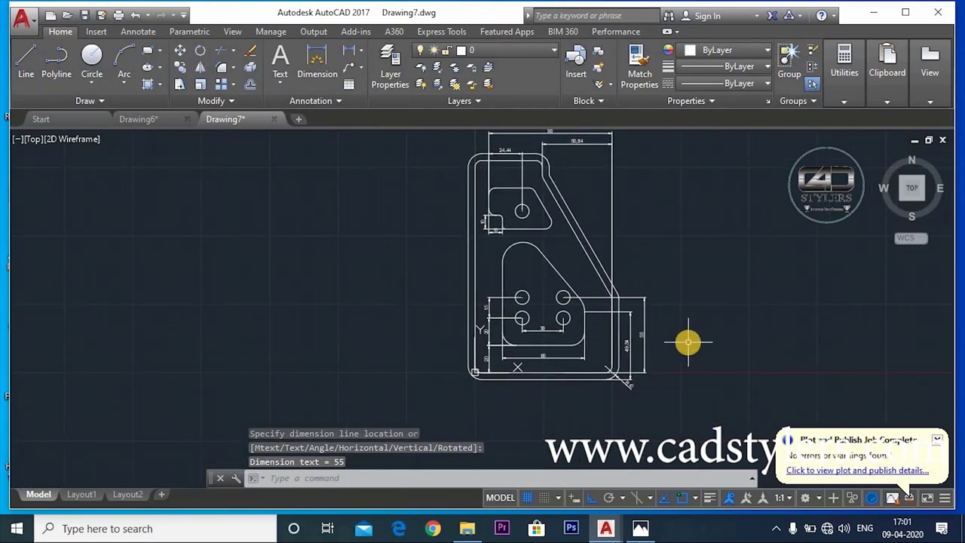
Step: Add a 118 vertical dimension along the left side of the part
key(Return)
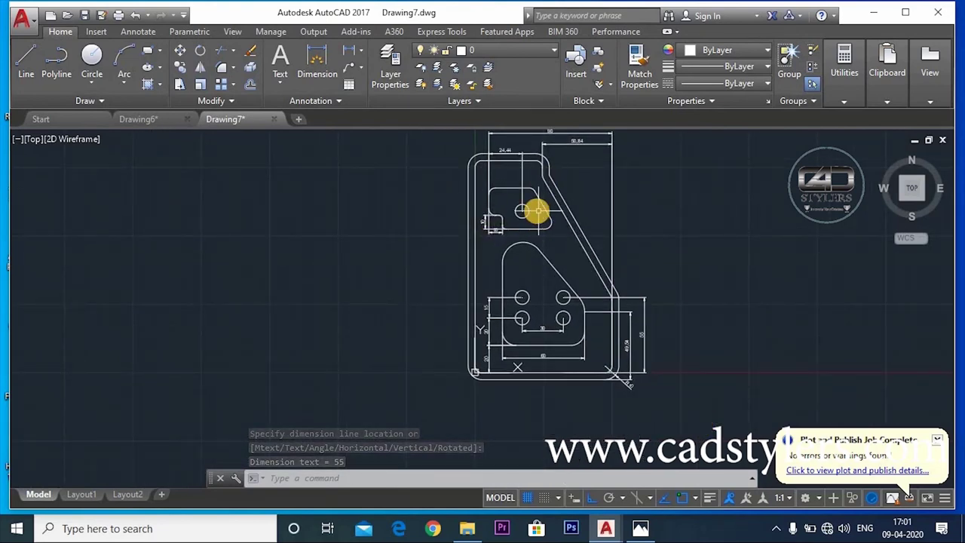
click(499, 184)
middle_drag(509, 288, 478, 258)
scroll(478, 258, up, 4)
click(420, 267)
scroll(420, 267, down, 4)
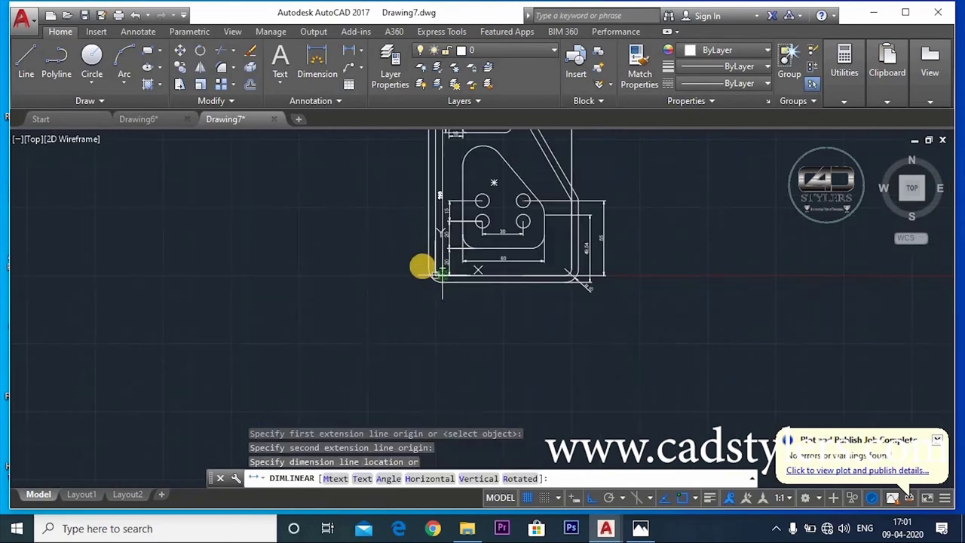
middle_drag(407, 285, 409, 306)
click(400, 299)
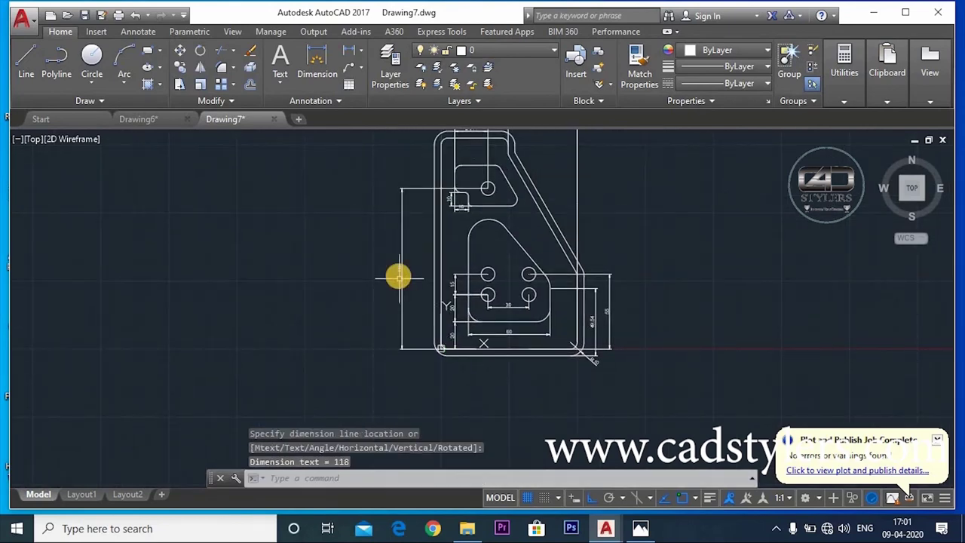
scroll(394, 274, up, 5)
scroll(422, 294, down, 5)
Step: Add a 115 vertical dimension left of the part, from the outline's top
key(Return)
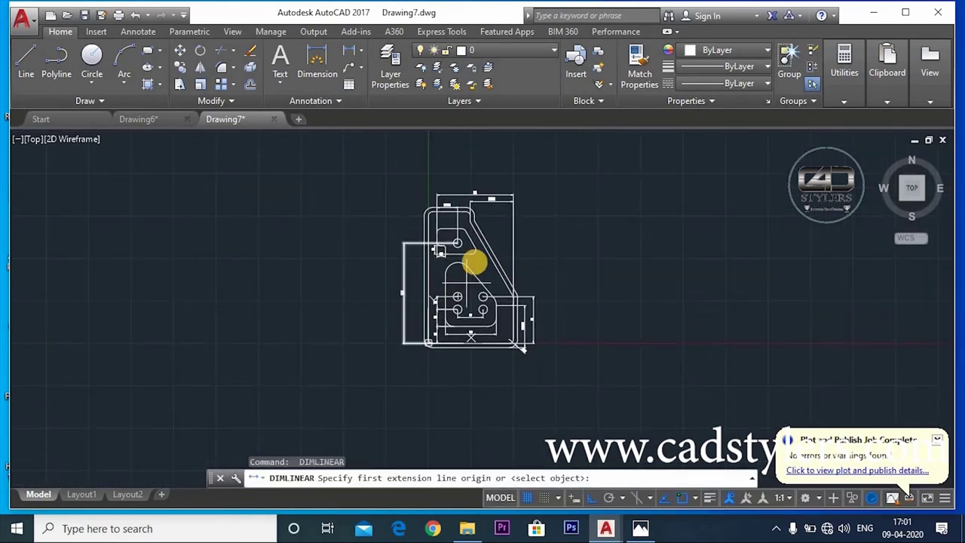
scroll(440, 252, up, 3)
scroll(406, 227, up, 2)
click(379, 203)
scroll(398, 198, down, 3)
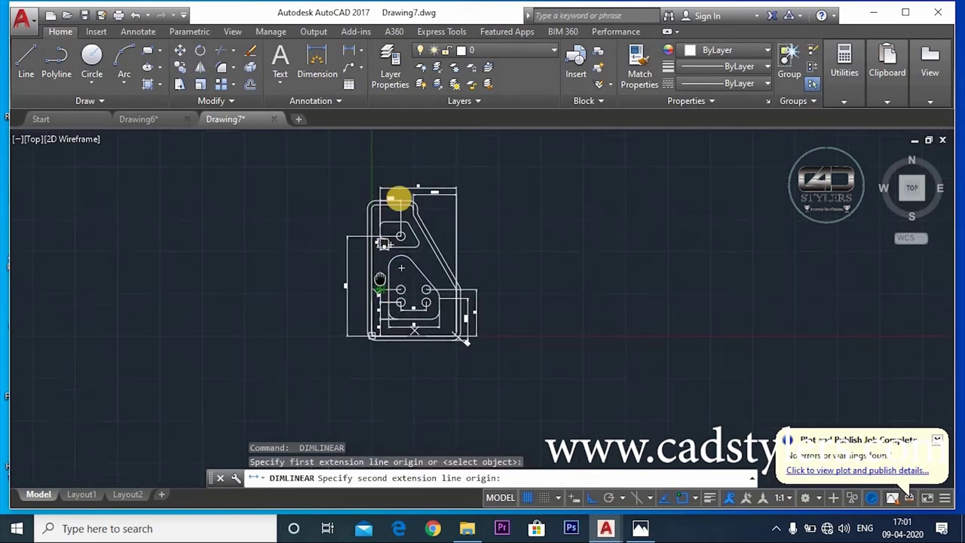
scroll(395, 264, up, 2)
scroll(384, 218, up, 2)
click(383, 218)
mouse_move(342, 339)
middle_down()
mouse_move(308, 211)
mouse_move(355, 334)
middle_up()
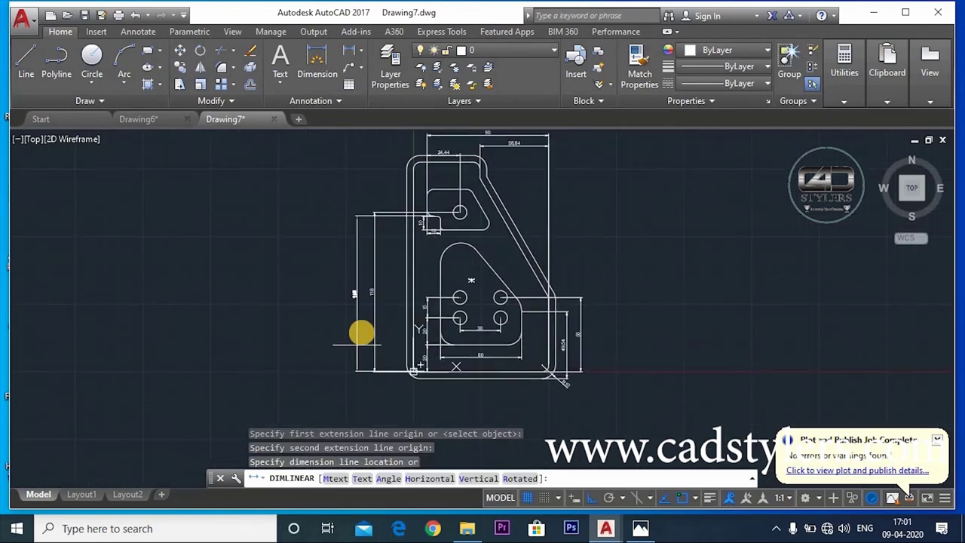
click(389, 328)
scroll(400, 306, up, 3)
scroll(347, 366, down, 3)
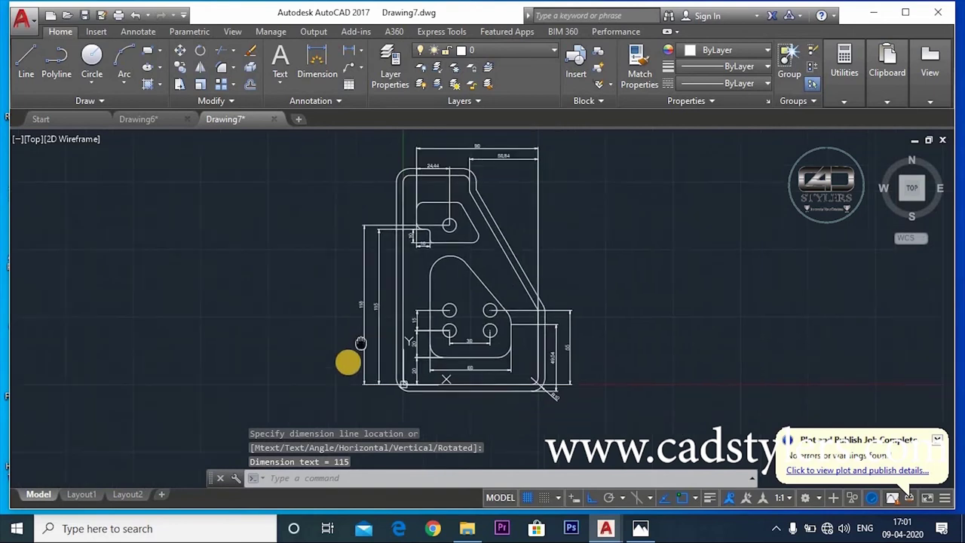
Step: Add a 30 vertical dimension from the small notch to the upper cutout's top
key(Return)
scroll(426, 271, up, 4)
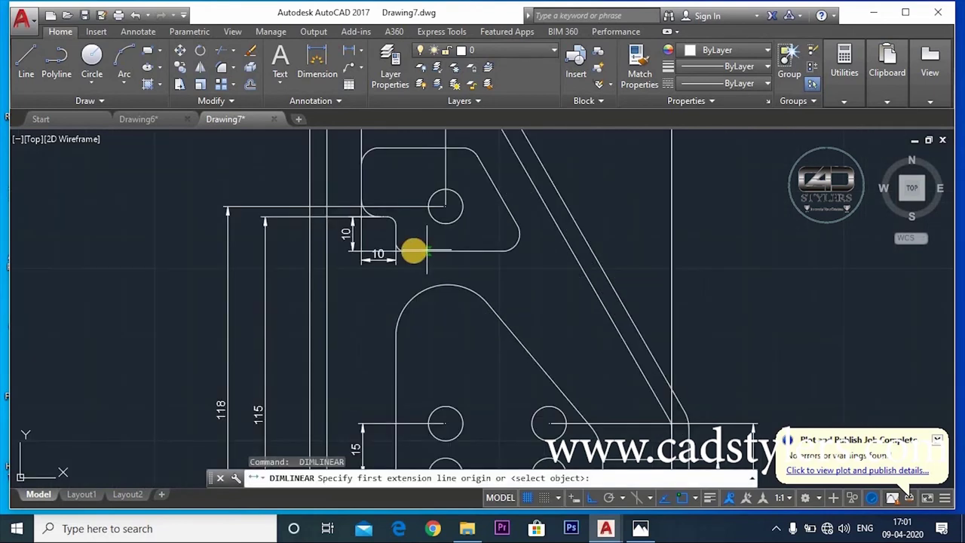
click(404, 246)
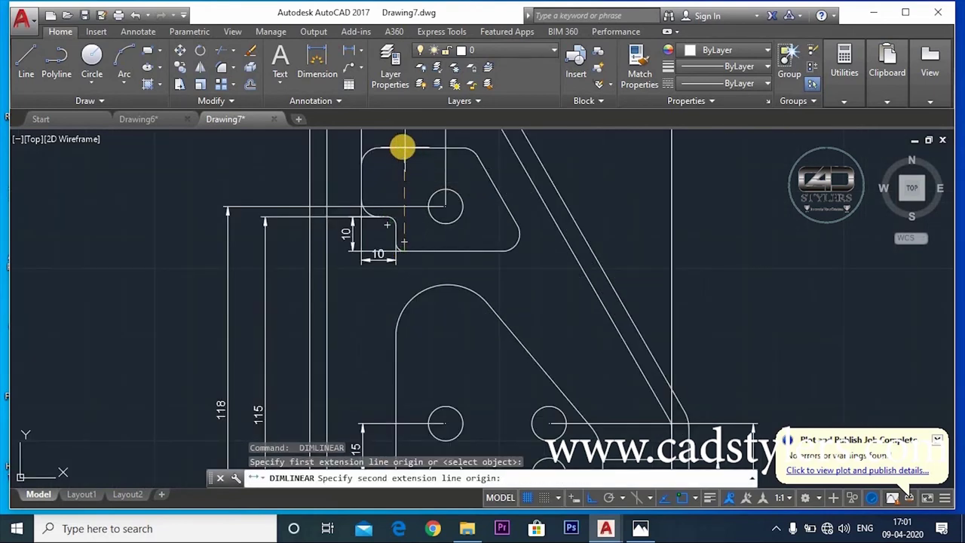
click(404, 148)
click(278, 200)
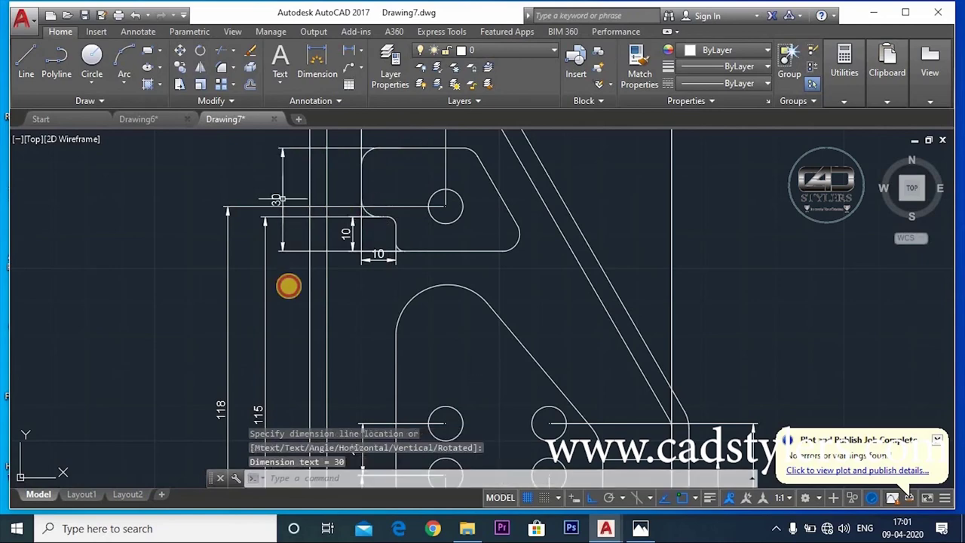
middle_drag(312, 280, 291, 345)
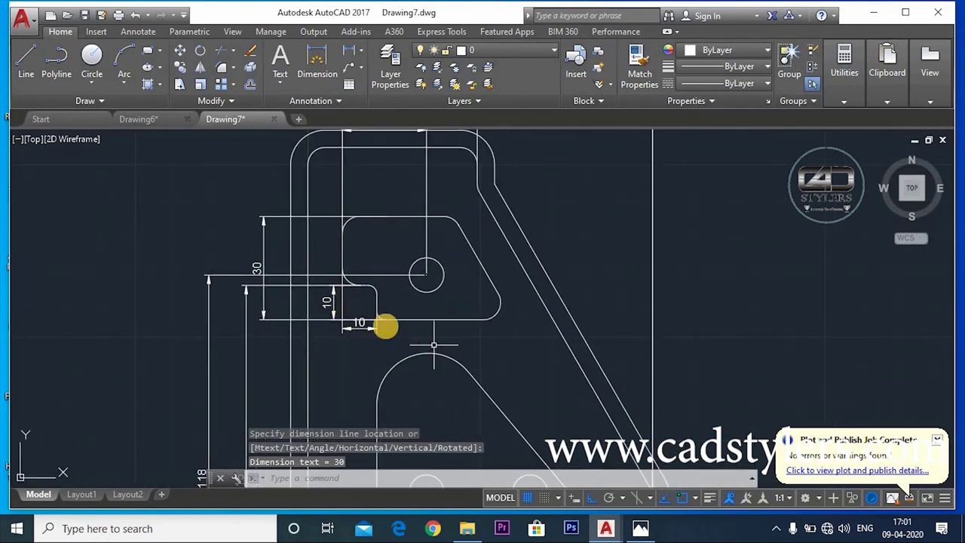
scroll(385, 326, down, 2)
middle_drag(385, 326, 295, 148)
key(Escape)
Step: Add a 100 linear dimension along the plate's bottom edge
click(362, 50)
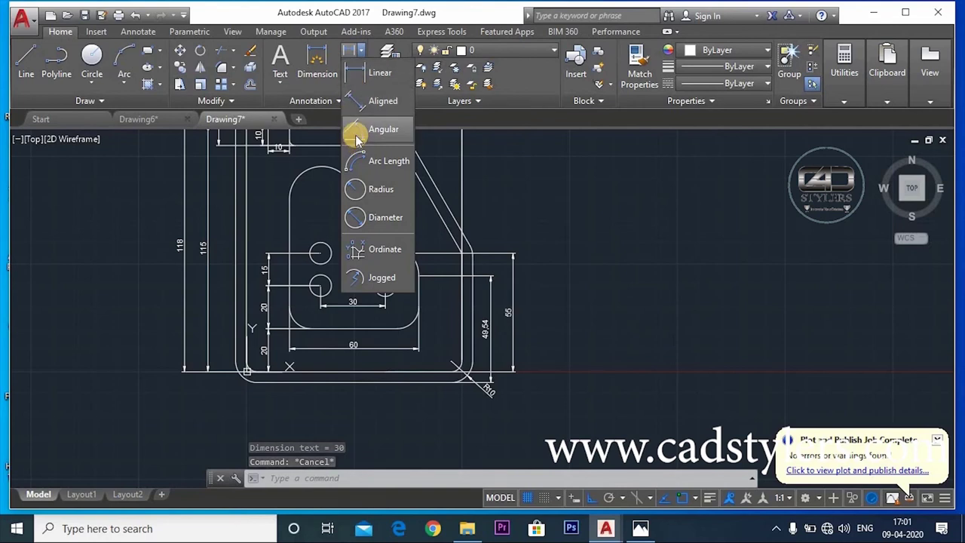
click(360, 73)
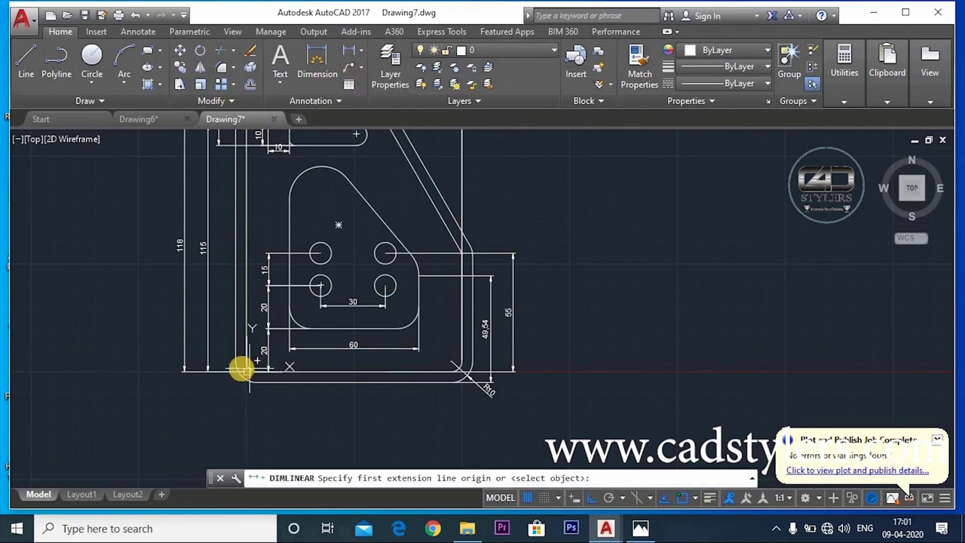
click(247, 369)
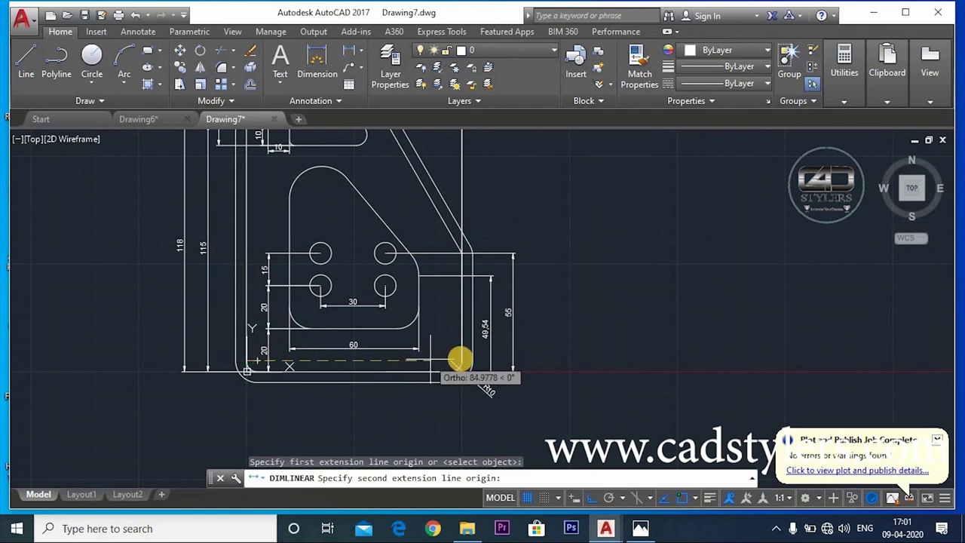
click(459, 361)
click(377, 406)
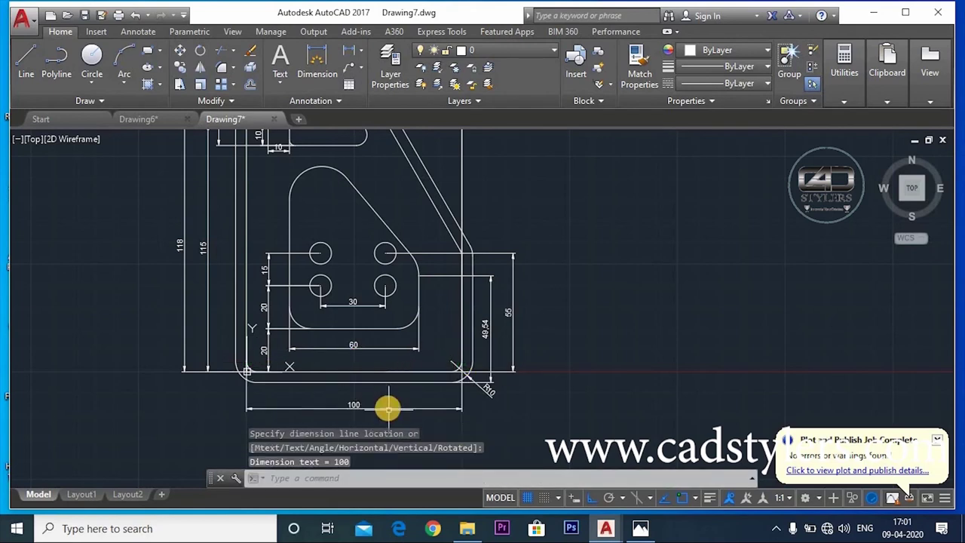
middle_drag(390, 403, 405, 368)
click(349, 51)
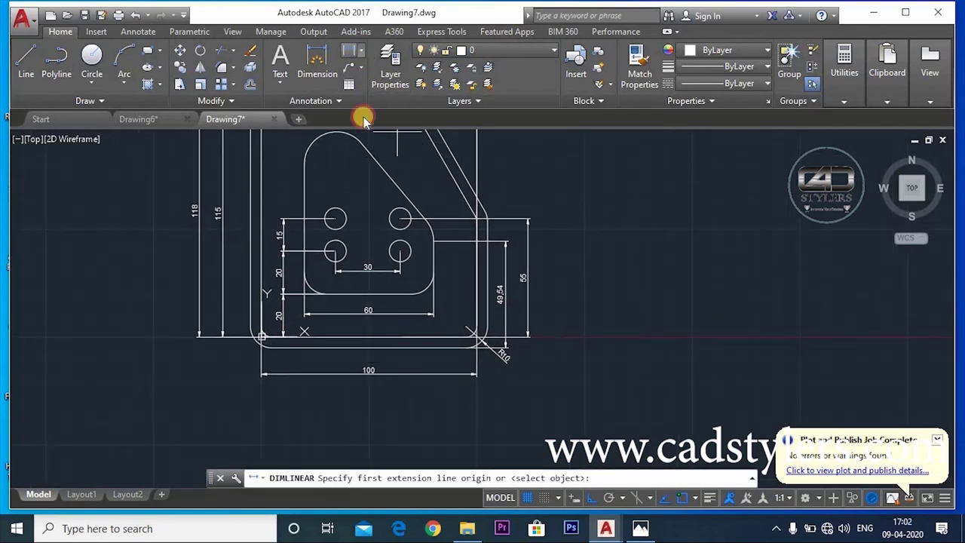
click(362, 66)
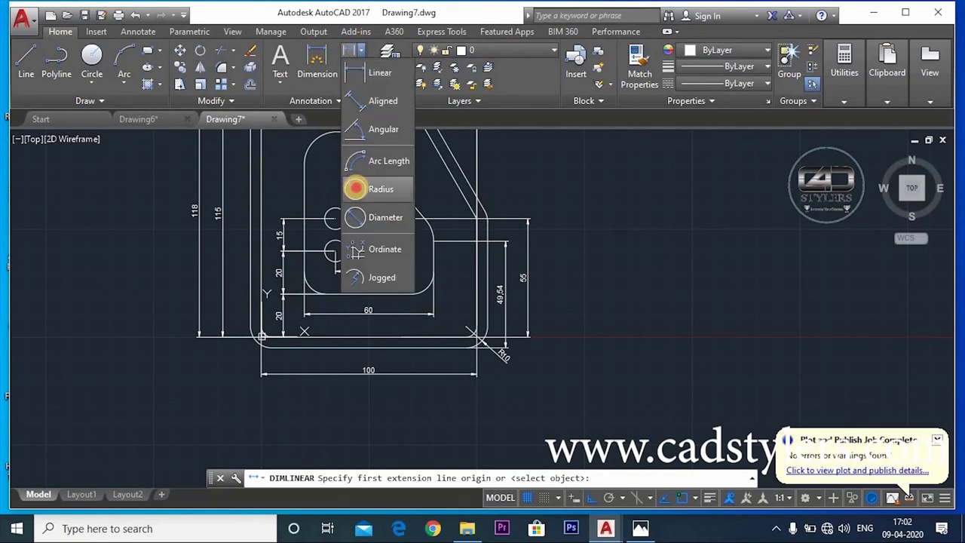
Step: Dimension the lower cutout's two lower corner arcs as R10
click(355, 188)
click(424, 292)
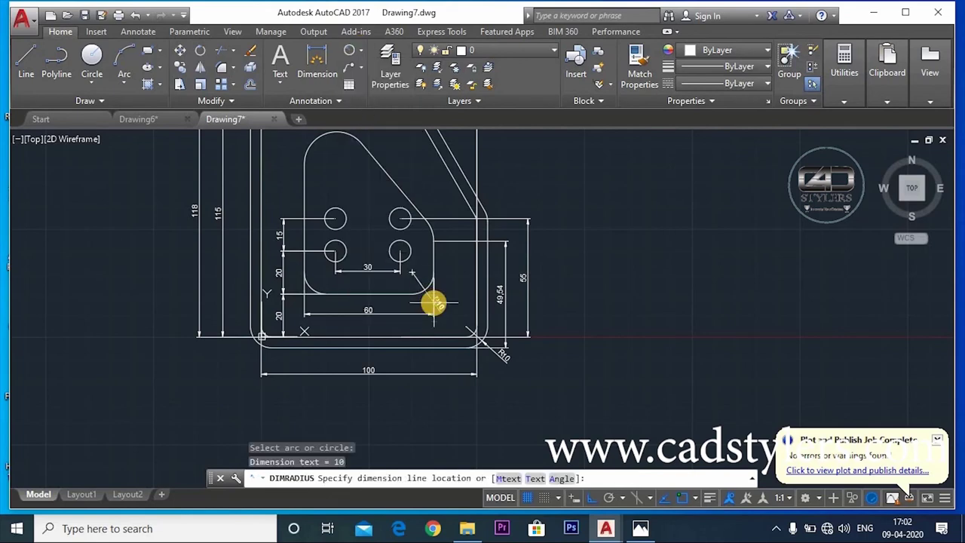
click(433, 303)
scroll(431, 306, up, 3)
key(Return)
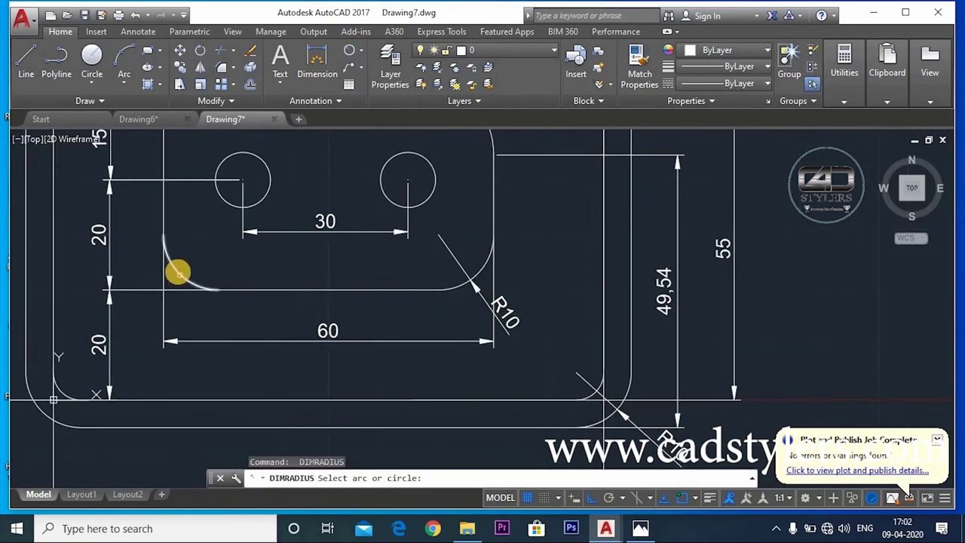
click(177, 271)
click(177, 301)
scroll(189, 459, down, 1)
Step: Add R15 radius dimensions to the lower cutout's upper-right corner and top arc
key(Return)
scroll(433, 272, up, 3)
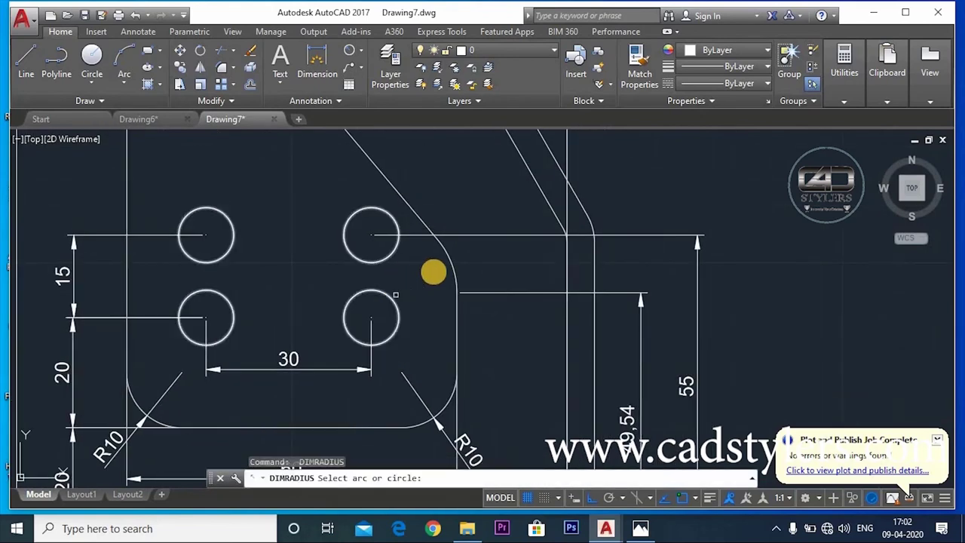
click(449, 261)
click(463, 260)
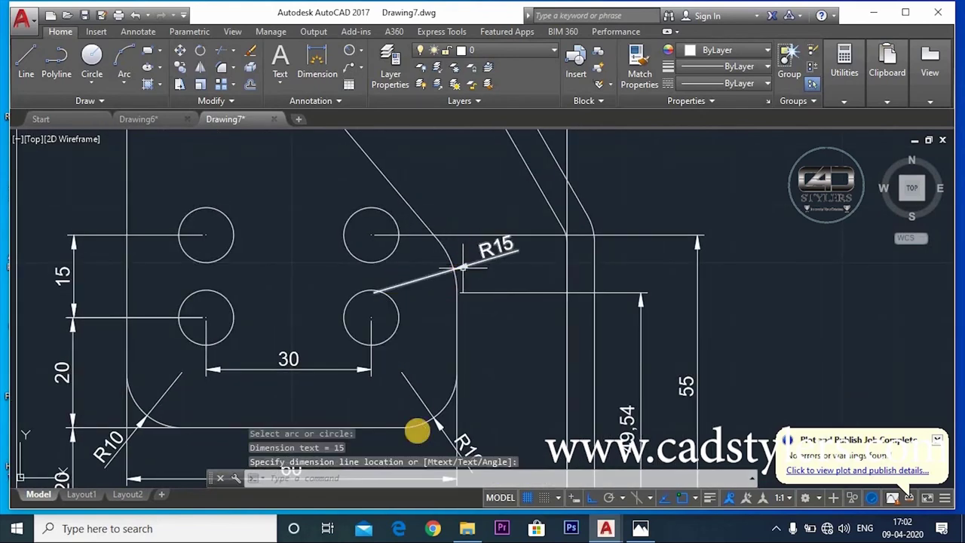
middle_drag(419, 208, 388, 334)
key(Return)
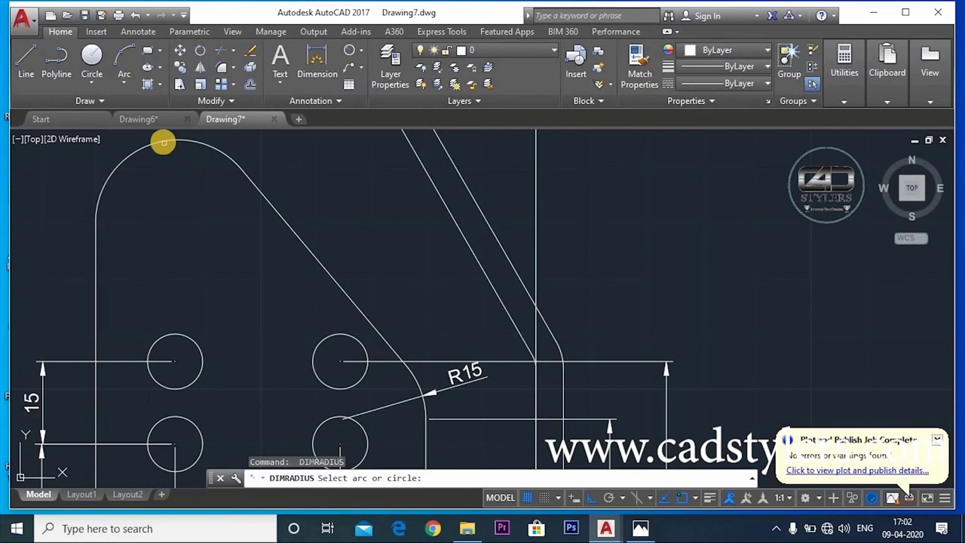
click(164, 142)
click(169, 175)
scroll(266, 324, down, 3)
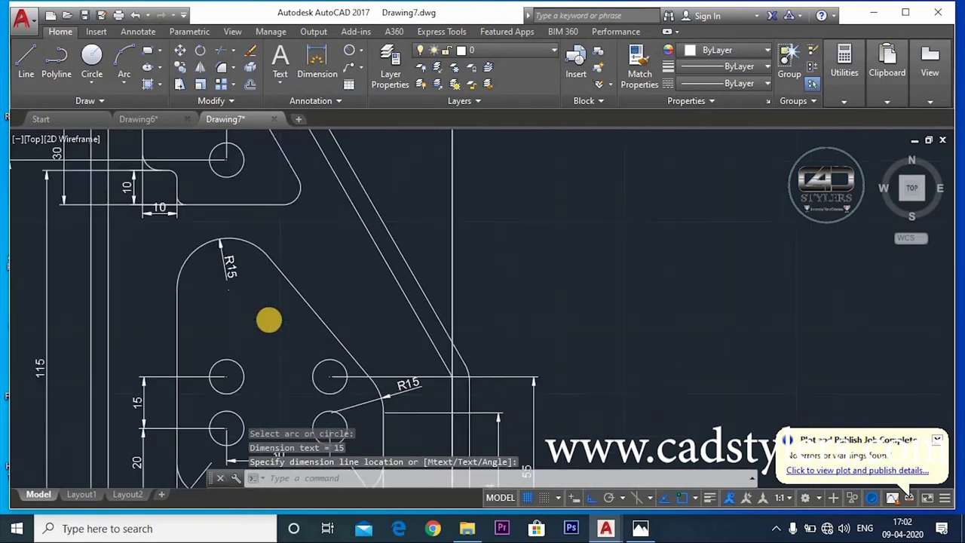
scroll(267, 323, down, 3)
scroll(326, 274, up, 2)
scroll(334, 277, up, 1)
Step: Dimension the upper cutout's lower-right corner as R5 and the notch's small corner as R2.5
key(Return)
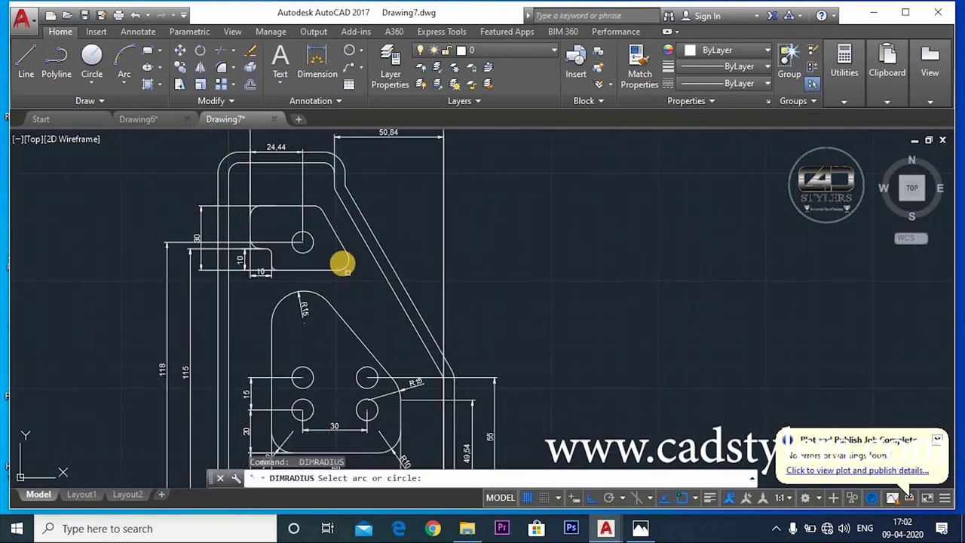
click(345, 264)
click(352, 275)
scroll(297, 260, up, 3)
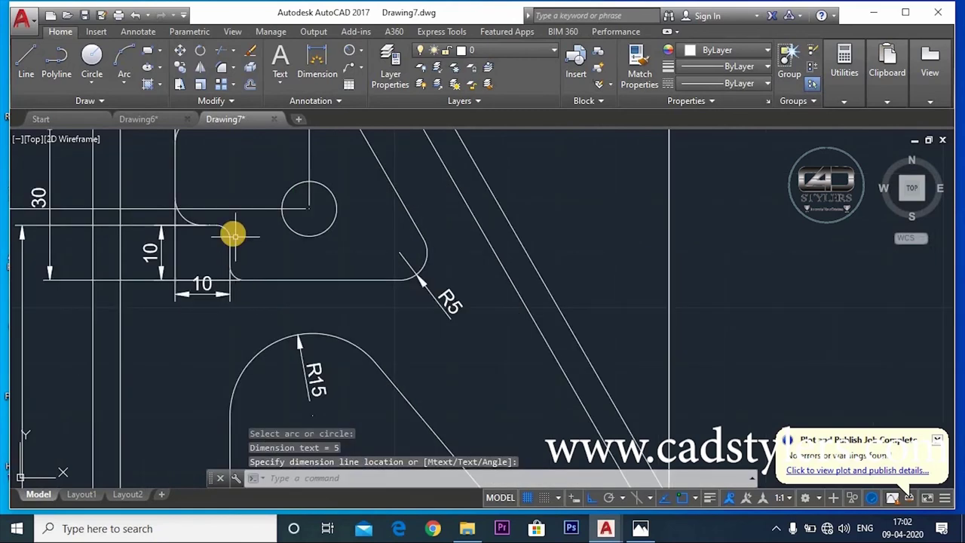
key(Return)
click(227, 234)
click(237, 216)
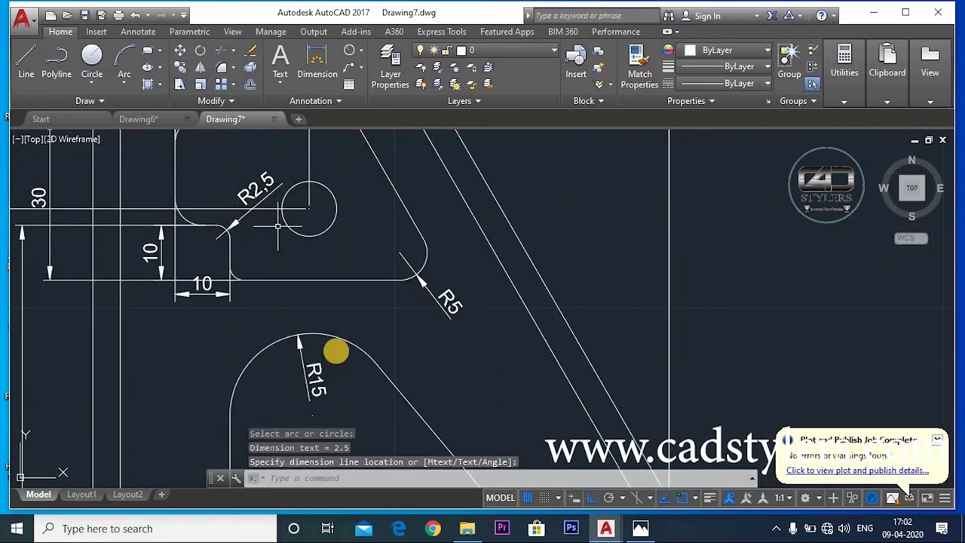
Step: Add R5 radius dimensions to the notch's inside corner and the upper cutout's upper corners
key(Return)
middle_drag(178, 220, 226, 309)
click(229, 301)
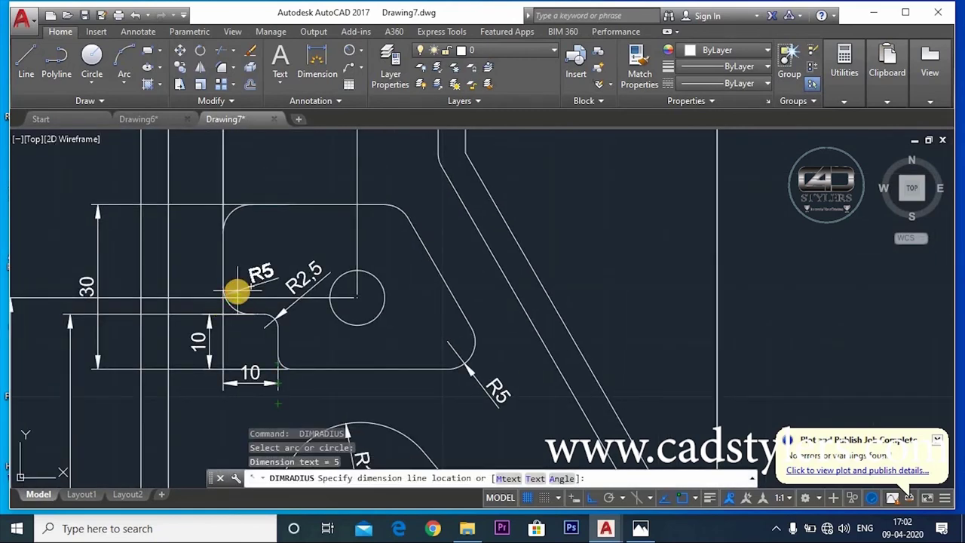
click(238, 296)
key(Return)
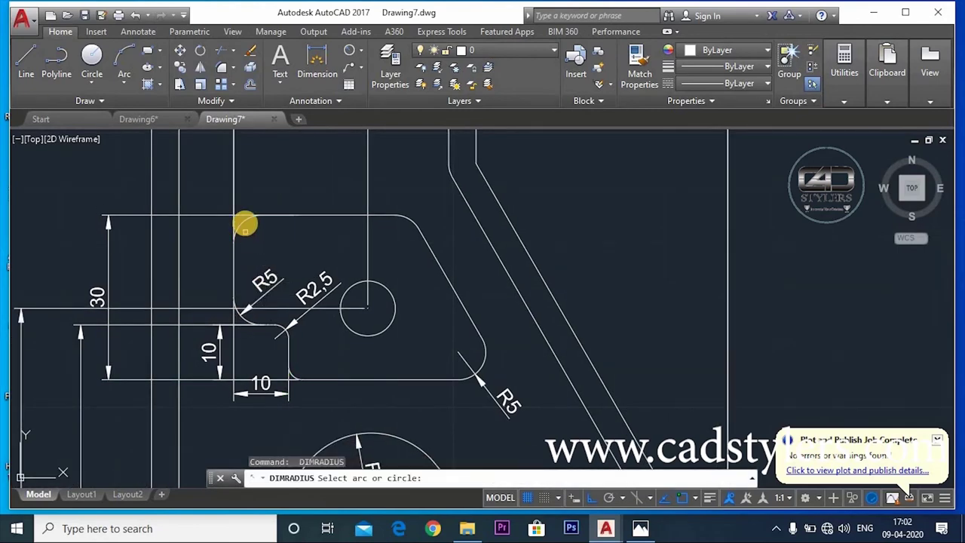
click(244, 228)
click(252, 234)
key(Return)
middle_drag(351, 252, 297, 258)
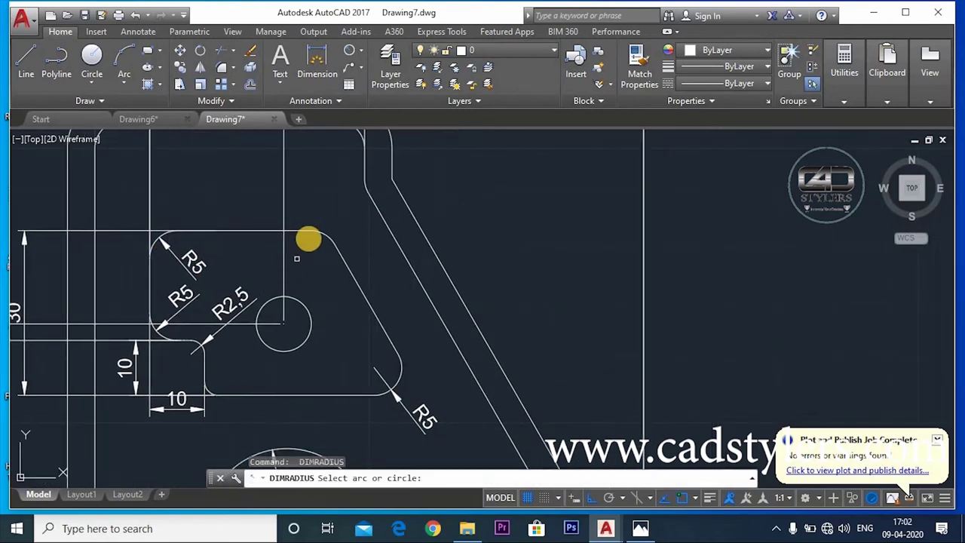
click(320, 236)
scroll(340, 291, down, 3)
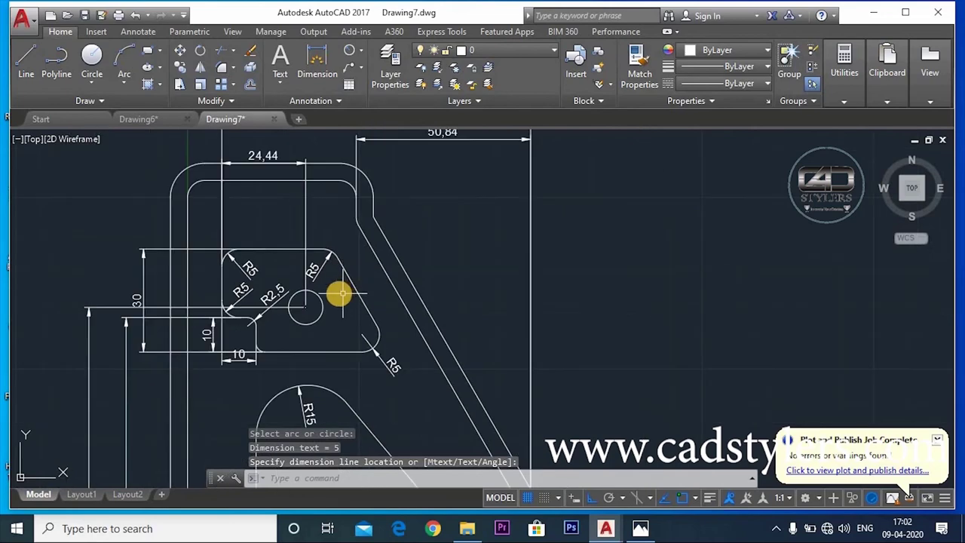
key(Escape)
Step: Add a 5 linear dimension between the top outline and the offset border
key(Return)
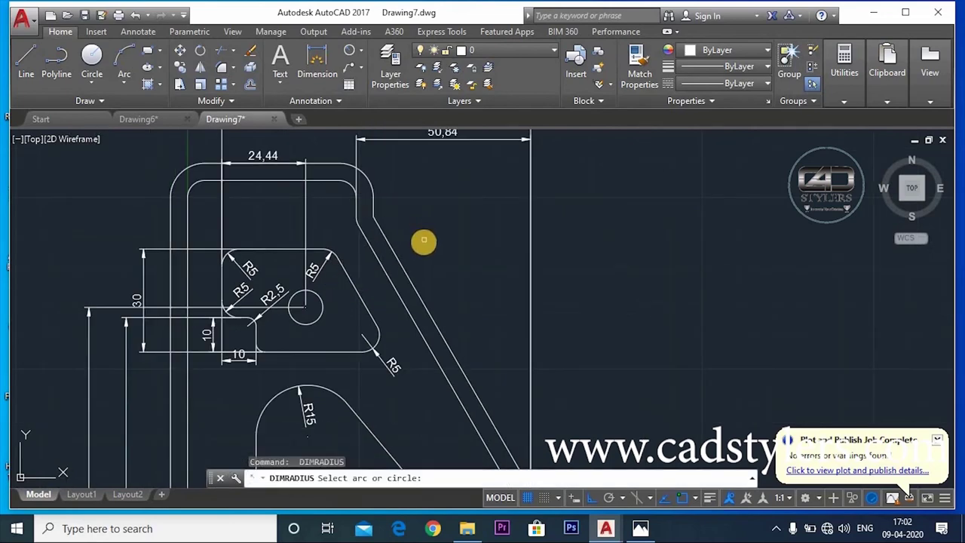
scroll(539, 315, down, 1)
click(349, 49)
click(317, 227)
click(258, 241)
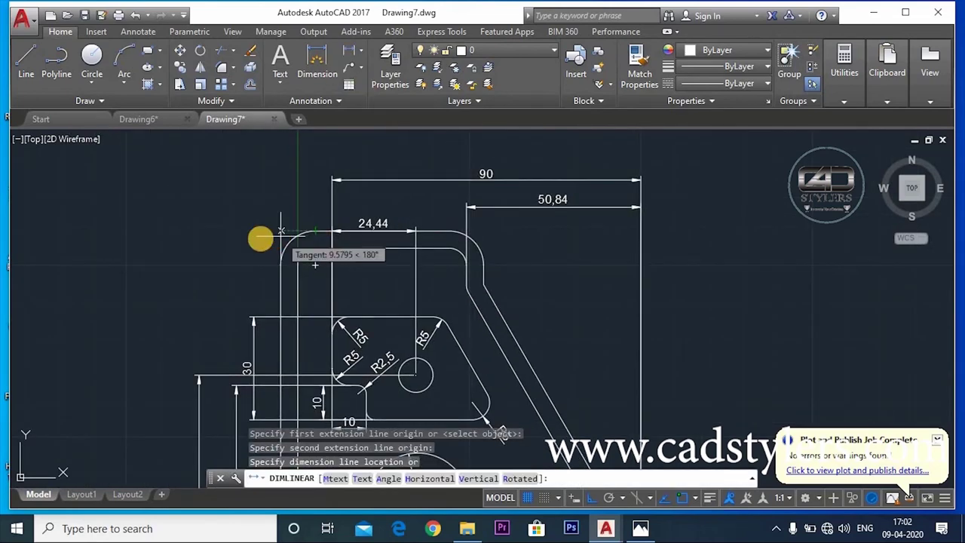
click(259, 227)
scroll(396, 309, down, 5)
Step: Pan to show the whole dimensioned part and dismiss the plot-complete notification
scroll(396, 309, up, 2)
scroll(366, 271, up, 1)
scroll(370, 317, up, 1)
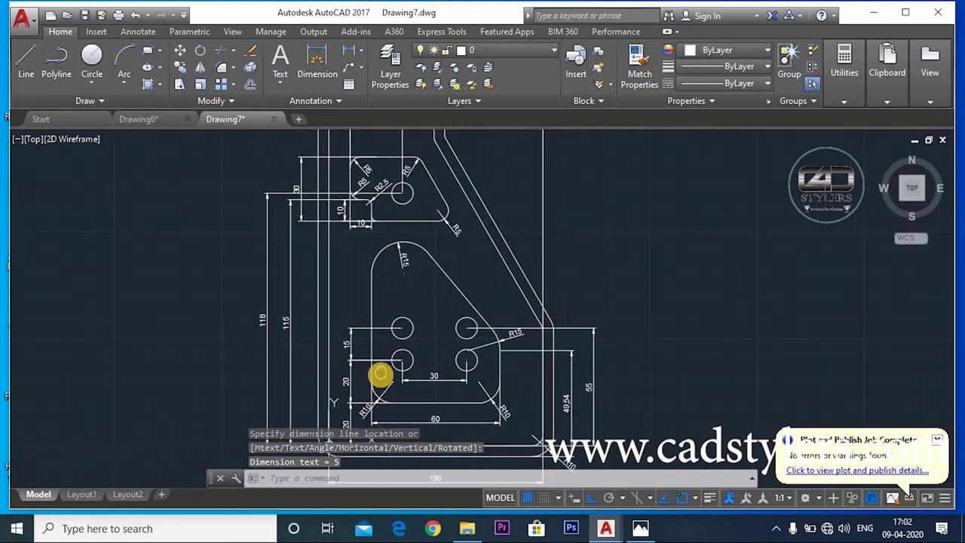
middle_drag(397, 314, 397, 353)
mouse_move(405, 320)
middle_down()
mouse_move(416, 295)
mouse_move(446, 284)
middle_up()
key(Escape)
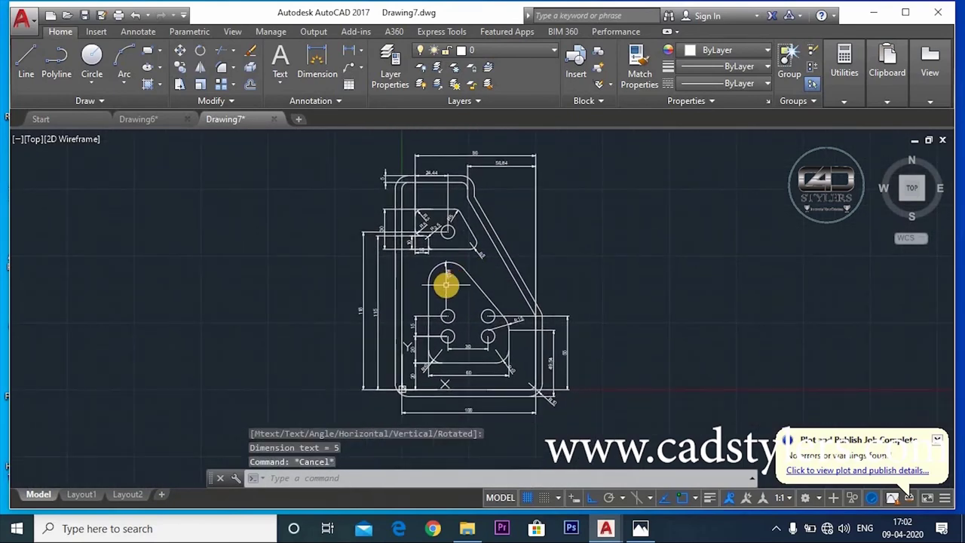
middle_drag(450, 325, 476, 324)
key(Escape)
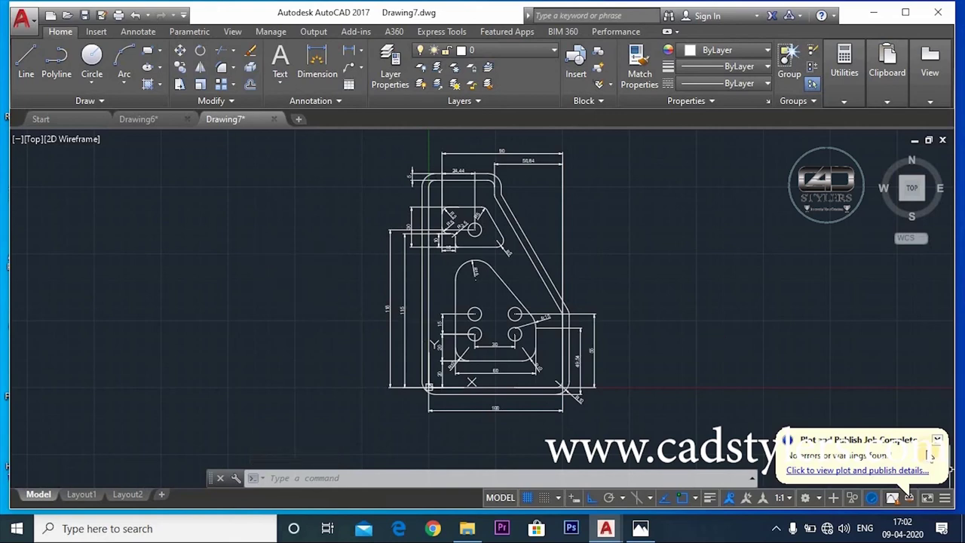
click(936, 438)
mouse_move(730, 400)
middle_down()
mouse_move(719, 408)
mouse_move(654, 383)
mouse_move(662, 345)
middle_up()
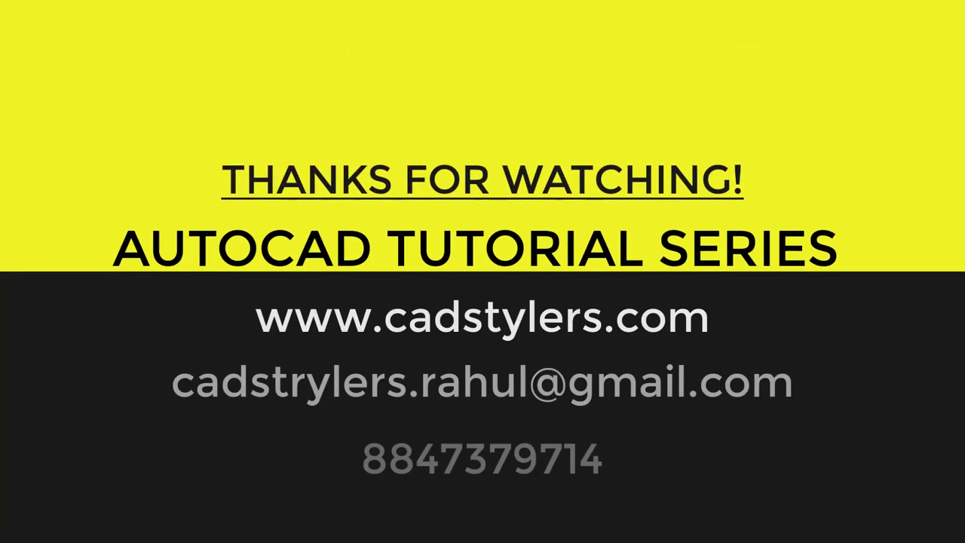